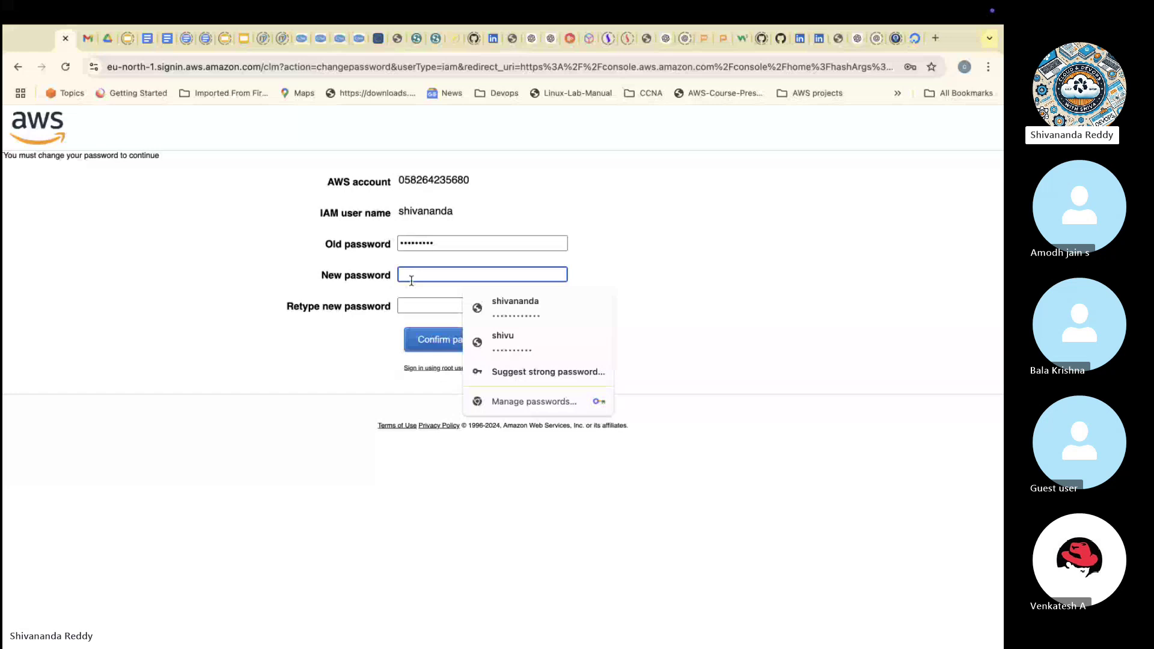
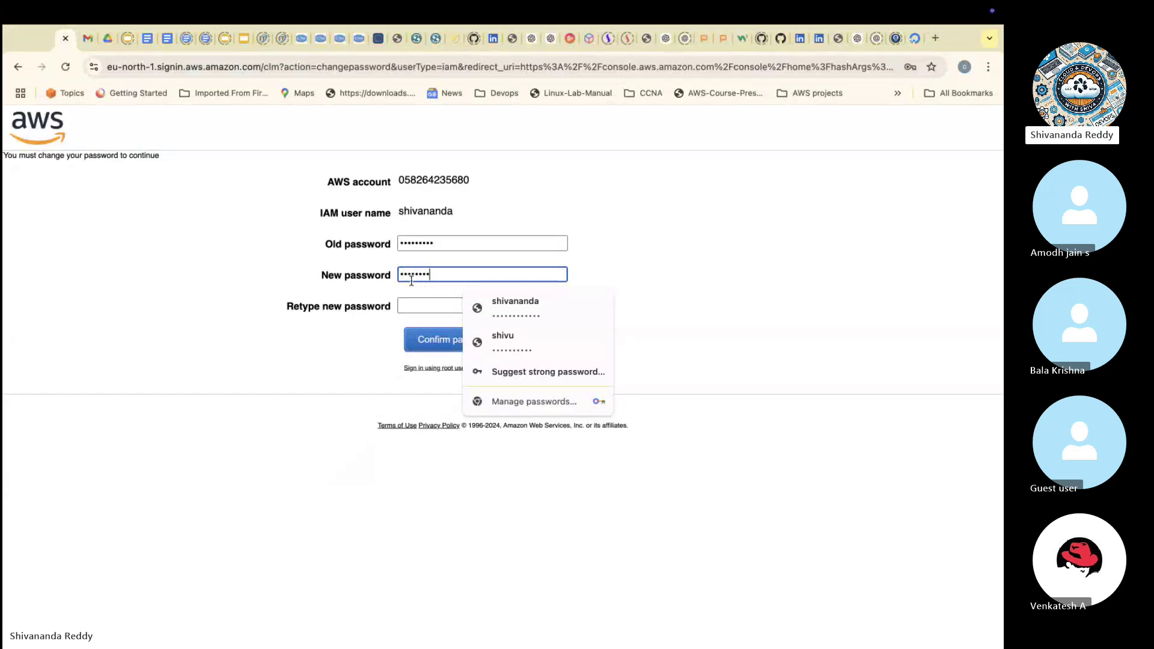
Enter and confirm the IAM user's new password, then update the browser's saved password
key(Tab)
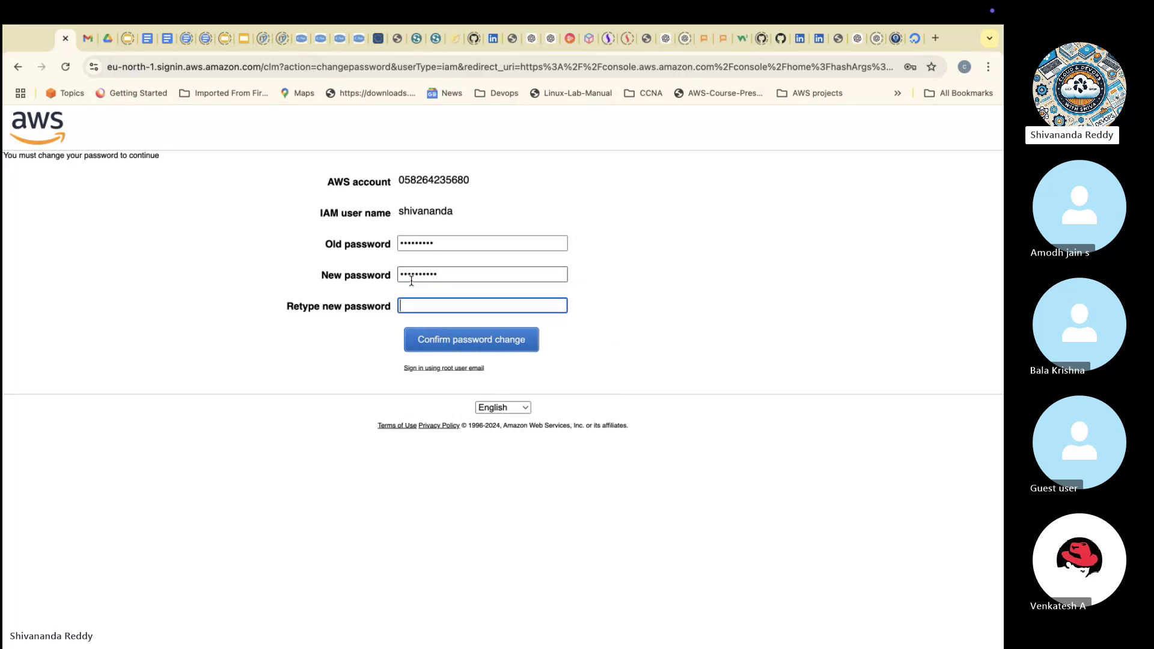
click(423, 341)
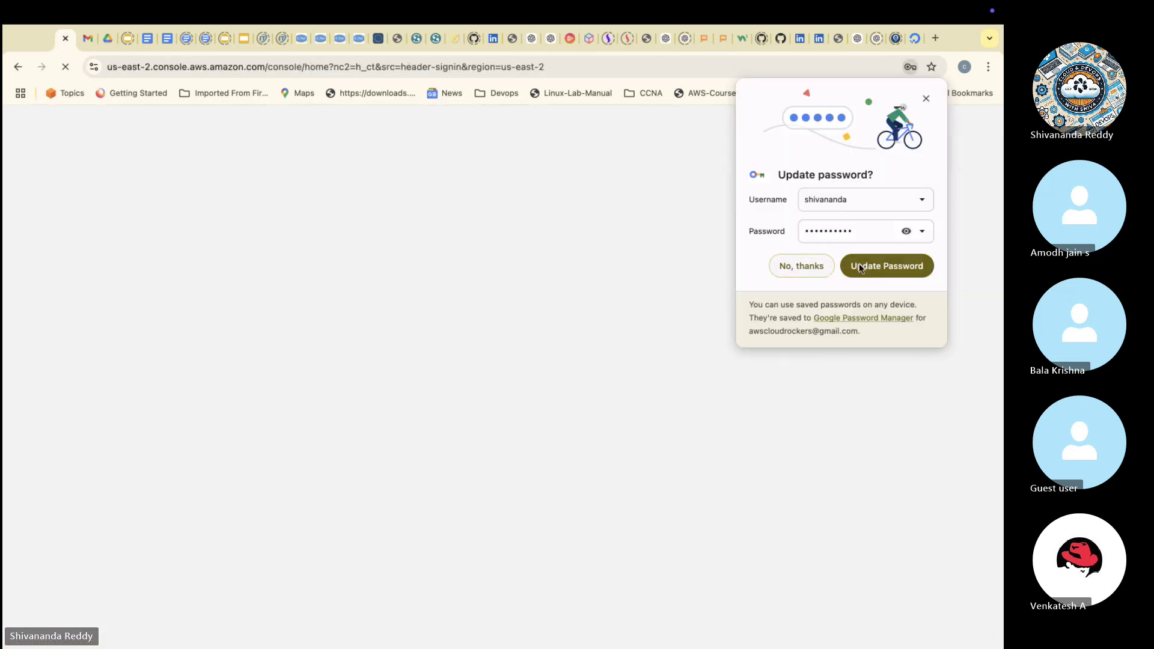
click(860, 269)
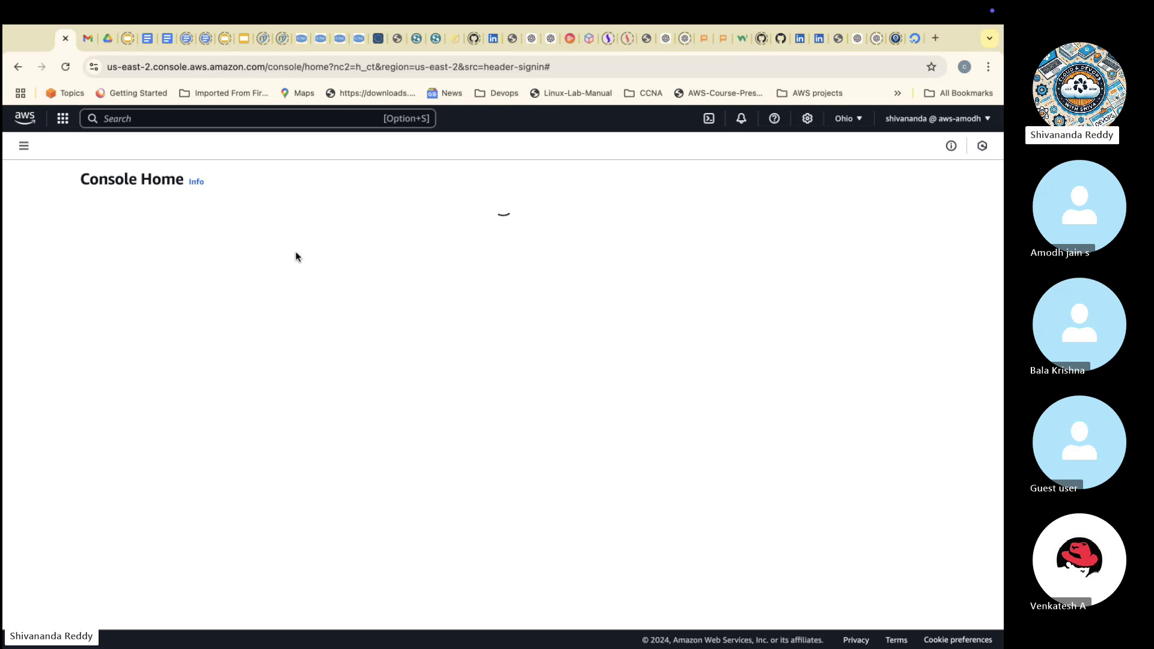
key(super+Tab)
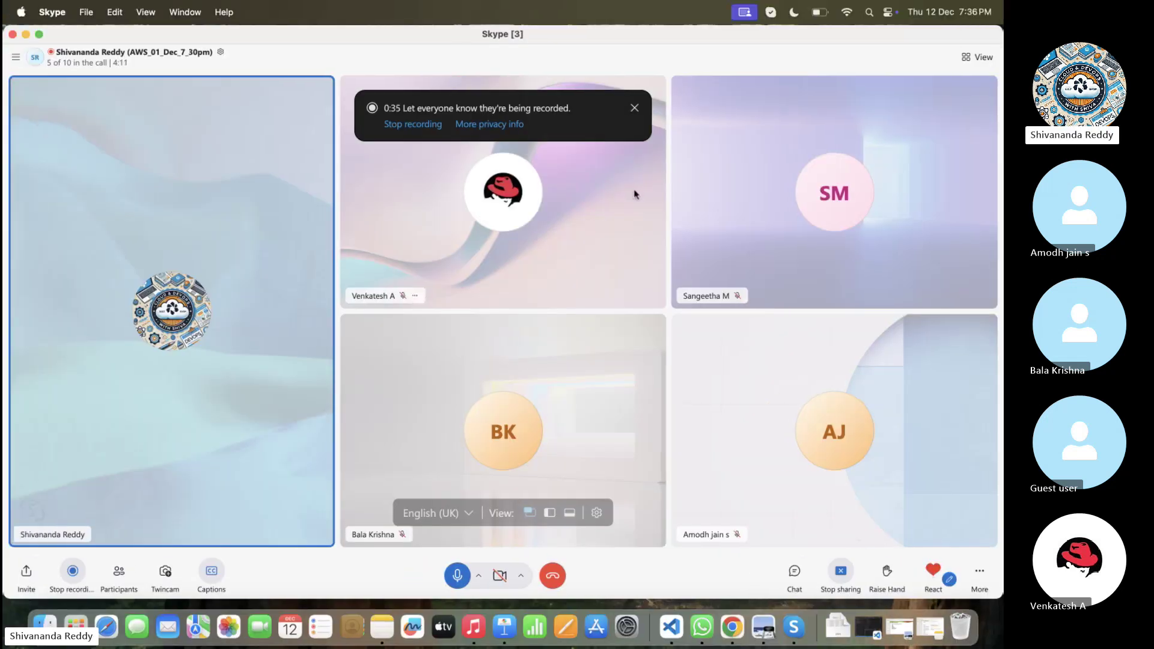
key(super+Tab)
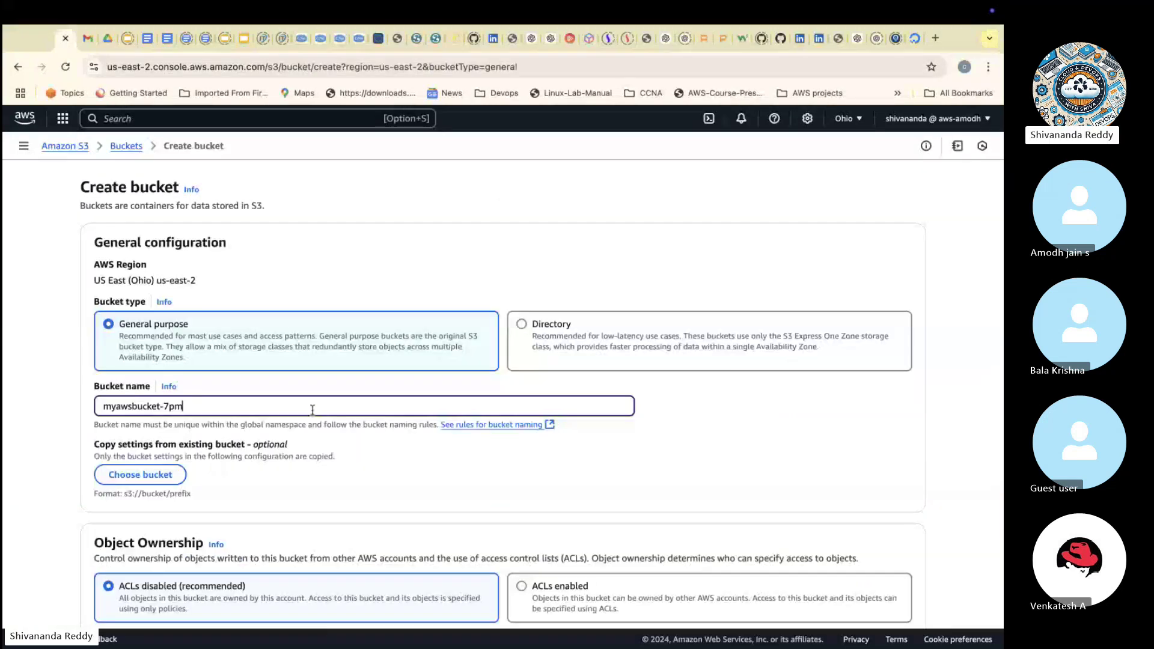
Name the bucket myawsbucket-7pm-dec, set public access, versioning and Name/Usage tags, and create it
text(-7pm-dec)
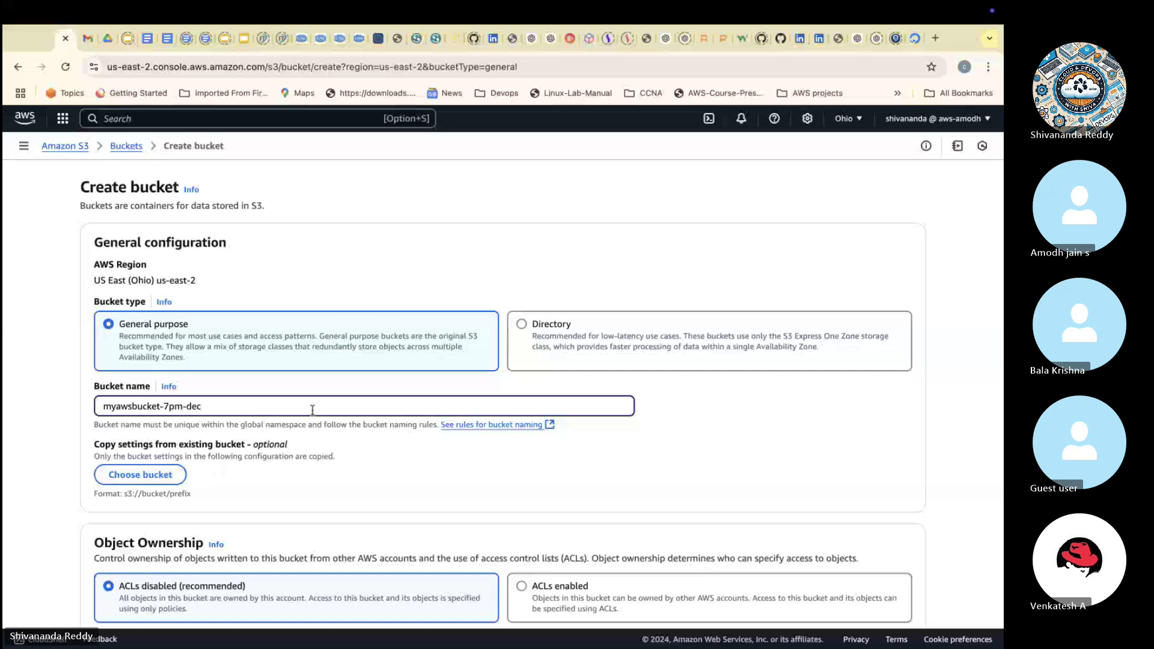
scroll(435, 437, down, 2)
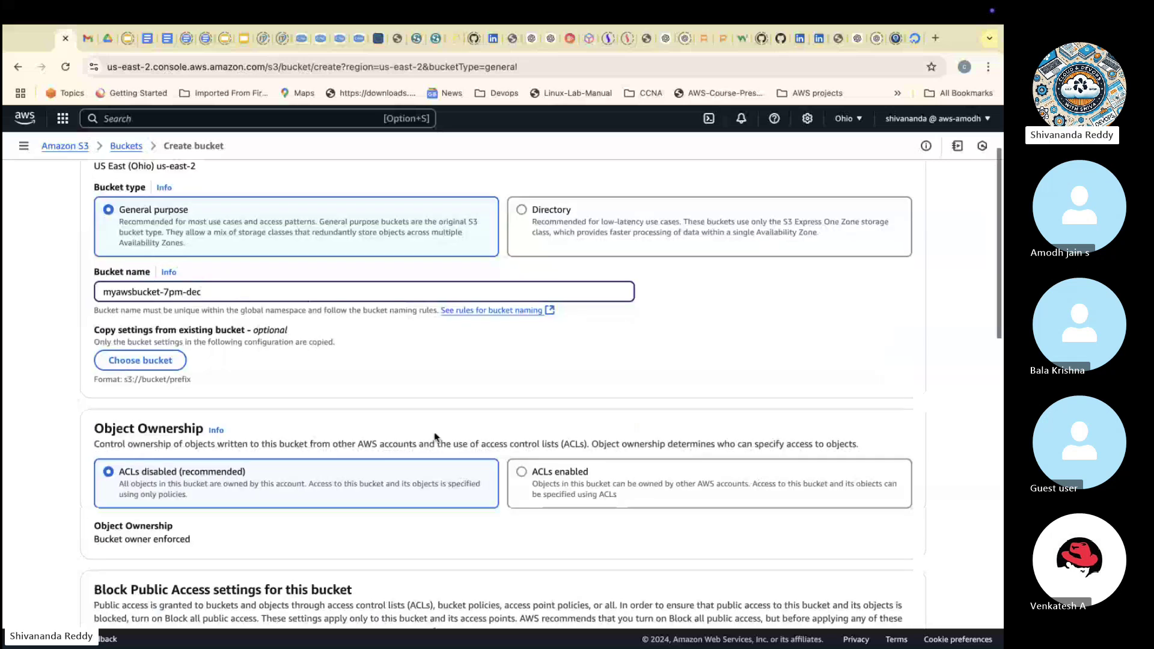
scroll(436, 437, down, 1)
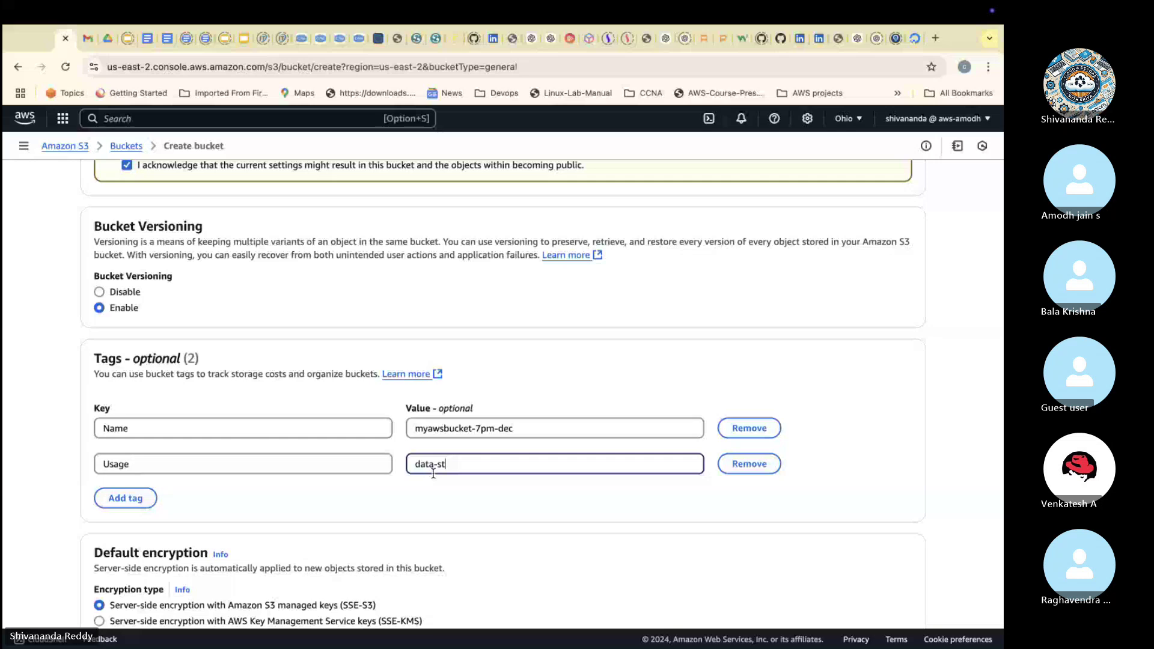
text(orage)
scroll(873, 593, down, 5)
click(873, 593)
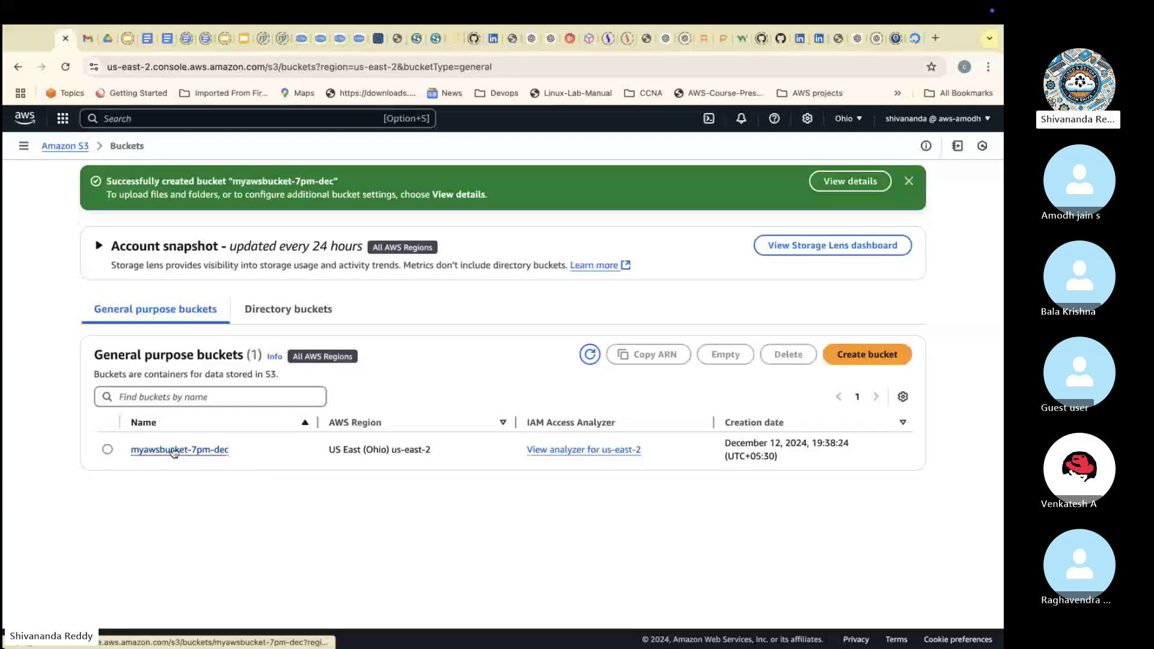
Open myawsbucket-7pm-dec and create a folder named 'images' inside it
click(174, 450)
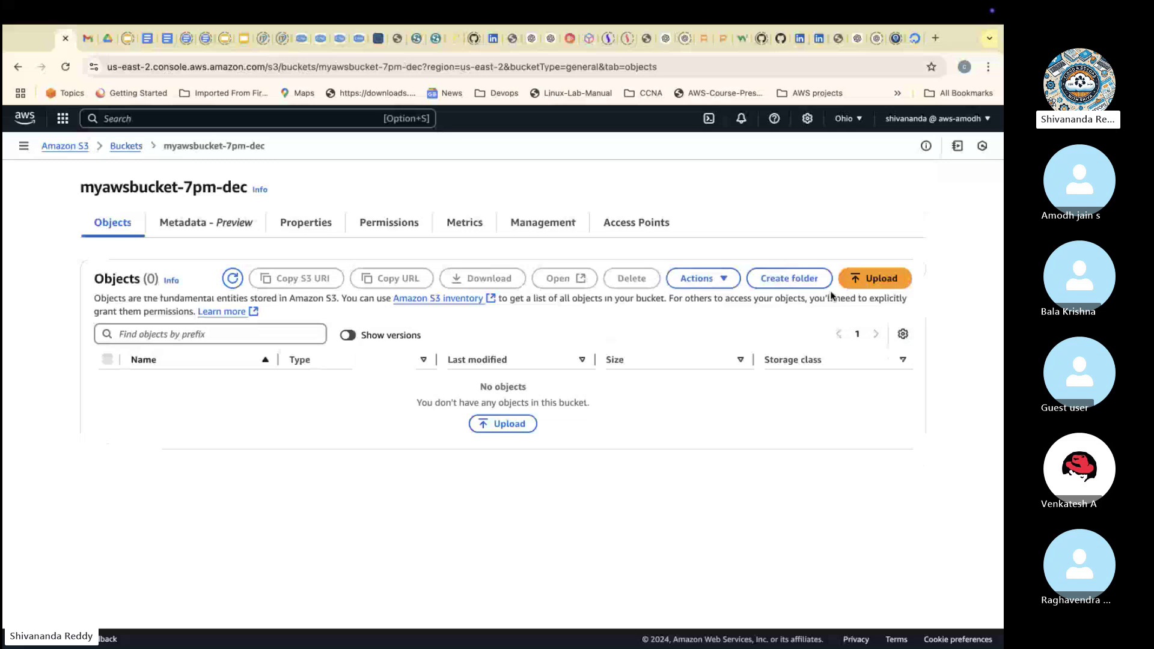
click(791, 279)
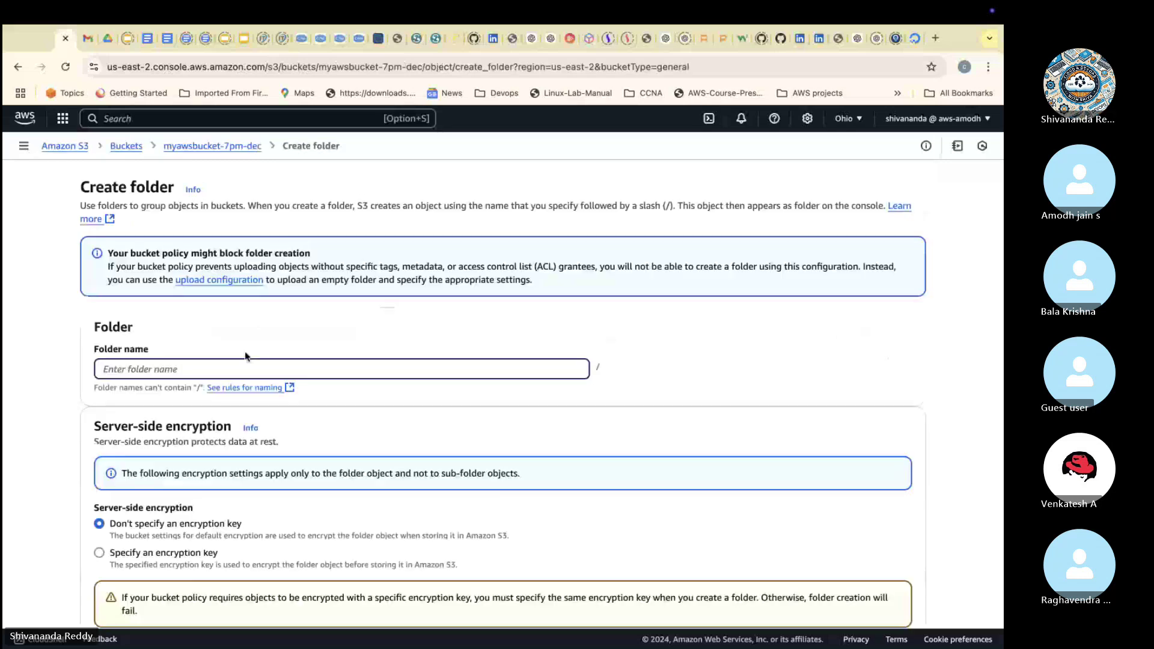
text(images)
scroll(207, 398, down, 2)
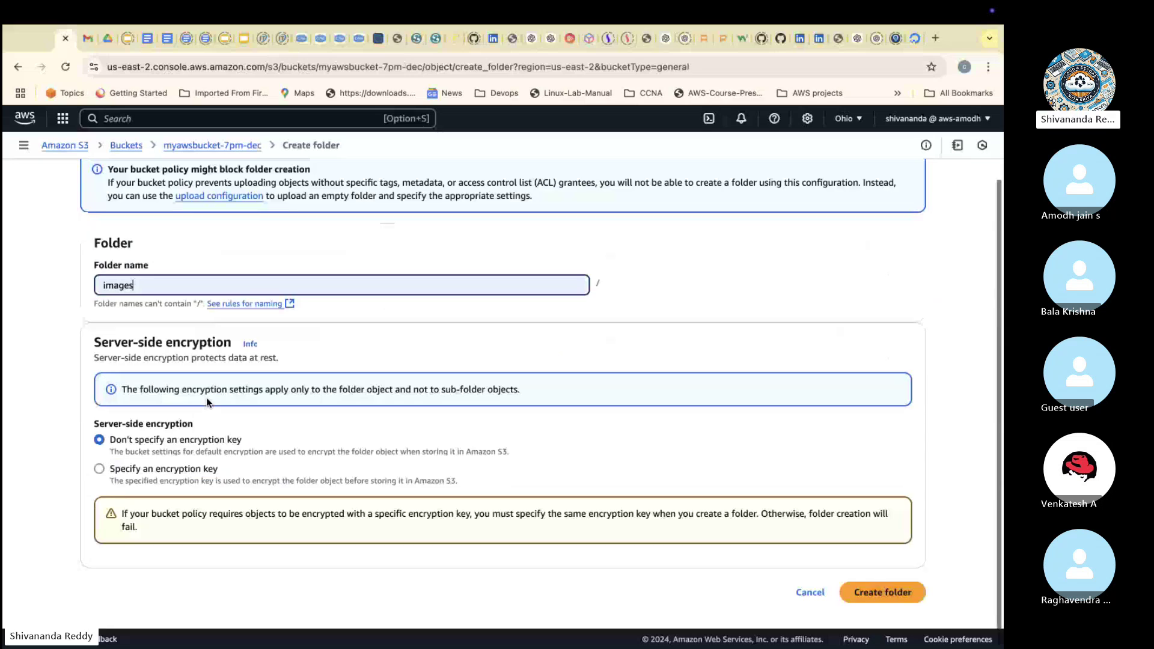
click(897, 592)
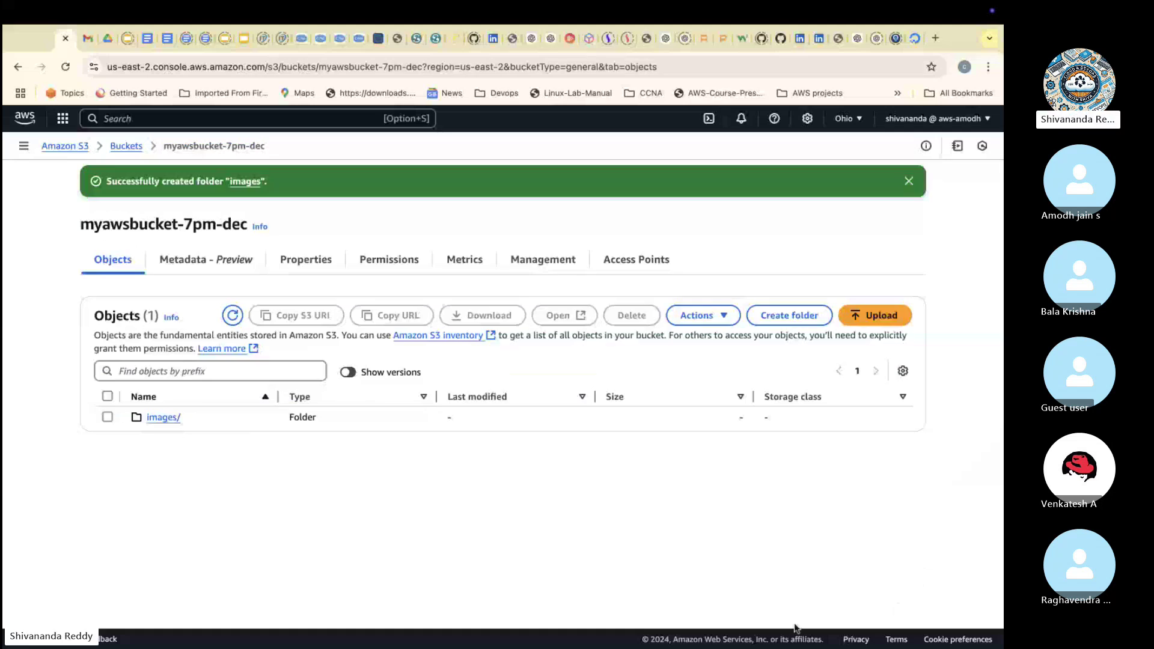
Upload the six image files (507.2 KB) into images/ and return to its object list
click(152, 418)
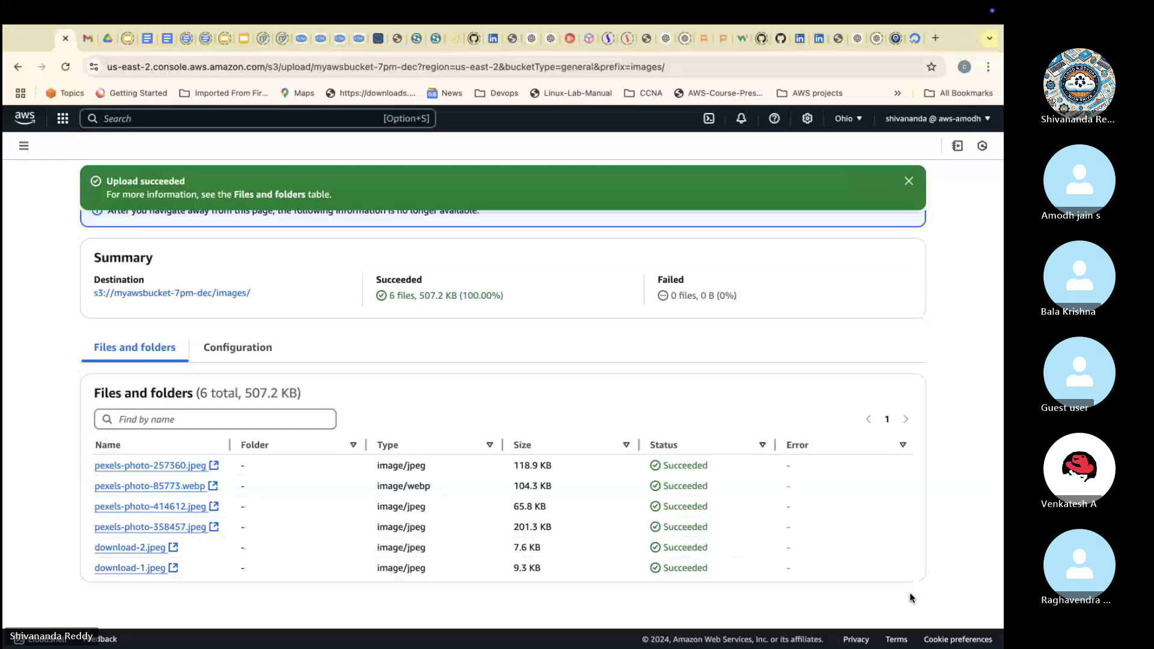
scroll(964, 571, down, 1)
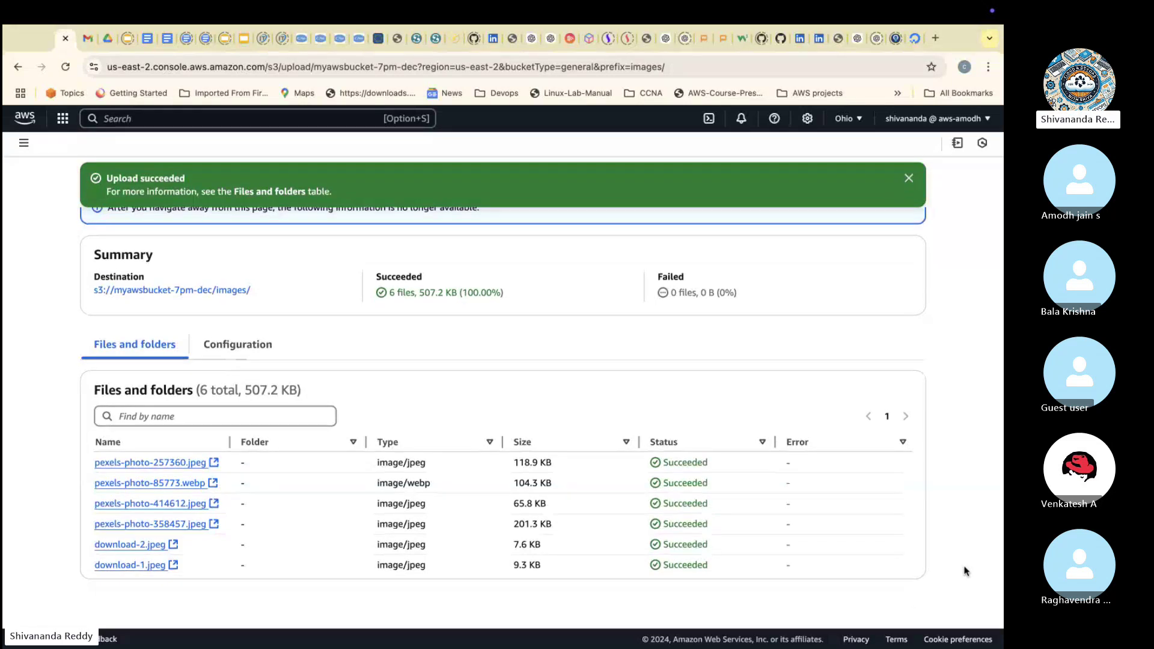
scroll(964, 571, up, 2)
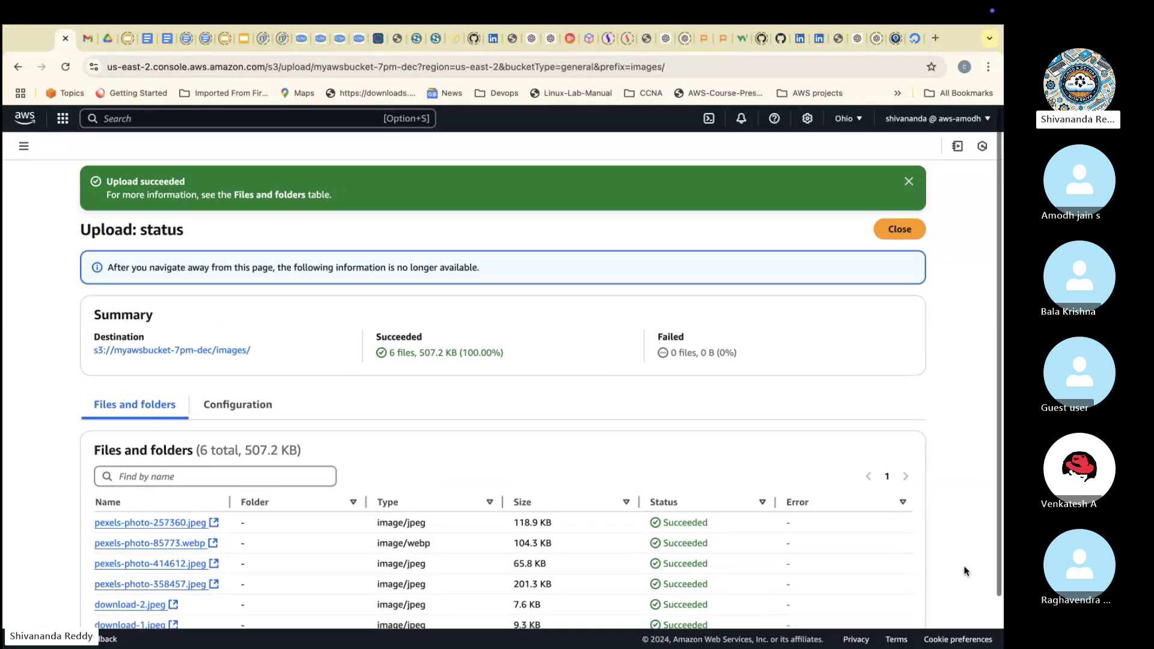
click(900, 229)
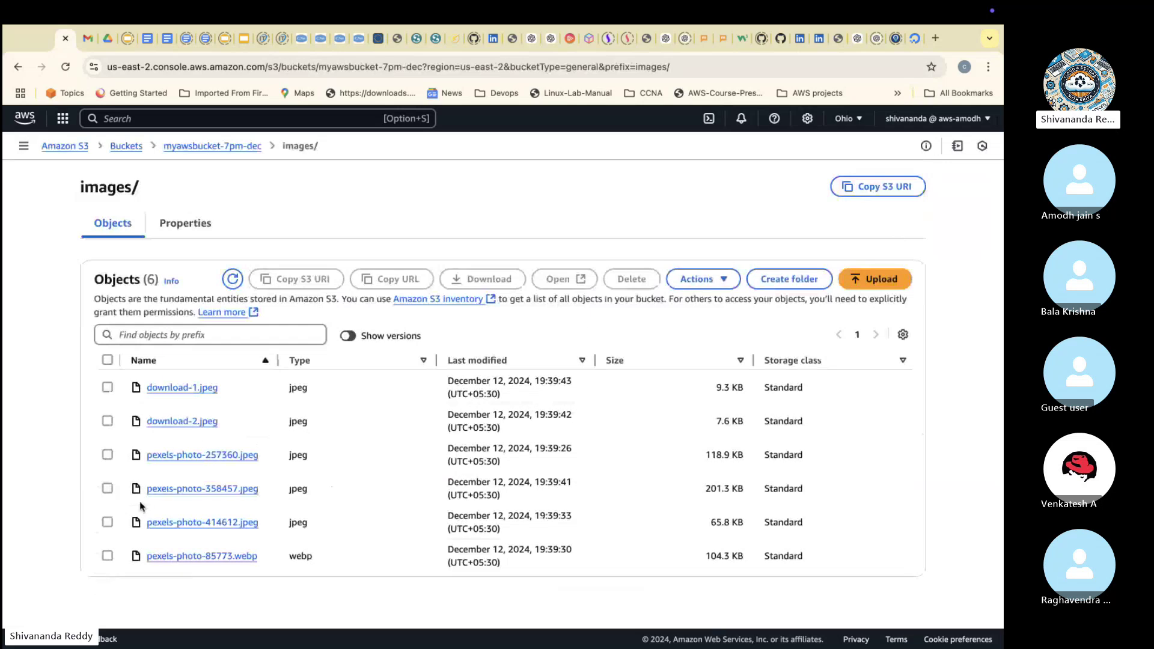
Make pexels-photo-85773.webp public using ACL
click(107, 555)
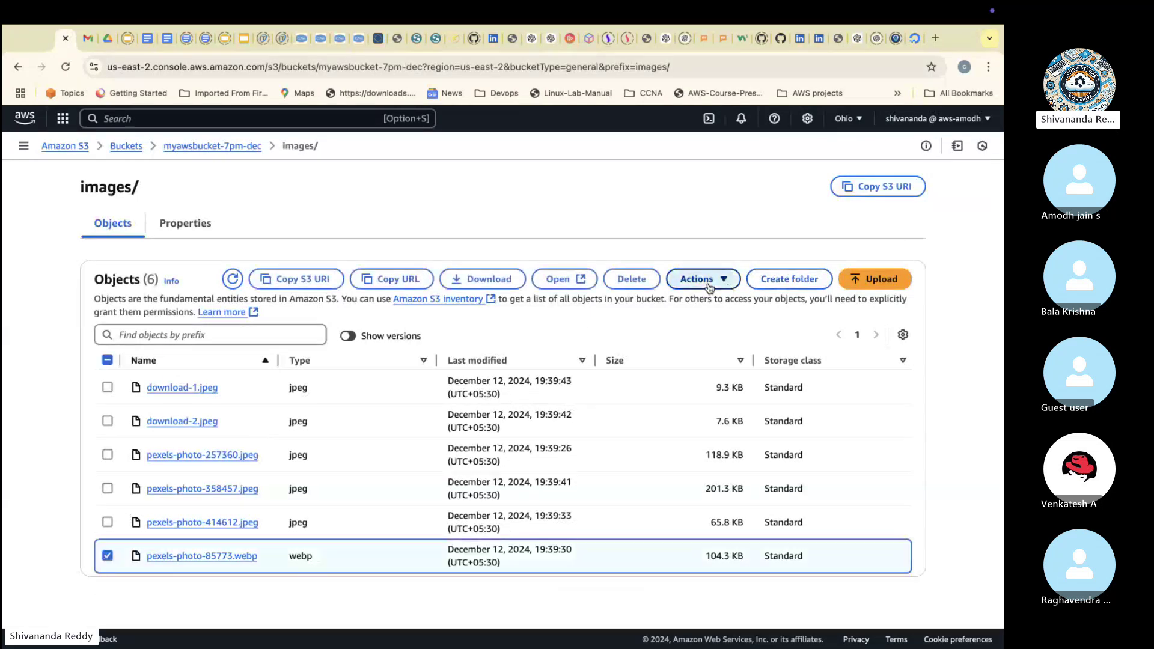
click(700, 279)
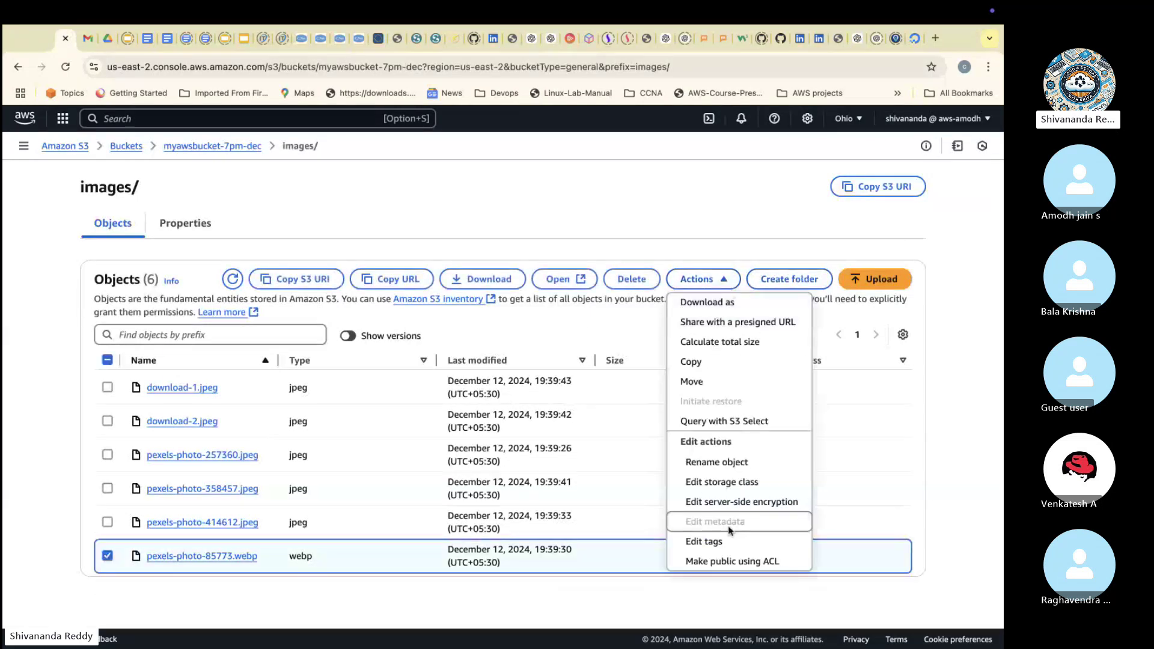
click(719, 562)
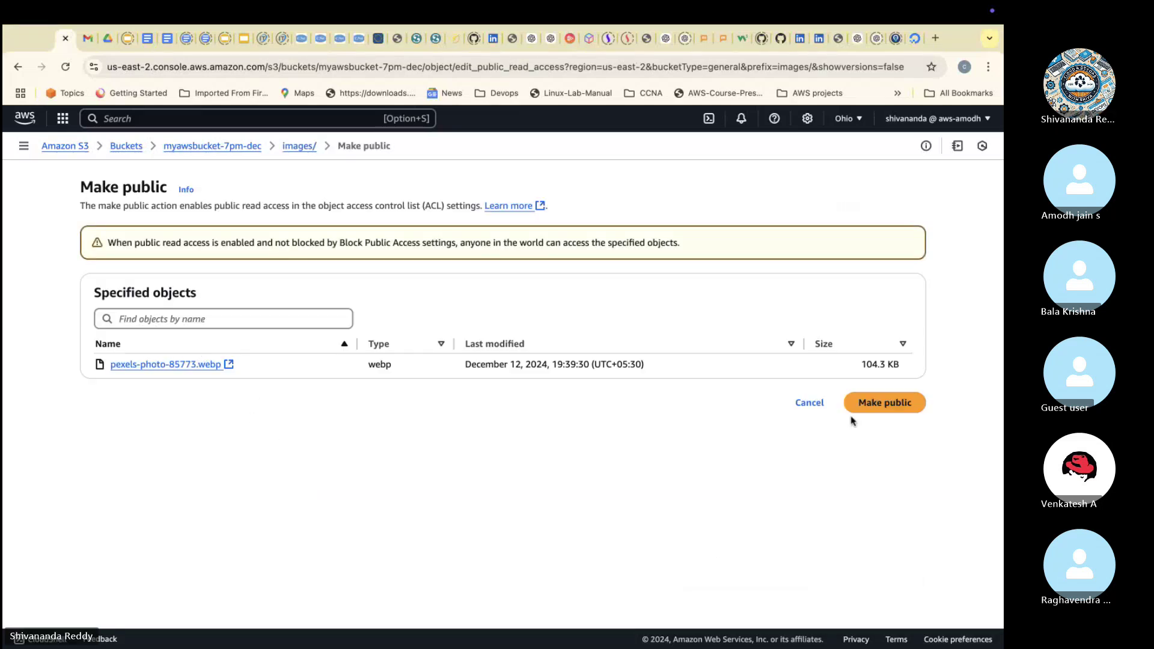
click(882, 400)
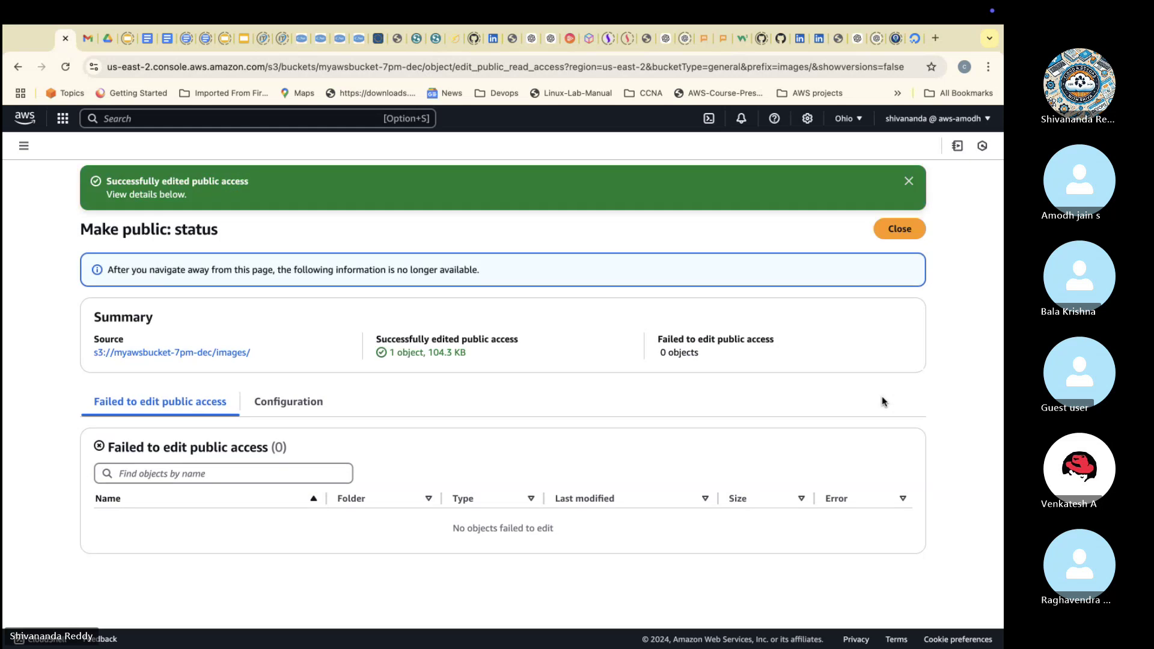
click(897, 232)
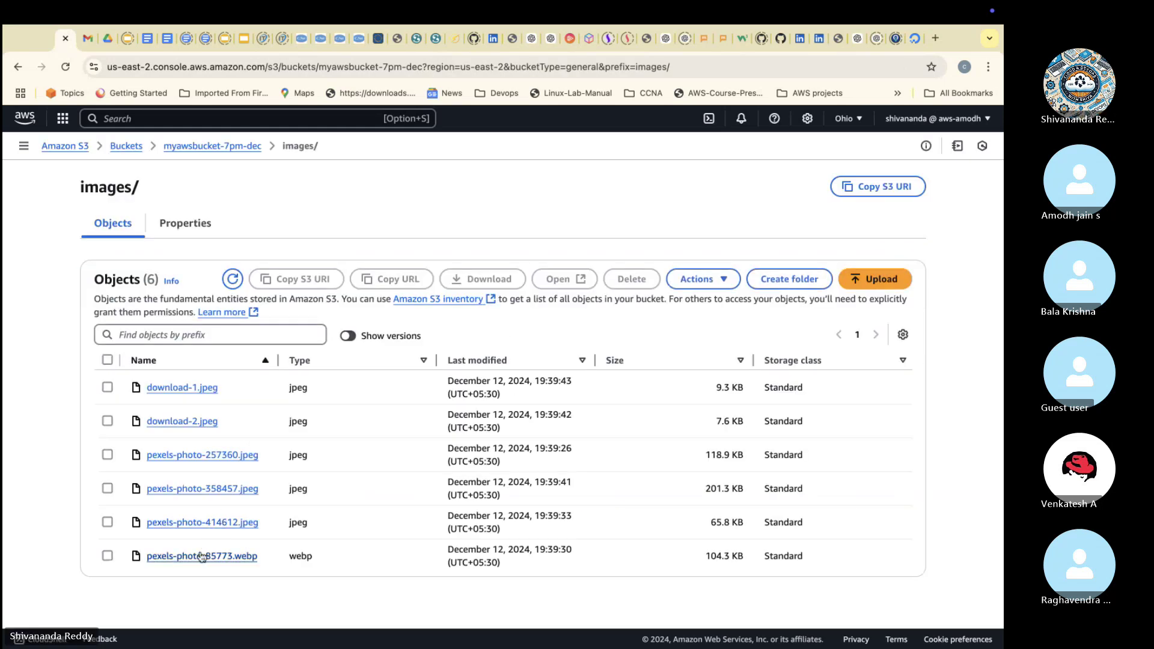
Open the webp's Object URL in a new private window, select its address, and go to Skype
click(201, 556)
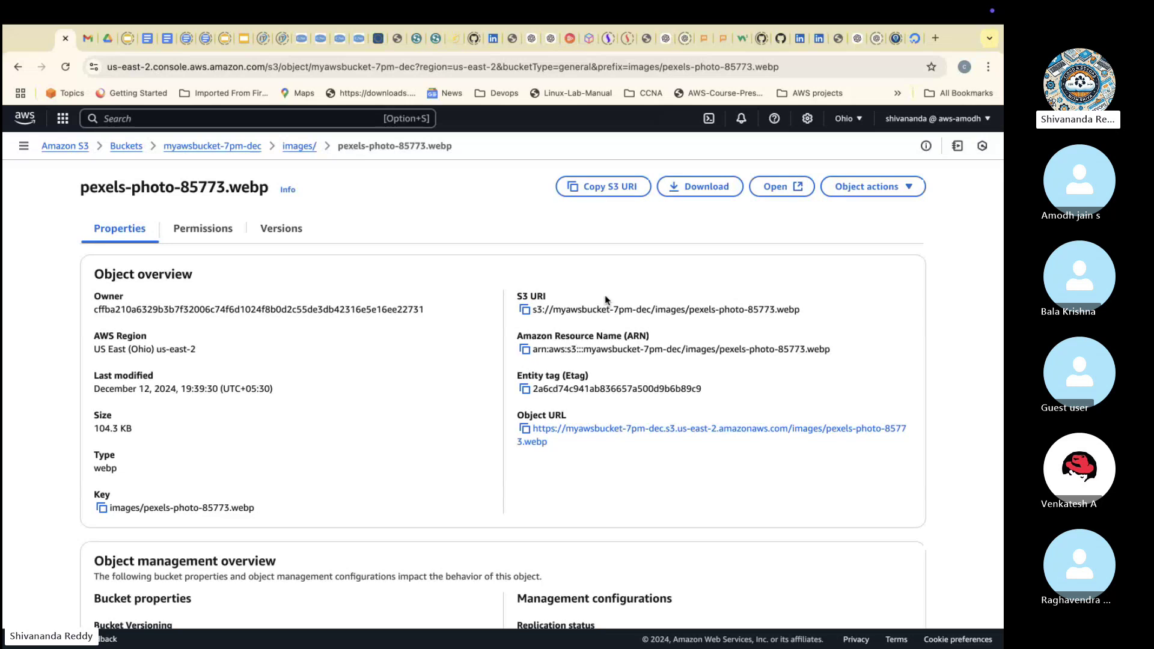
right_click(541, 428)
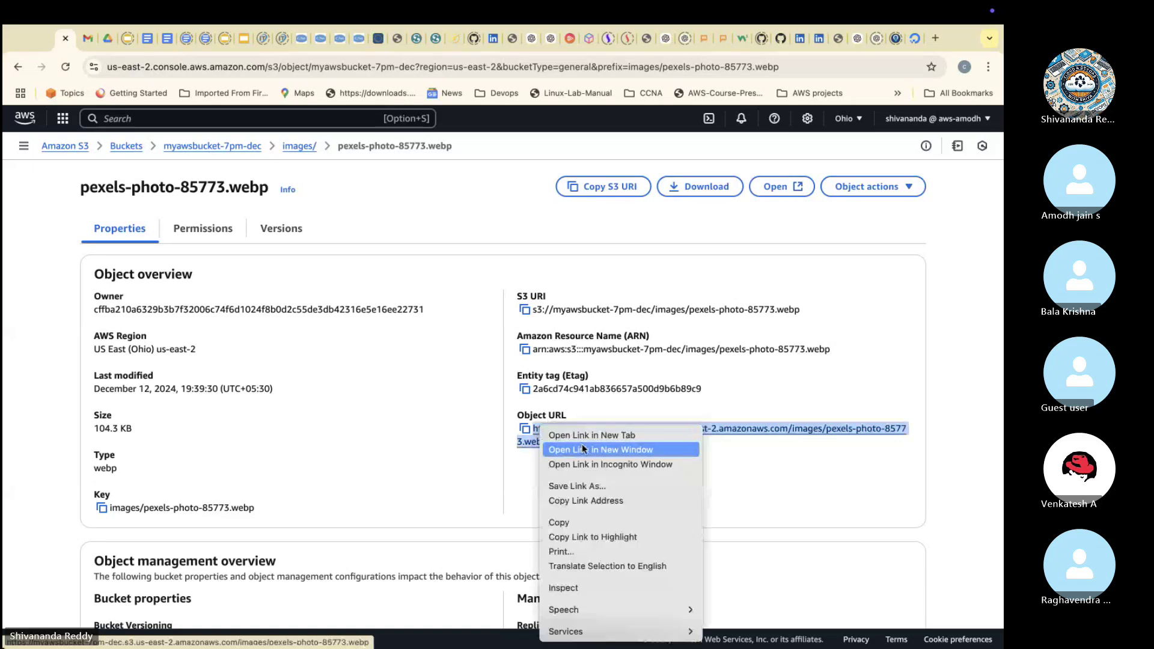
click(582, 464)
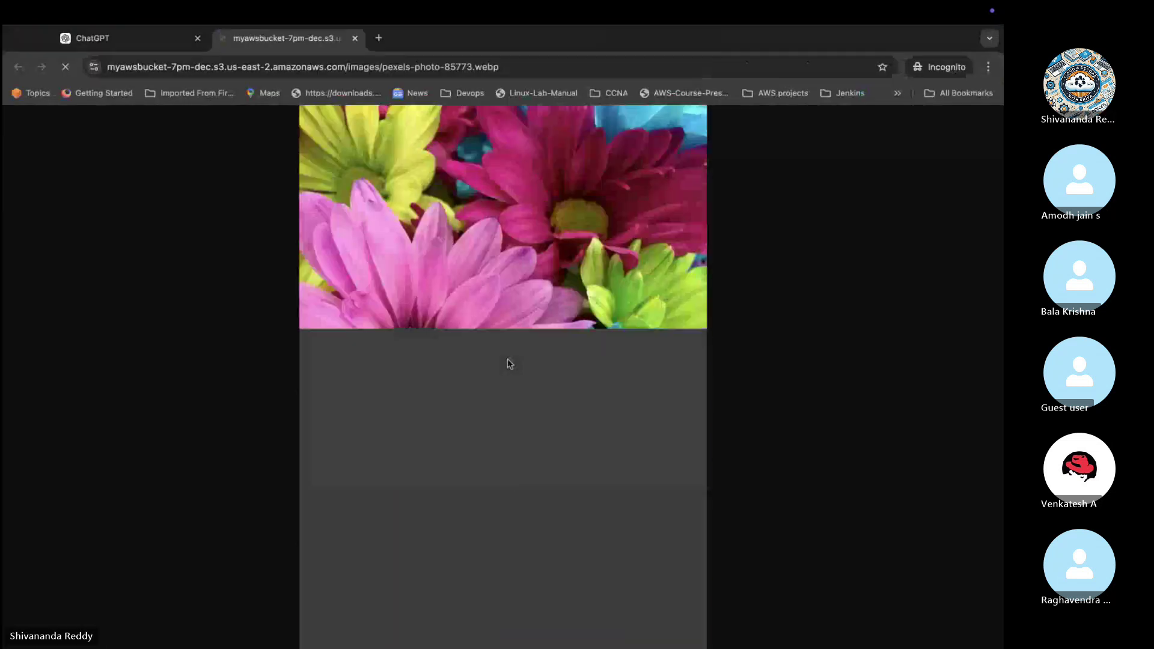
click(408, 67)
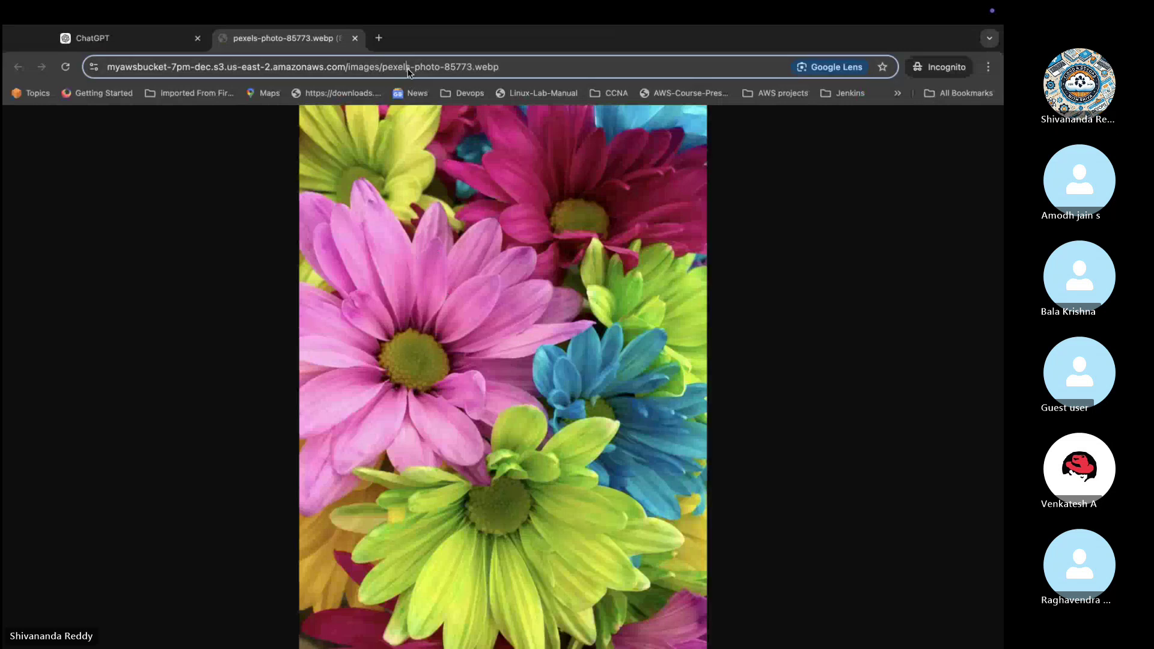
key(super+a)
key(super+c)
key(ctrl+Left)
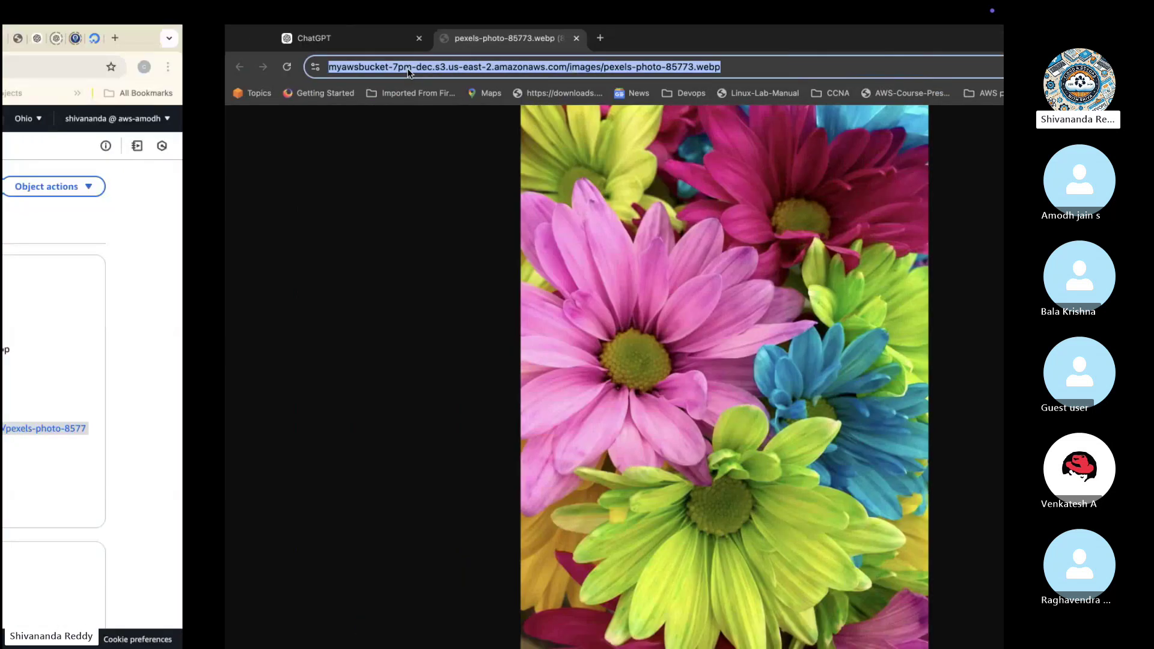
key(ctrl+Left)
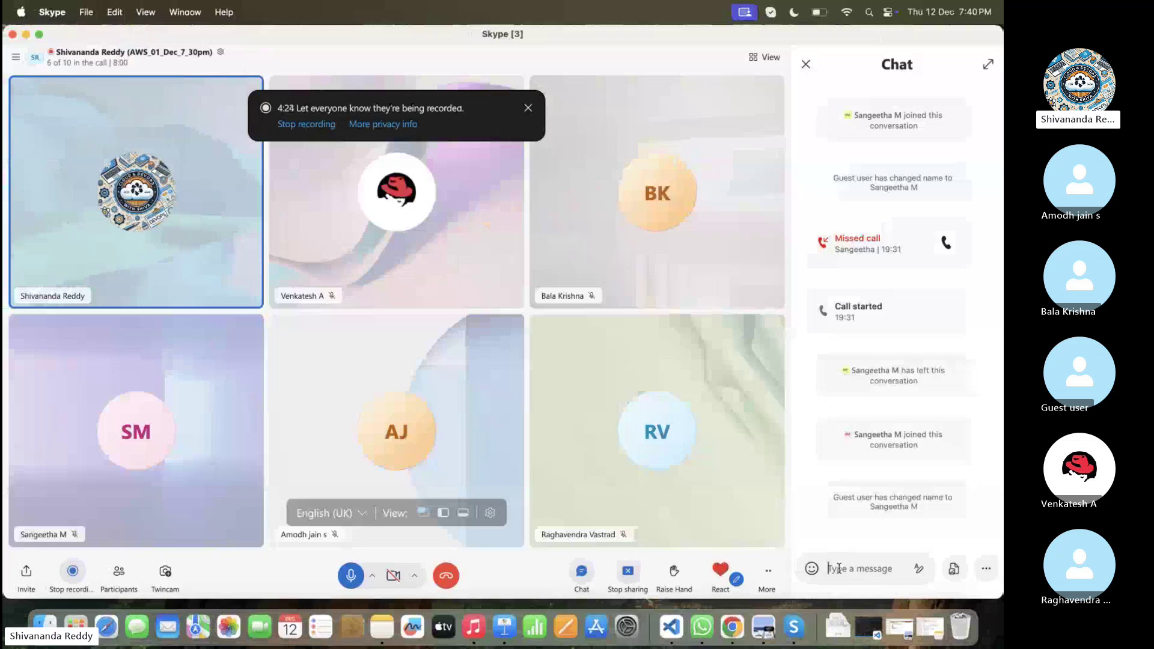
Post the S3 image link in the Skype call chat, then return to the myawsbucket-7pm-dec object list
key(super+v)
key(Return)
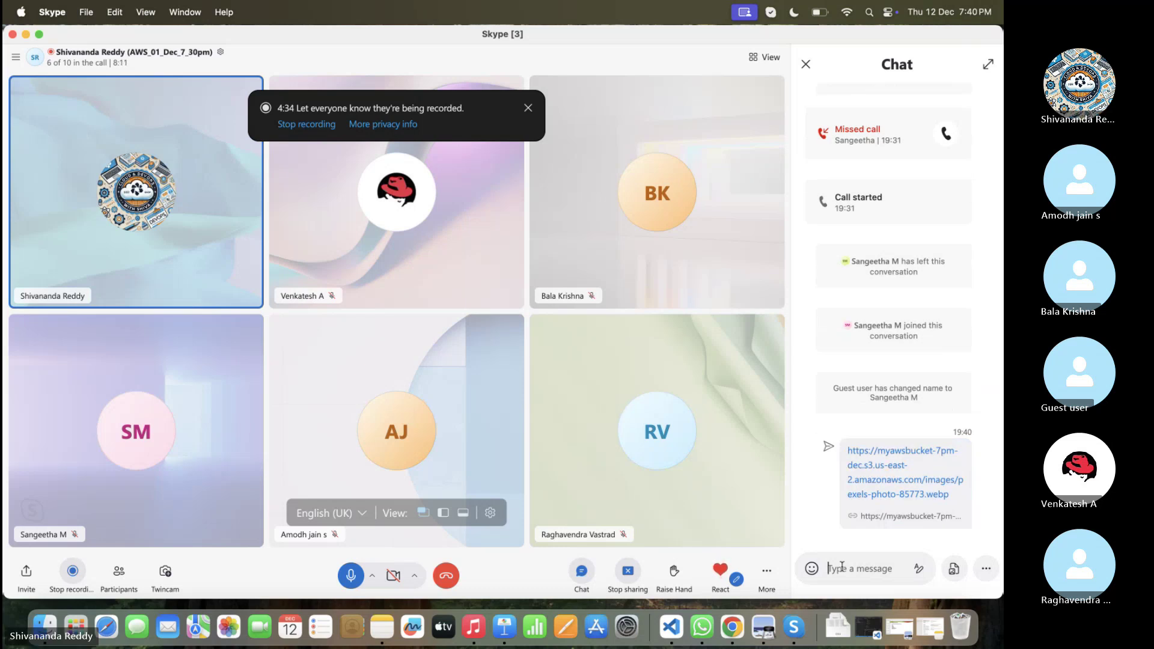
key(ctrl+Right)
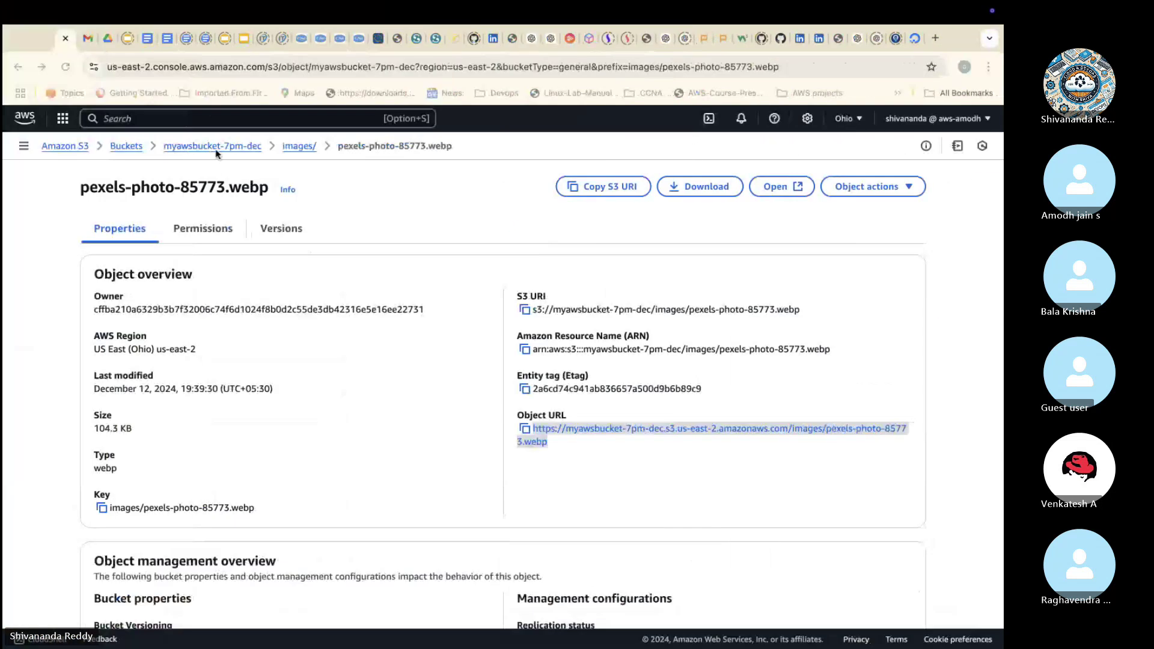
click(216, 147)
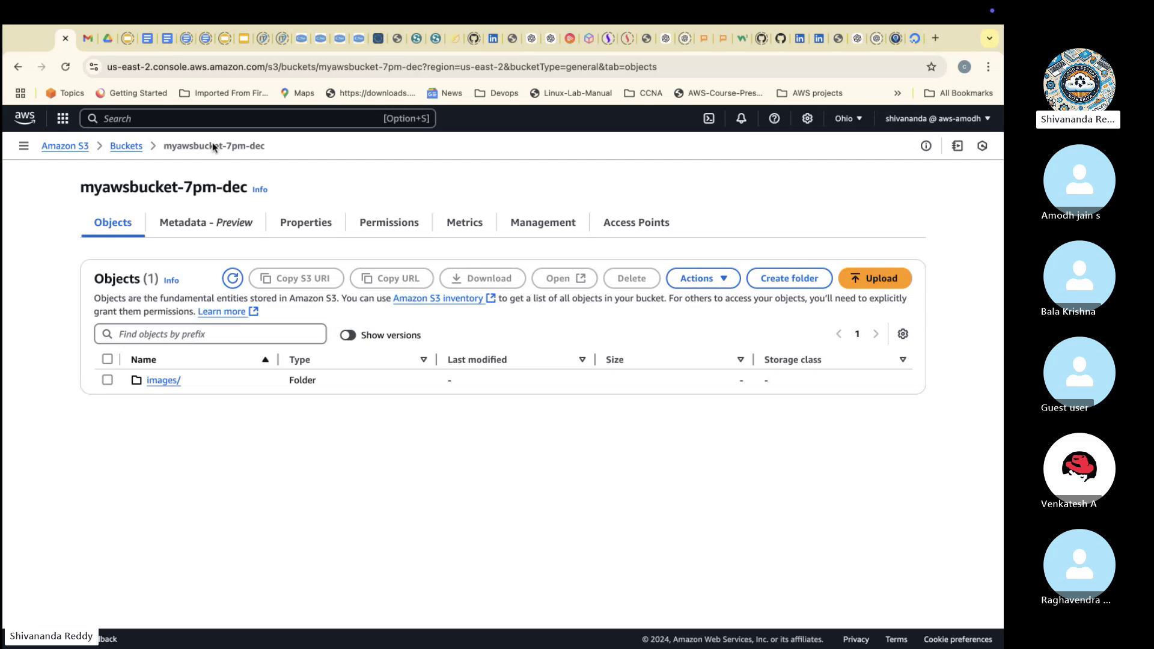
View the metadata preview, then show Properties and highlight the bucket's AWS Region and ARN
click(190, 227)
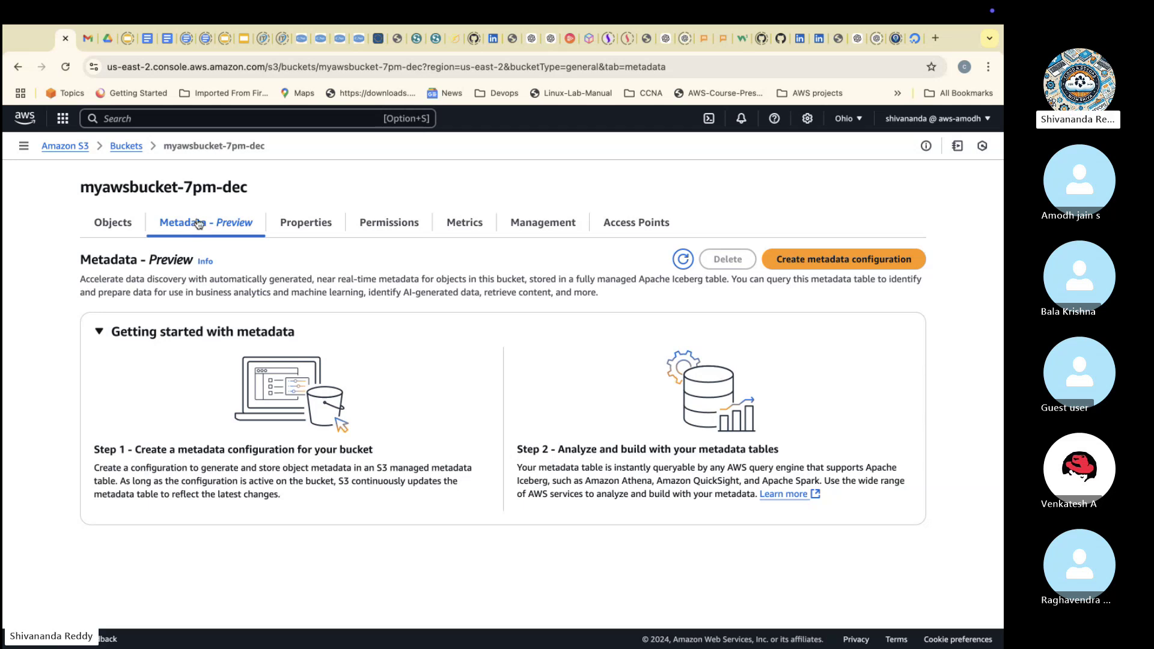
click(288, 226)
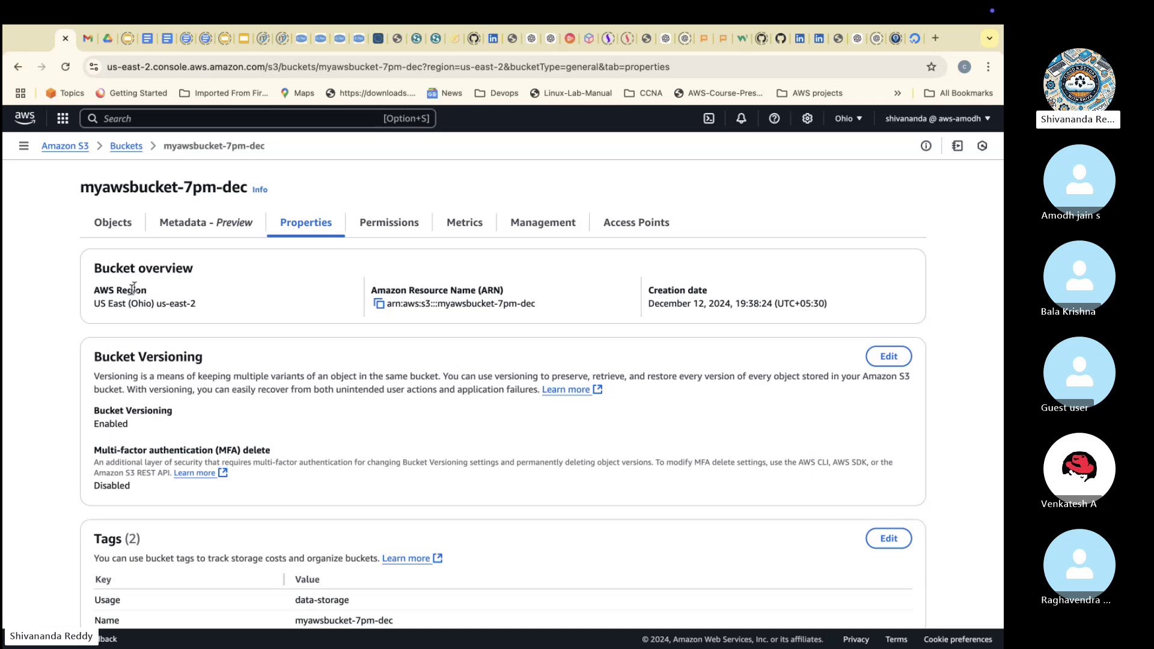
drag(93, 268, 203, 278)
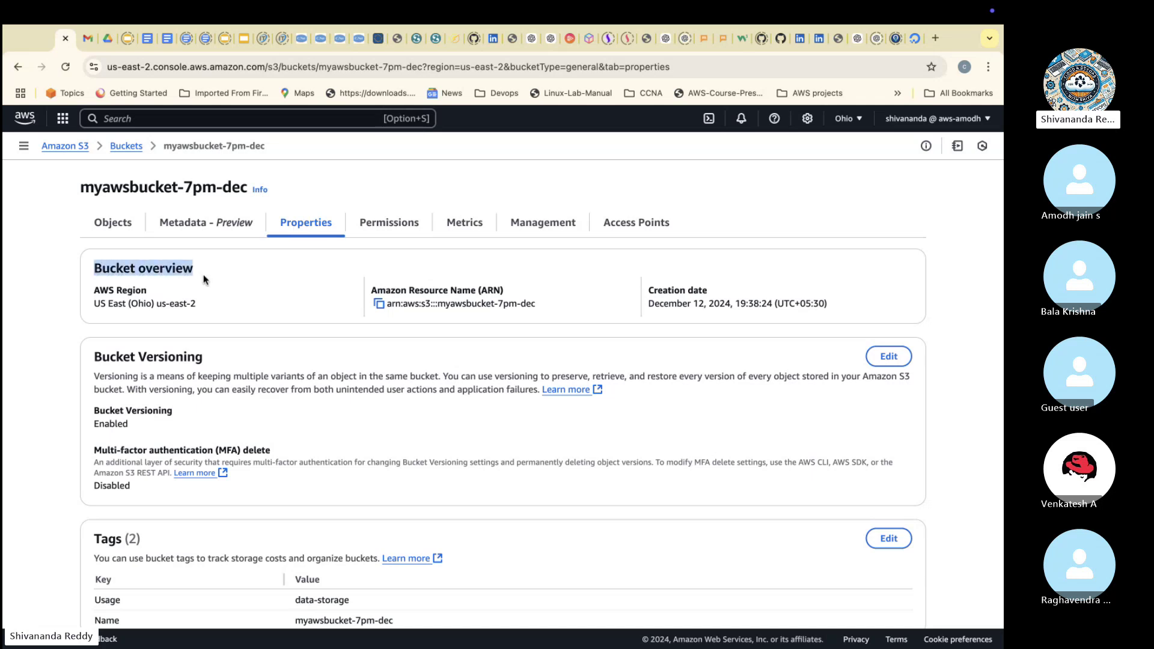
drag(100, 290, 193, 301)
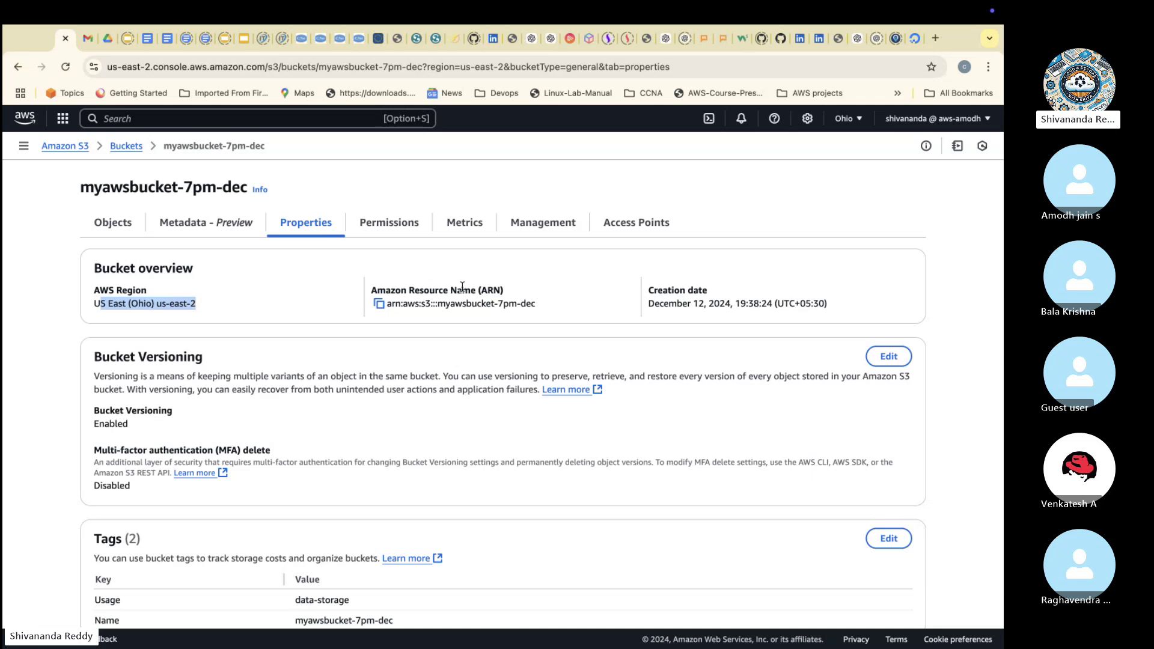
triple_click(369, 292)
triple_click(515, 294)
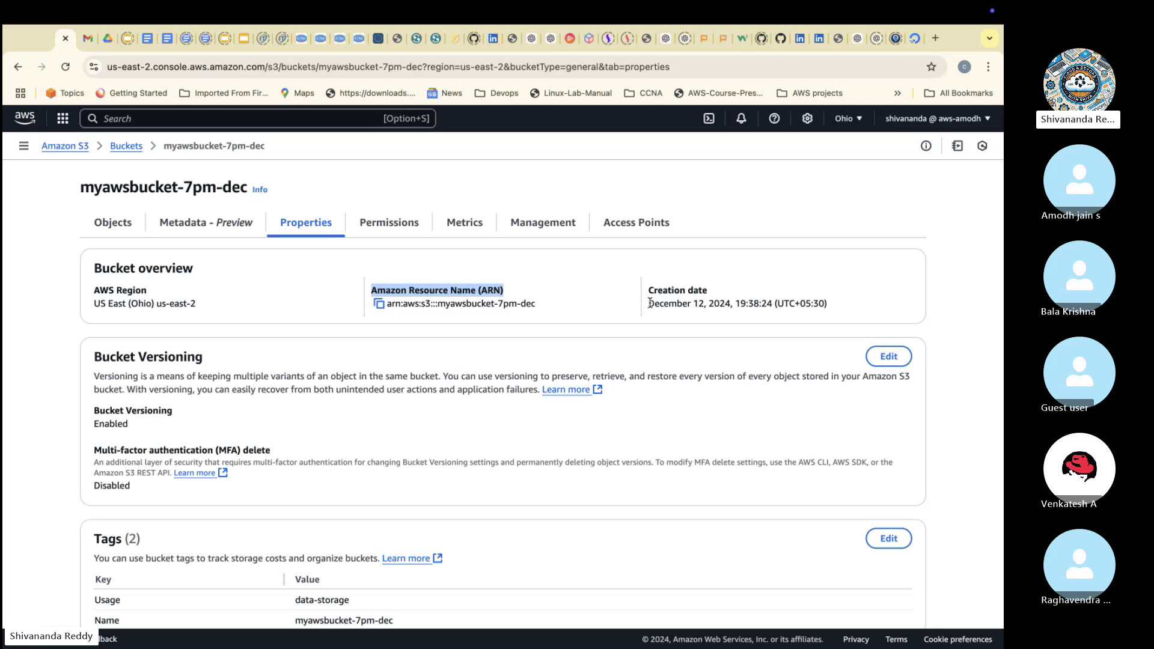
Highlight the bucket's creation date and its Enabled Bucket Versioning status
drag(648, 303, 827, 317)
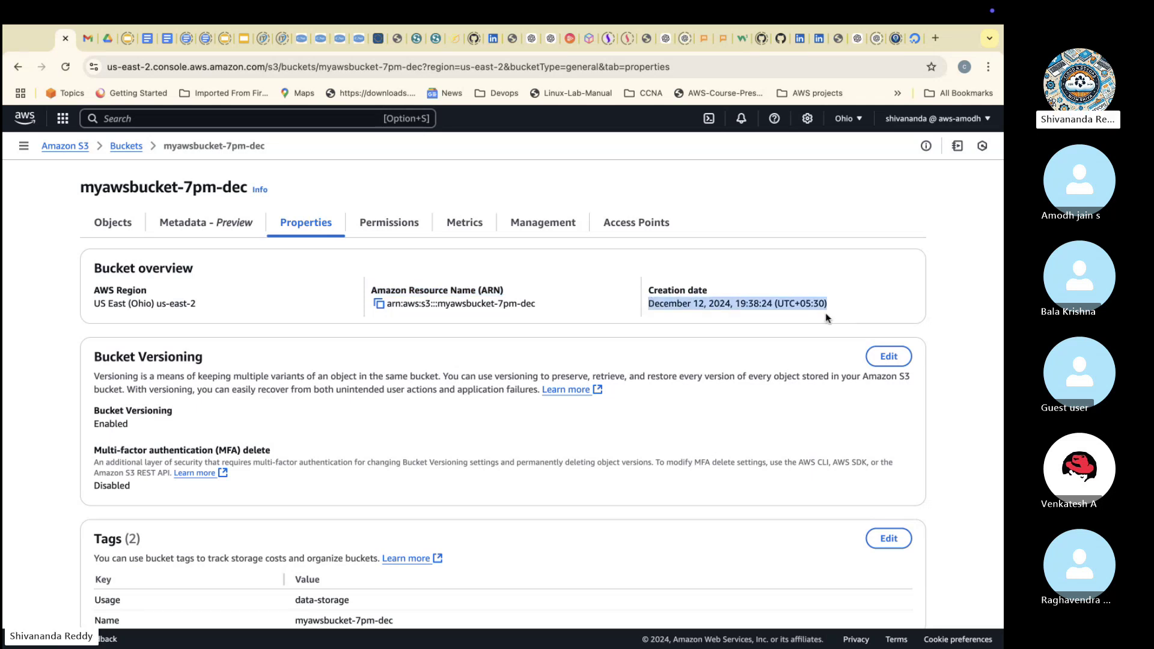
click(95, 355)
drag(95, 355, 211, 373)
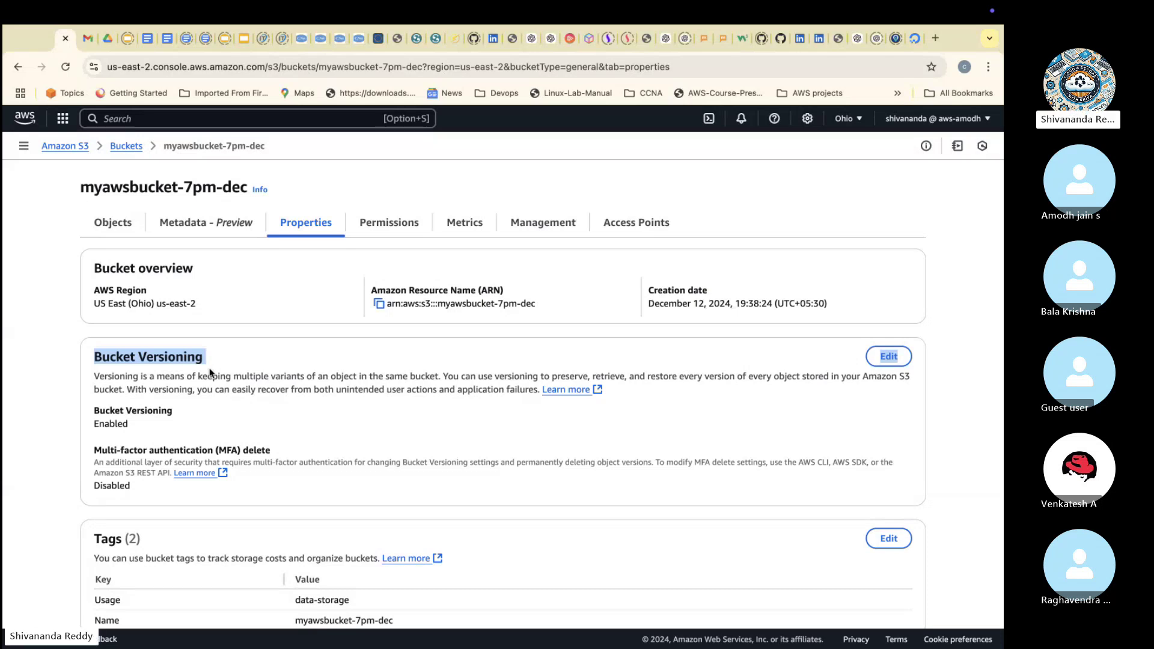
drag(129, 423, 94, 423)
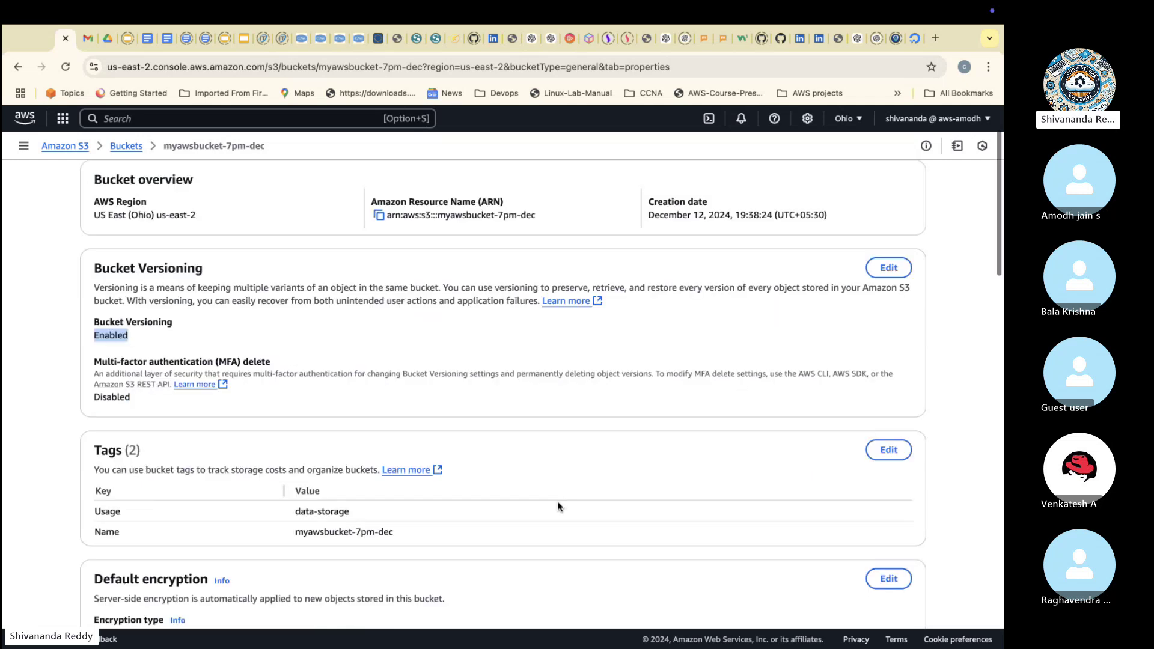
Copy the Intelligent-Tiering Archive configurations description from Properties and switch to the Skype call
scroll(434, 472, down, 2)
scroll(435, 472, down, 5)
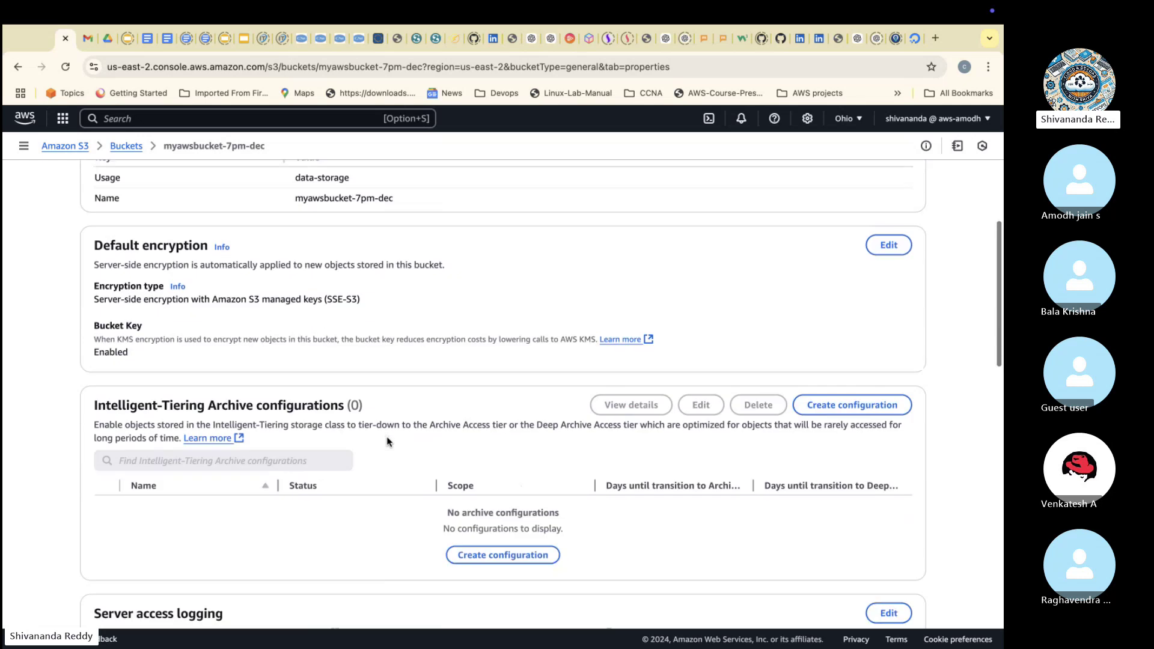
scroll(387, 441, down, 2)
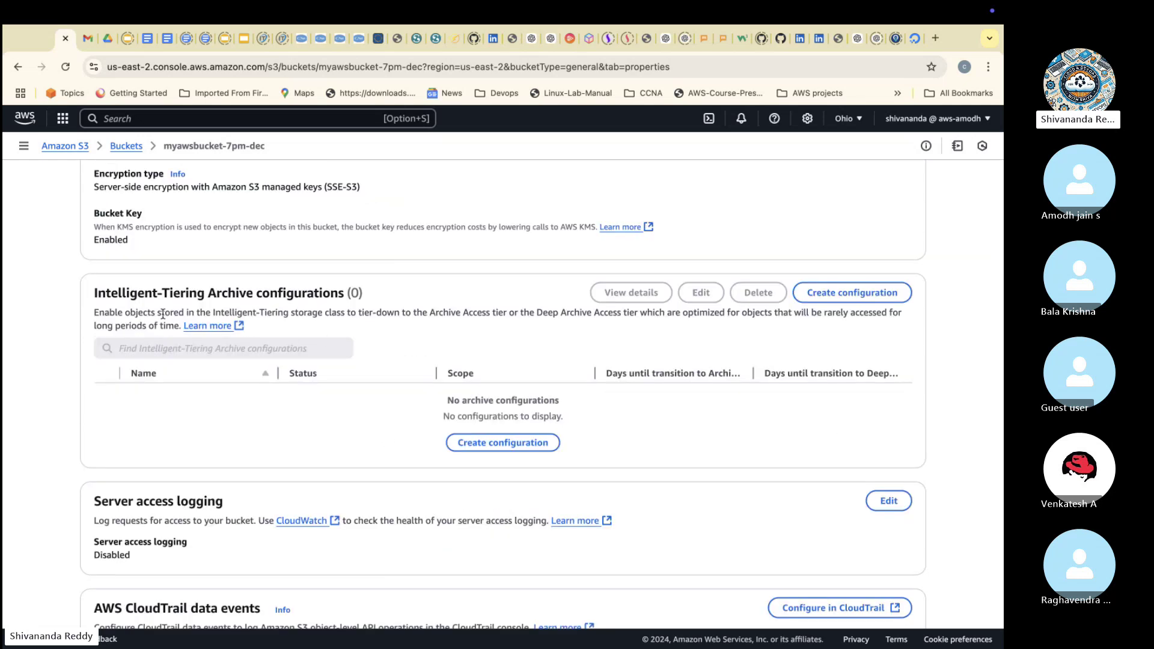
drag(95, 310, 554, 314)
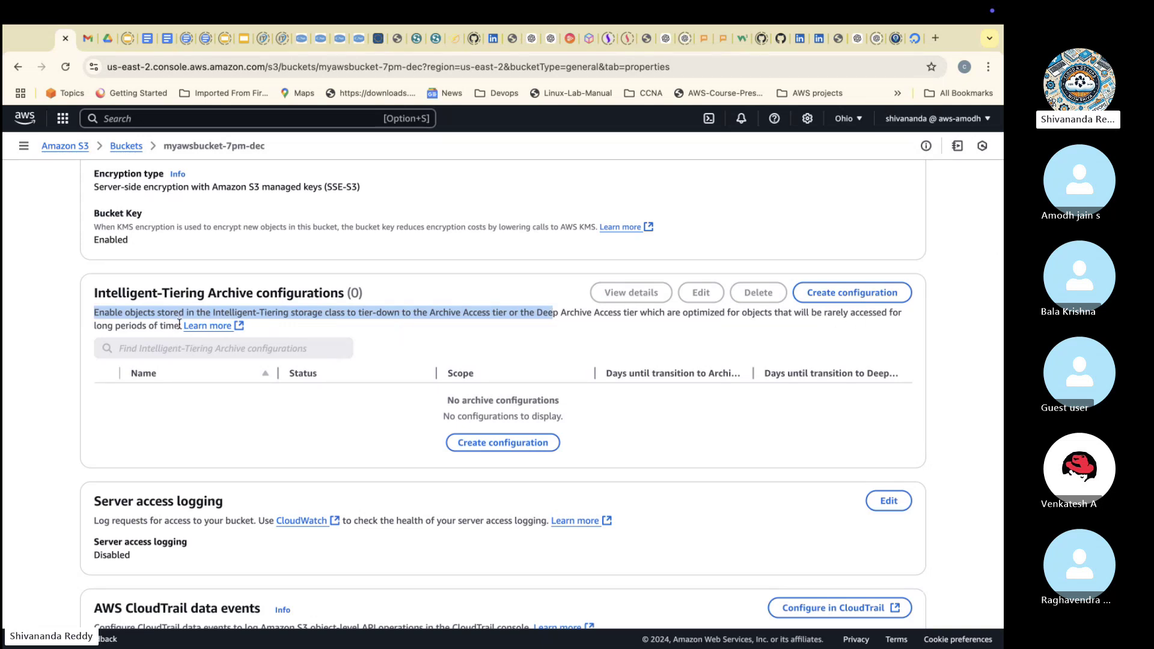
drag(179, 325, 95, 312)
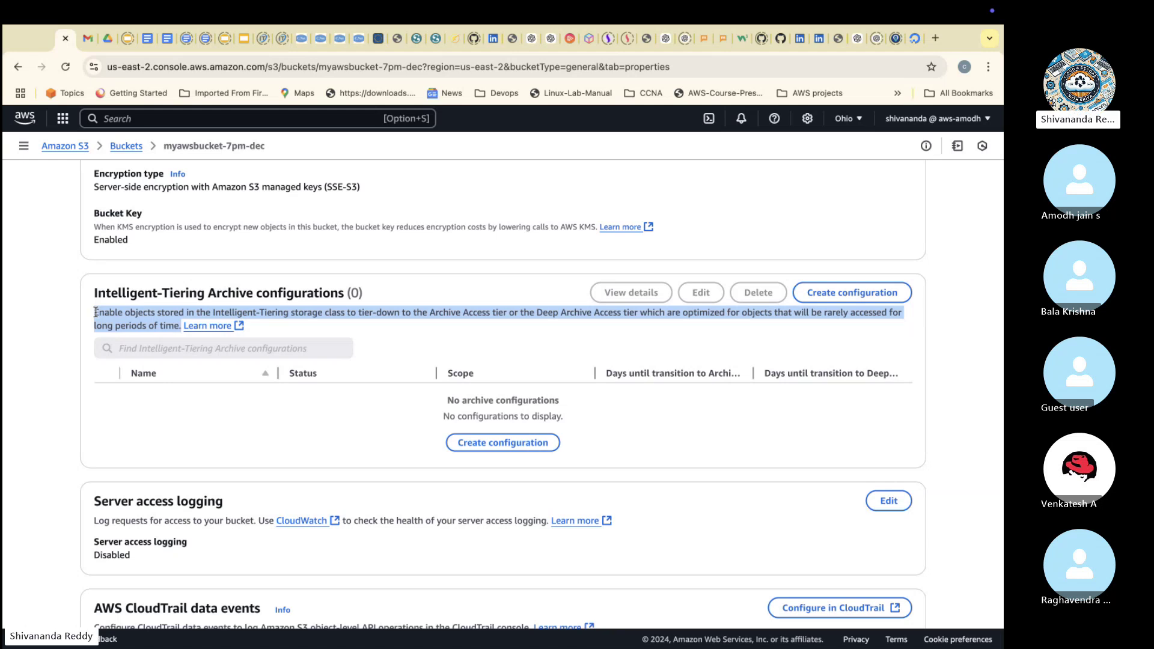
key(super+c)
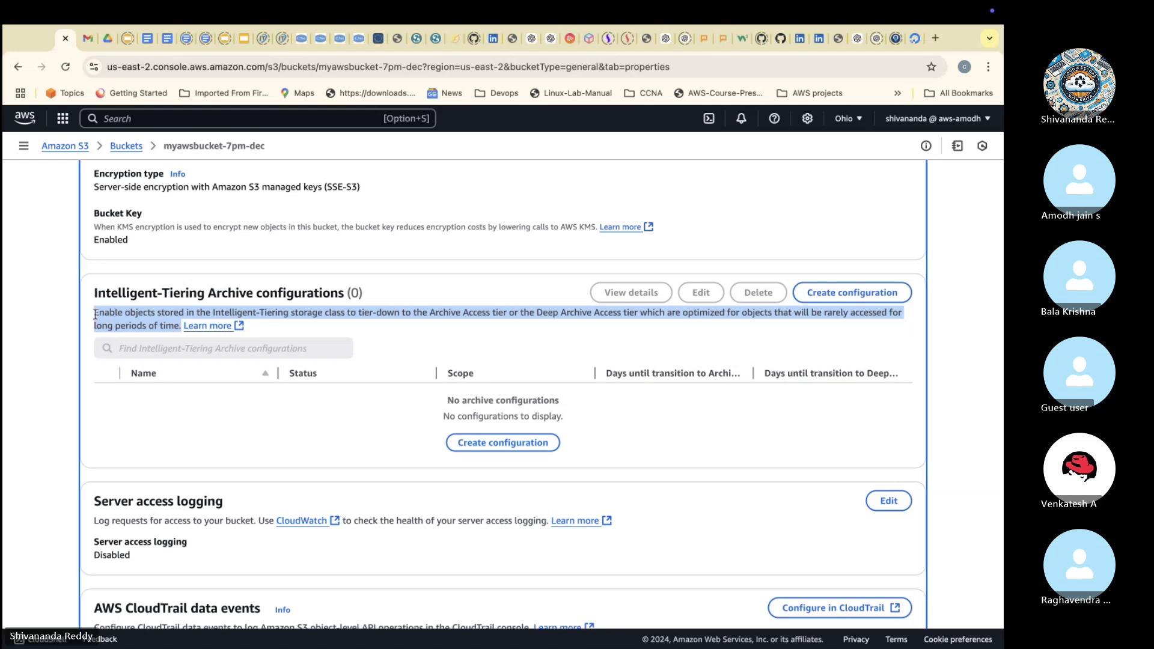
key(ctrl+Left)
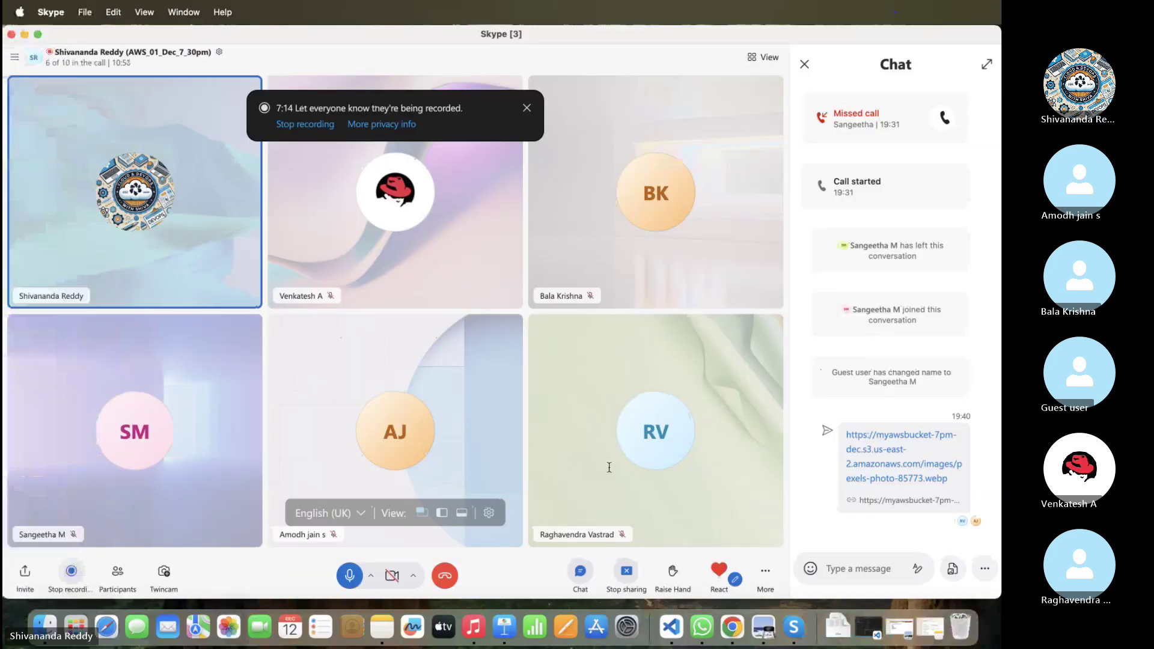
Send the Intelligent-Tiering description in the Skype call chat and return to the bucket properties
click(871, 566)
key(super+v)
key(Return)
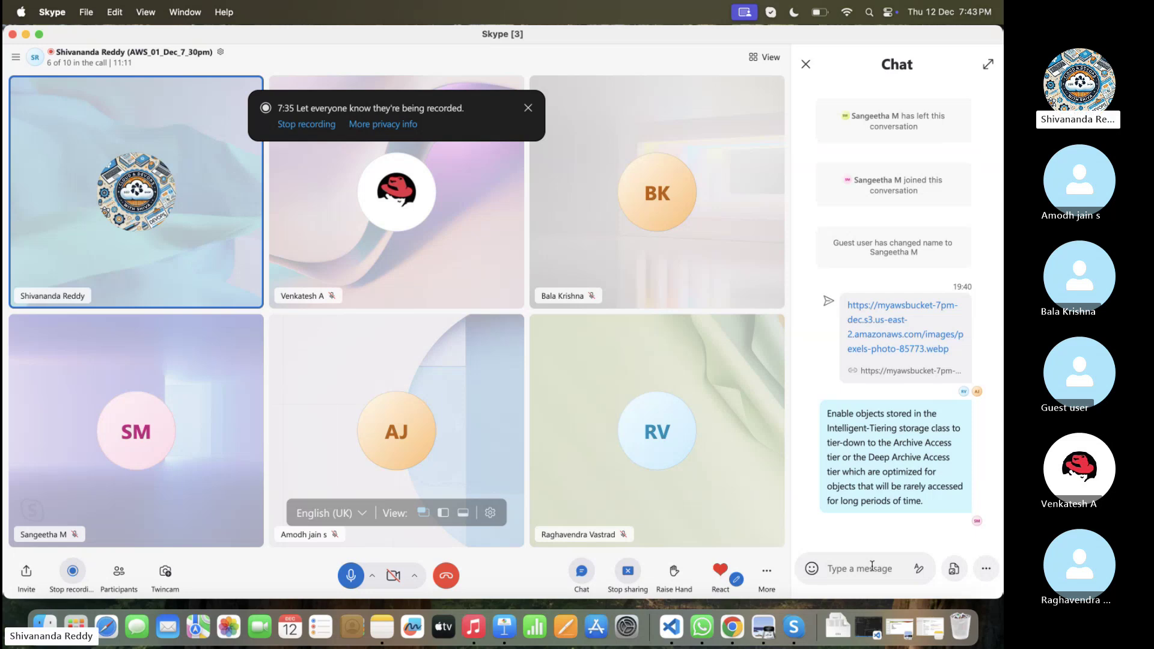
key(super+Tab)
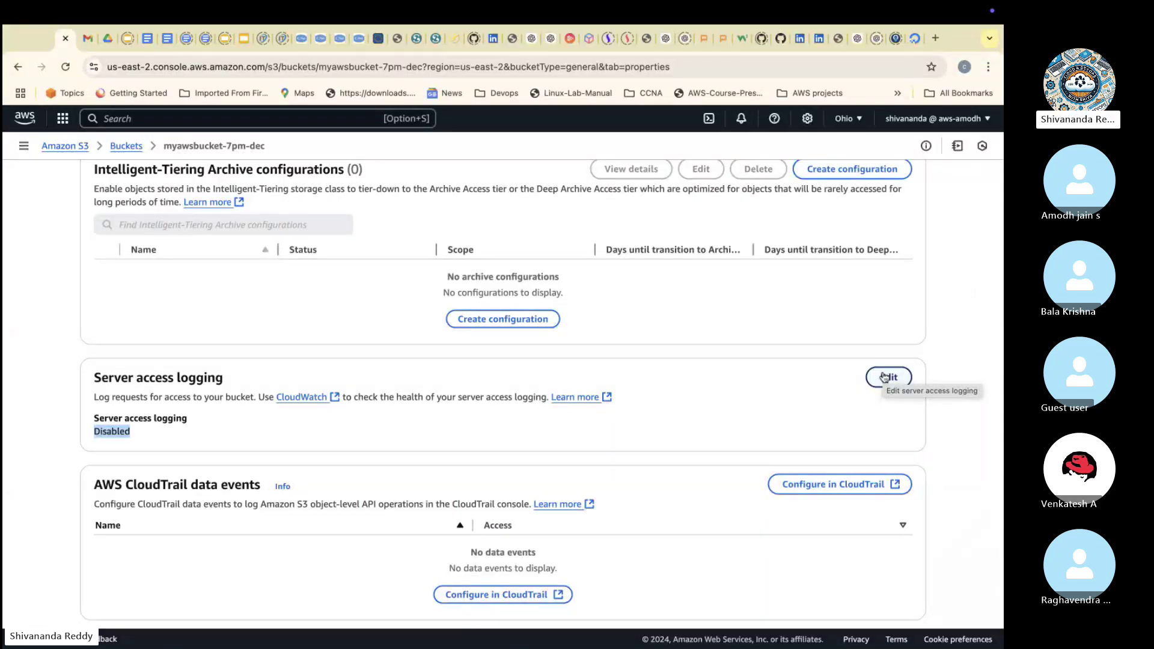
Enable server access logging with myawsbucket-7pm-dec as the log destination bucket
click(883, 377)
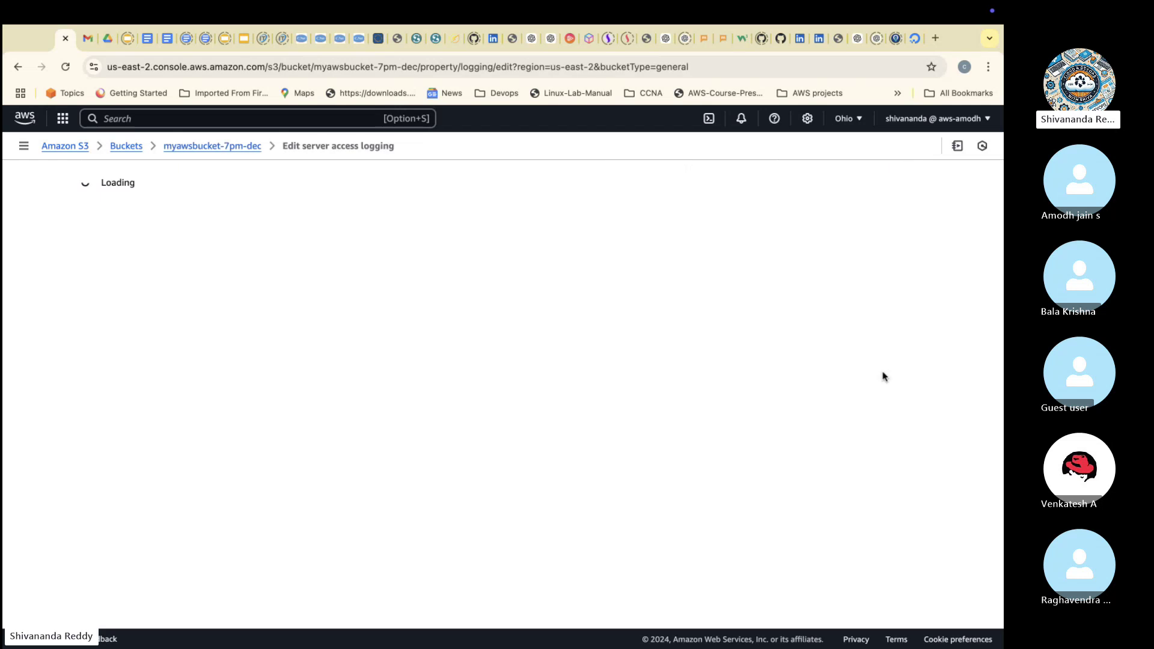
click(113, 295)
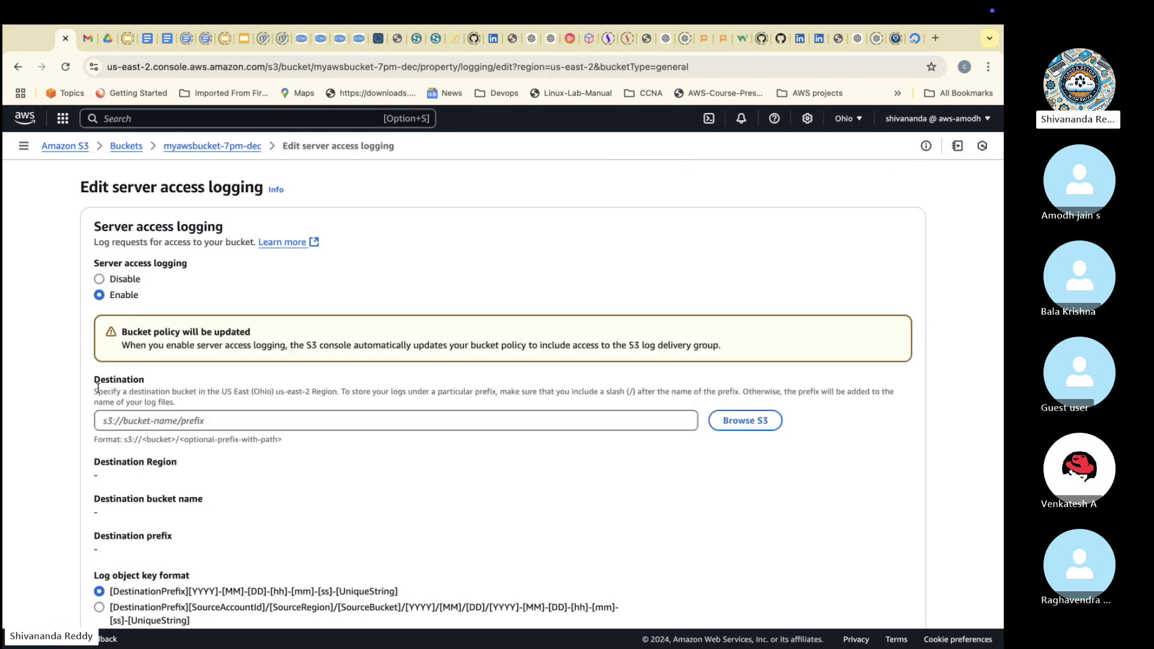
drag(99, 381, 165, 377)
click(179, 416)
click(763, 423)
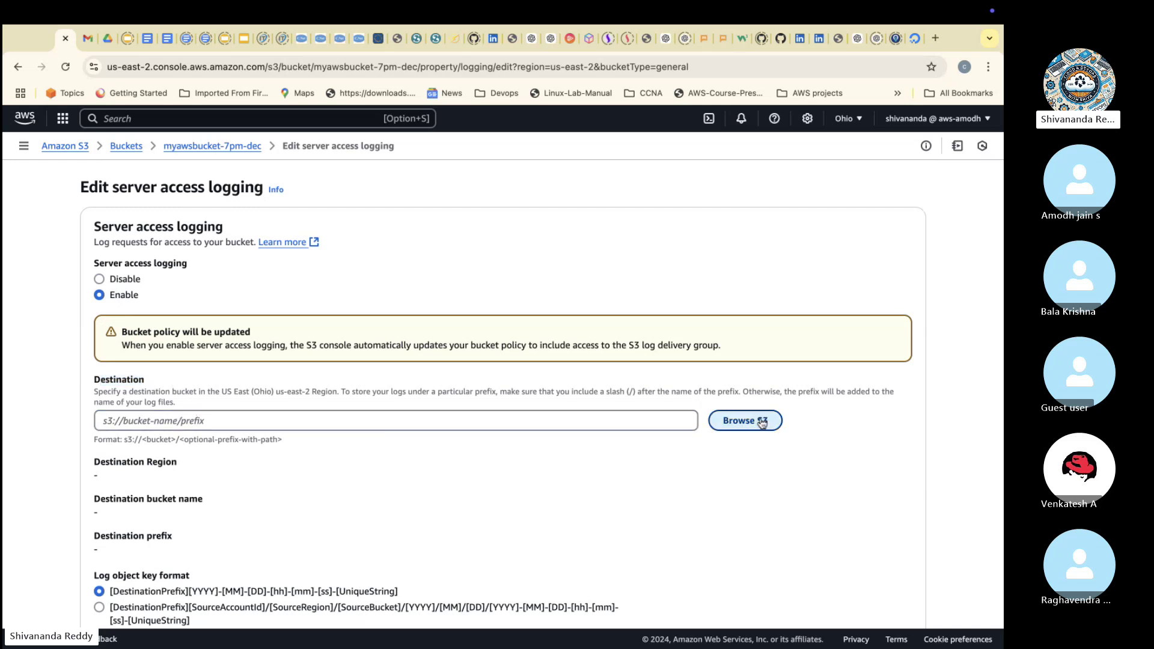
click(85, 451)
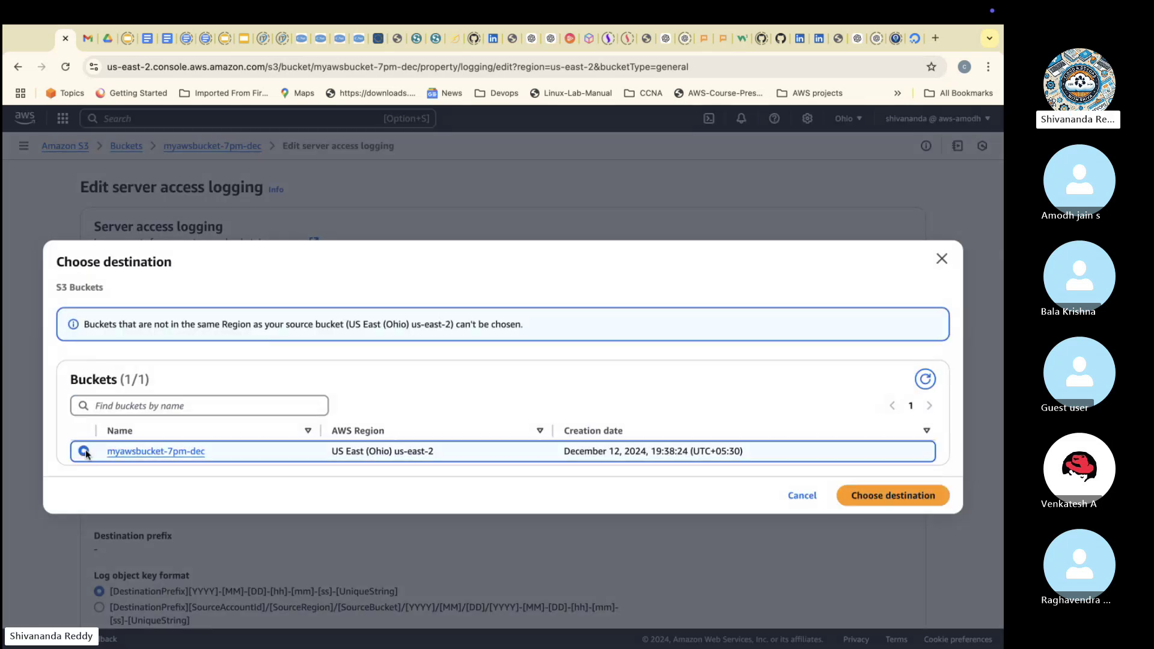
click(872, 497)
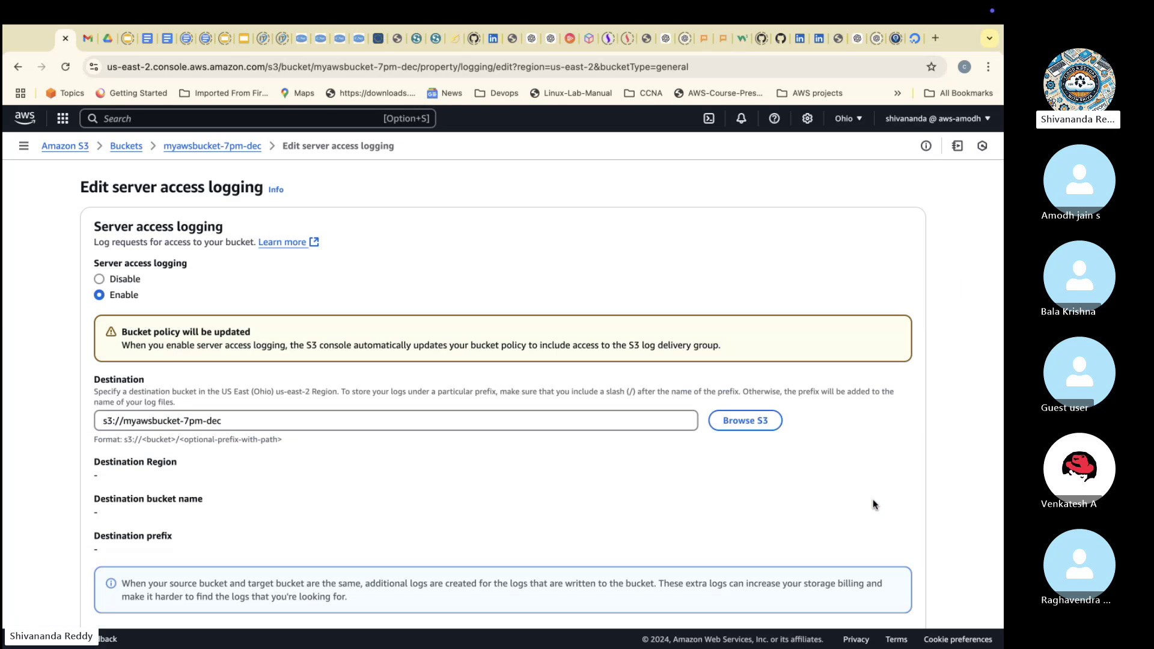
Select the server access logging help text, then save the logging settings
scroll(873, 504, down, 3)
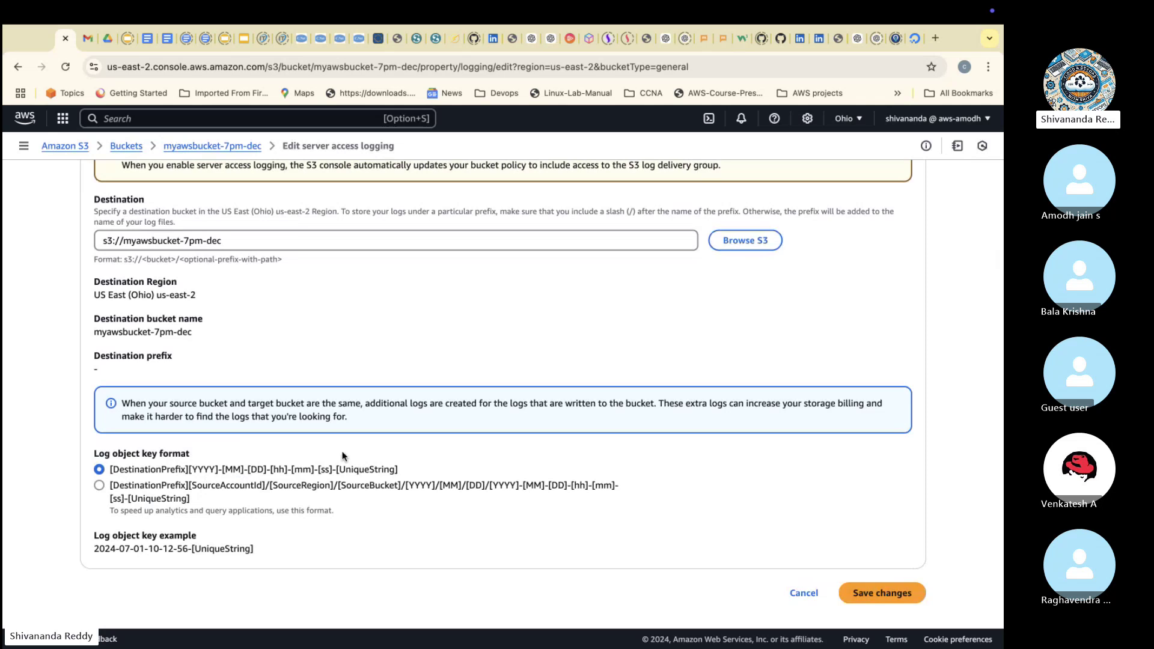
scroll(873, 594, up, 1)
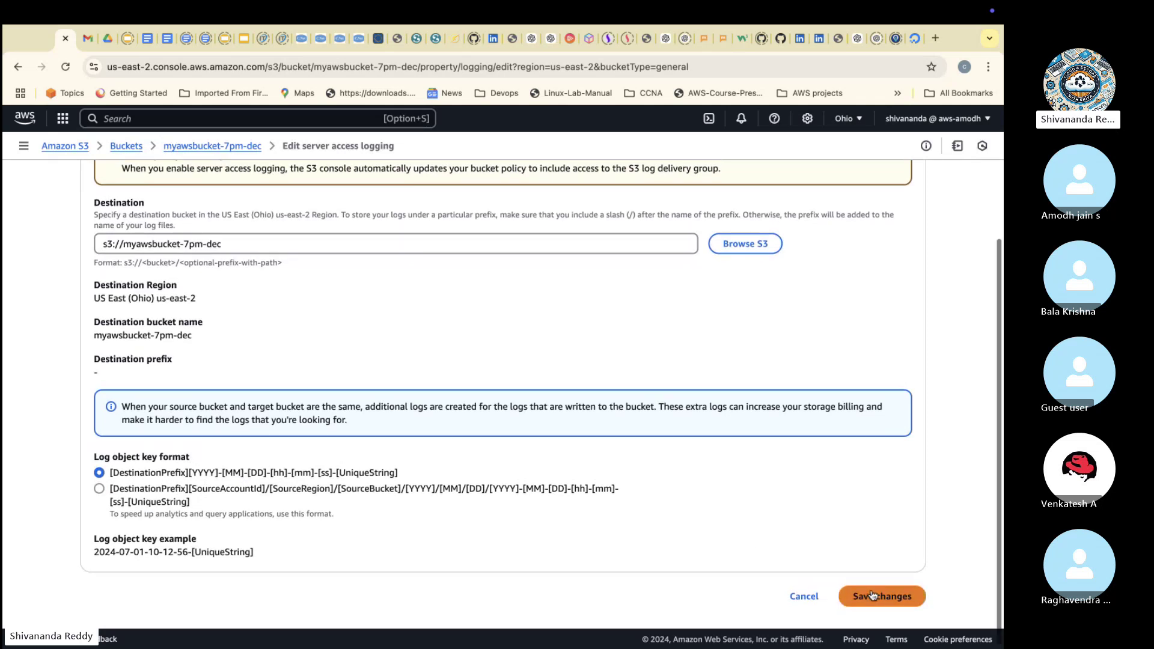
scroll(873, 595, up, 3)
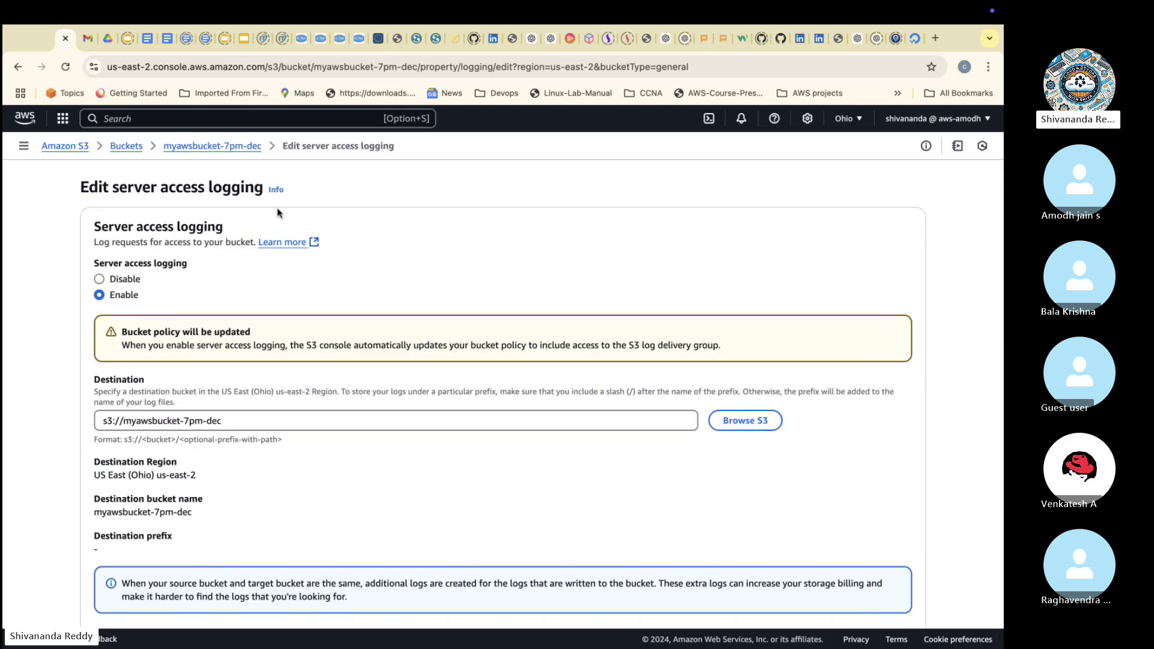
click(275, 190)
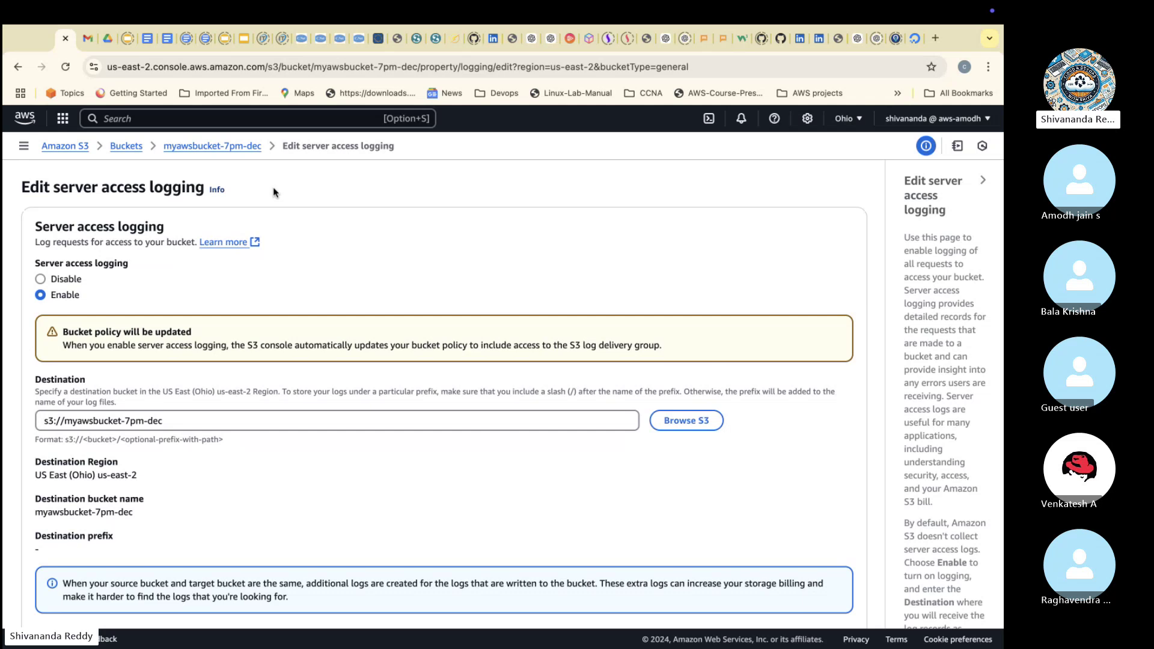
drag(830, 179, 980, 513)
scroll(980, 511, down, 1)
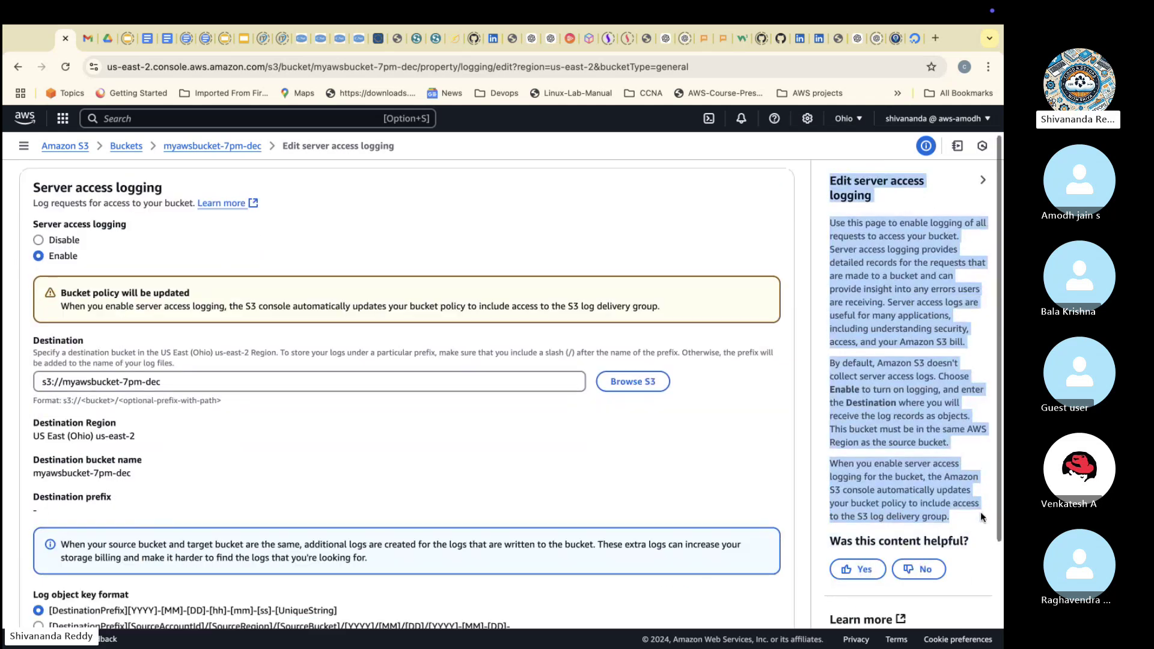
scroll(979, 511, down, 4)
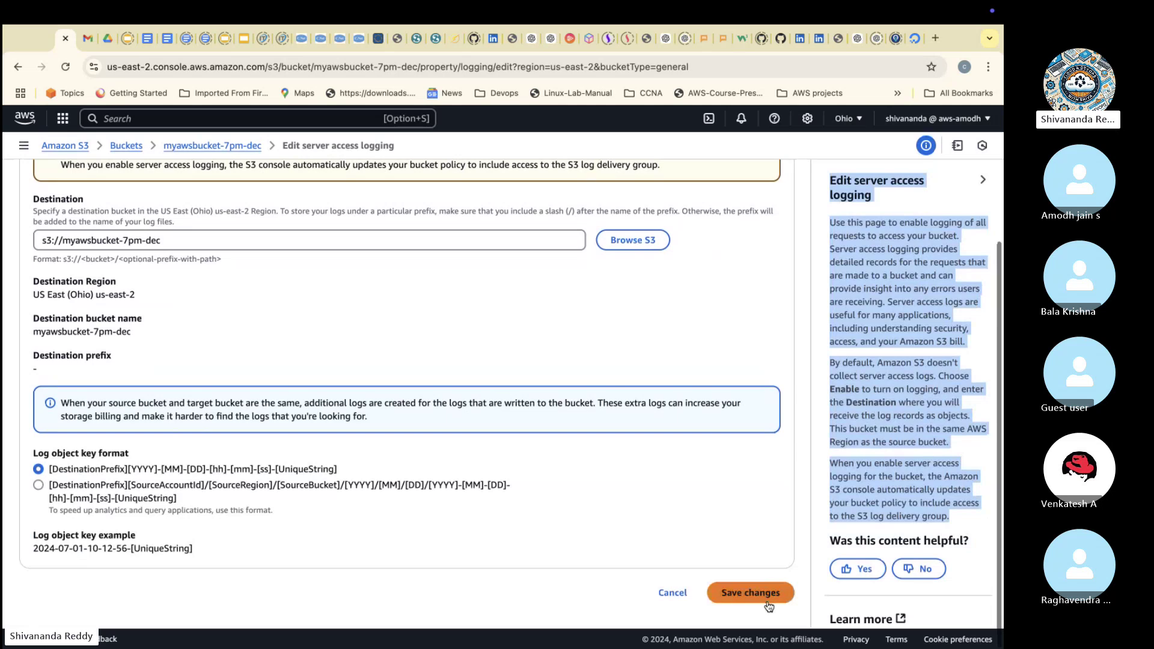
click(768, 602)
Post the logging help text in the Skype meeting chat and return to the browser
key(ctrl+Left)
click(836, 569)
key(super+v)
key(Return)
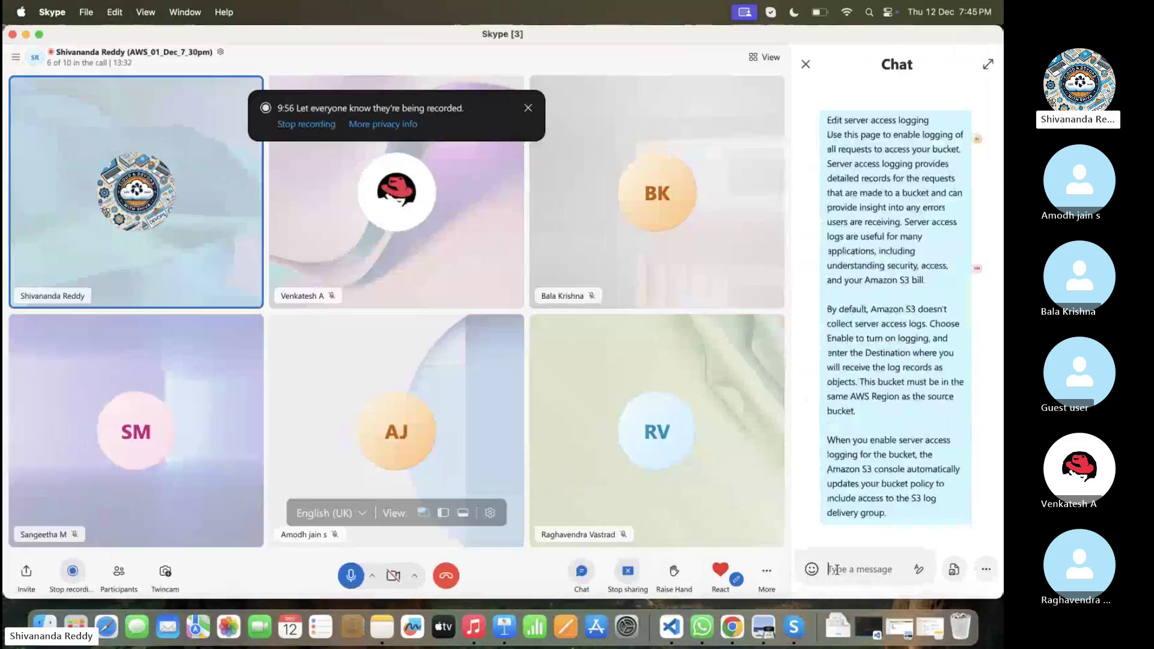
key(ctrl+Right)
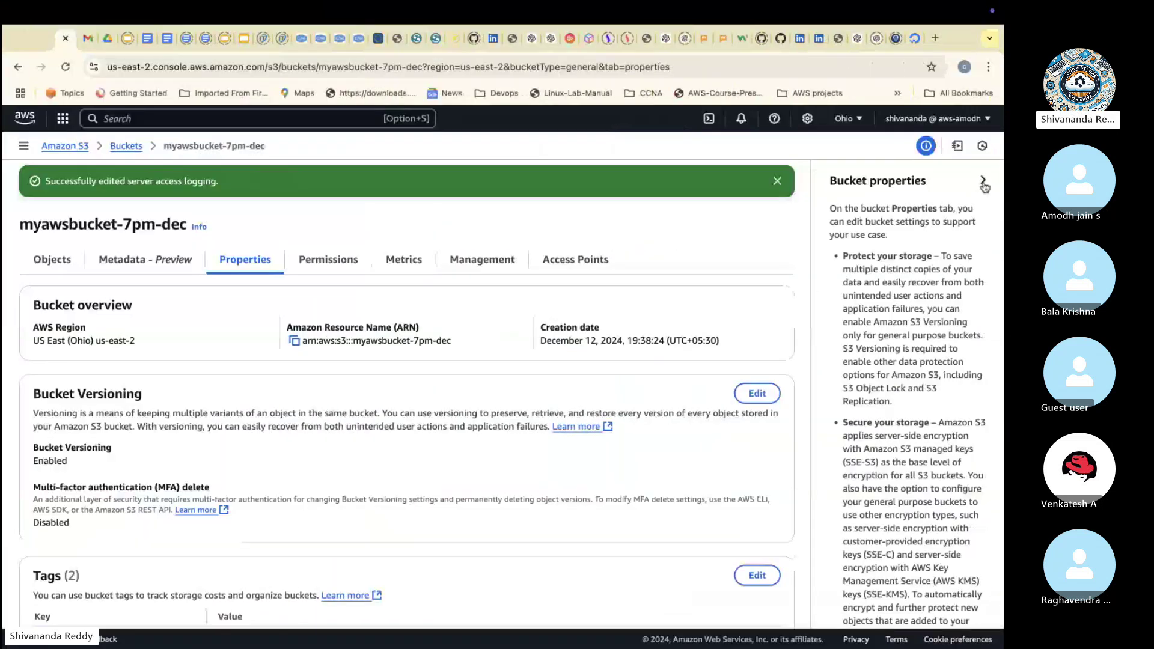
Close the help panel and scroll the bucket's Properties tab down to the Event notifications section
click(983, 183)
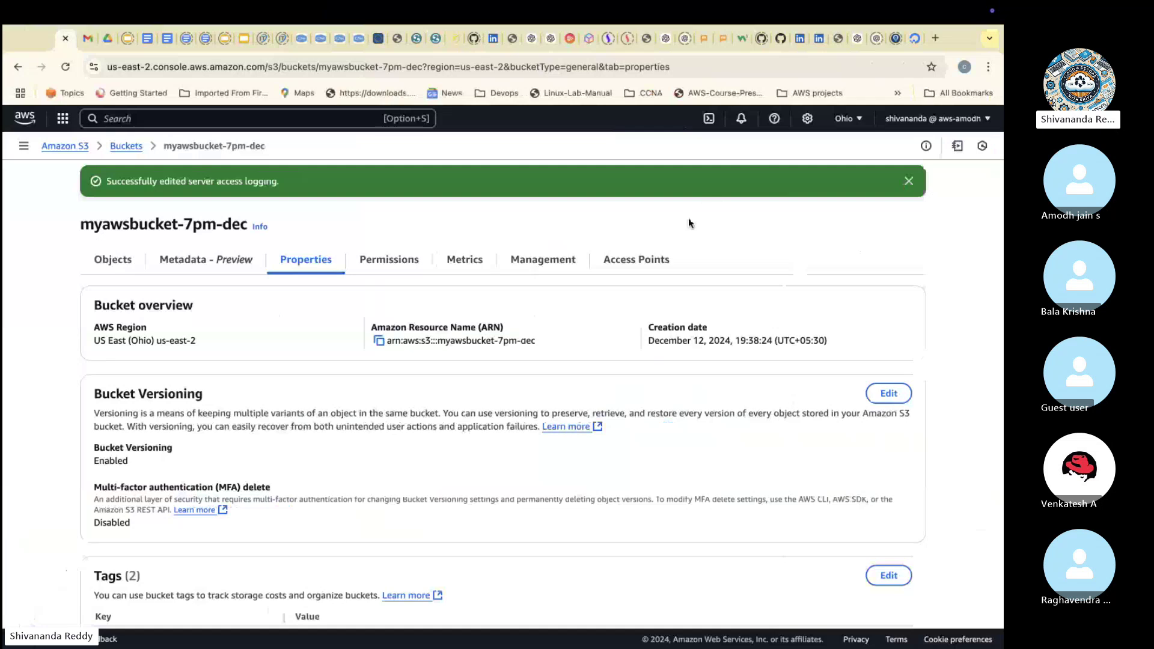
scroll(363, 351, down, 3)
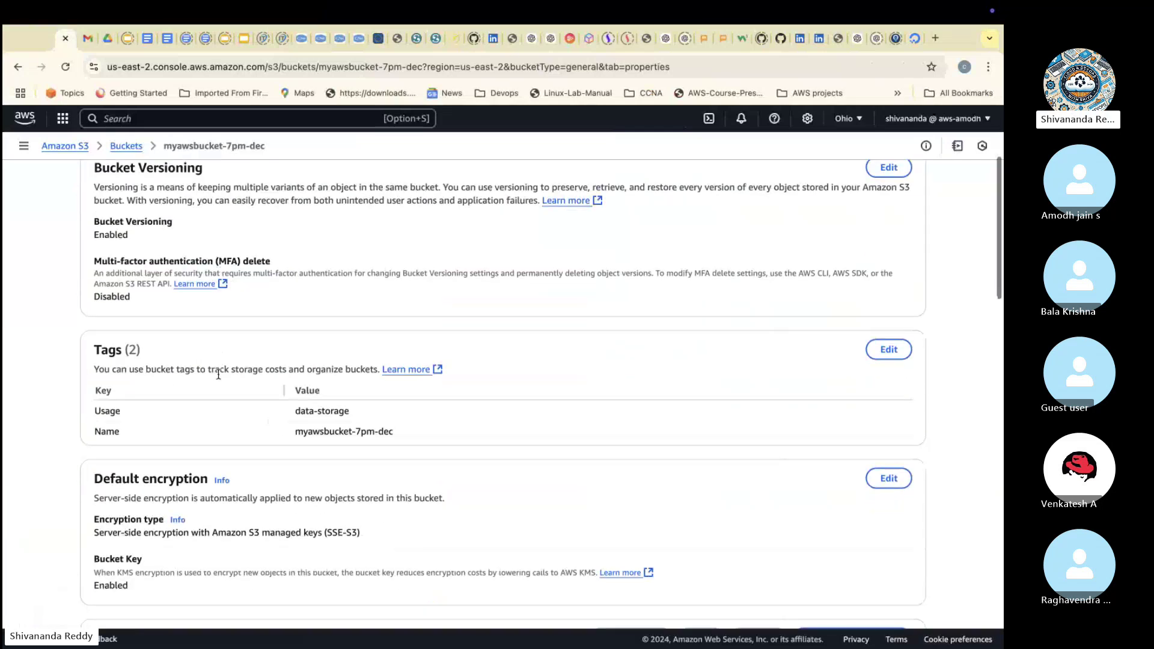
scroll(218, 374, down, 8)
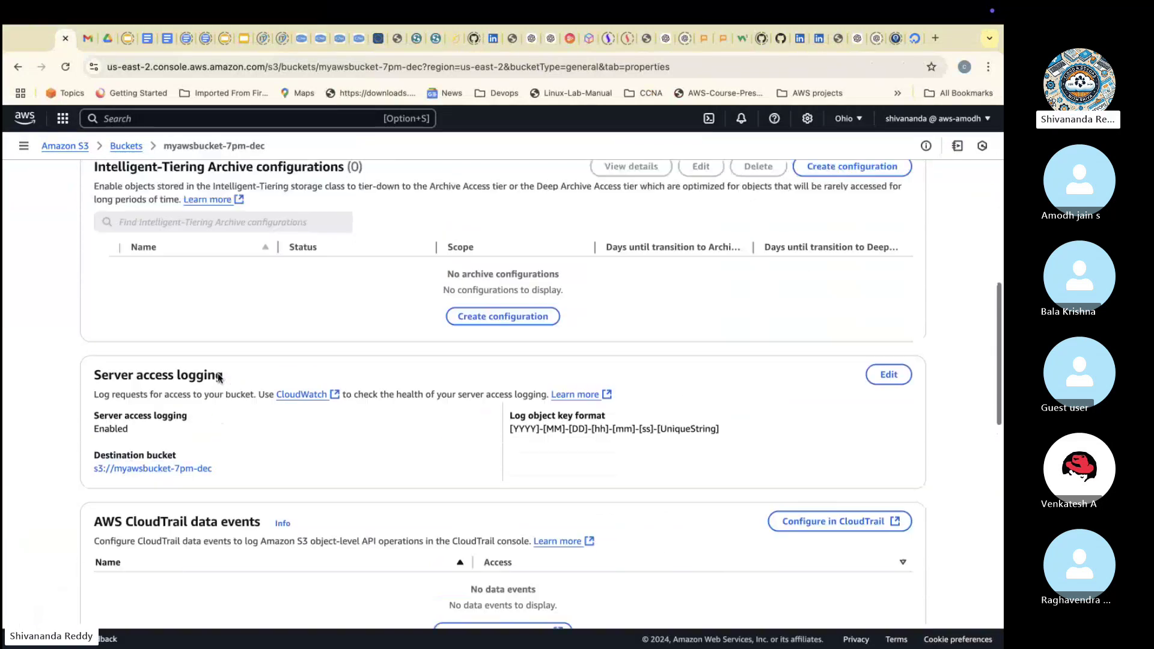
scroll(218, 374, up, 2)
scroll(207, 346, down, 3)
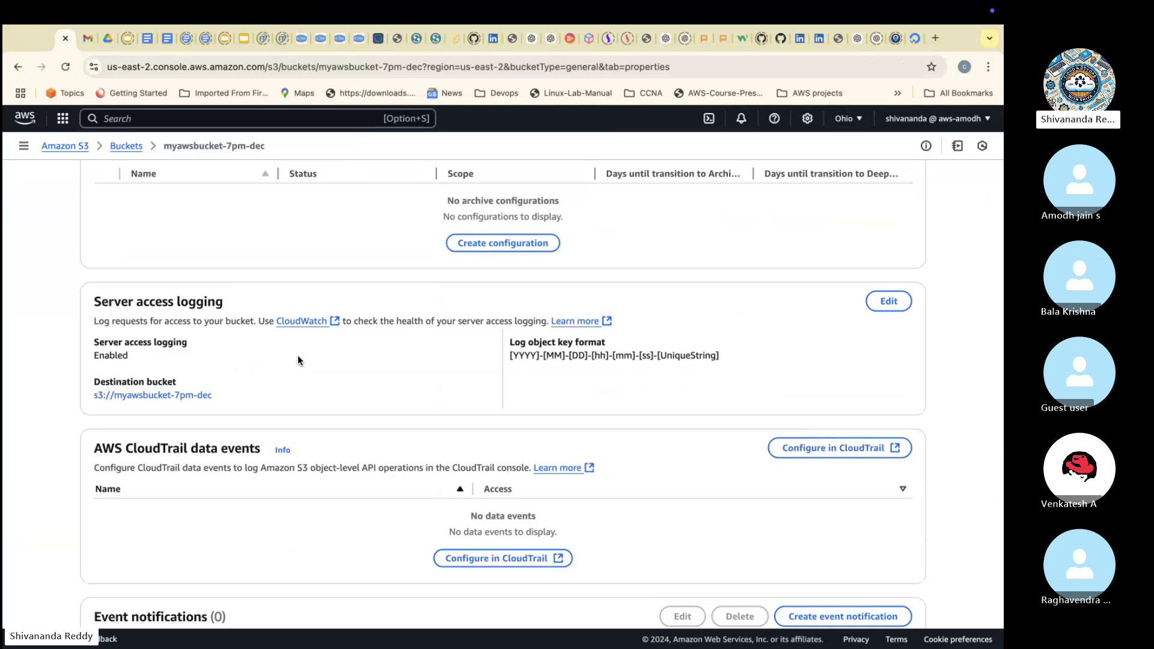
scroll(275, 437, down, 2)
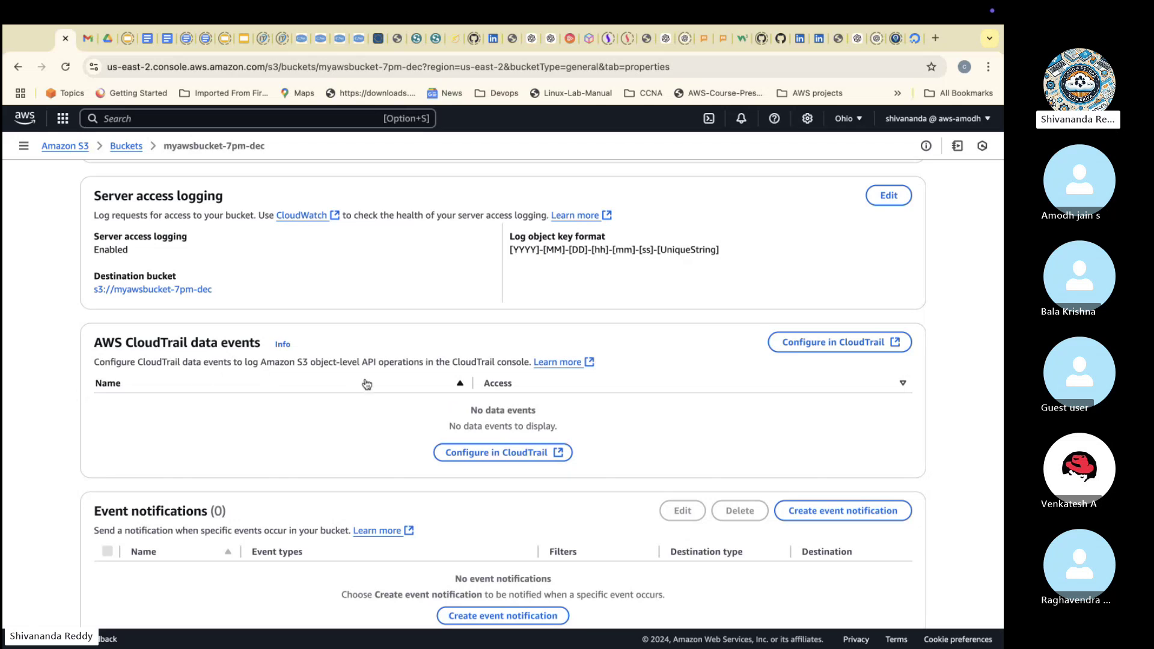
scroll(366, 383, down, 1)
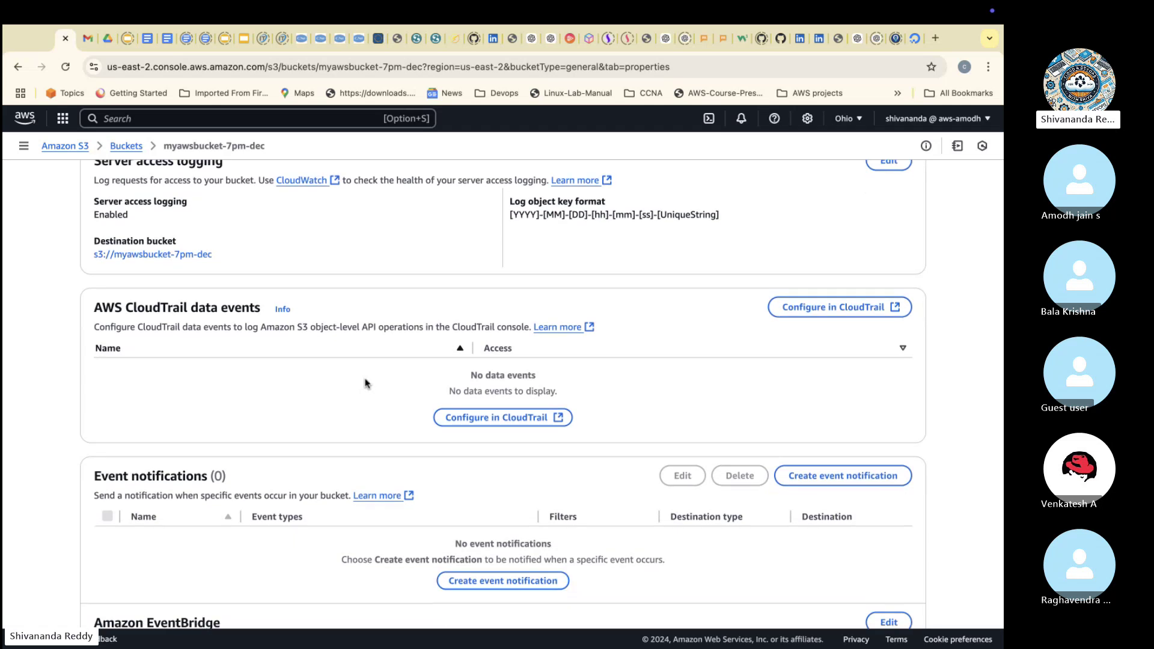
scroll(366, 383, down, 2)
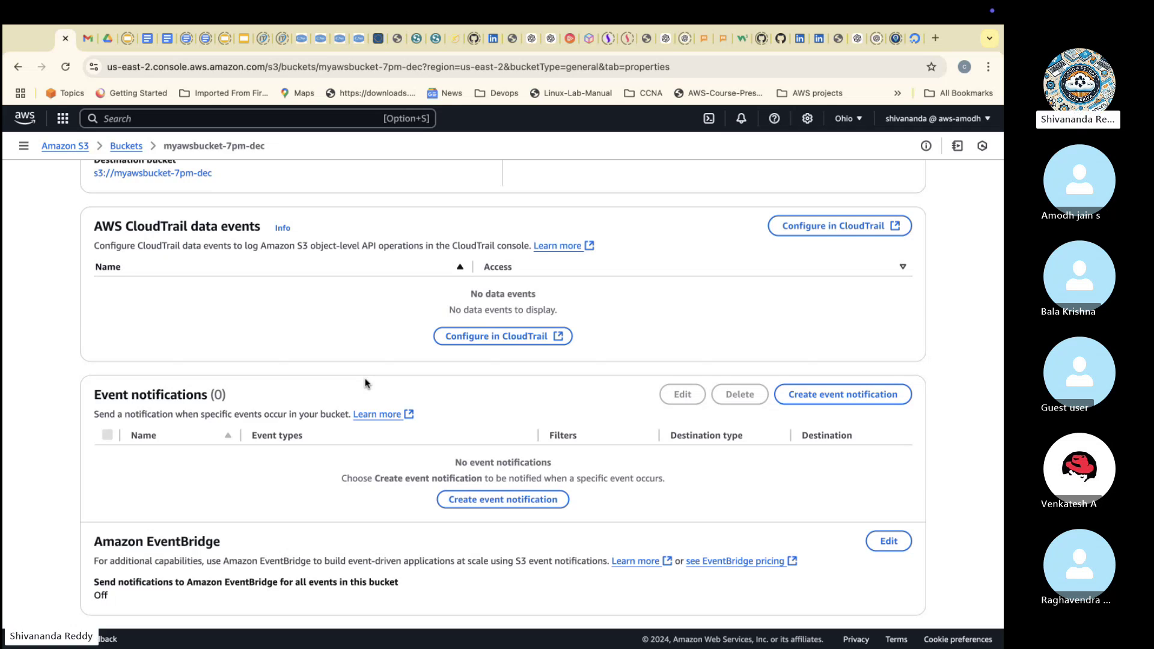
Start a new event notification and name it my-events
click(821, 396)
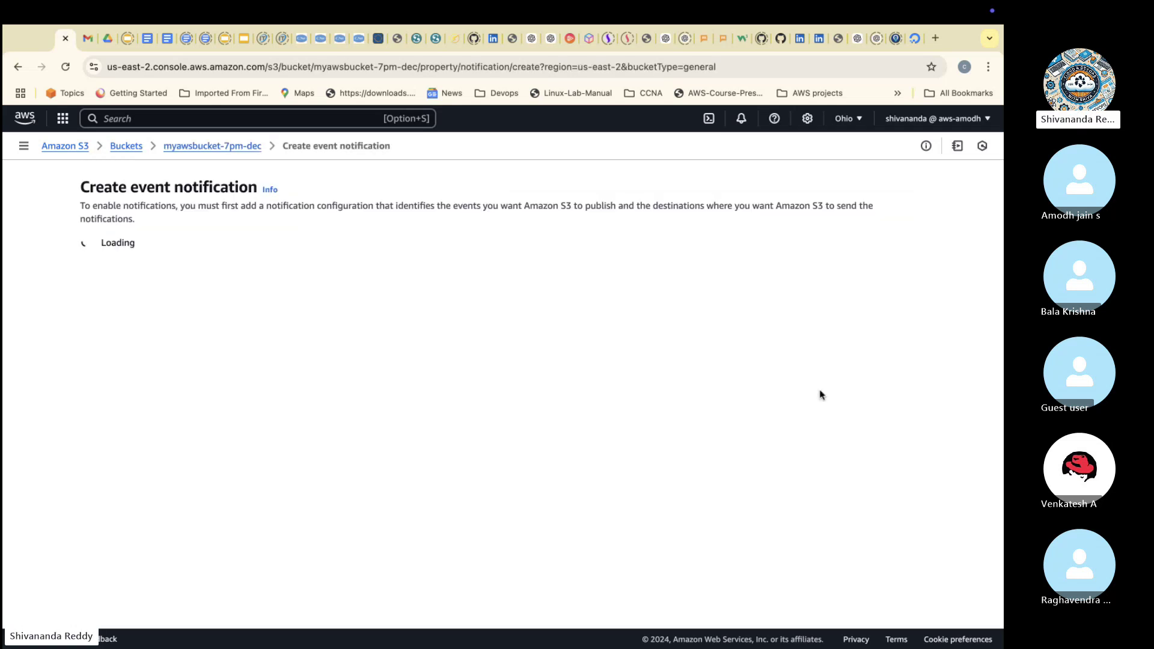
click(175, 306)
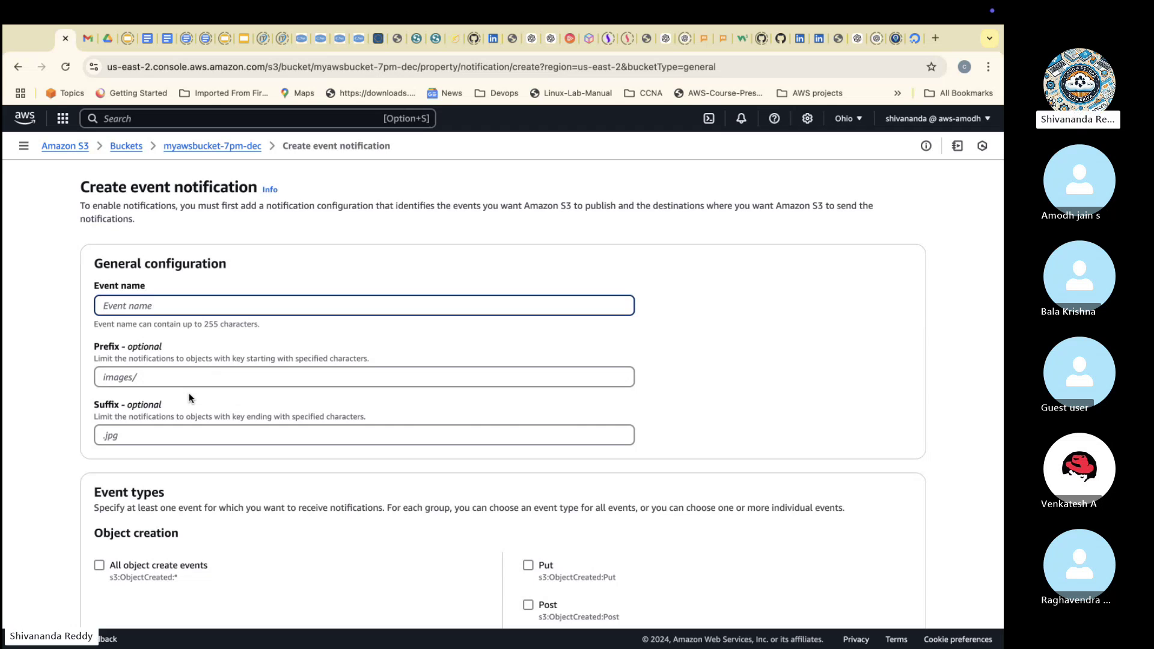
text(my-events)
Set the prefix filter to images/ and leave the suffix filter empty
click(185, 377)
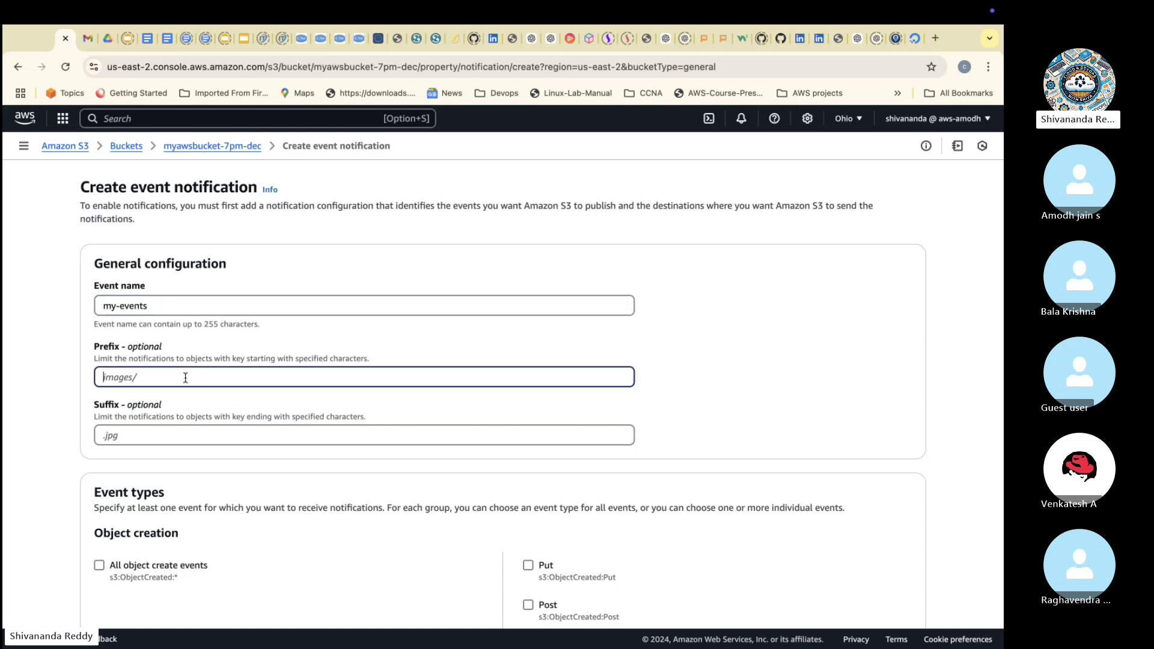
text(images/)
click(135, 435)
text(.jpg)
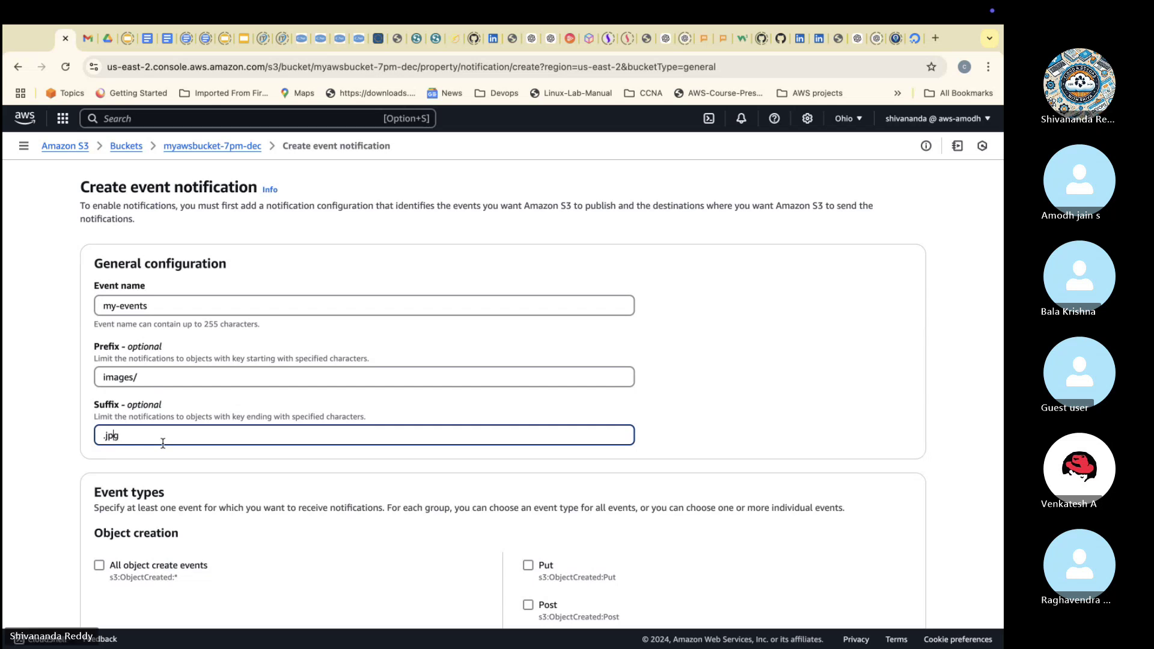
text(e)
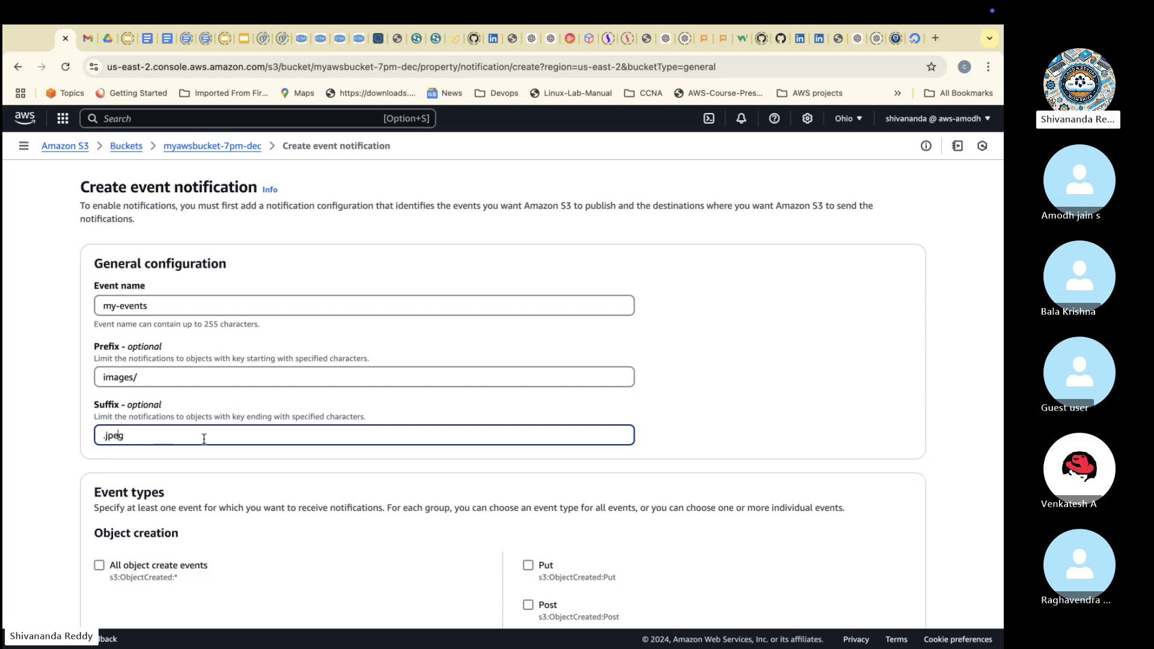
key(BackSpace)
key(BackSpace)
key(BackSpace)
key(BackSpace)
key(BackSpace)
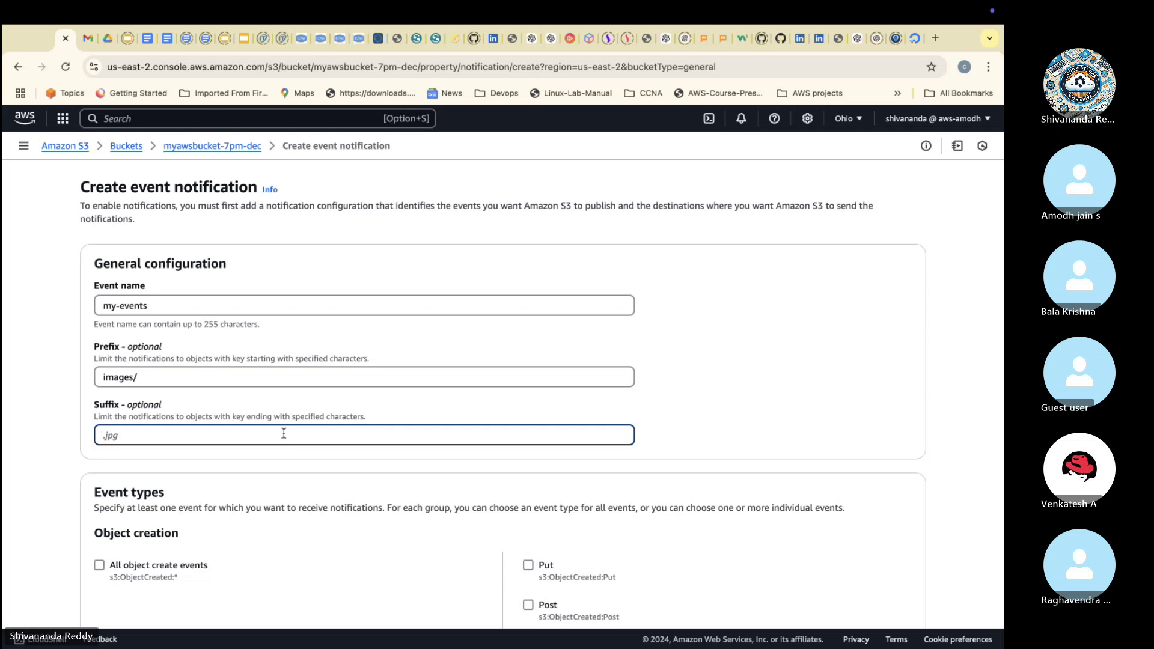
click(686, 434)
scroll(685, 434, down, 2)
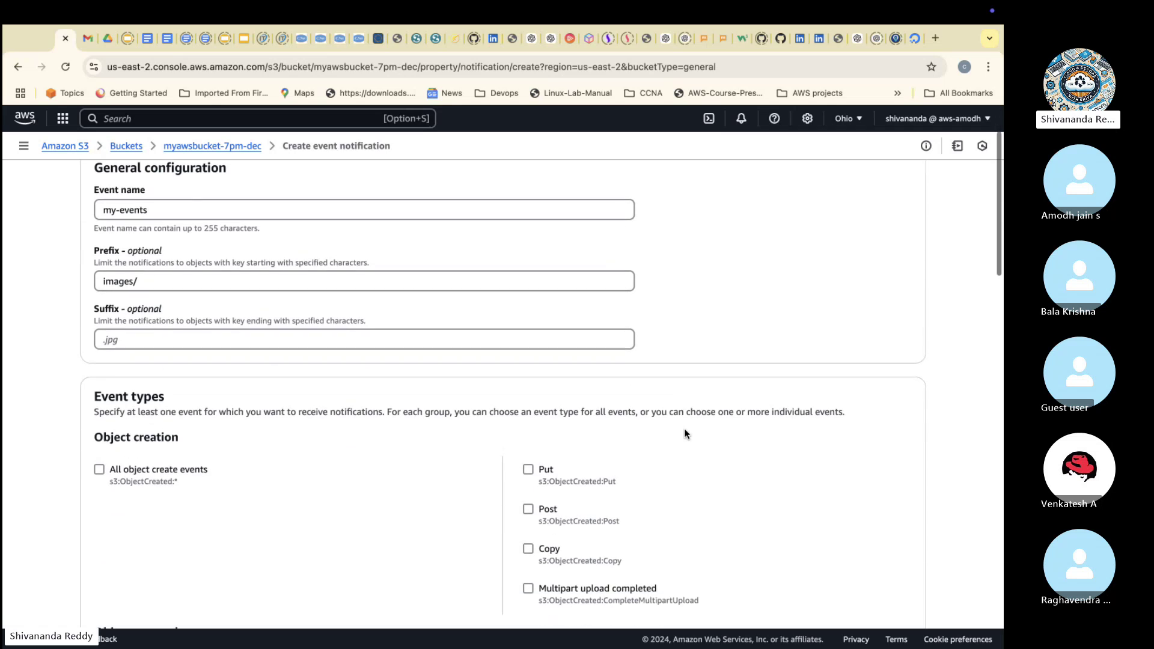
Choose the object creation event types, including Put, Post and Multipart upload completed
click(100, 457)
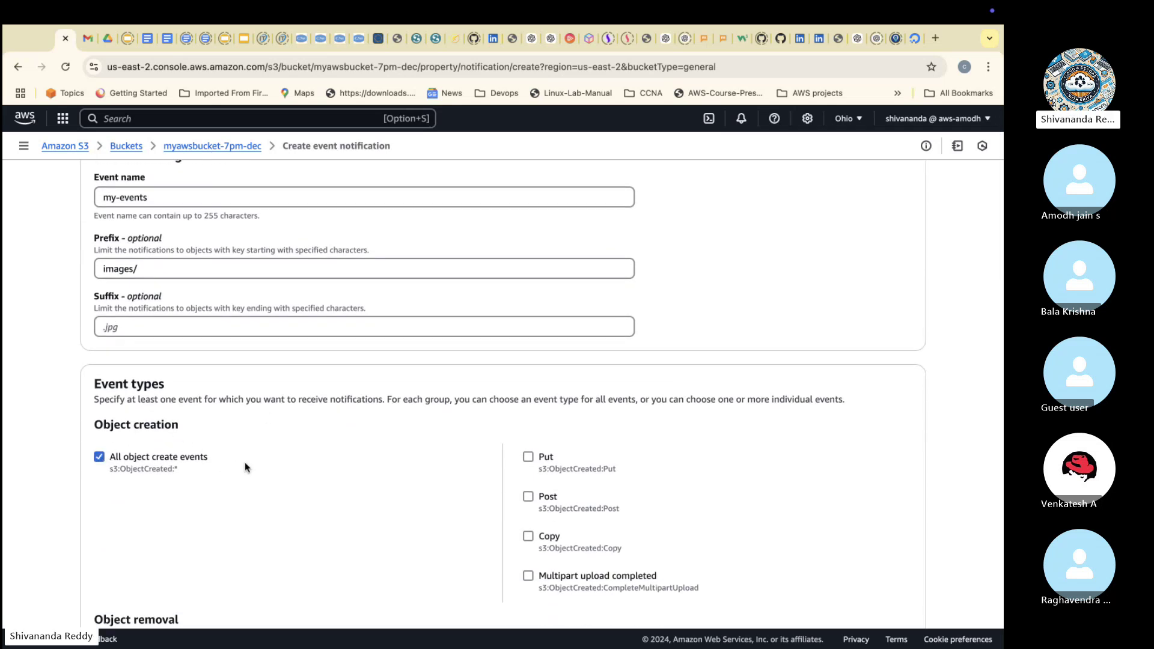
scroll(246, 468, down, 1)
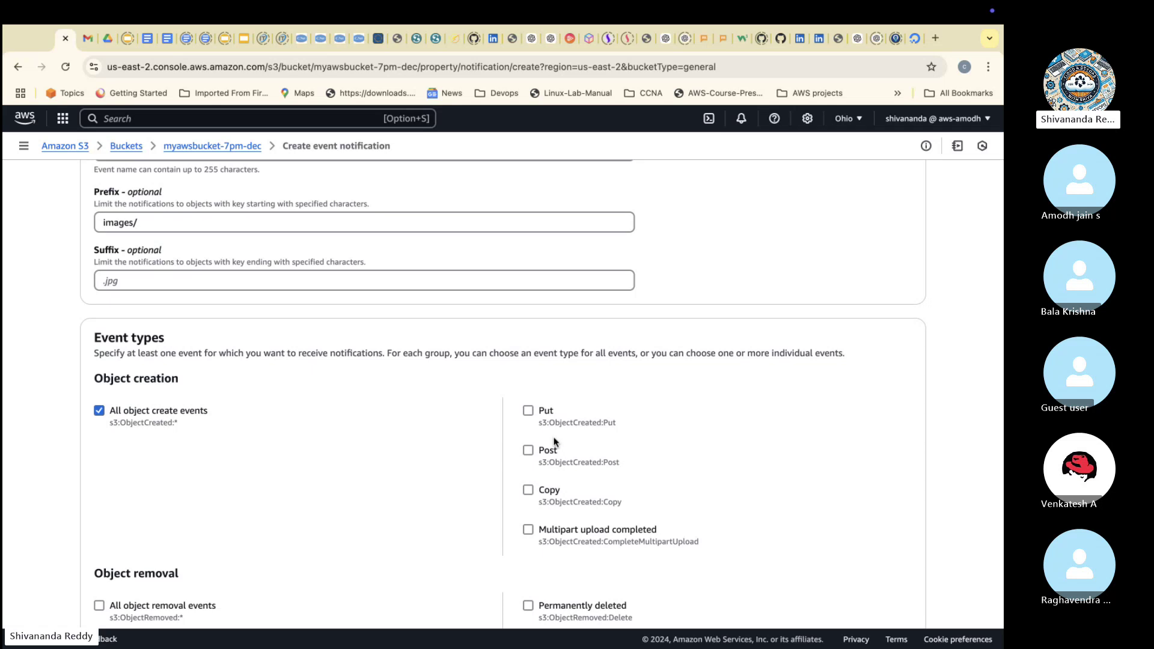
click(528, 410)
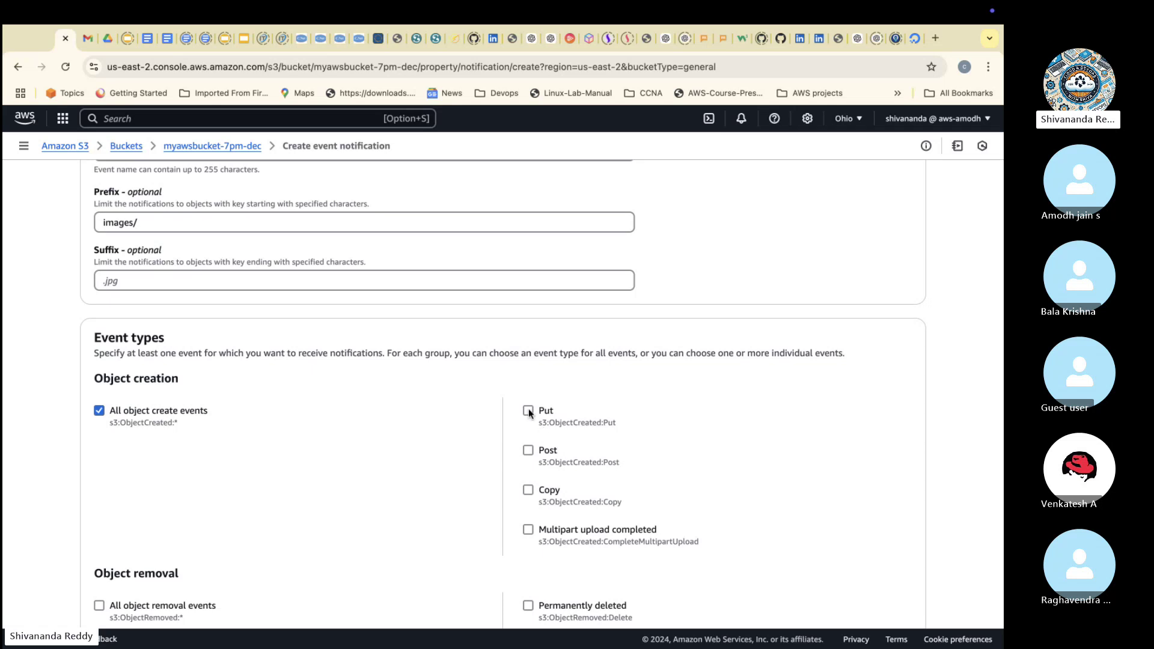
click(527, 450)
click(528, 530)
Include all removal, restore, Object ACL, tagging and RRS object lost events
scroll(529, 528, down, 3)
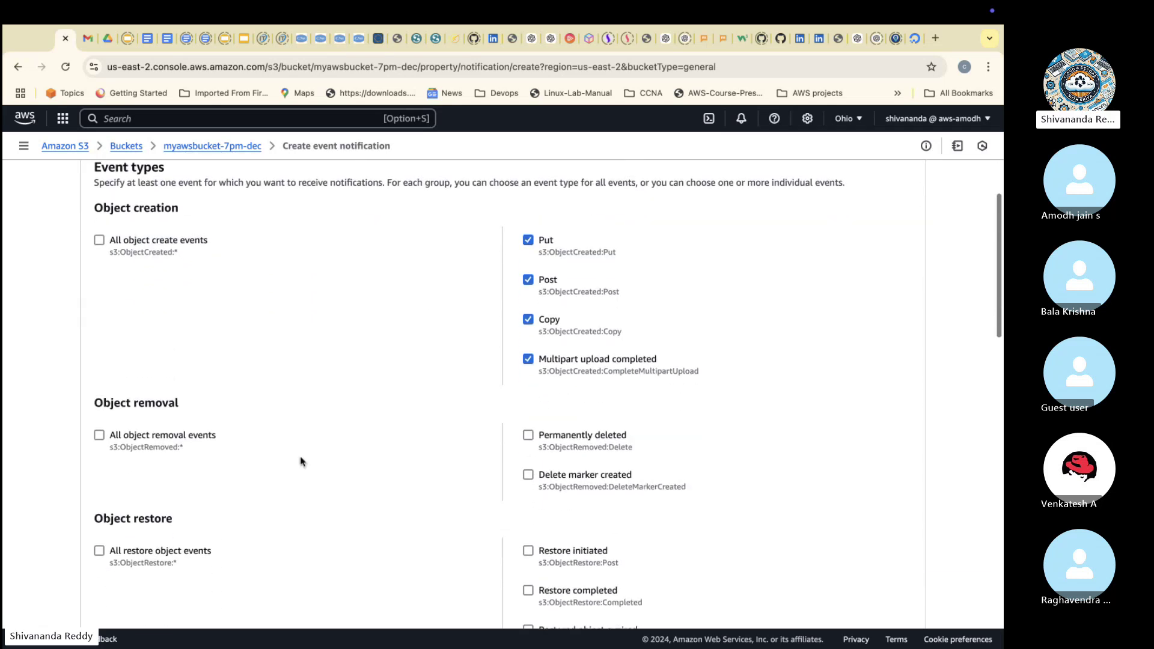
click(99, 435)
click(99, 550)
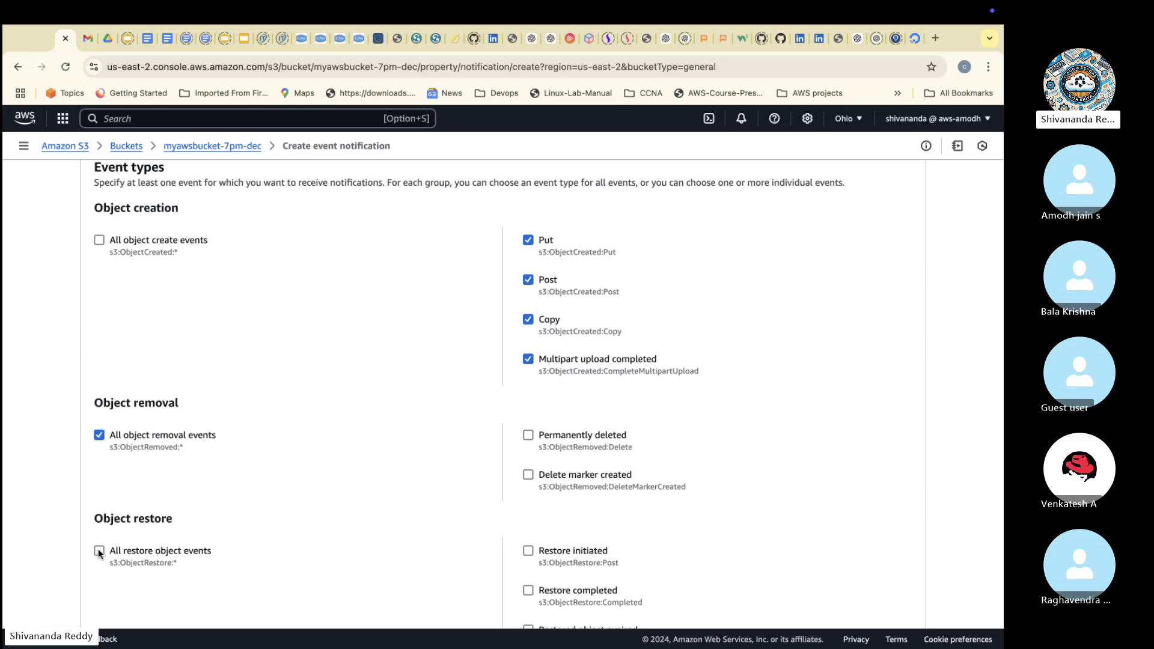
scroll(98, 554, down, 1)
scroll(99, 549, down, 5)
click(99, 394)
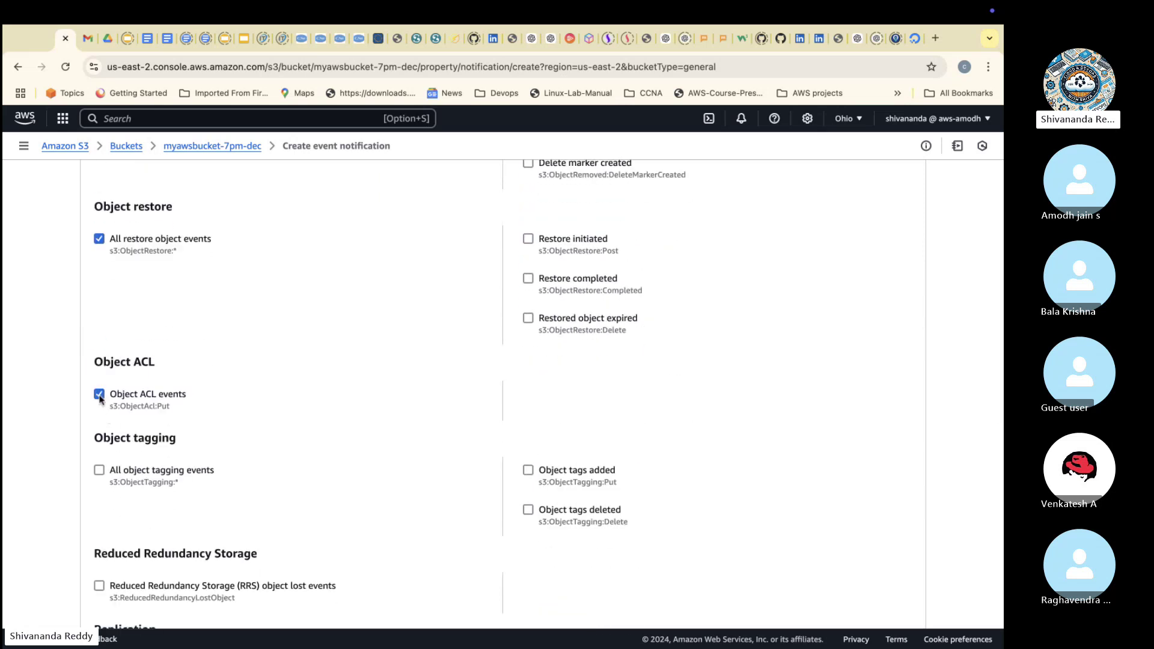
click(99, 469)
scroll(99, 464, down, 2)
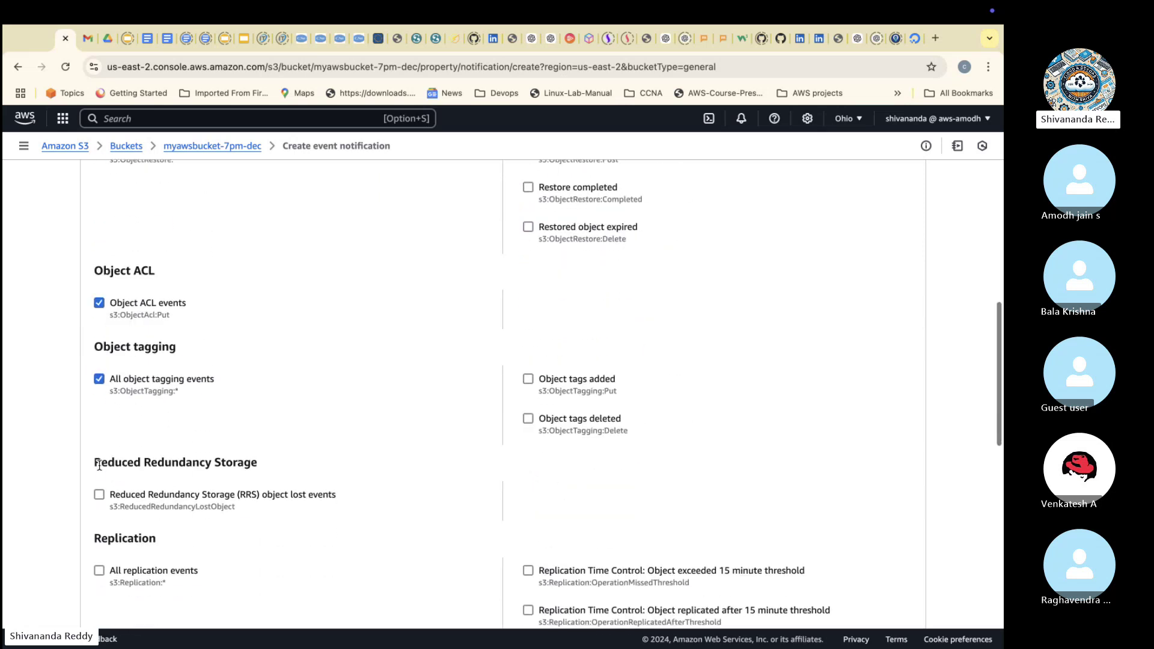
click(98, 495)
Include all replication, lifecycle transition and expiration, and Intelligent-Tiering archive events
scroll(99, 498, down, 2)
click(99, 428)
scroll(100, 457, down, 3)
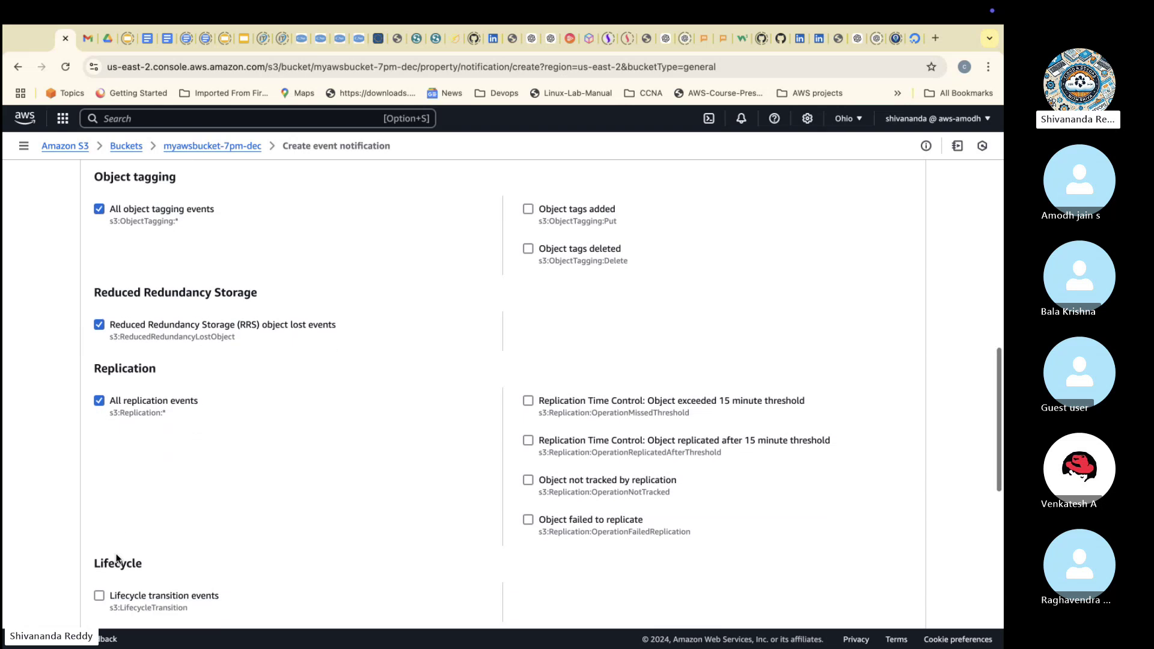
click(99, 463)
click(98, 511)
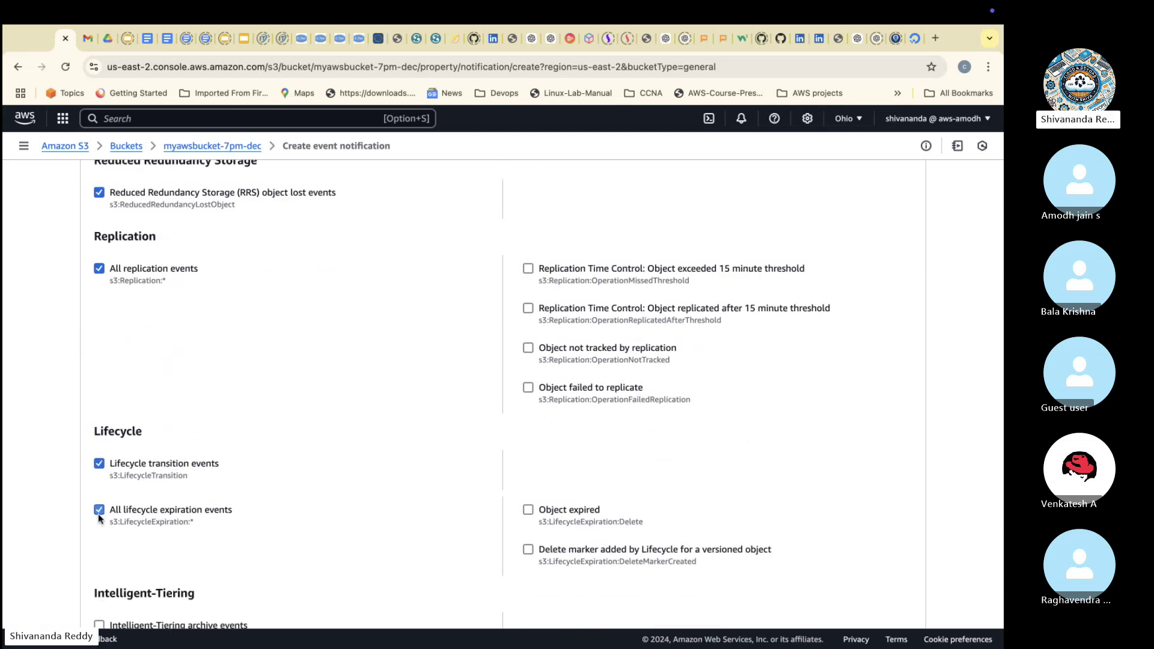
click(528, 510)
click(528, 550)
click(529, 510)
click(527, 549)
click(100, 511)
scroll(100, 508, down, 3)
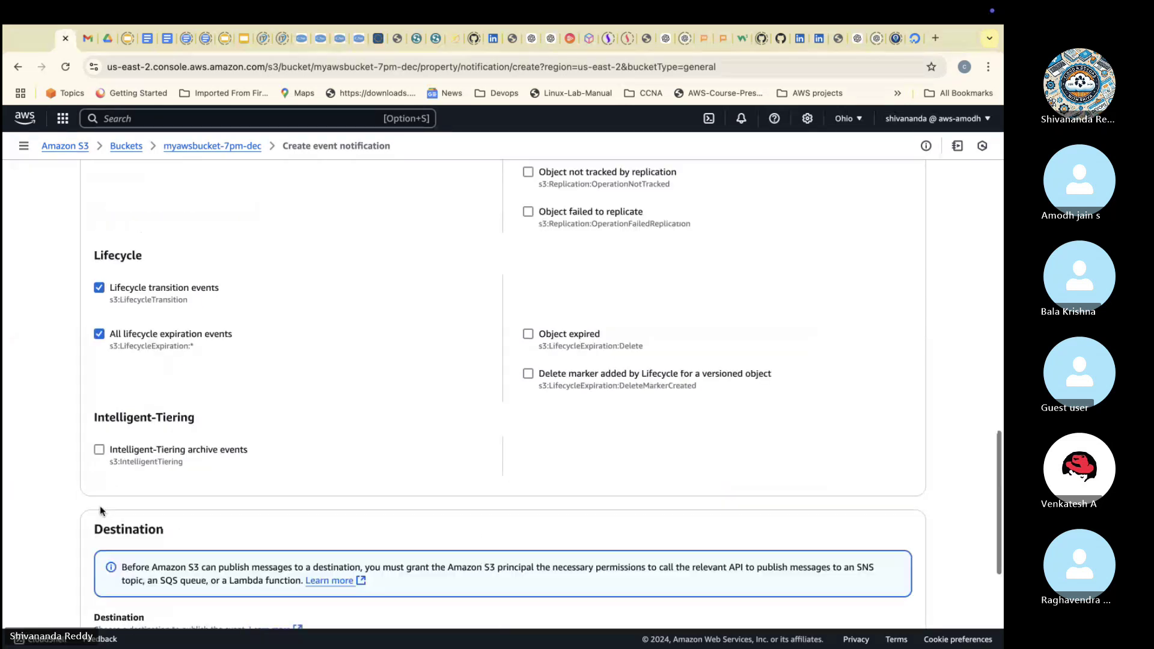
click(137, 452)
scroll(139, 462, down, 4)
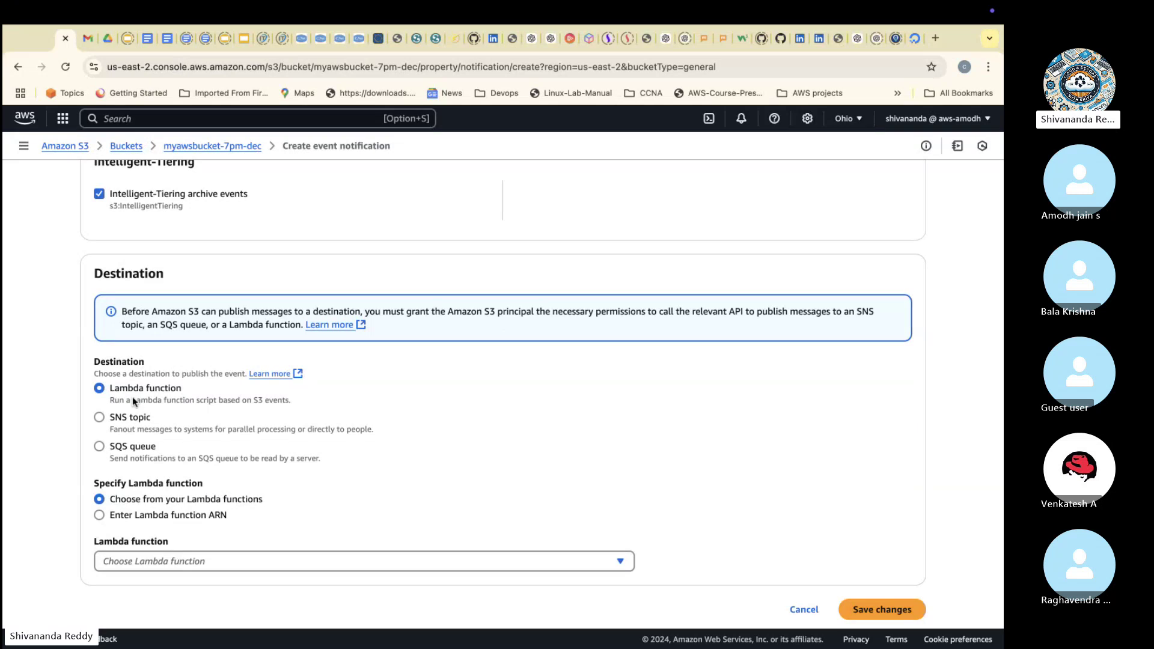
Set the destination to SNS topic, chosen from existing SNS topics rather than by ARN
click(118, 416)
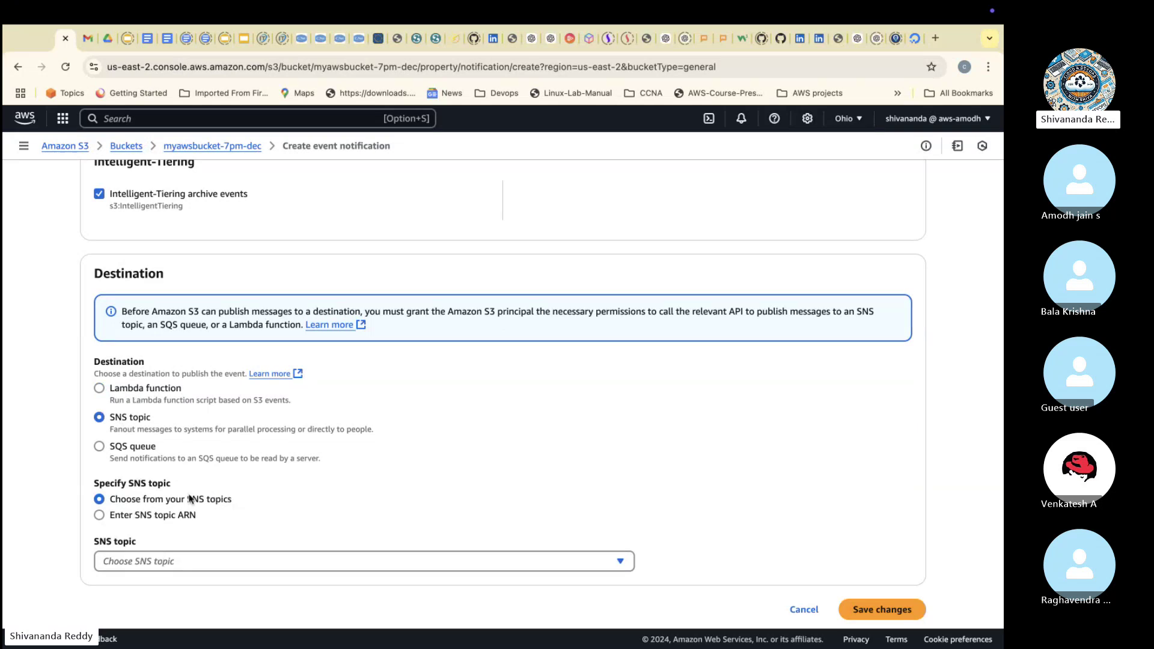
click(159, 518)
click(192, 558)
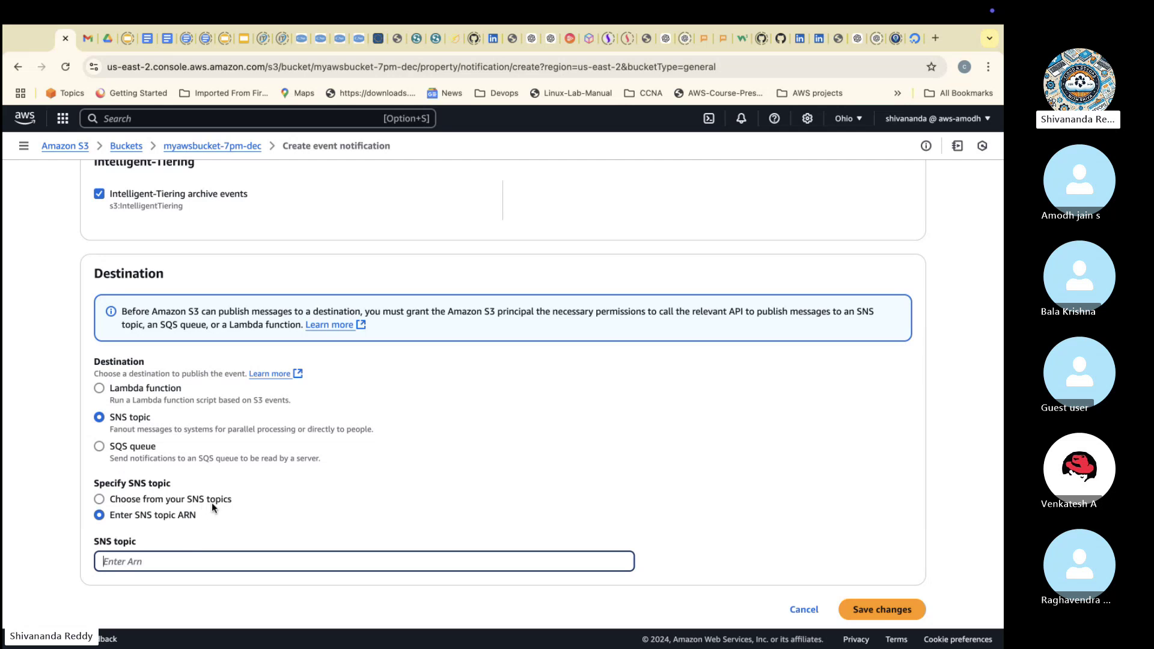
drag(187, 499, 230, 501)
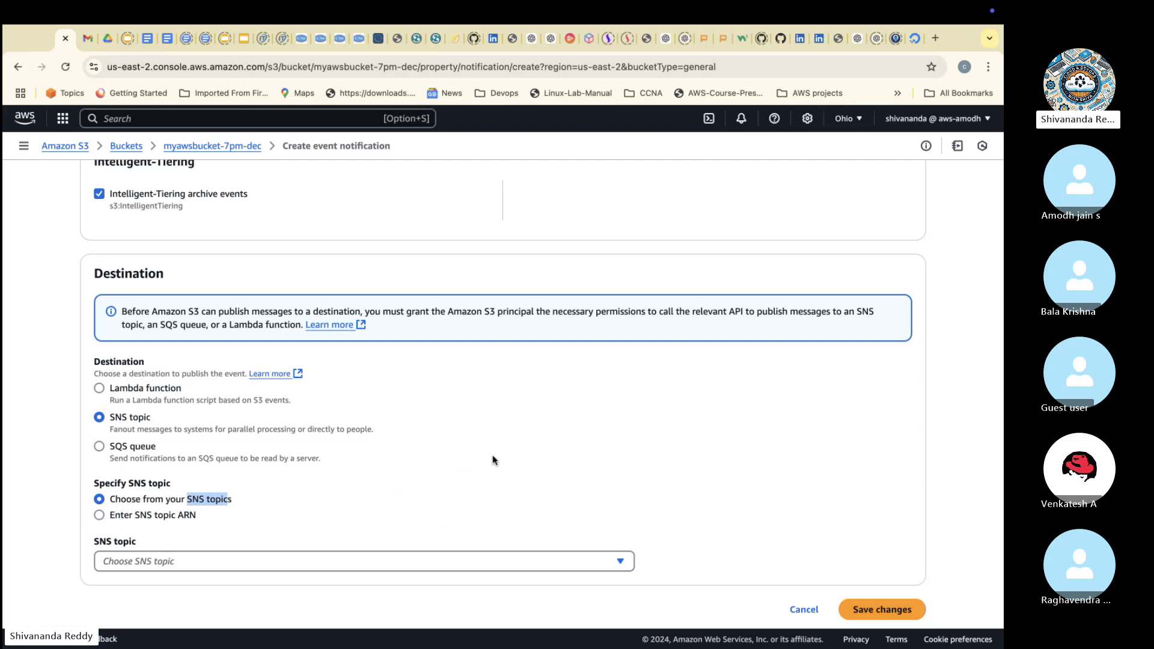
Discard the event notification and scroll down to Transfer acceleration, Object Lock and Requester pays
click(808, 612)
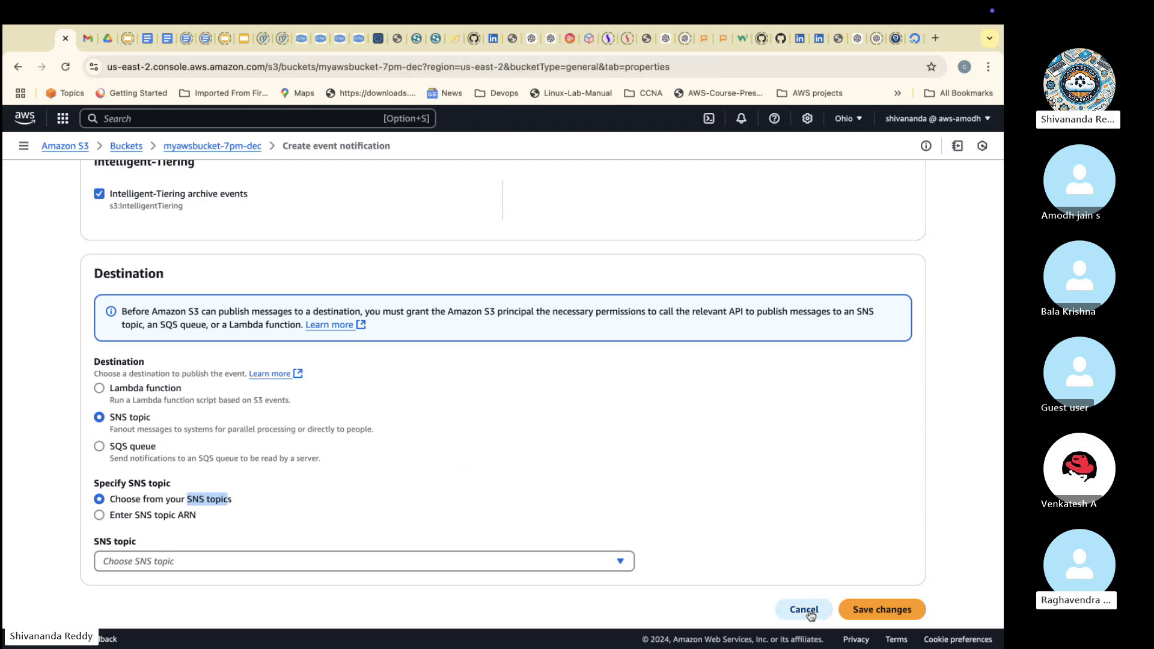
scroll(319, 506, down, 15)
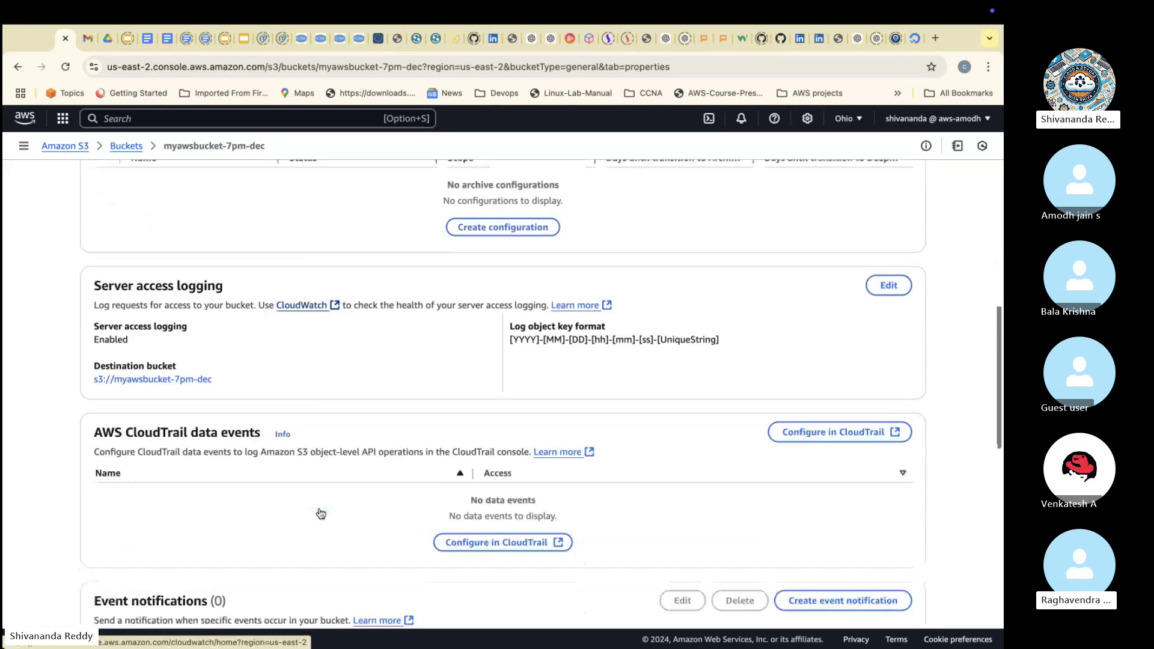
scroll(321, 513, down, 2)
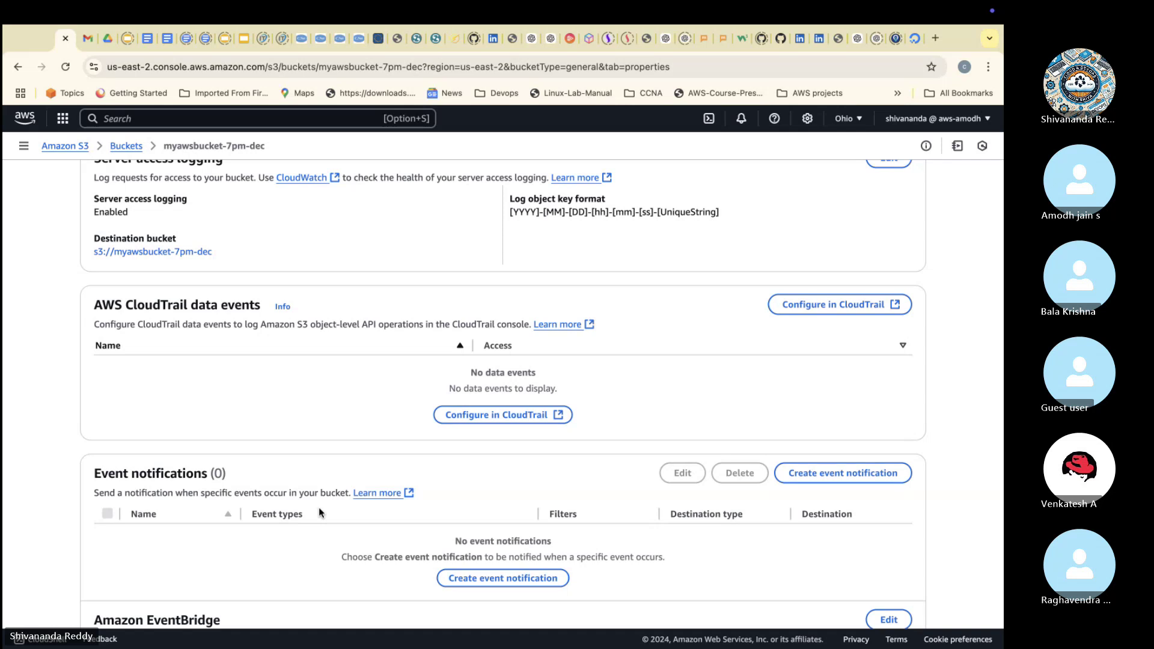
scroll(318, 512, down, 5)
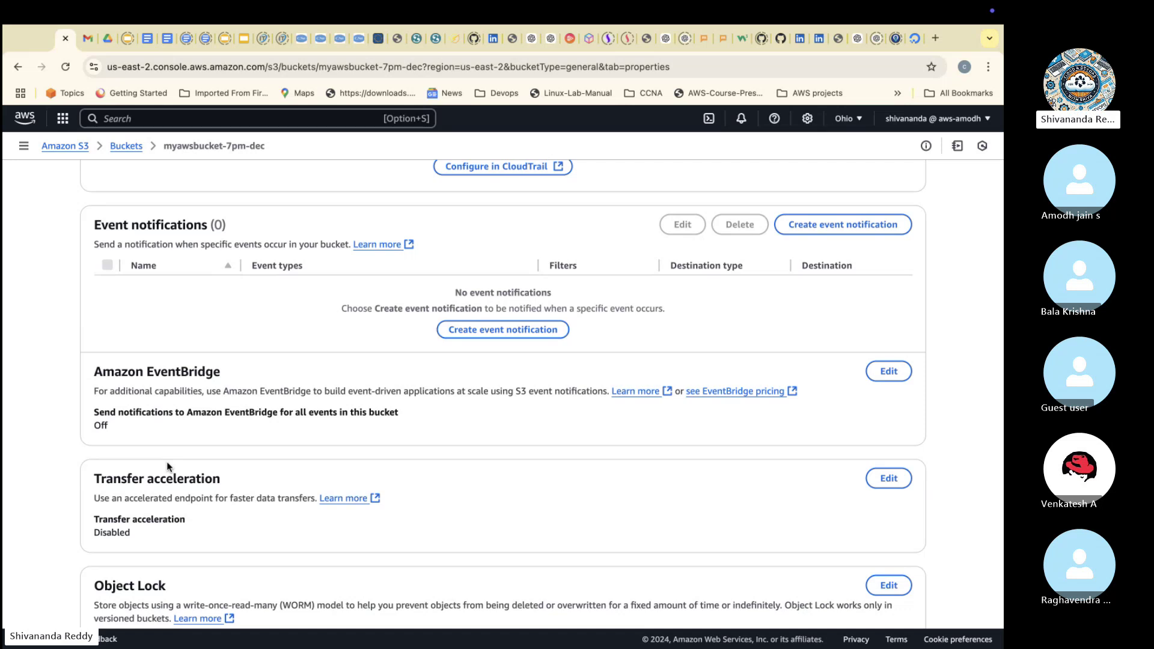
scroll(167, 466, down, 5)
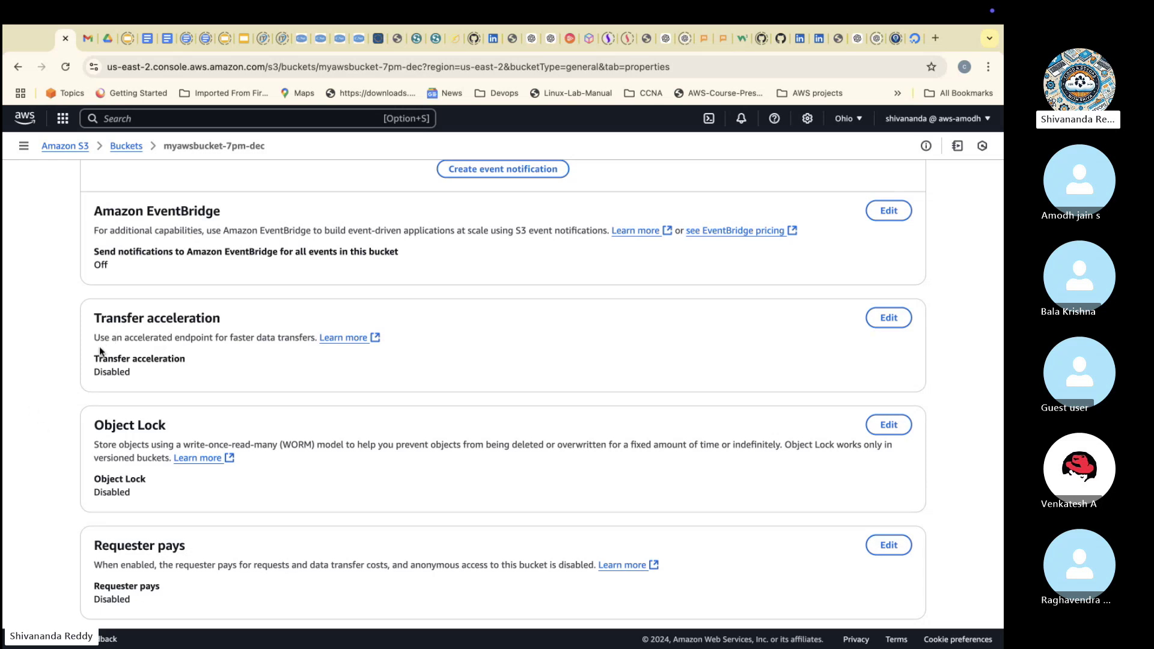
Post 'Use an accelerated endpoint for faster data transfers' into the Skype call chat
drag(96, 338, 313, 338)
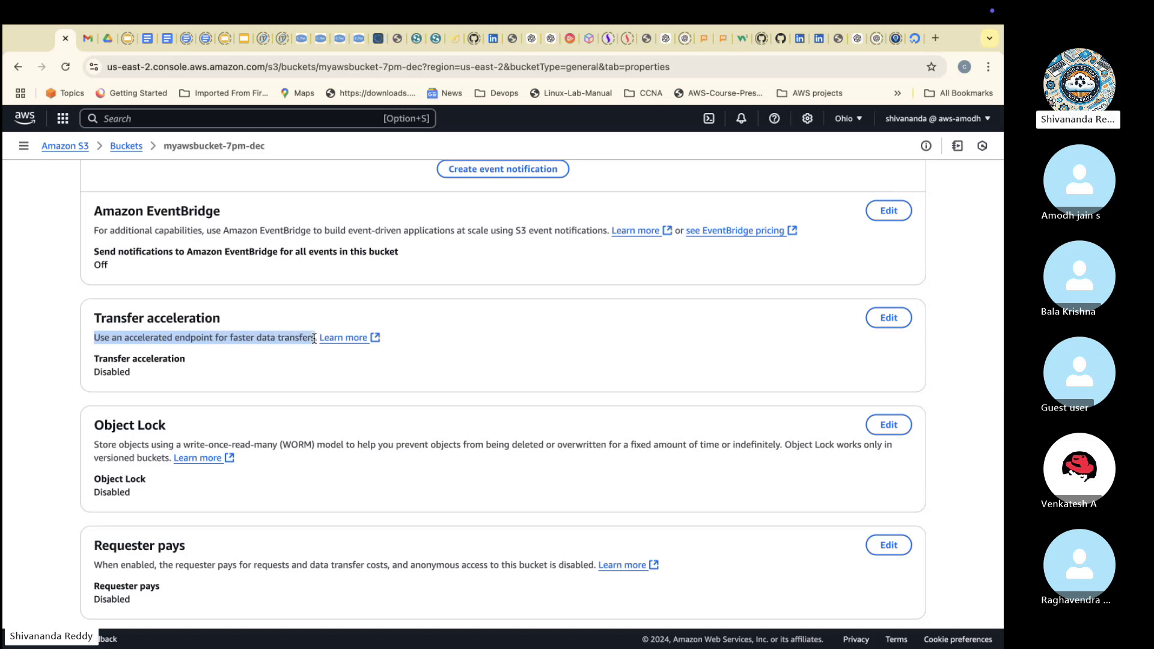
key(super+c)
key(ctrl+Left)
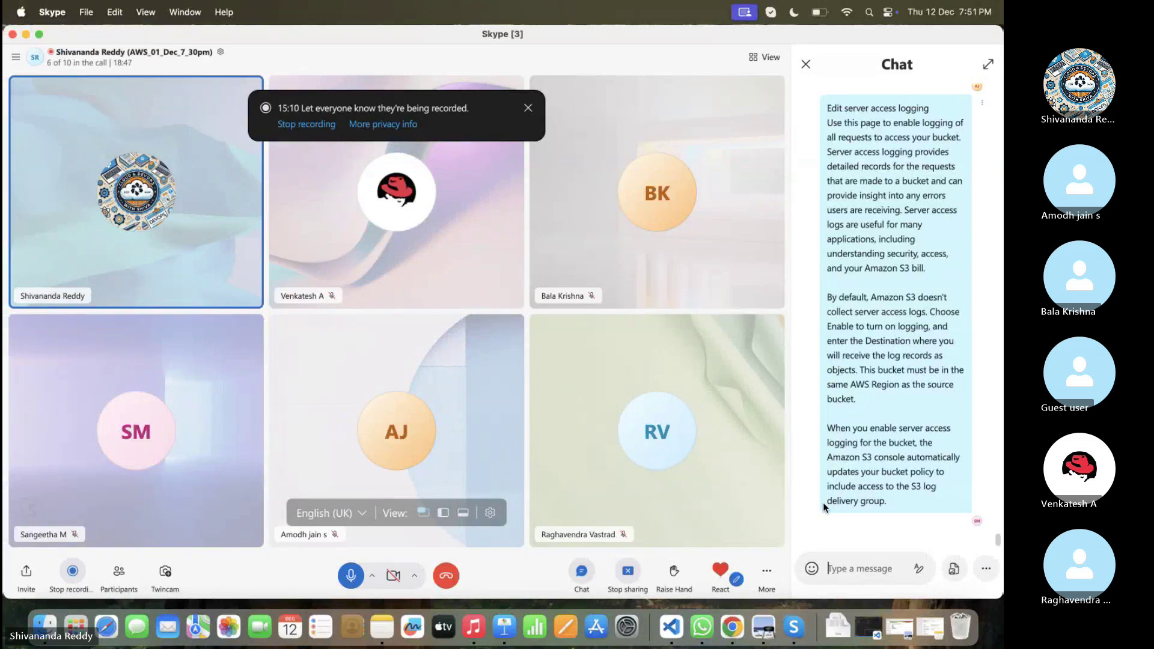
click(864, 568)
key(super+v)
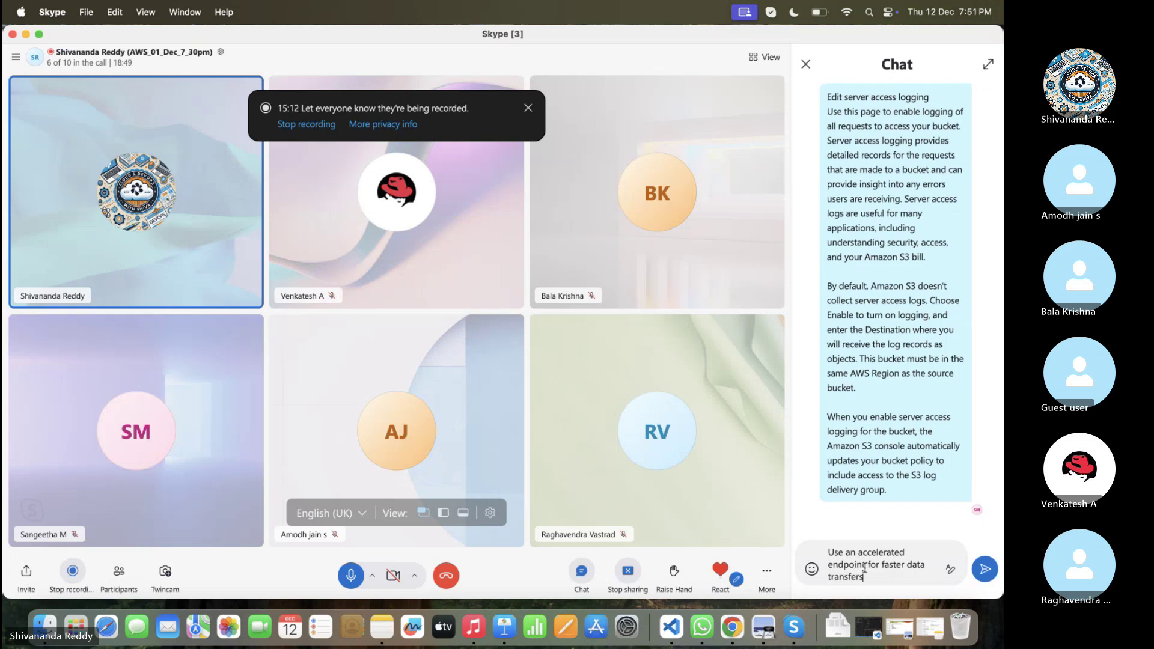
key(Return)
key(super+Tab)
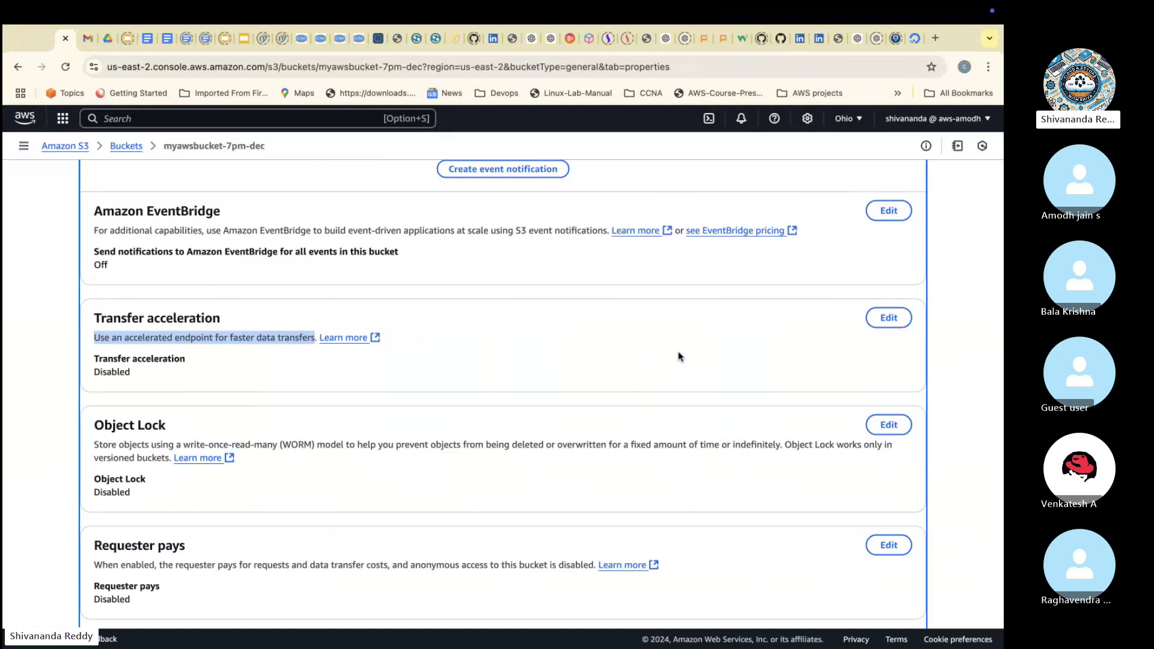
Preview enabling Transfer acceleration, copy its additional-fee notice, and cancel so it stays Disabled
double_click(109, 373)
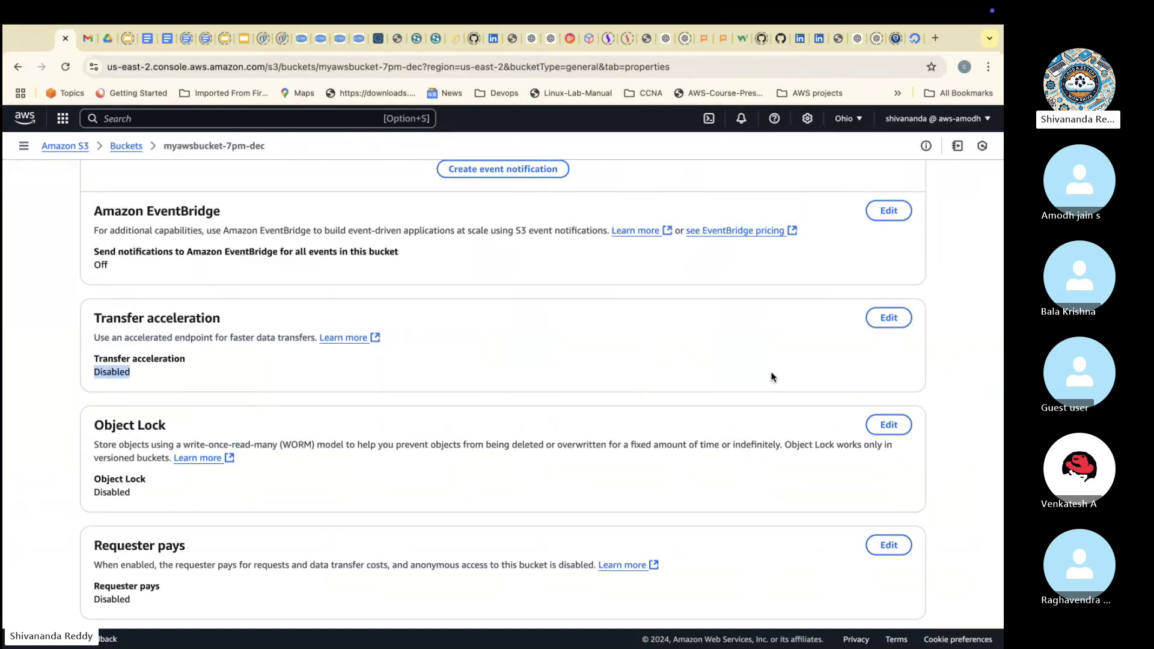
click(879, 319)
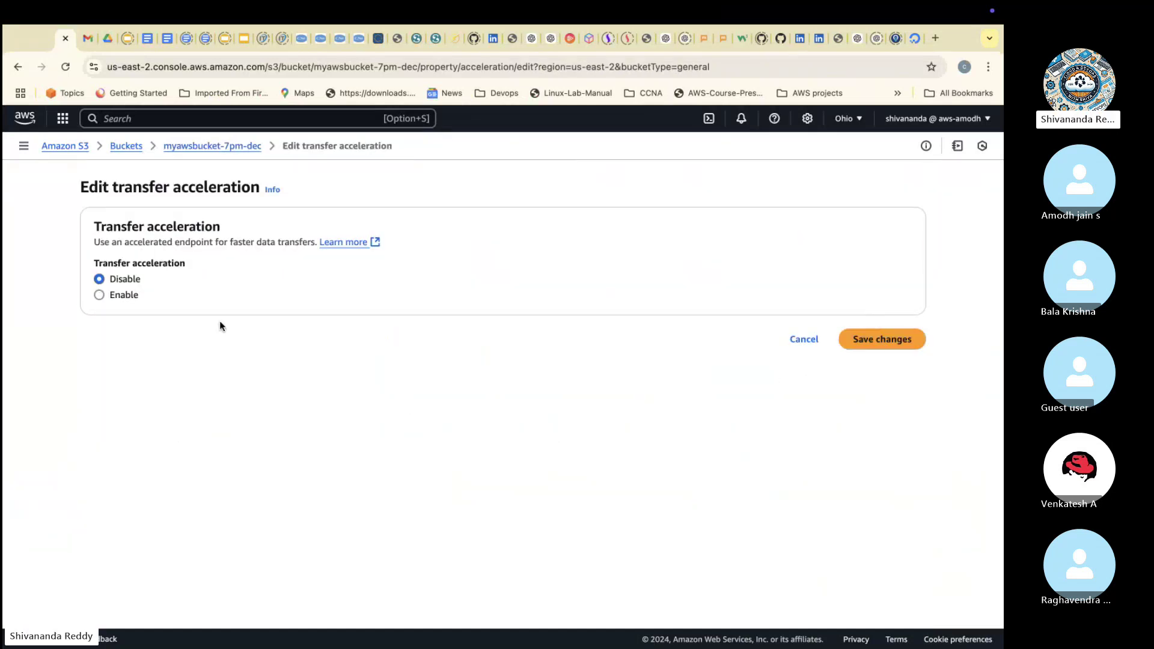
click(124, 295)
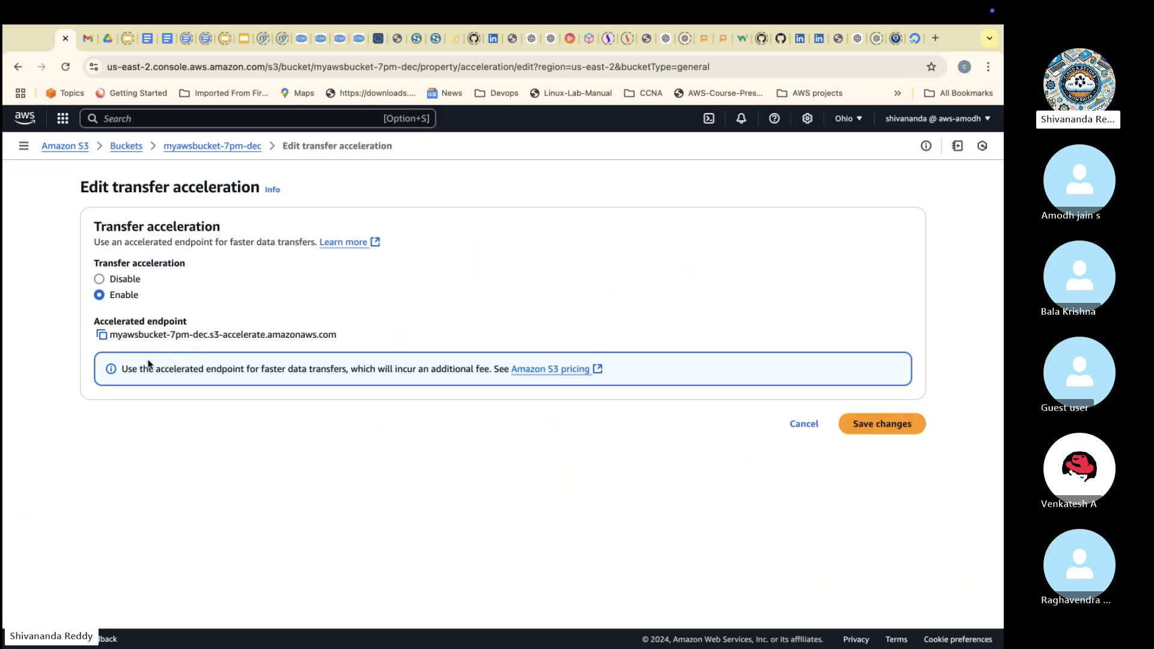
drag(94, 322, 189, 326)
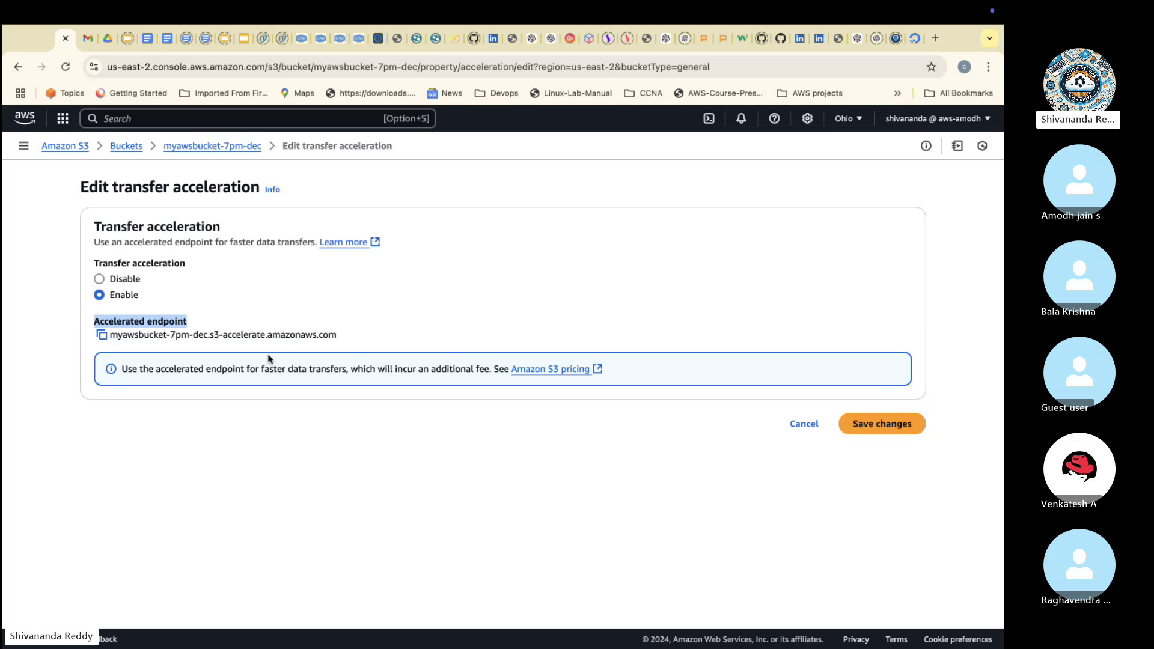
click(207, 363)
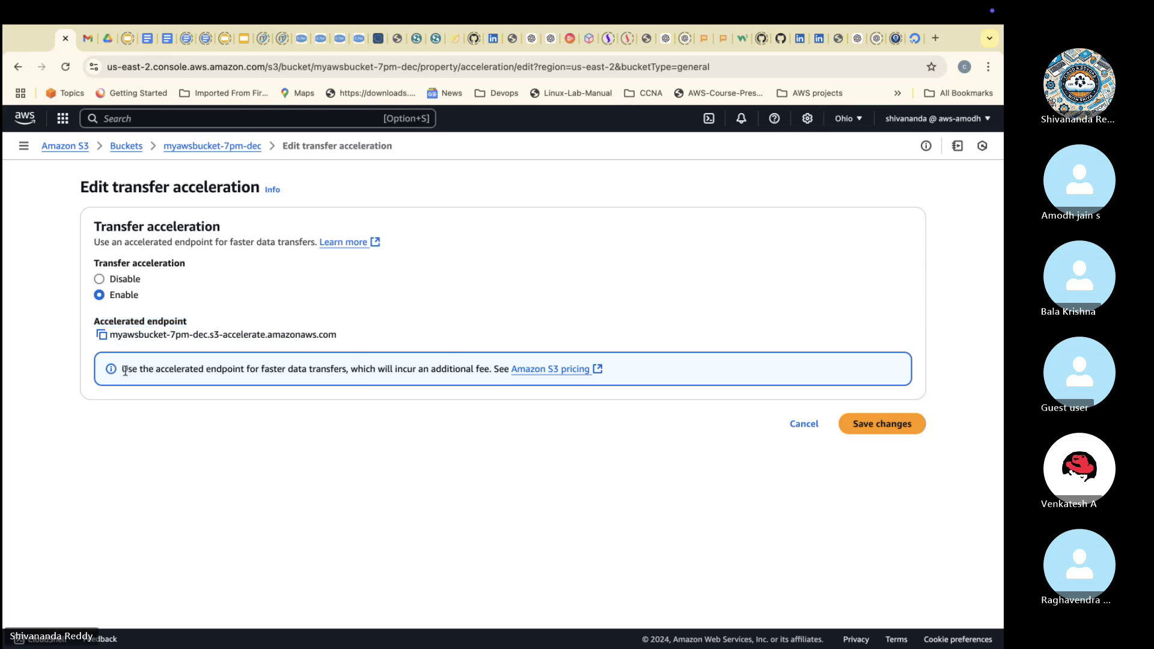
drag(125, 371, 489, 370)
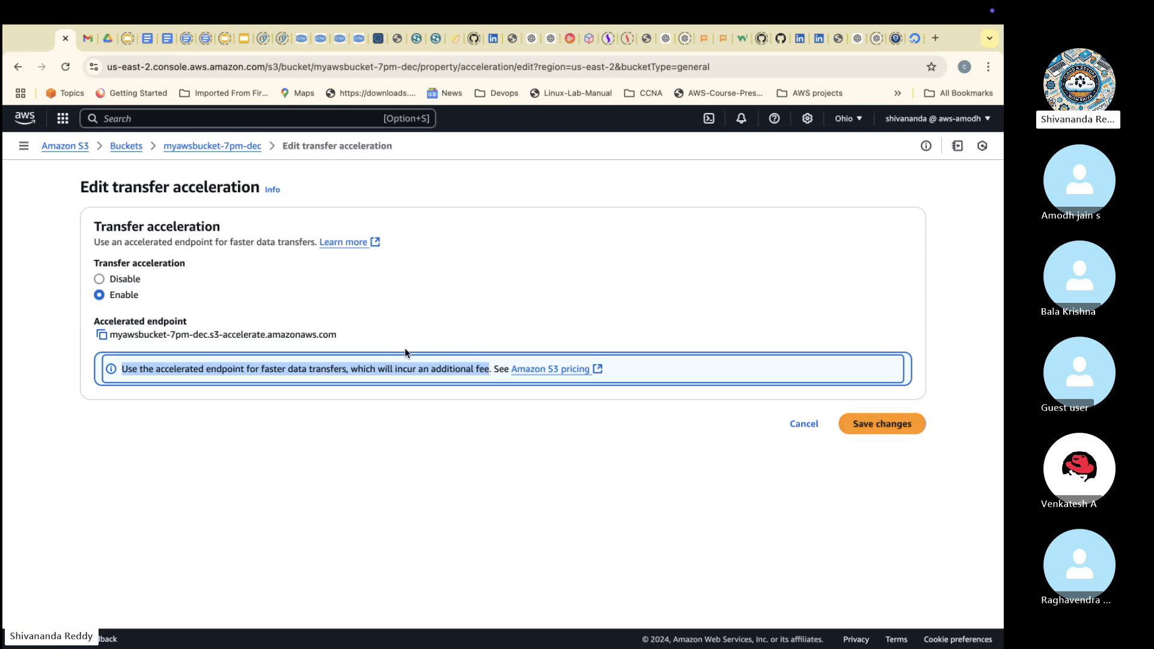
click(792, 425)
key(ctrl+Left)
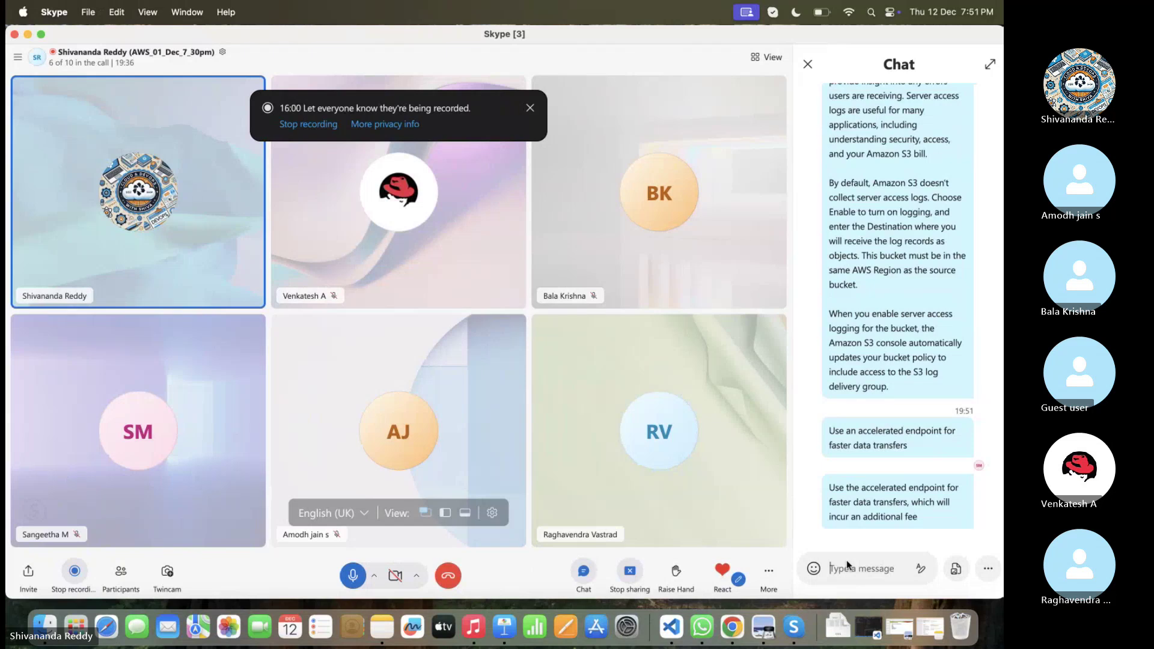
Back on the Properties tab, scroll to Object Lock, Requester pays and Static website hosting
key(ctrl+Right)
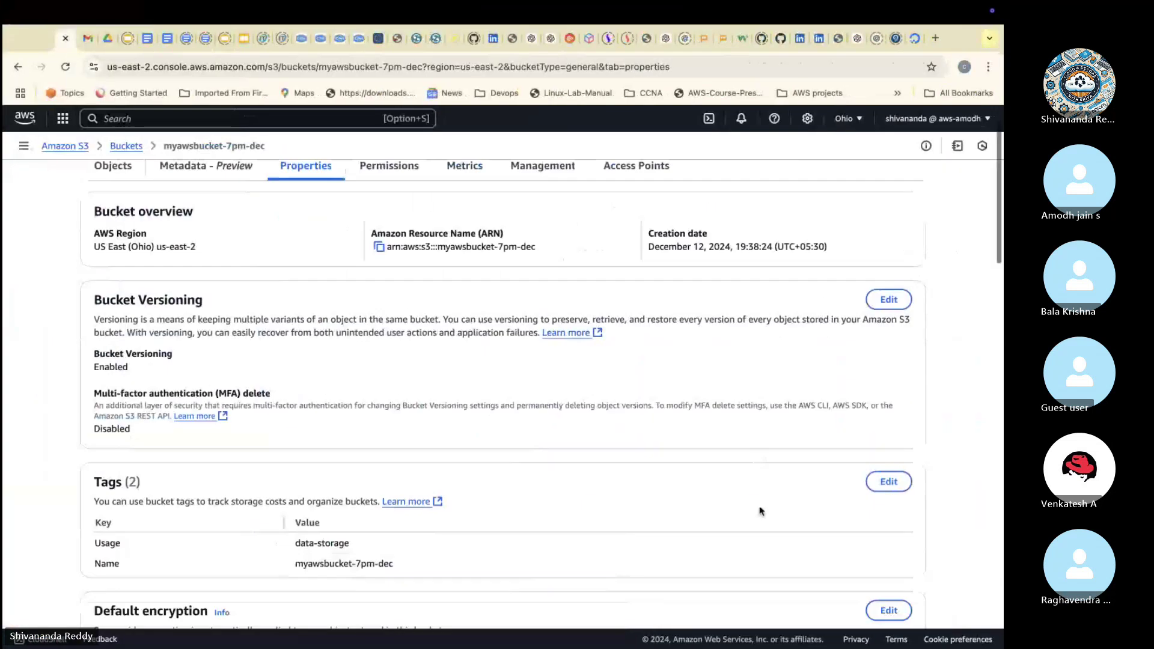
scroll(759, 511, down, 3)
scroll(759, 511, down, 5)
scroll(760, 511, down, 9)
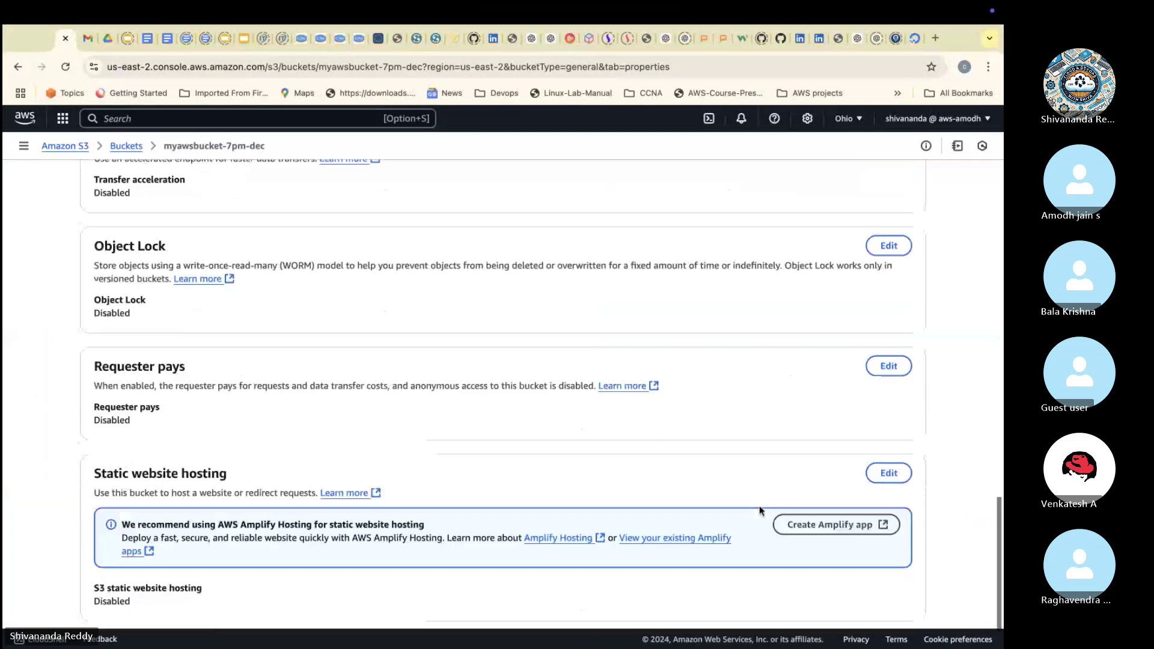
scroll(762, 510, up, 2)
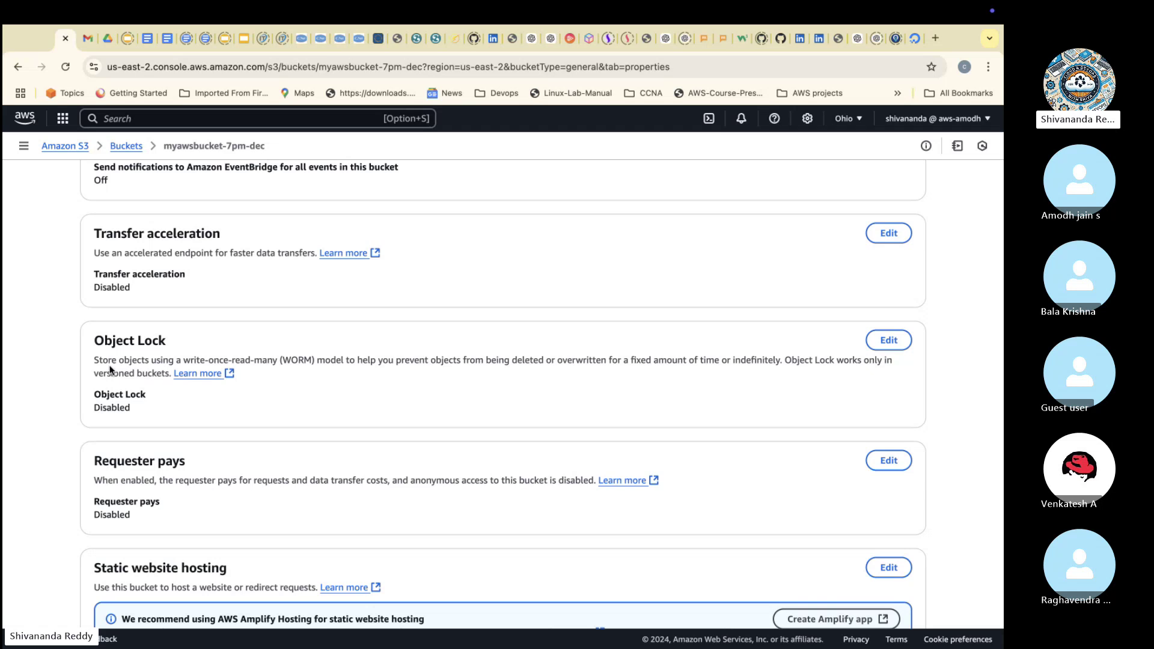
Post the Object Lock WORM storage description in the Skype call chat
drag(93, 360, 169, 377)
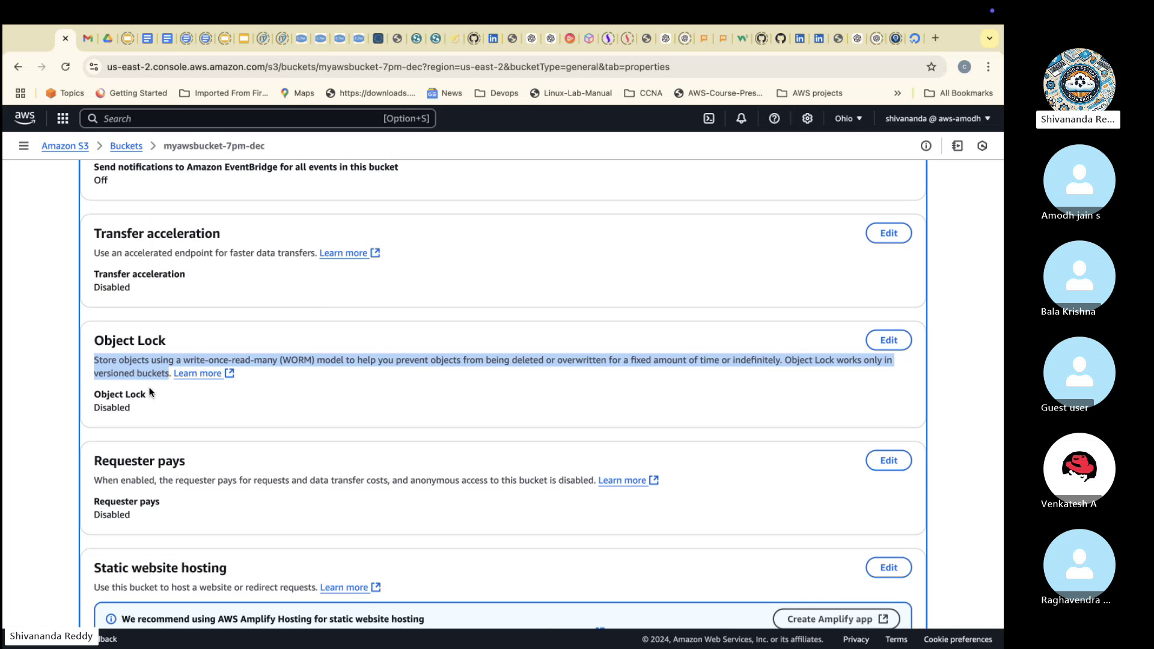
key(ctrl+Left)
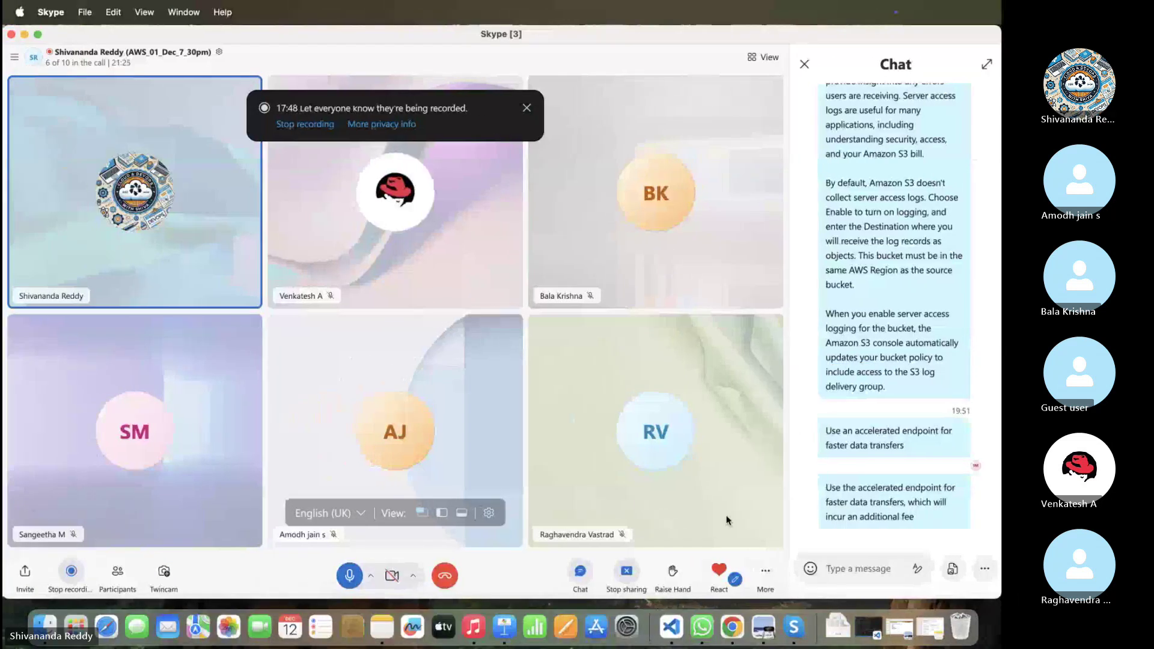
click(869, 568)
key(super+v)
key(Return)
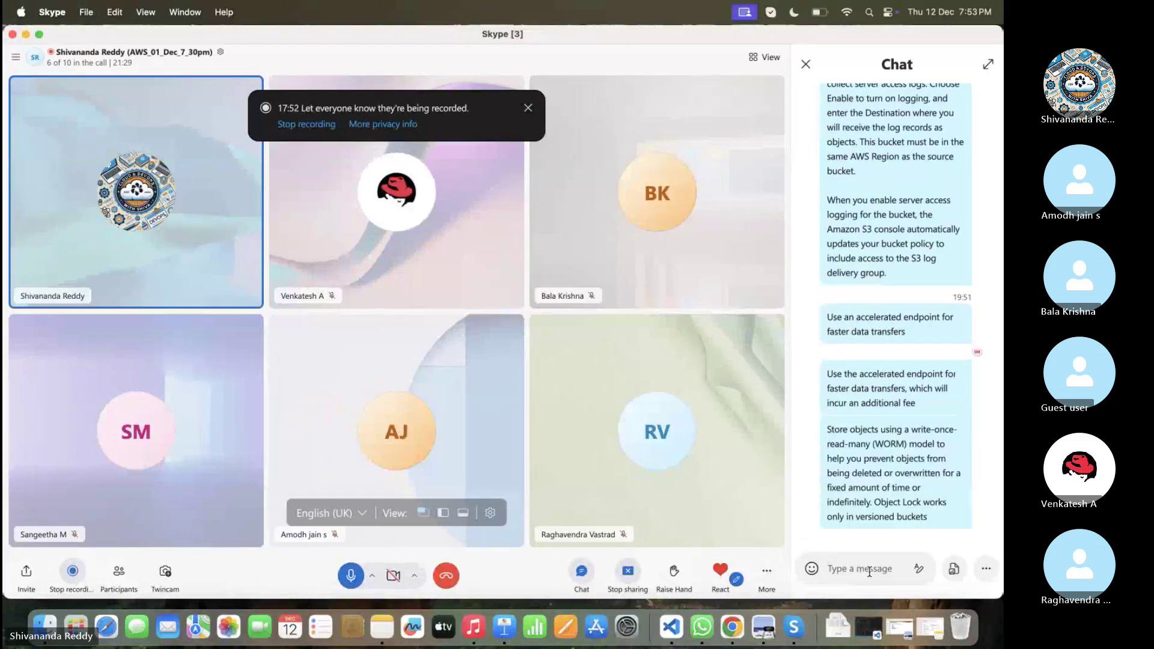
key(ctrl+Right)
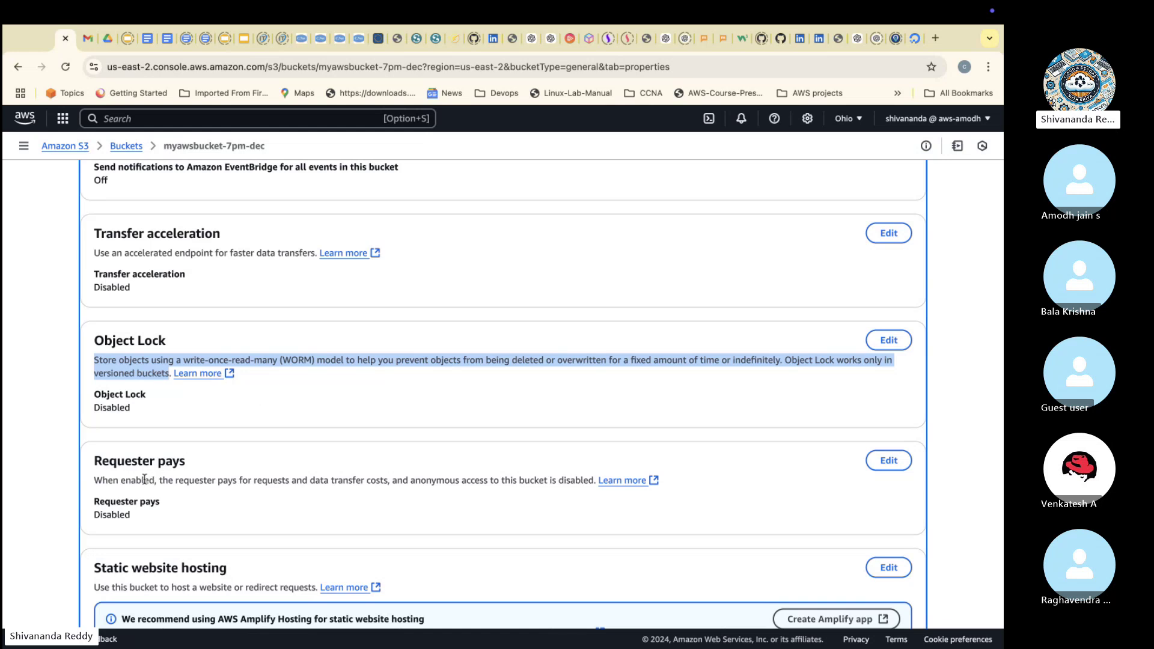
drag(112, 471, 226, 483)
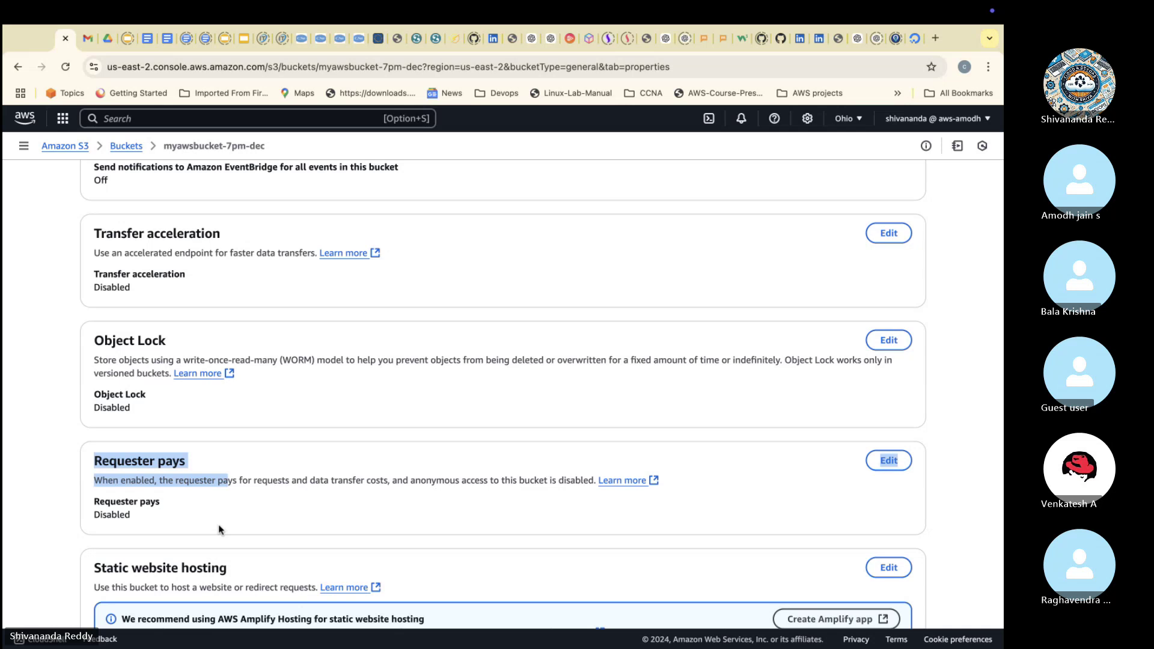
click(170, 479)
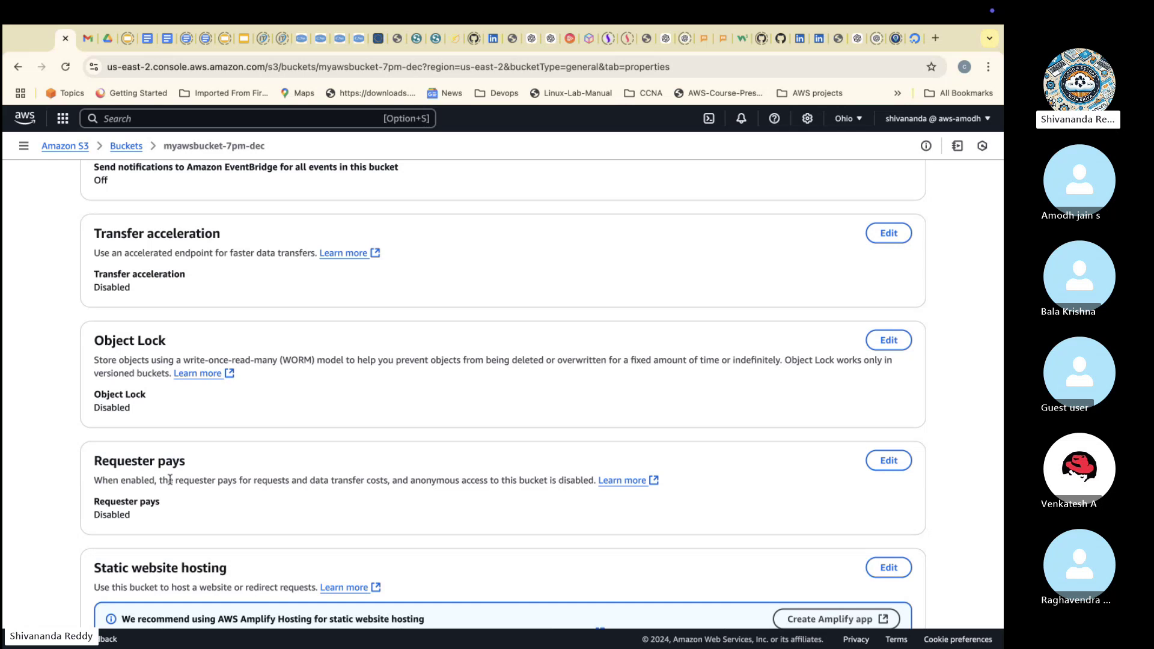
drag(93, 461, 201, 467)
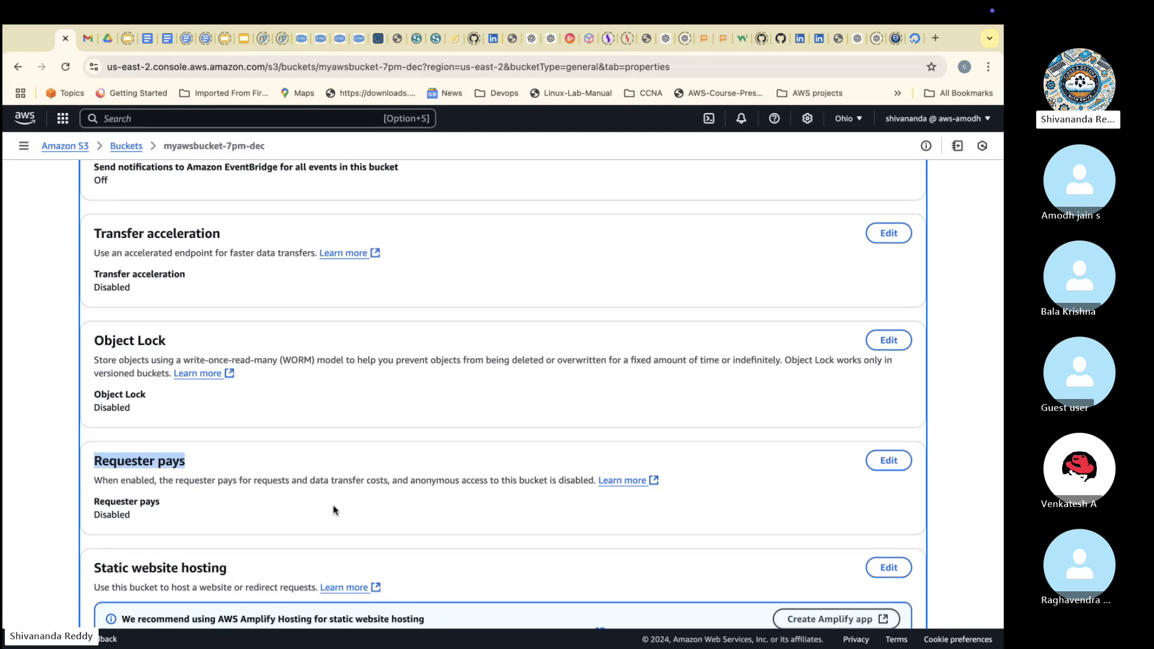
Edit Static website hosting, choose Enable, and show its Info help panel
scroll(335, 509, down, 2)
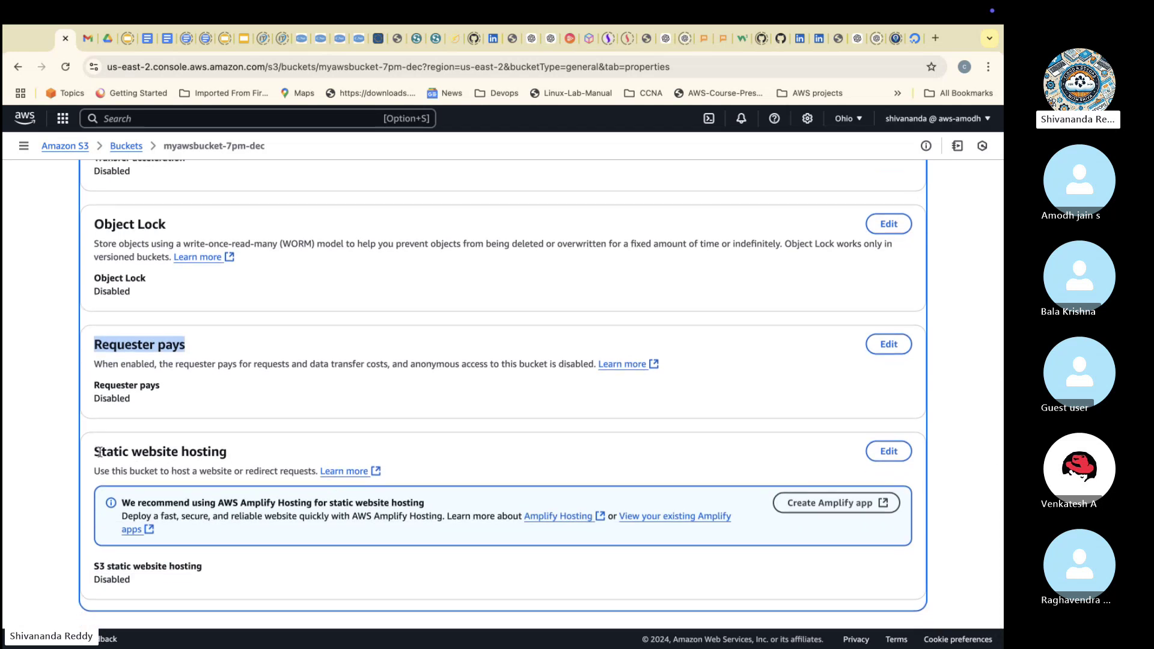
drag(100, 452, 233, 451)
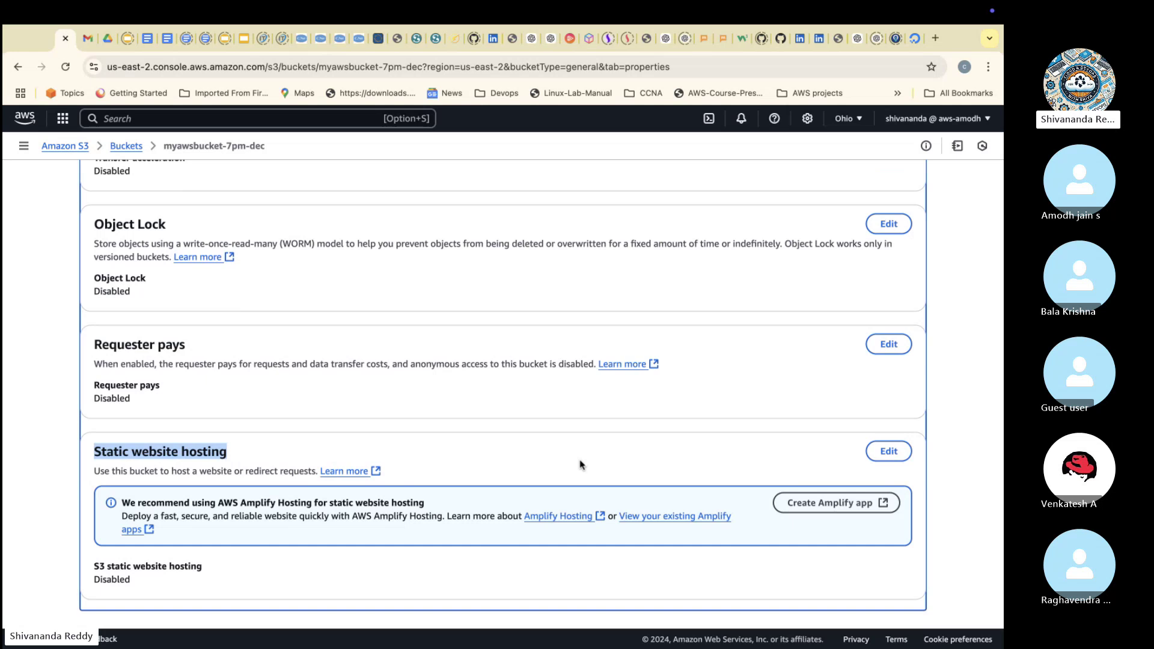
click(889, 451)
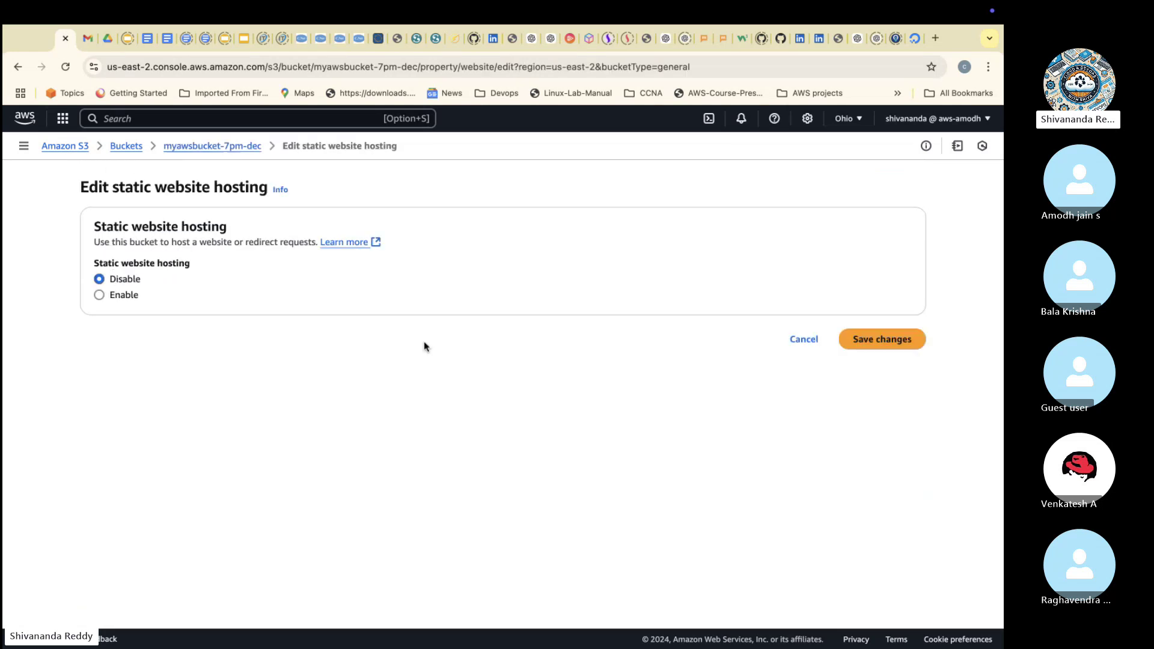
click(113, 296)
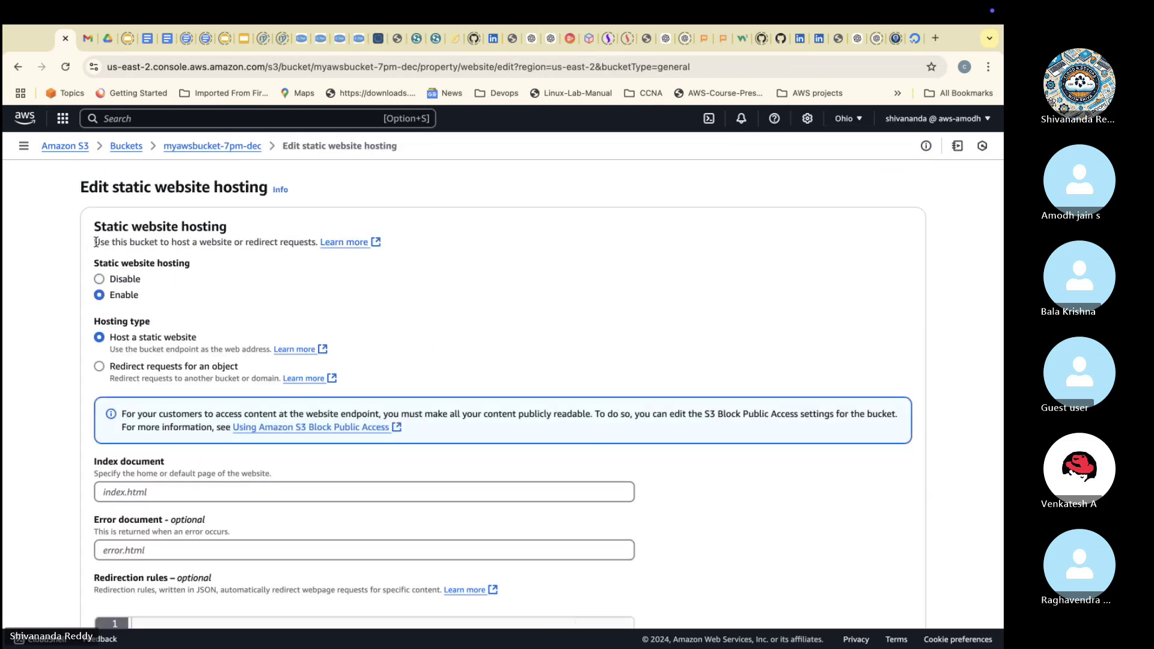
drag(94, 241, 185, 241)
click(280, 189)
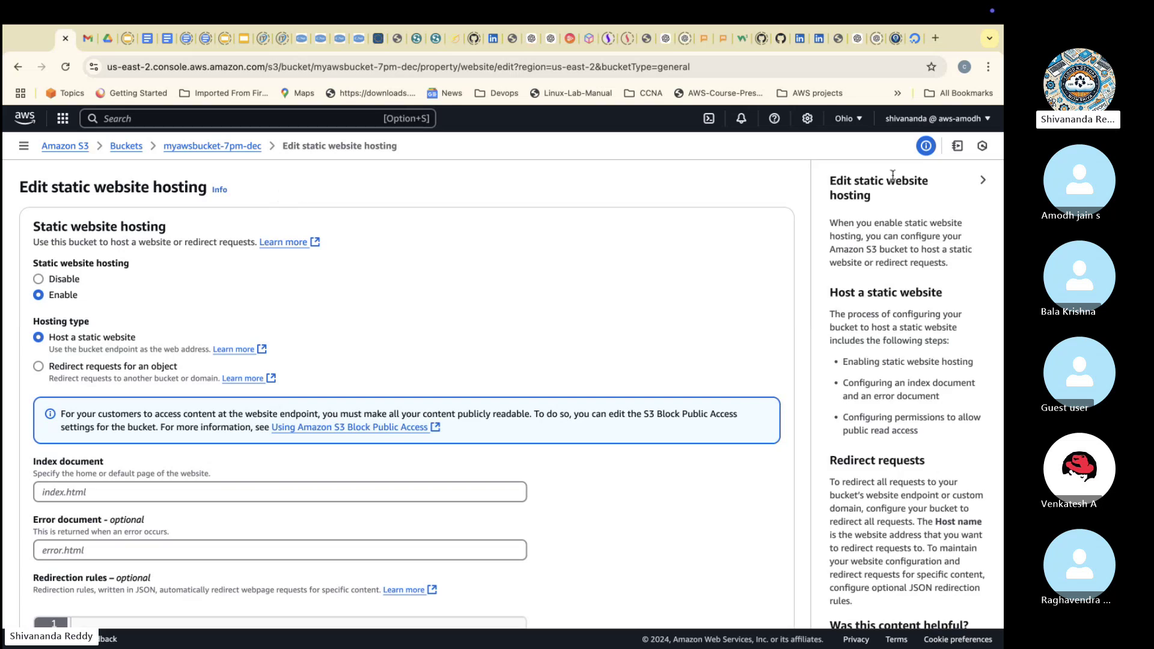
Copy the static website hosting help text into the Skype call chat, send it, and return to the S3 edit page
drag(830, 178, 968, 453)
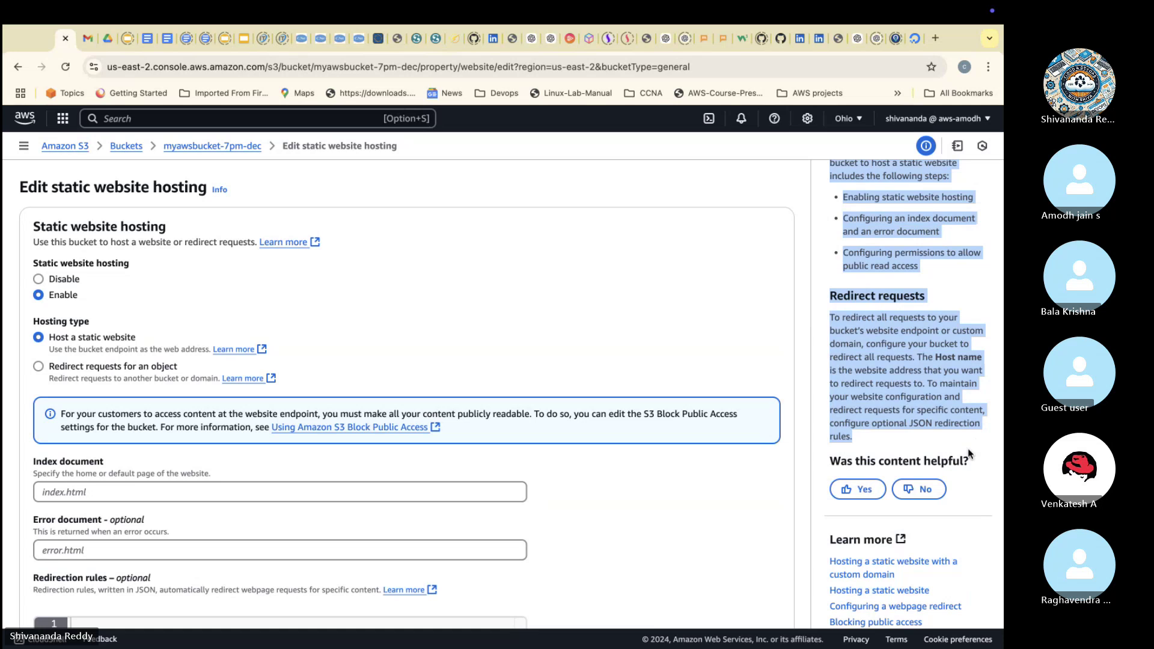
key(super+Tab)
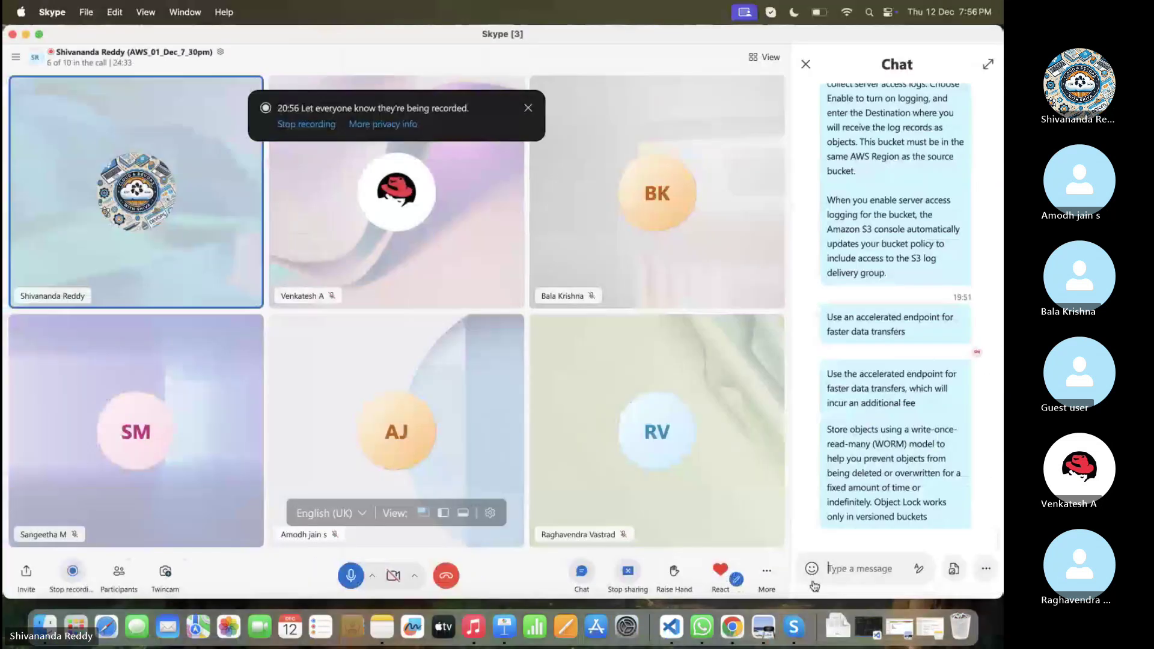
key(super+v)
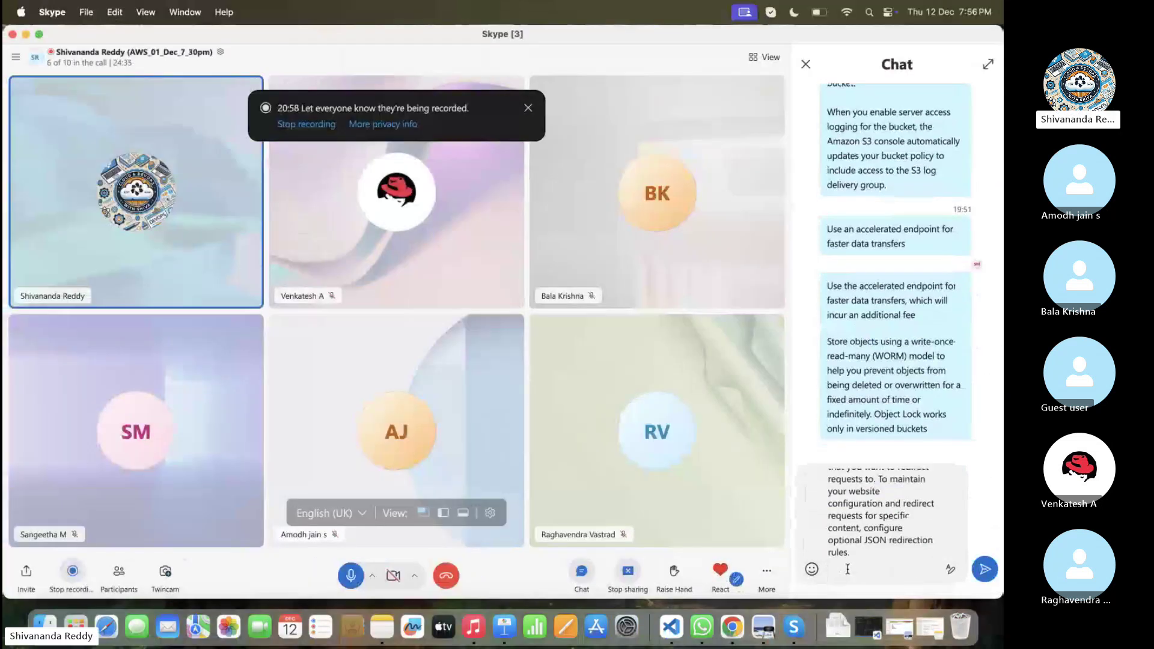
key(Return)
key(super+Tab)
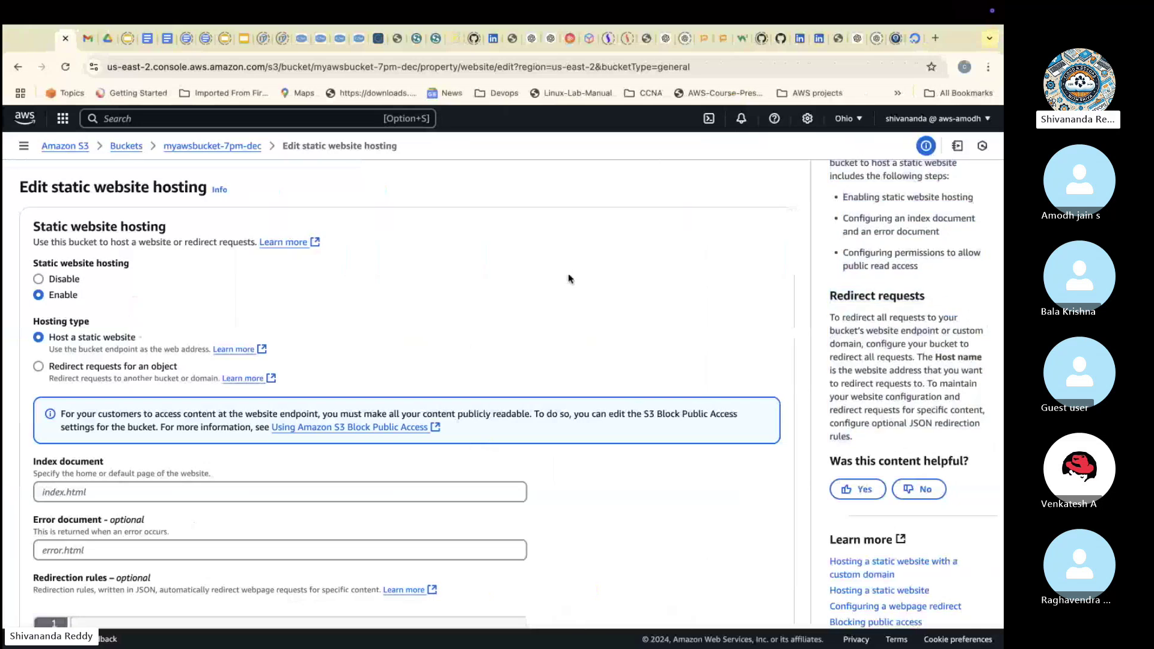
scroll(944, 265, up, 3)
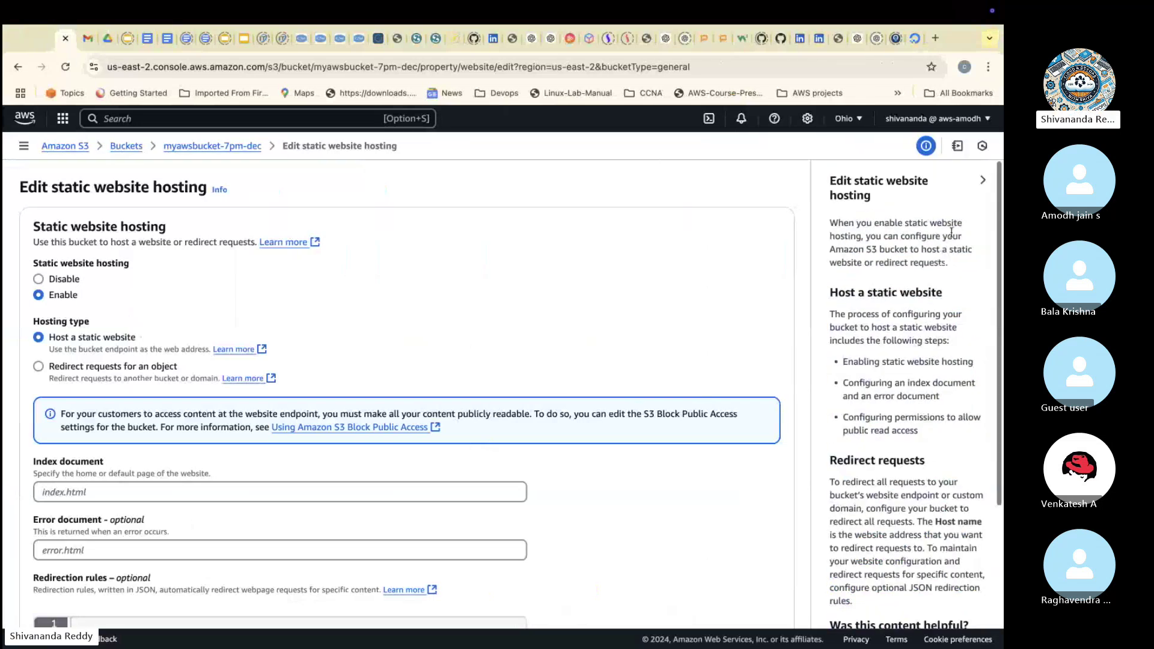
Set index.html as the index document and error.html as the error document, then save changes
click(982, 180)
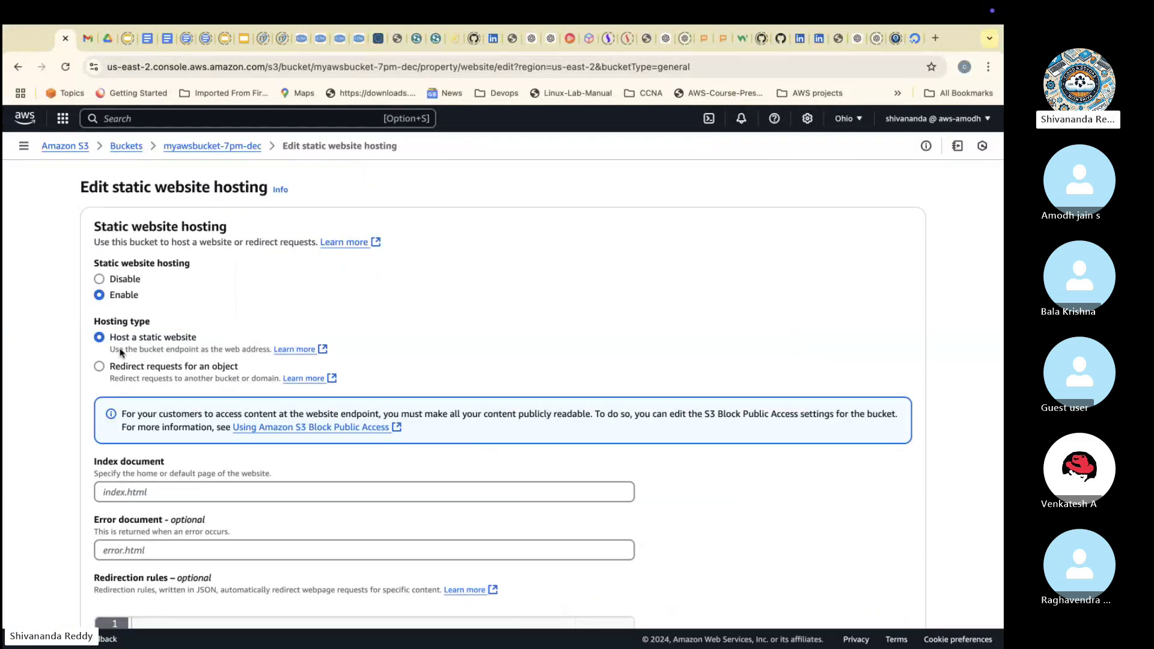
click(116, 491)
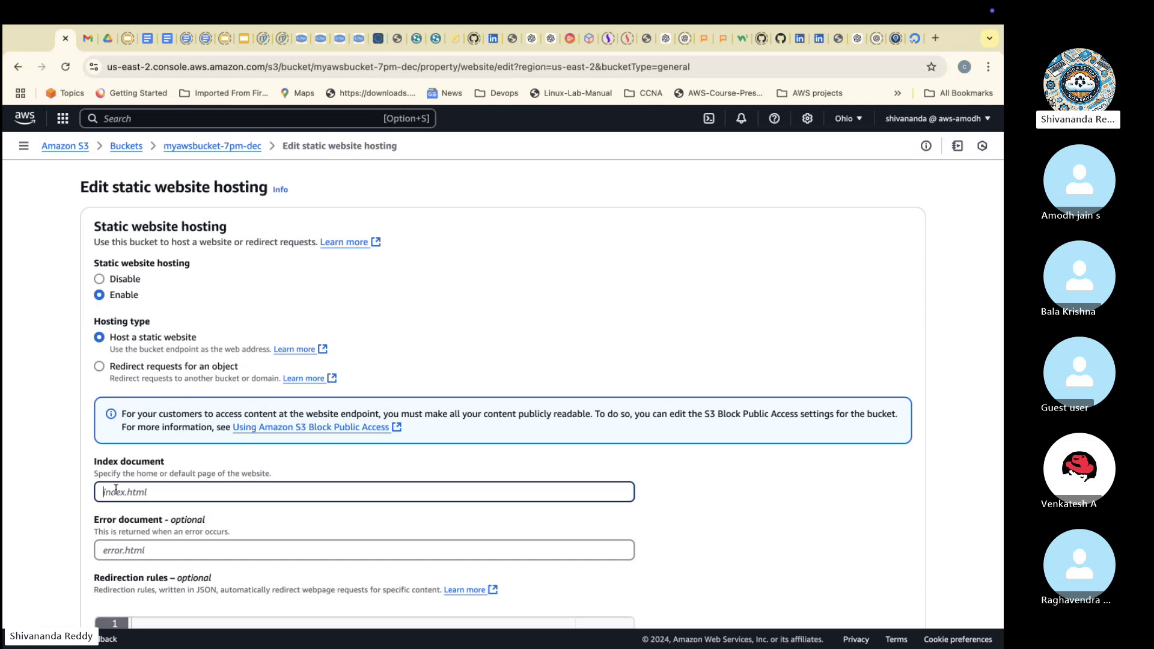
text(index.html)
key(Tab)
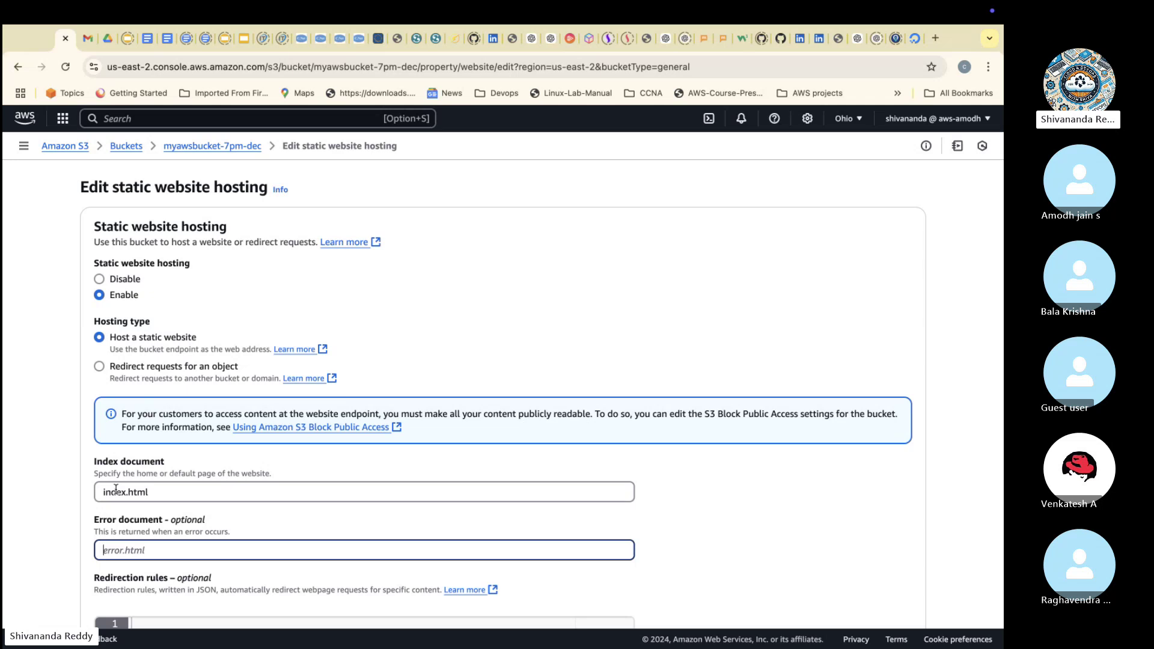
text(error.html)
scroll(221, 443, down, 3)
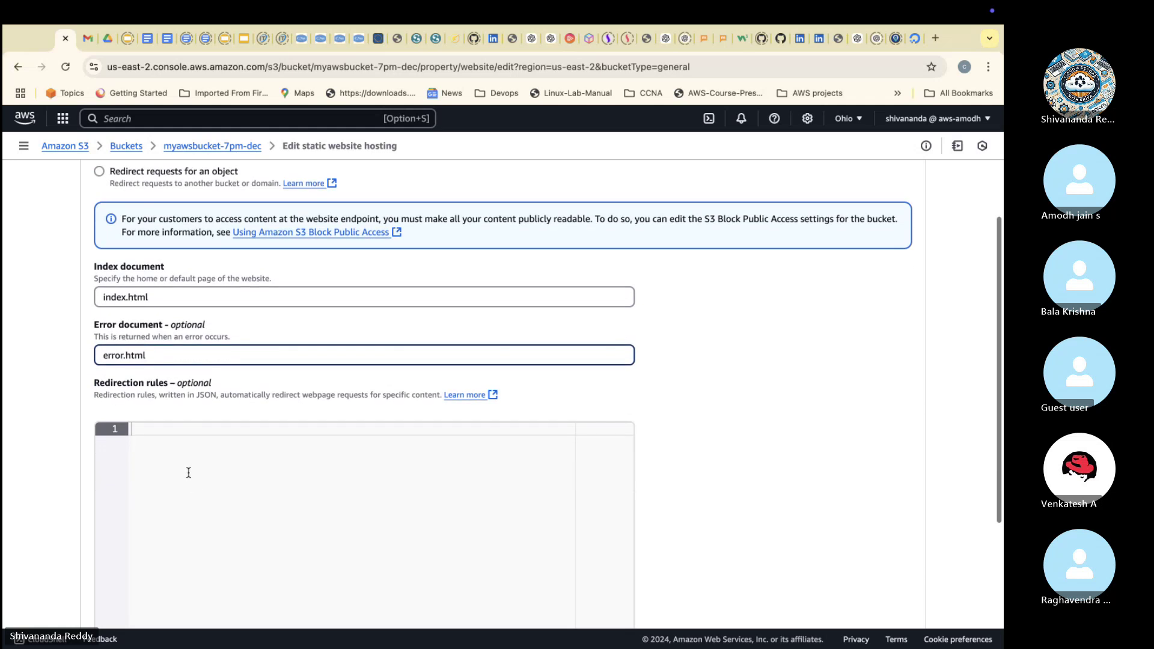
scroll(190, 445, down, 4)
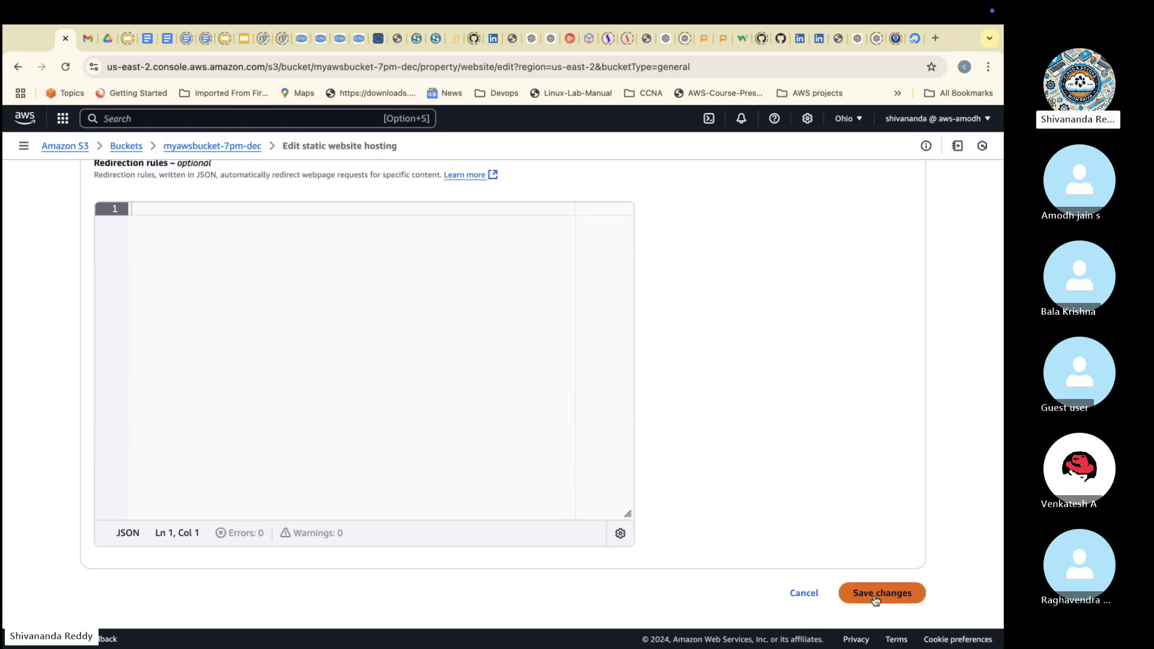
click(875, 598)
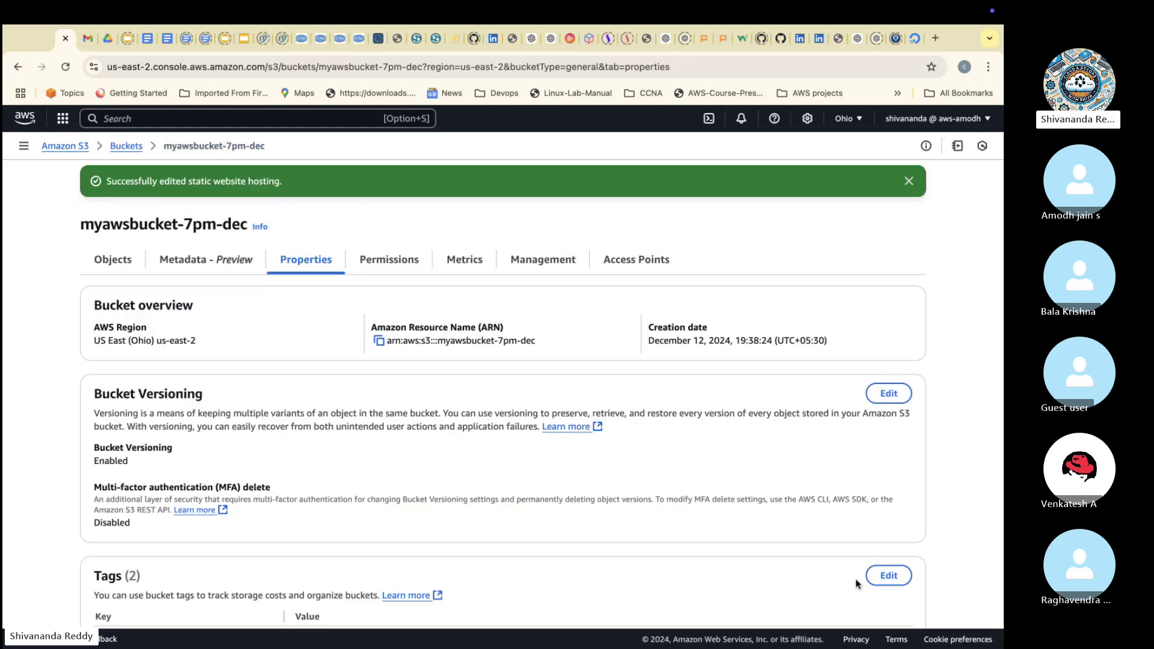
Delete the images/ folder from the Objects tab, confirming with 'delete'
click(119, 260)
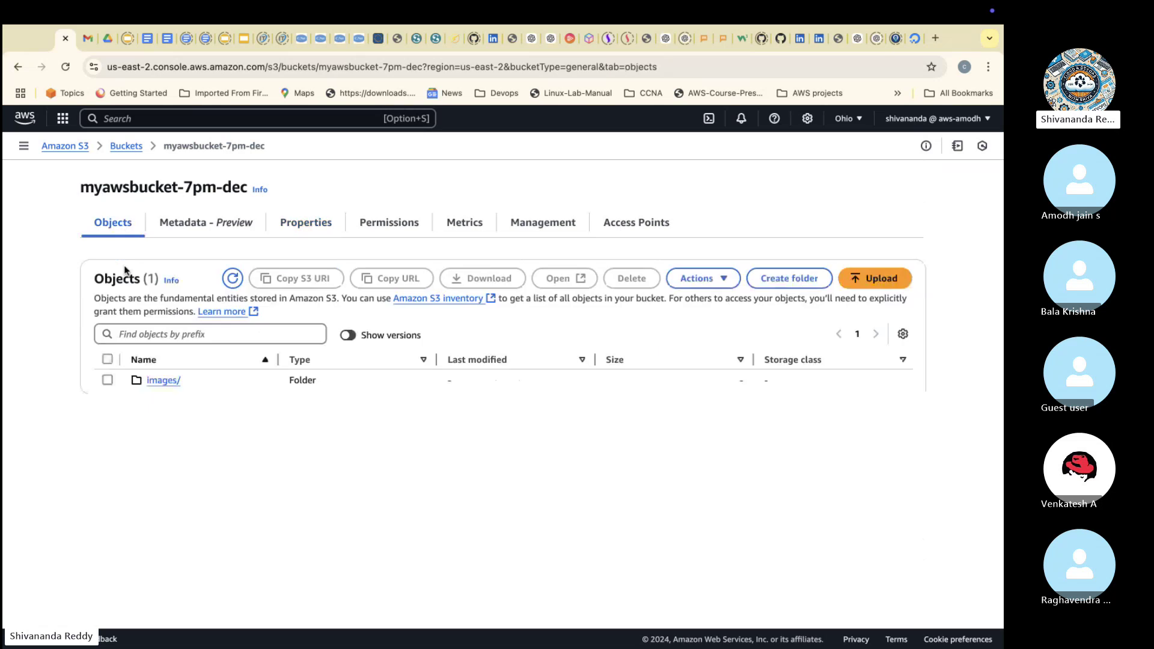
click(107, 379)
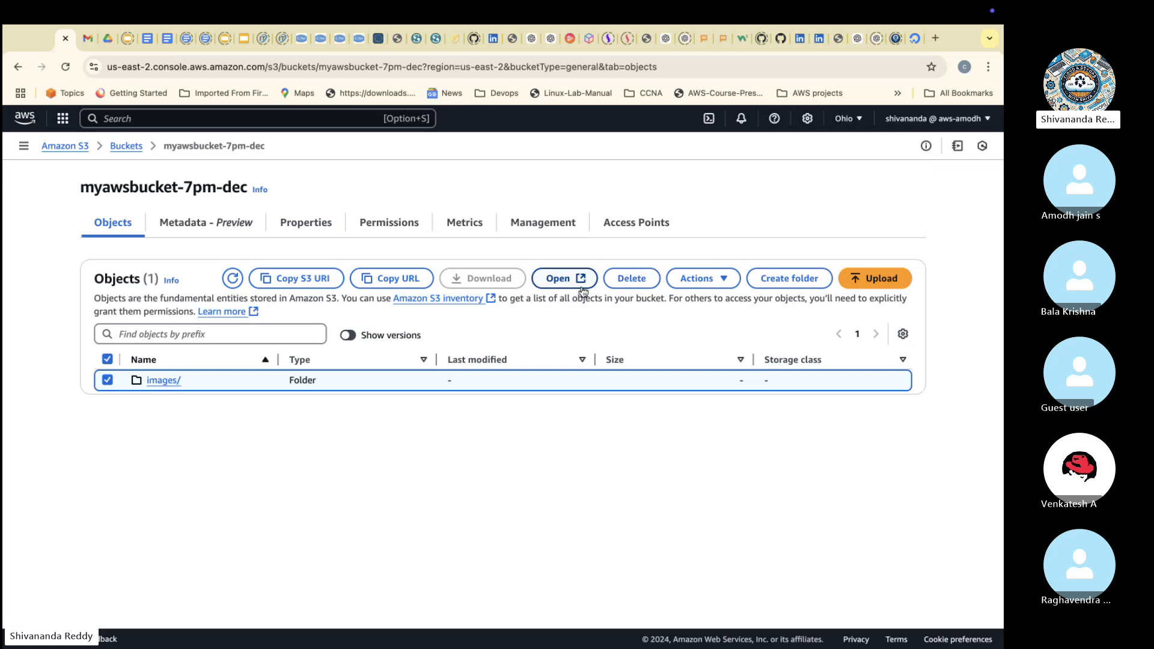
click(637, 278)
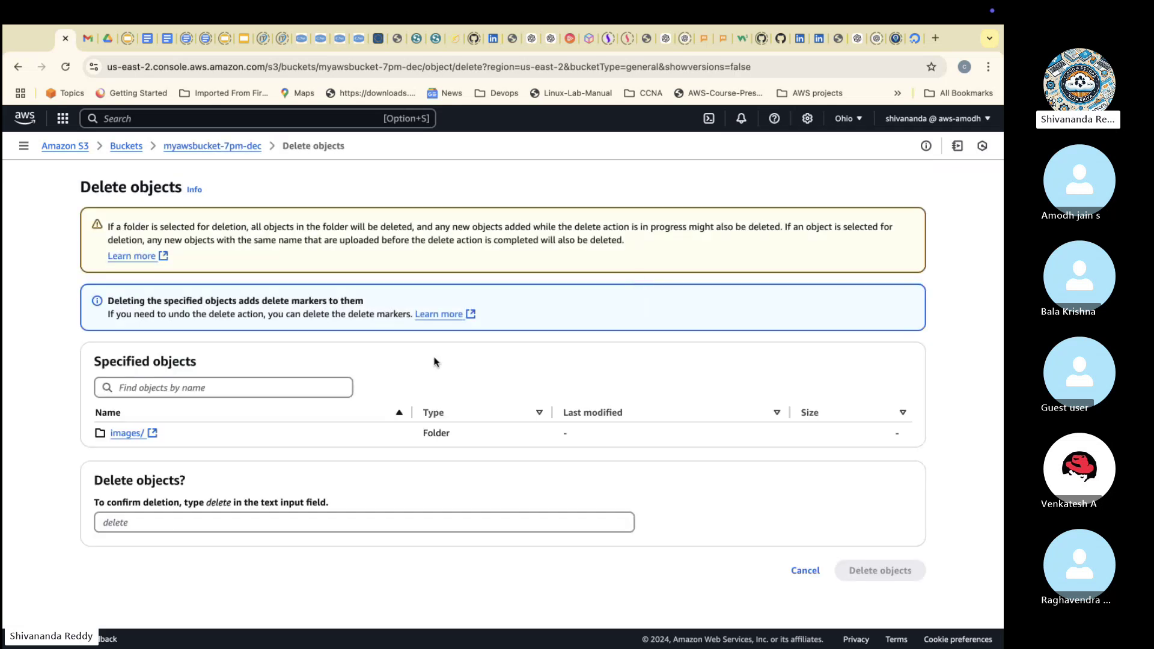
click(162, 524)
text(de)
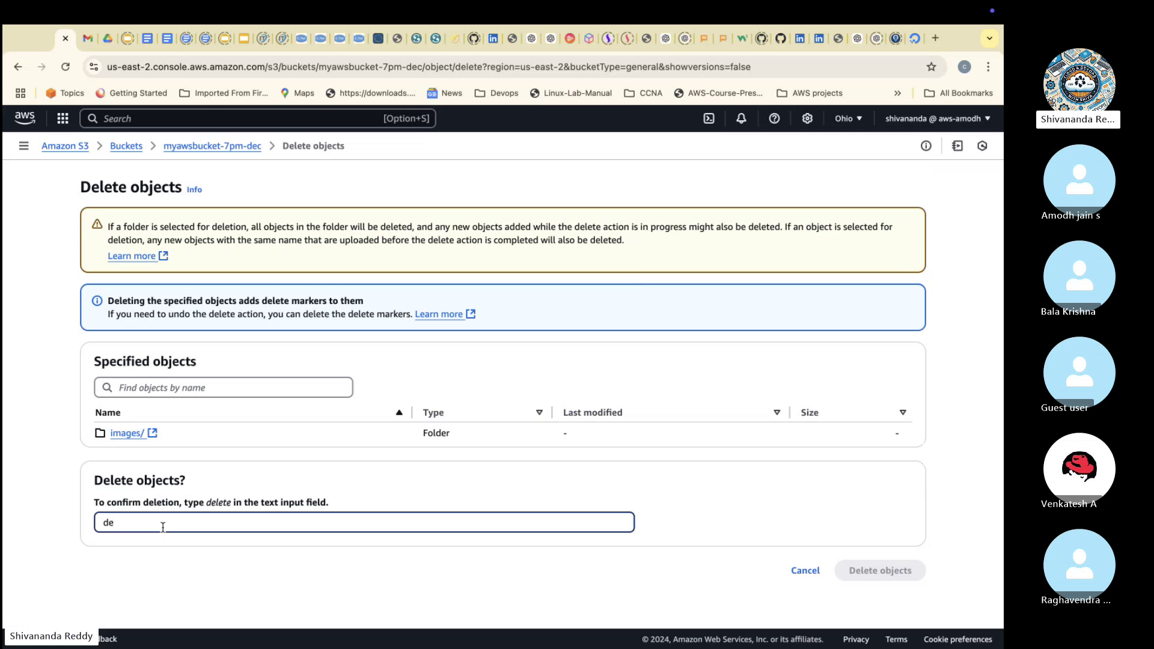
text(lete)
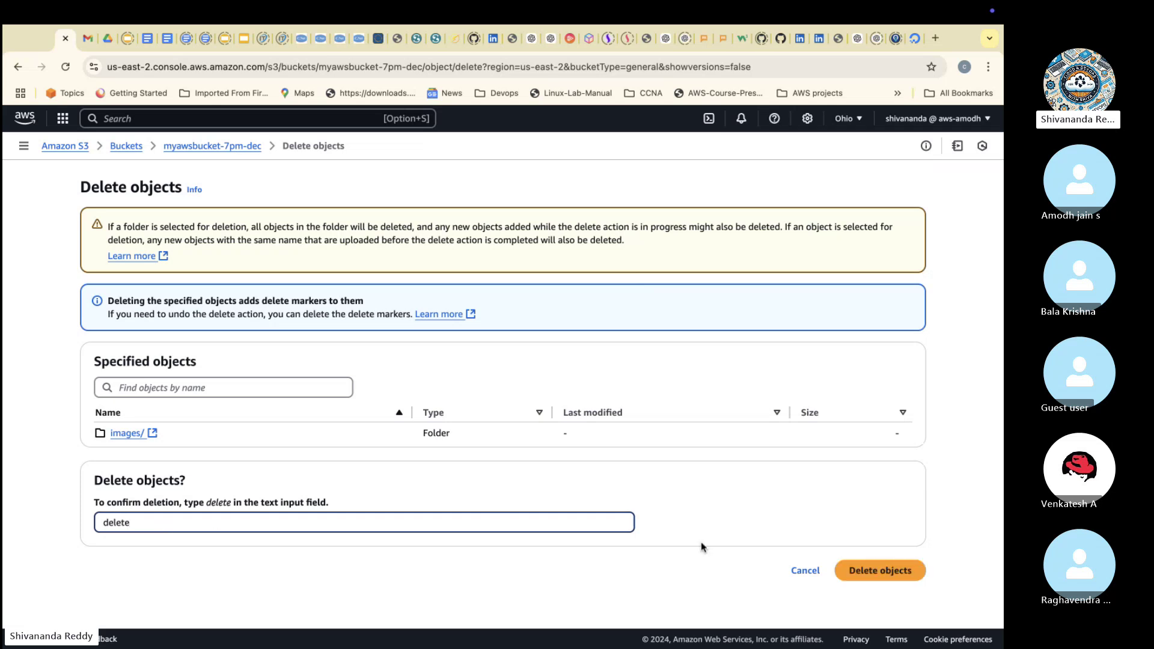
click(862, 568)
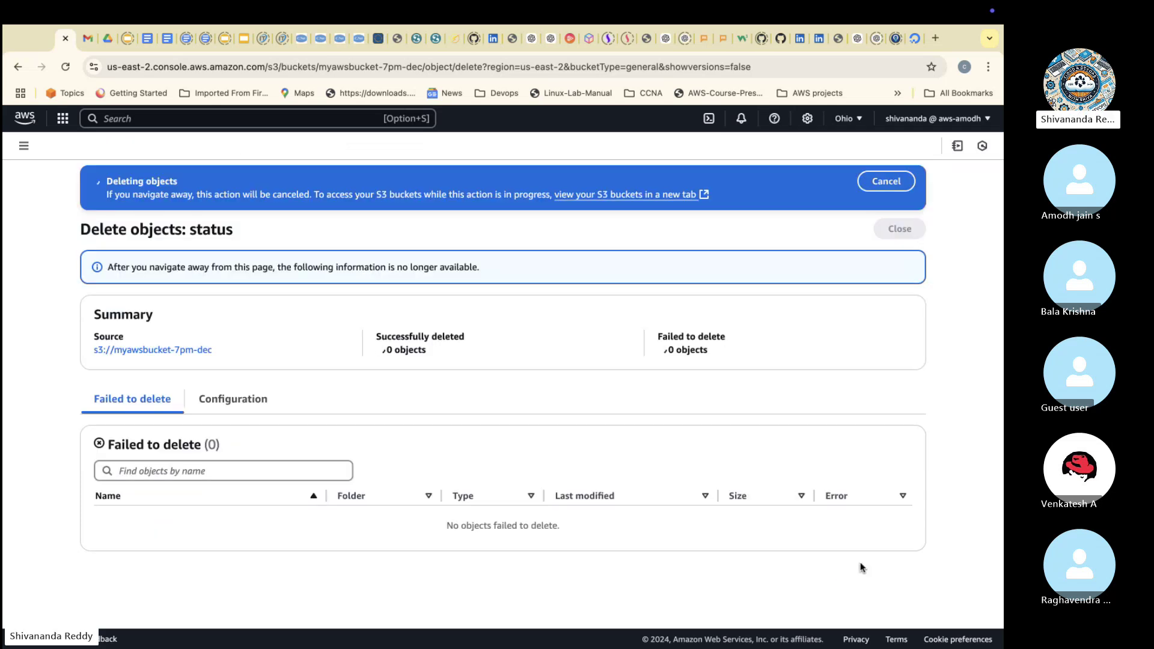
click(900, 229)
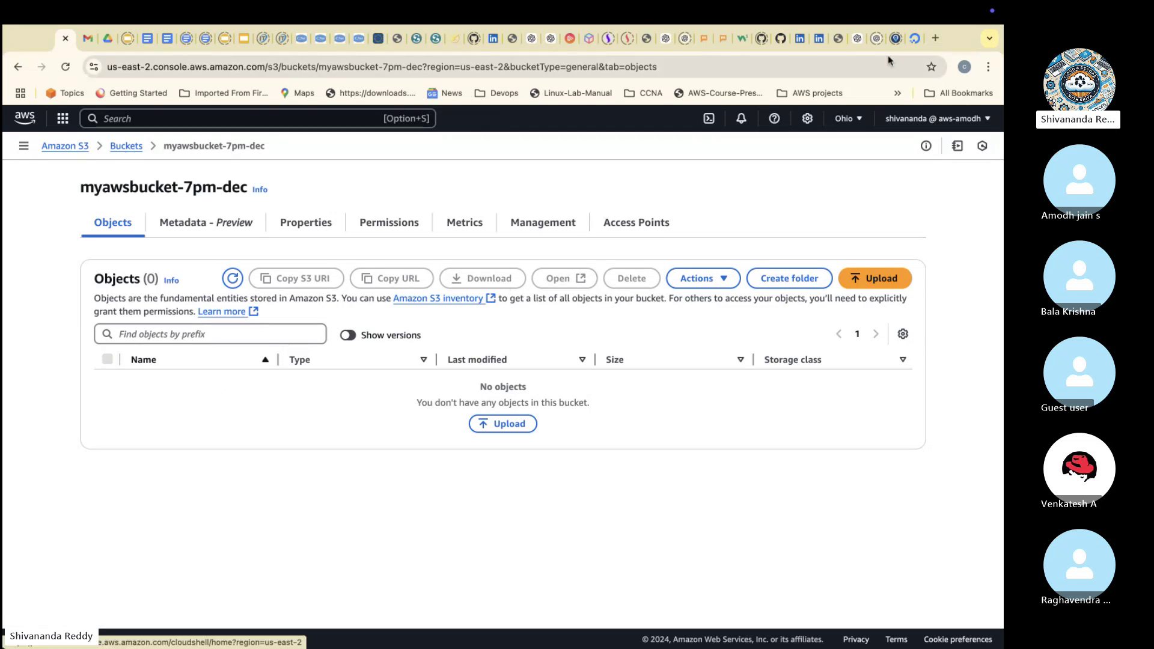
In a new tab, reopen free-css.com's 'Download 3552 Free Website Templates' page from history
click(942, 38)
text(free)
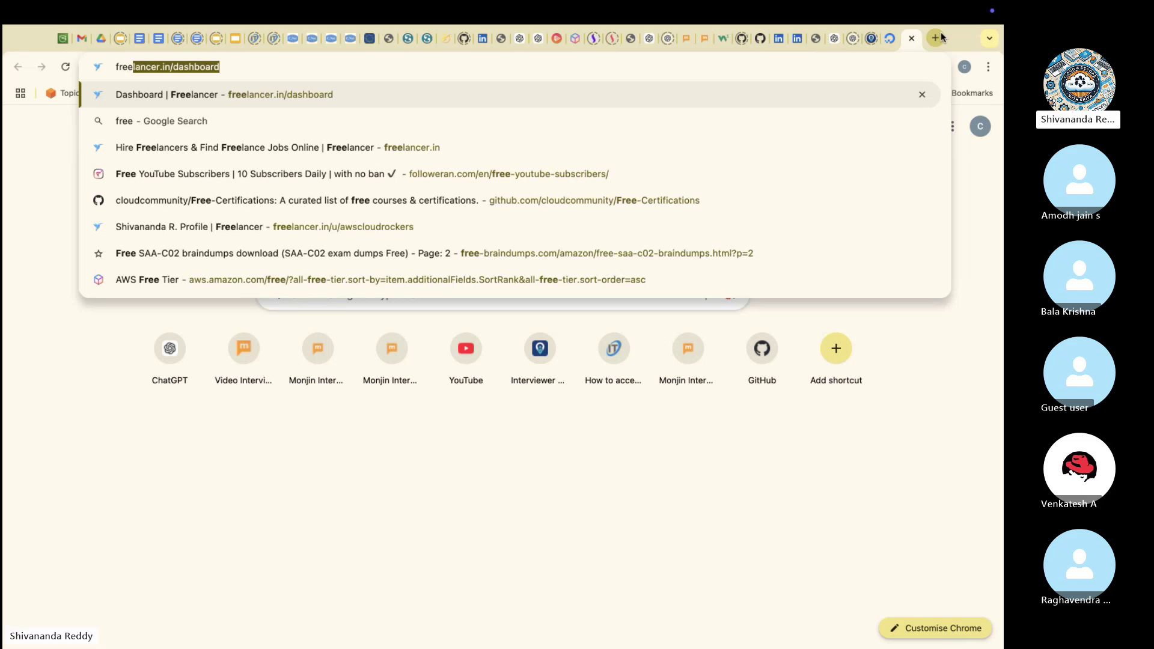
key(Escape)
key(Escape)
text(sample html website download)
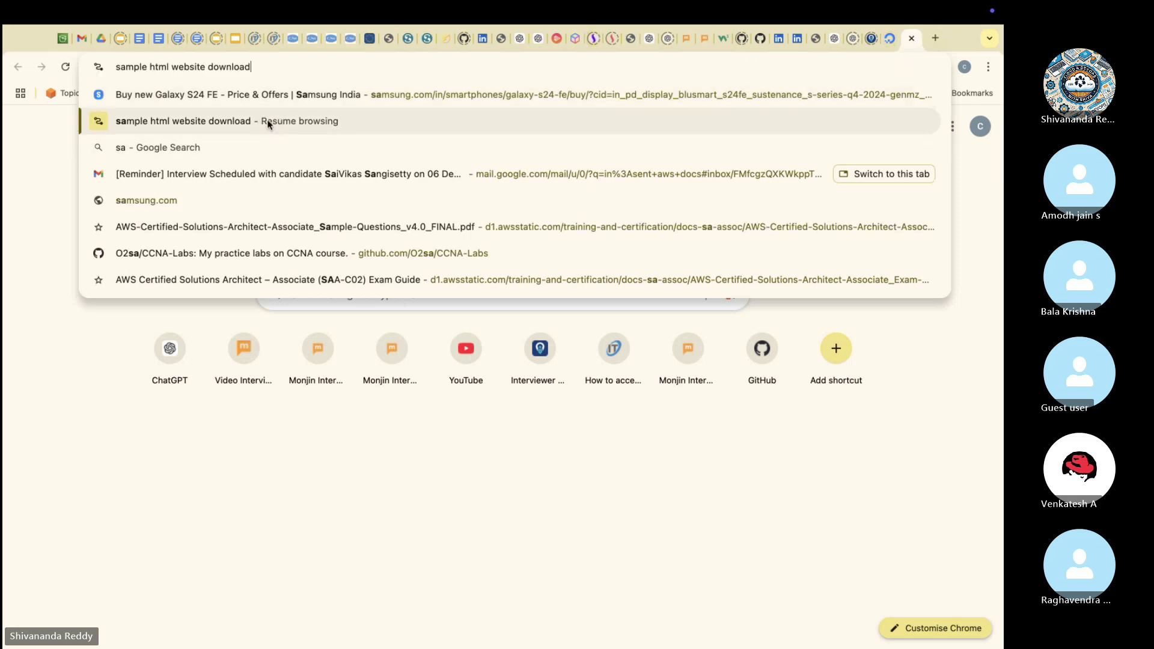
click(268, 122)
click(865, 207)
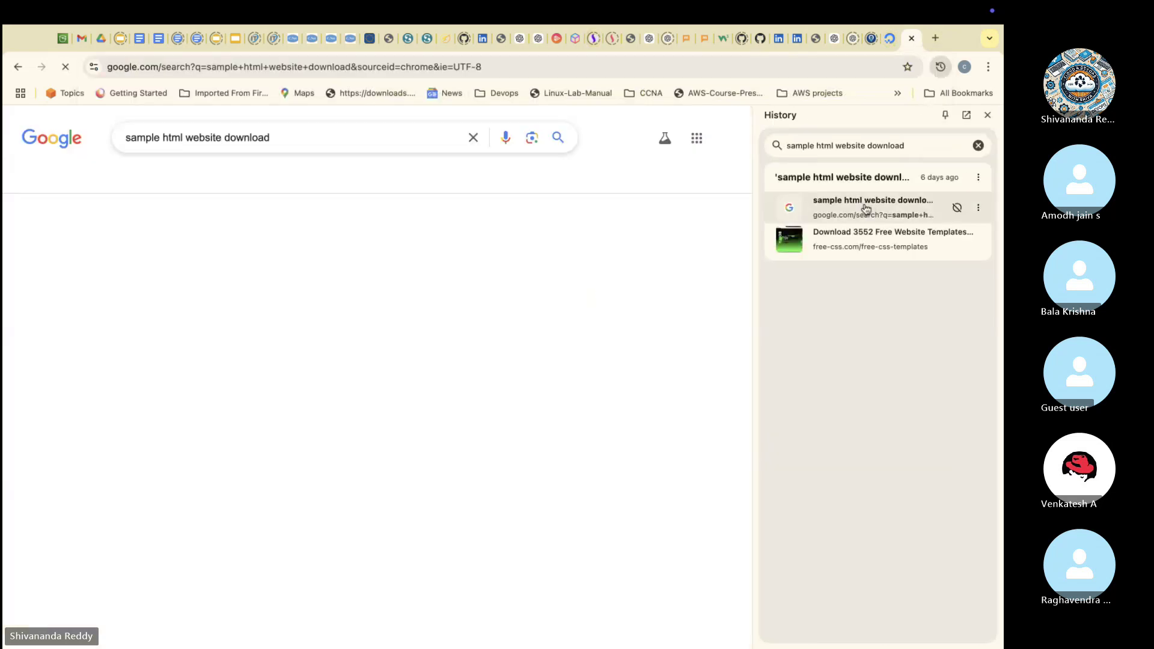
click(856, 237)
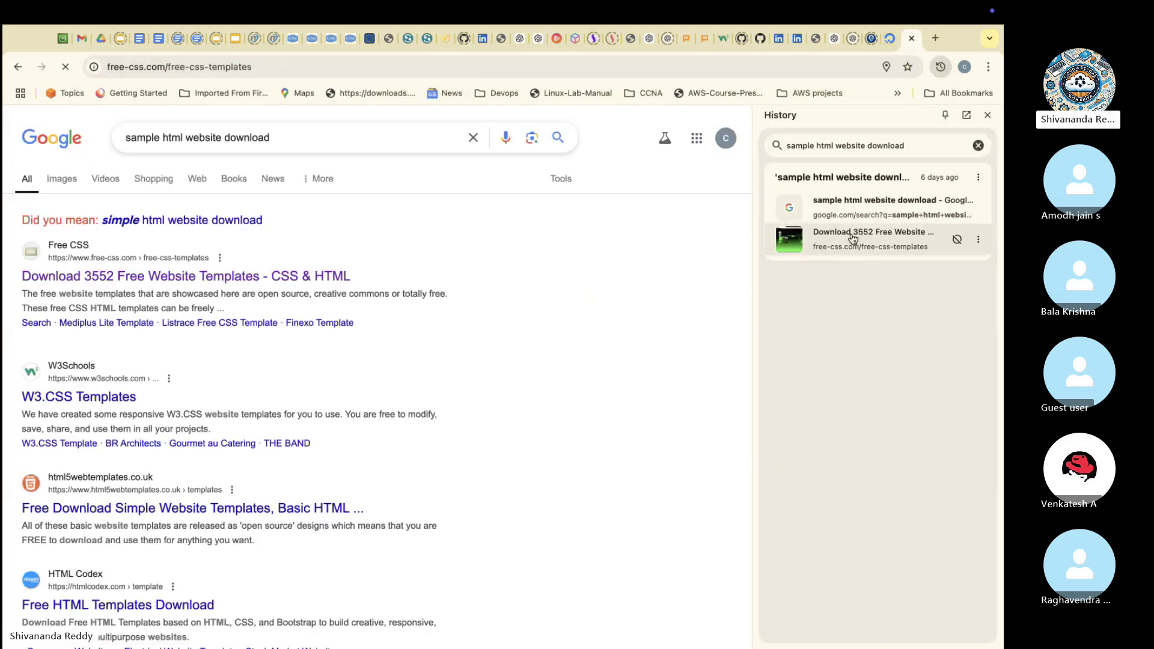
click(157, 281)
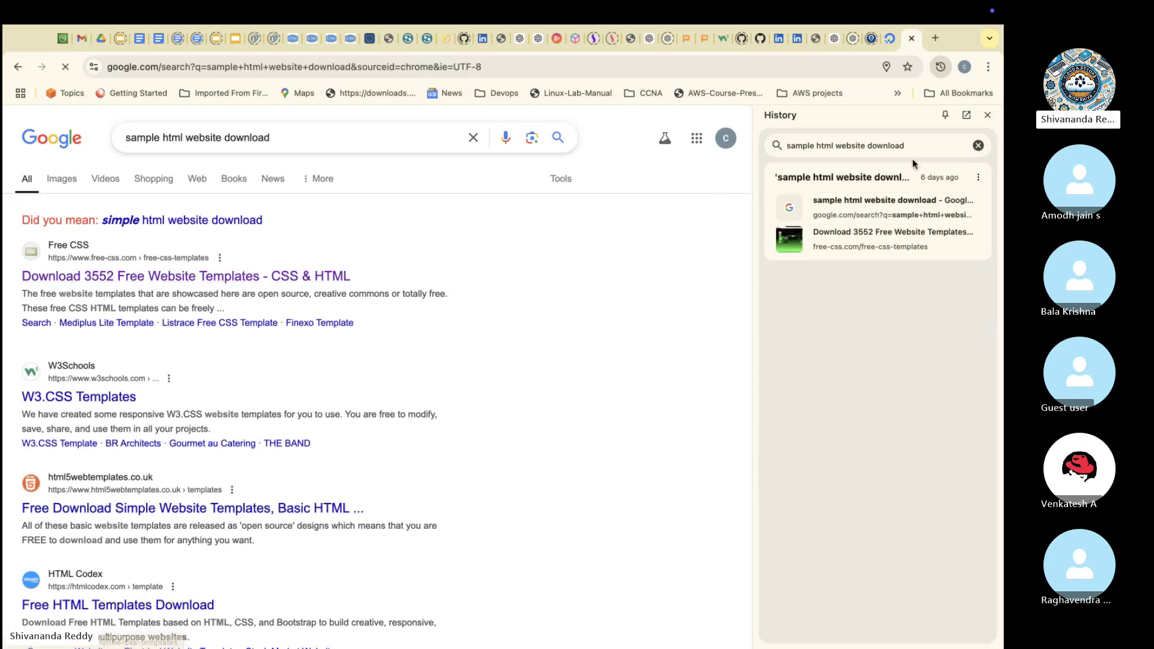
click(988, 116)
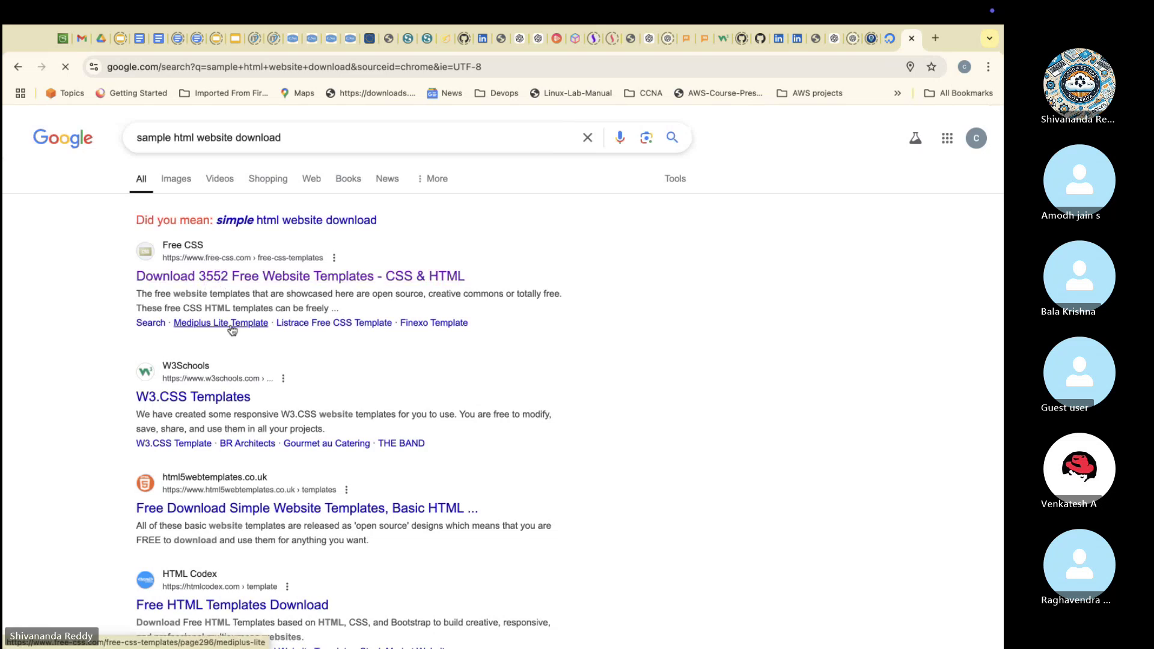
Go to page 2 of the free website templates listing
click(207, 61)
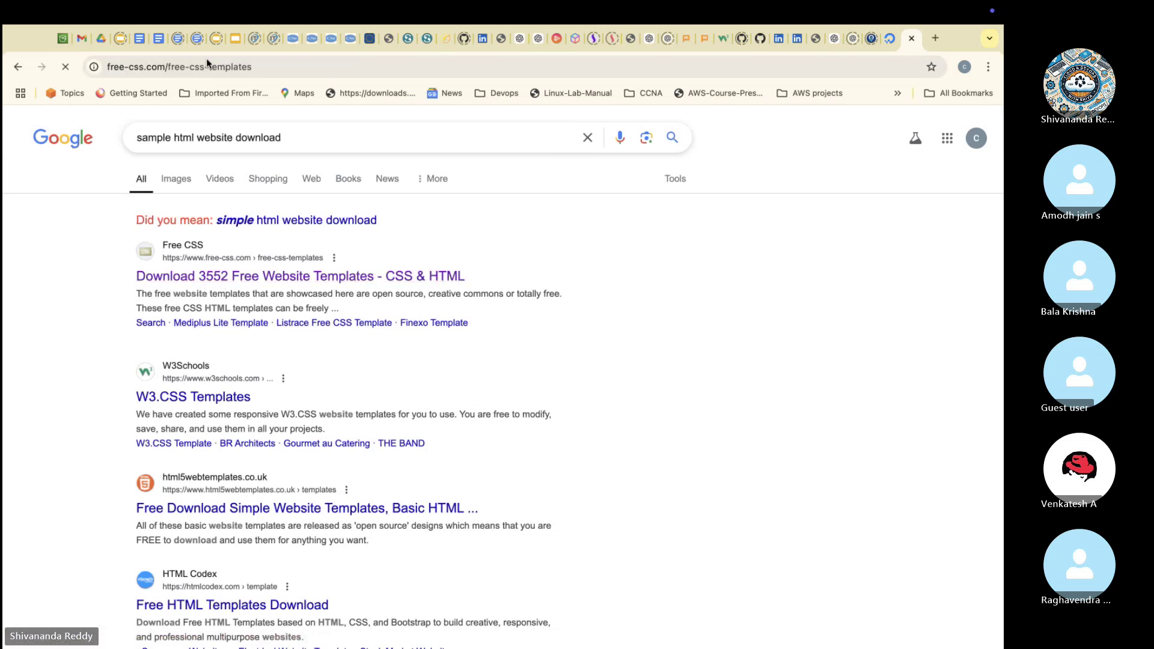
scroll(340, 364, down, 8)
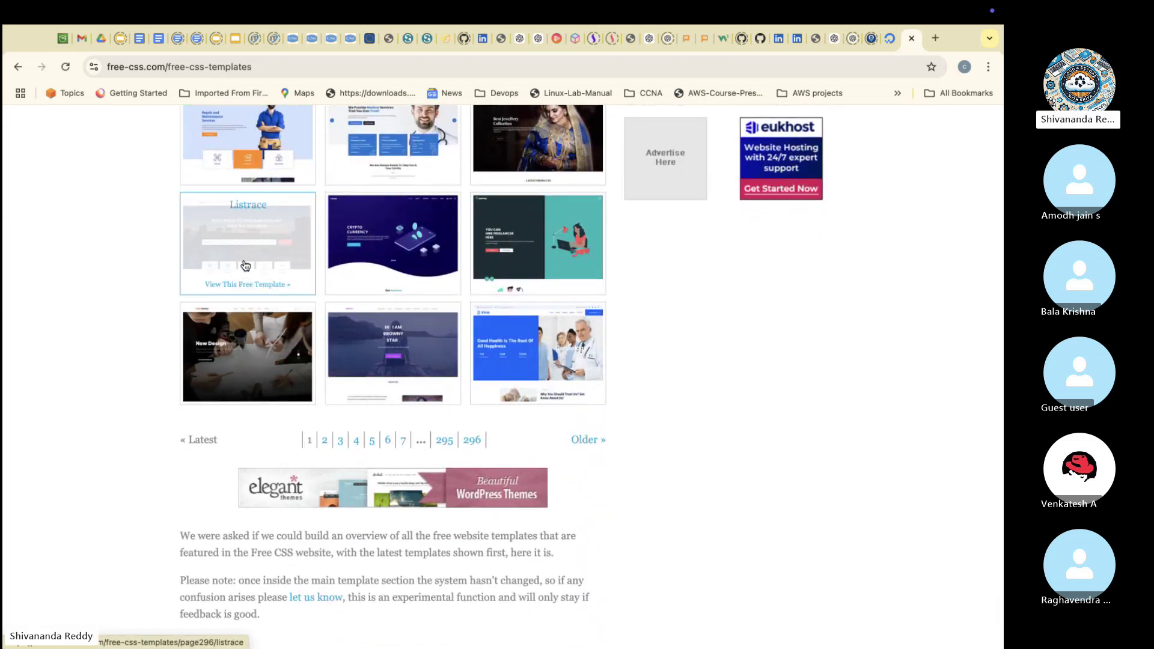
click(324, 440)
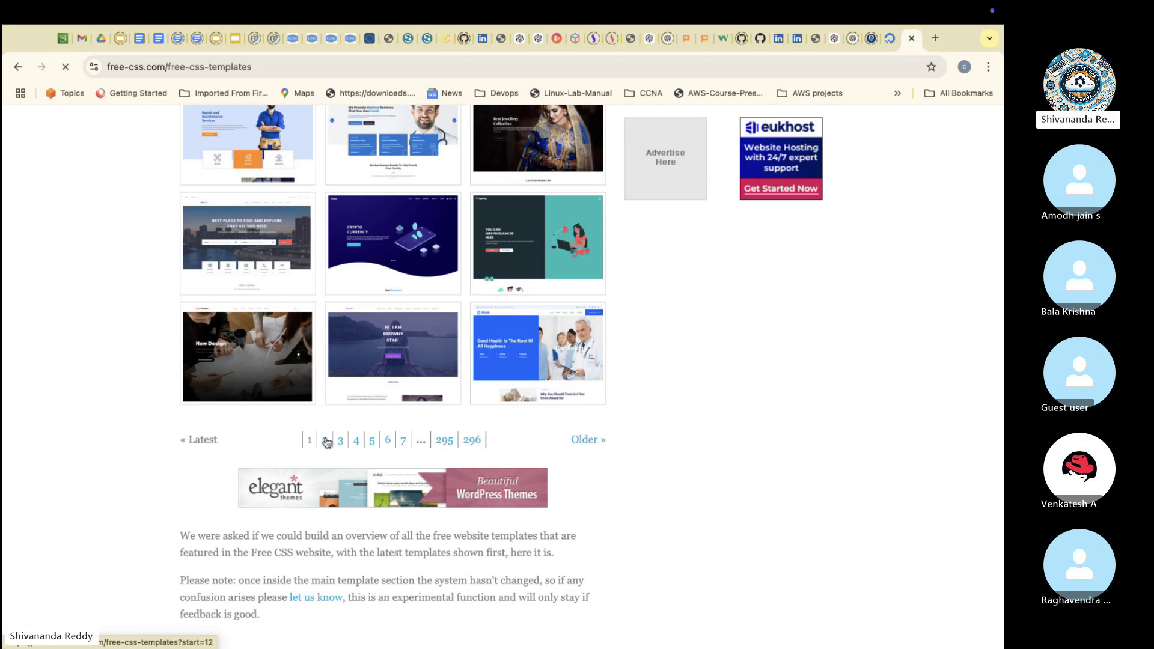
scroll(381, 469, down, 3)
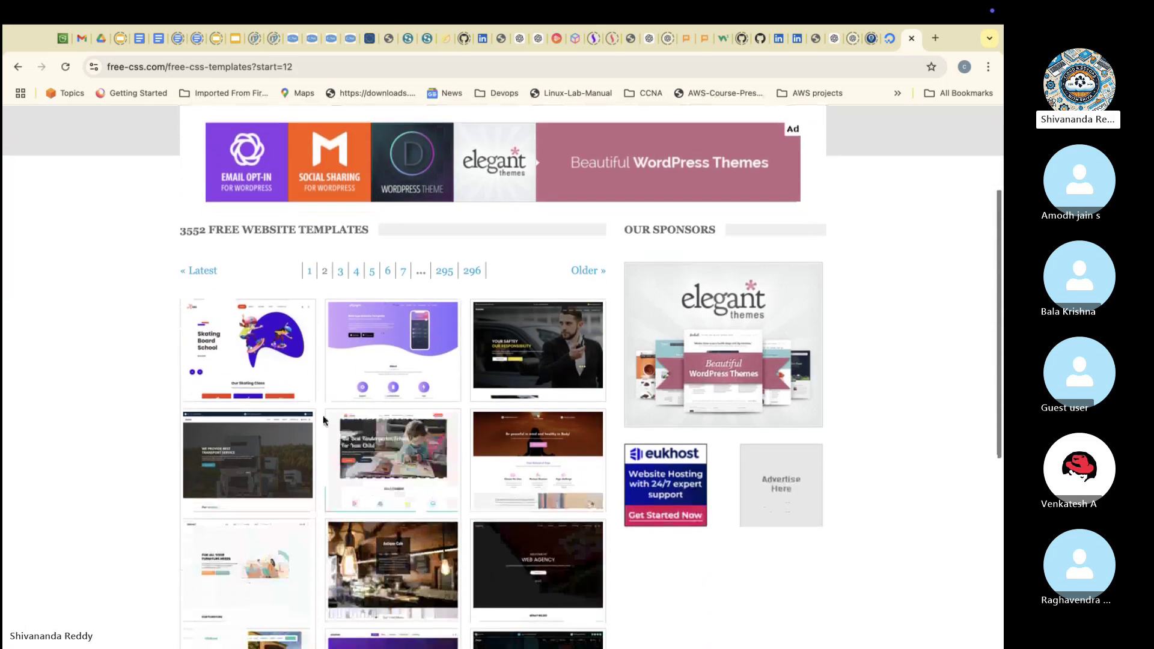
Download the SBS template zip from its details page and open the downloaded archive
click(268, 348)
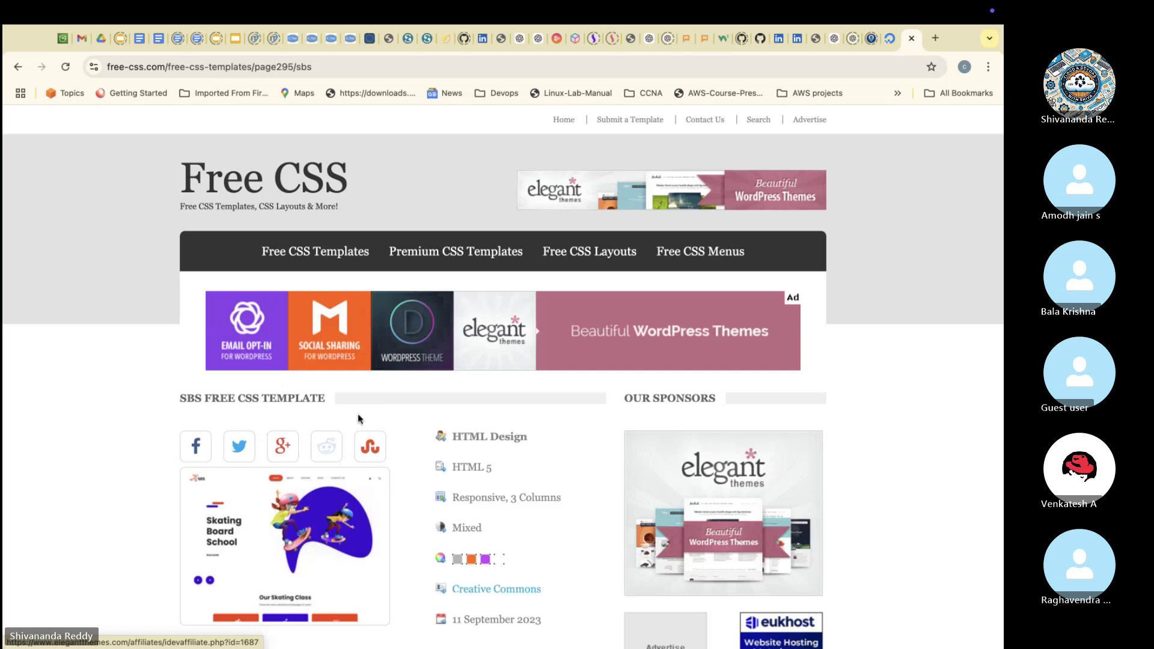
scroll(358, 417, down, 3)
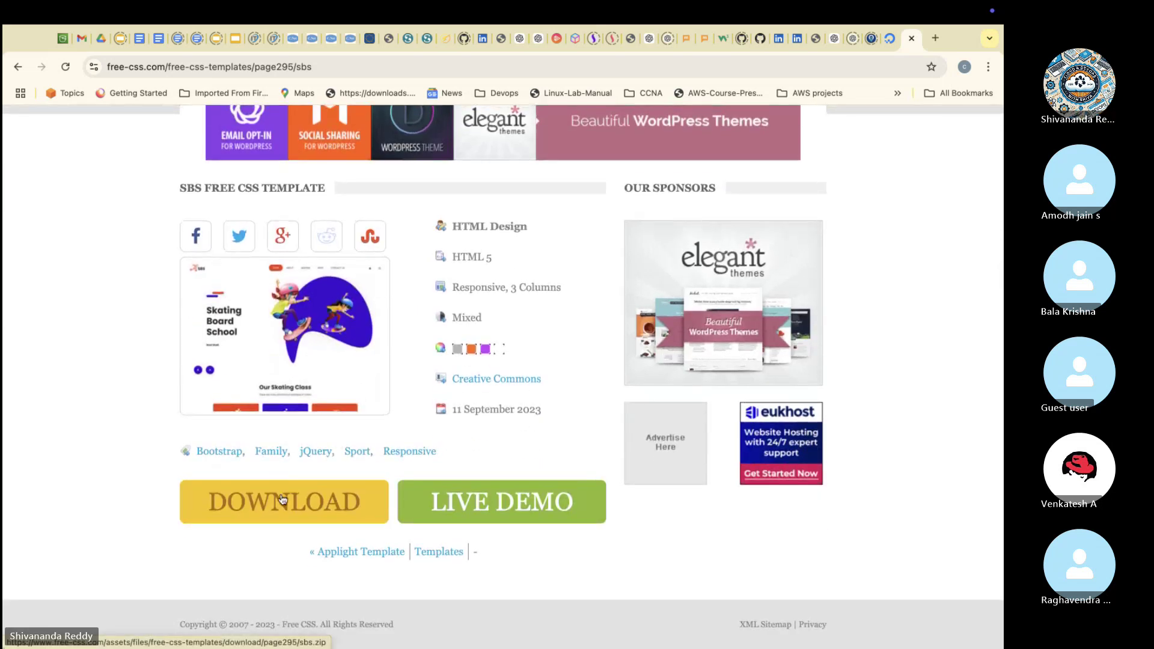
click(282, 499)
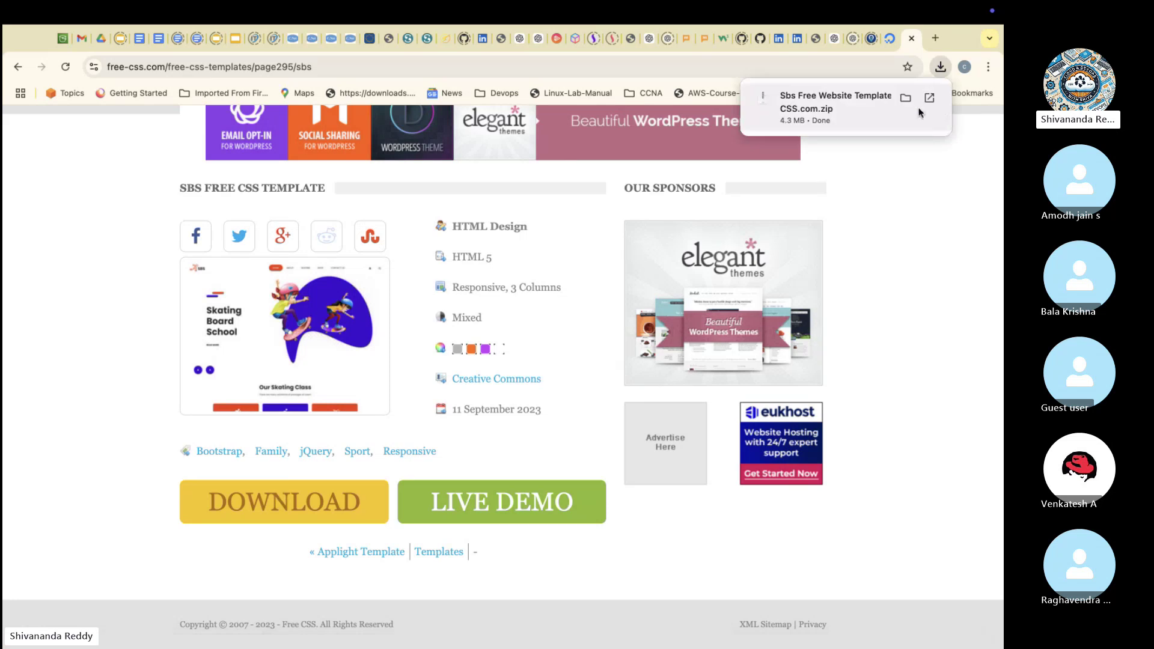
click(870, 101)
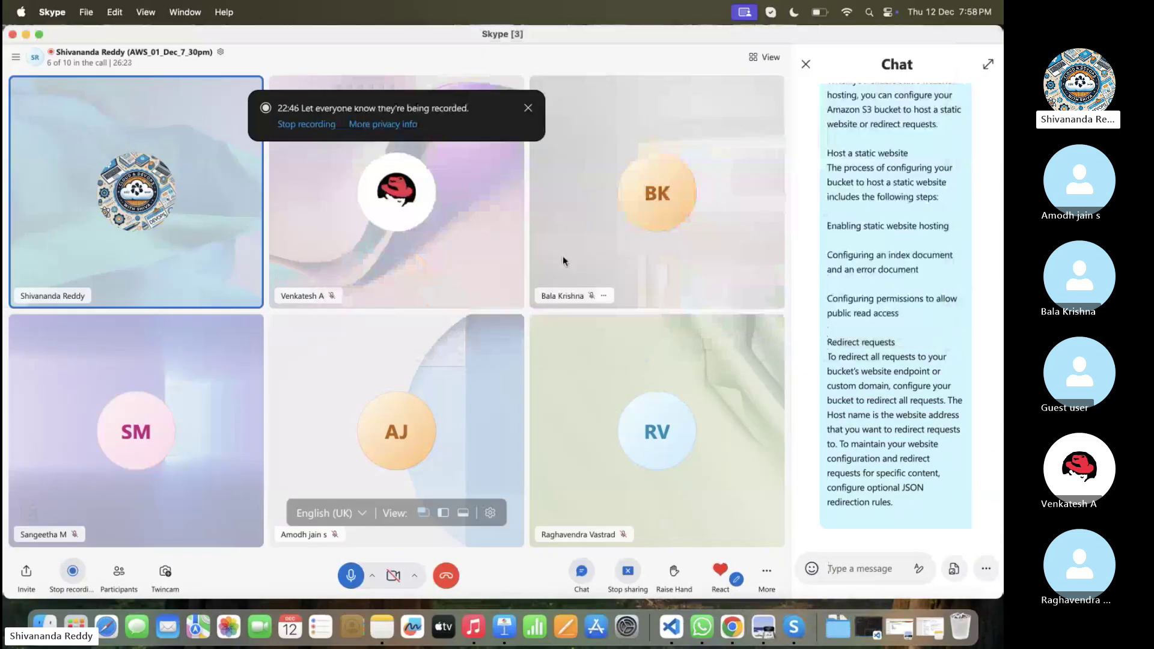
Show the template zip in the Finder Downloads folder, then close that Downloads window
key(ctrl+Right)
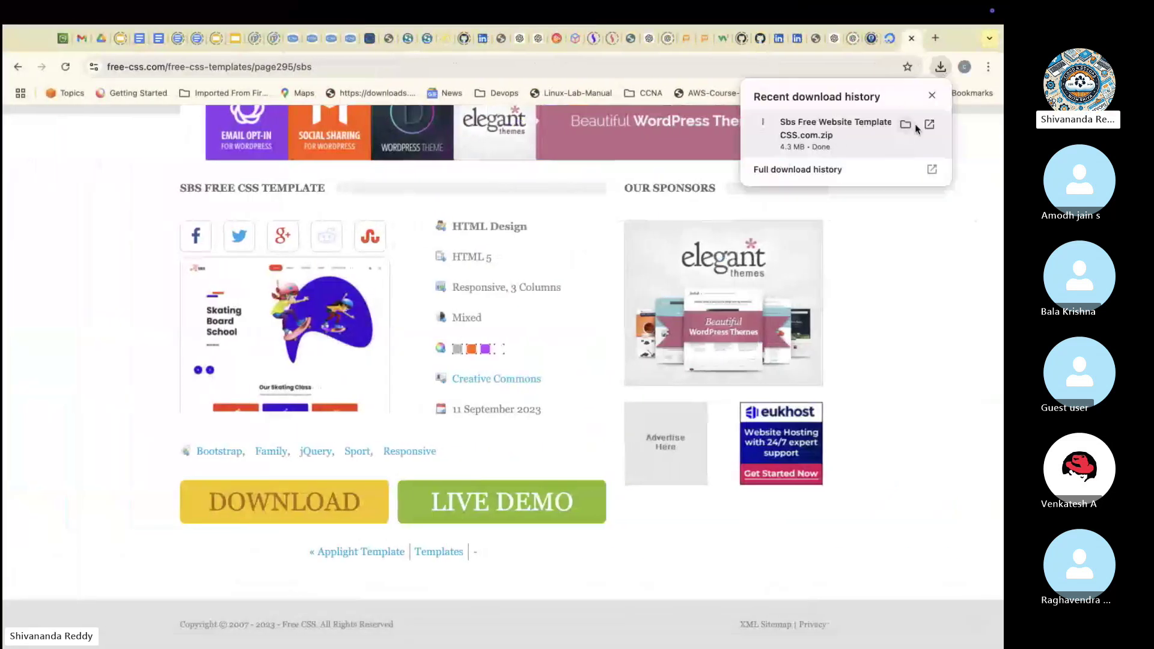
click(906, 125)
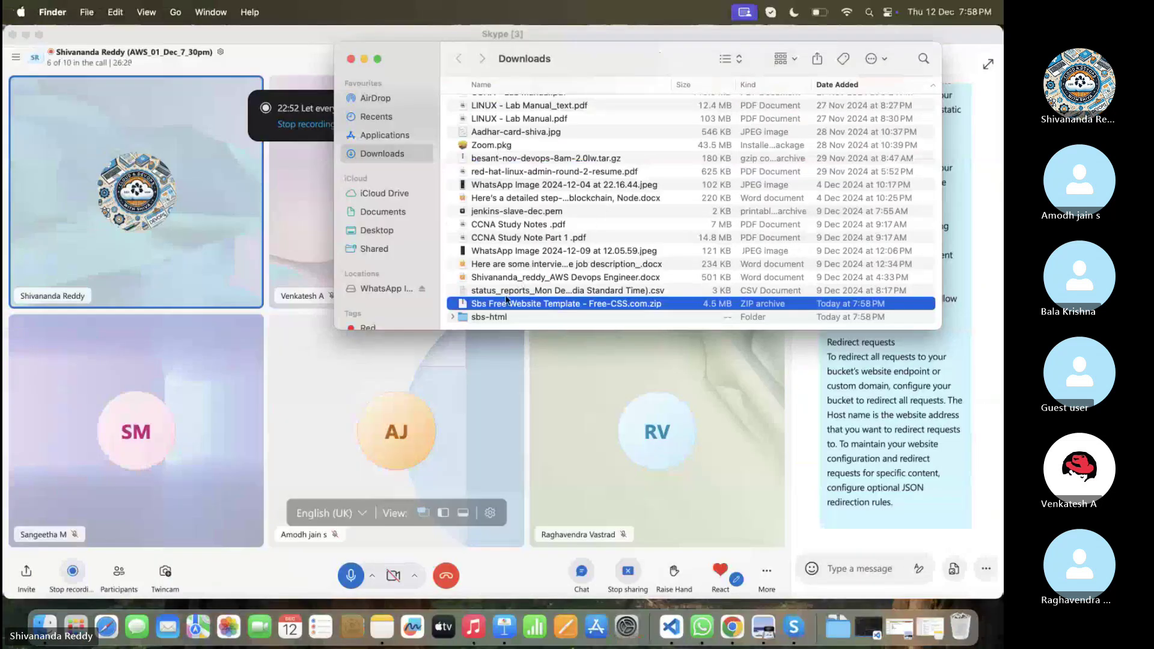
right_click(503, 305)
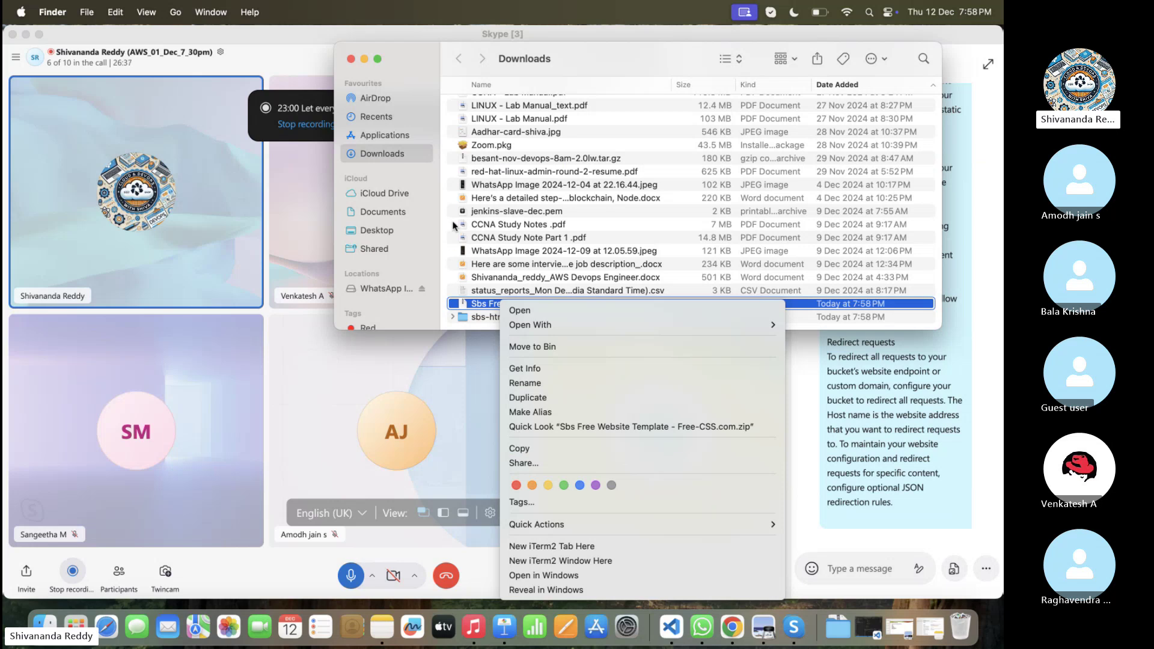
click(541, 44)
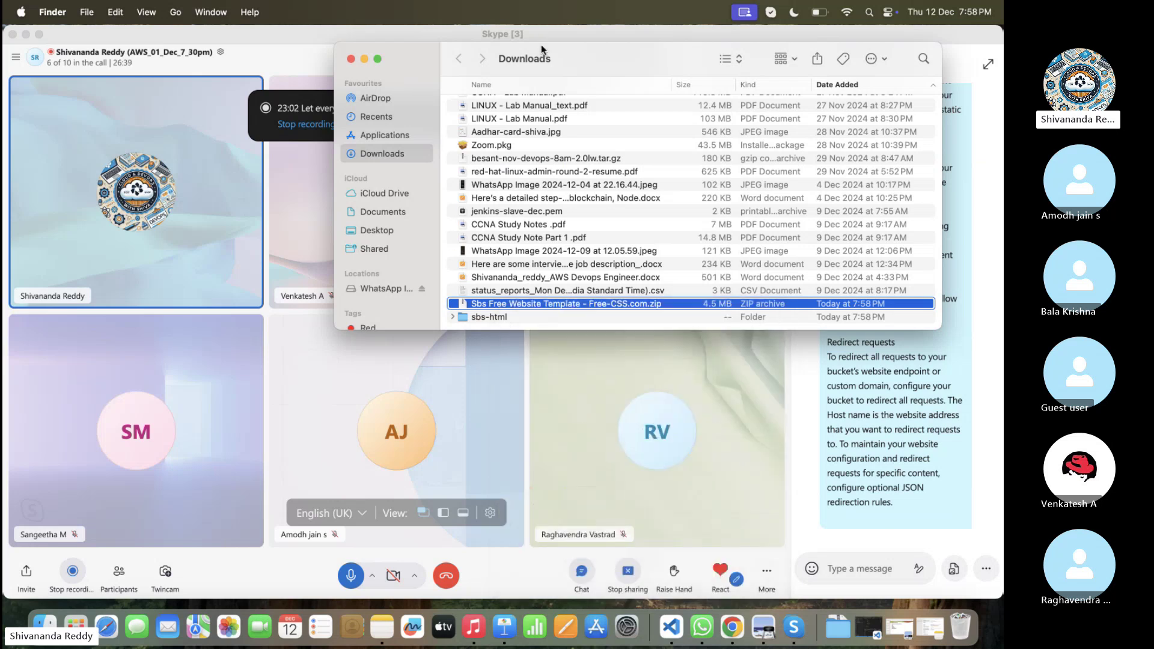
click(351, 58)
key(ctrl+Right)
key(ctrl+Right)
key(ctrl+Right)
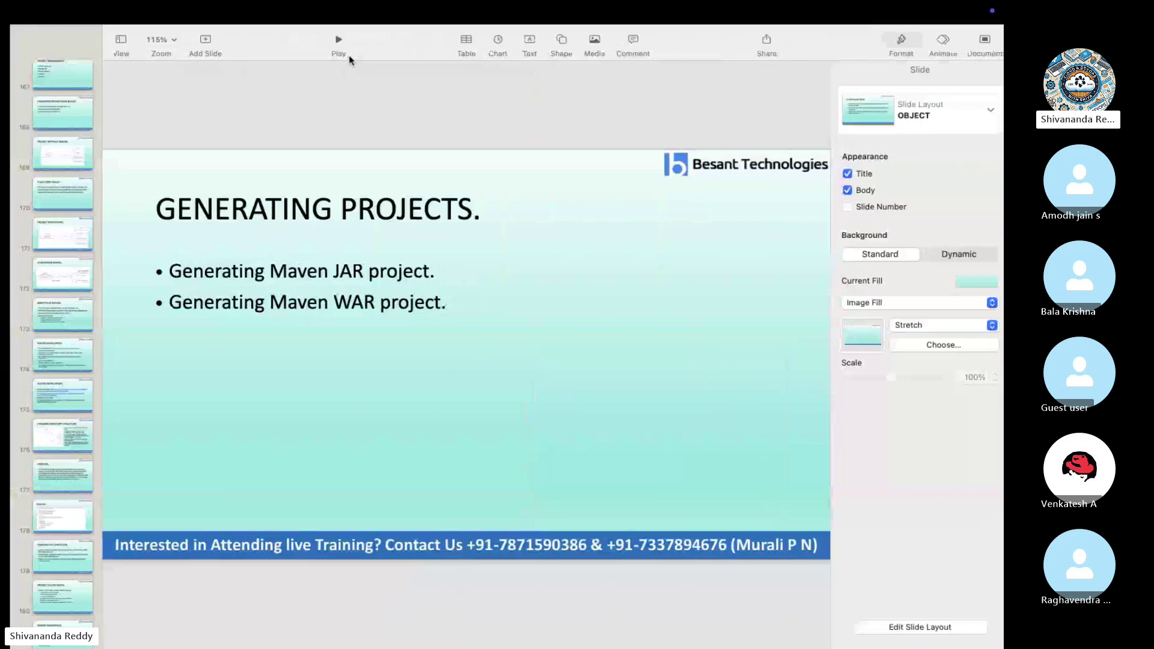
key(ctrl+Left)
key(ctrl+Left)
key(ctrl+Left)
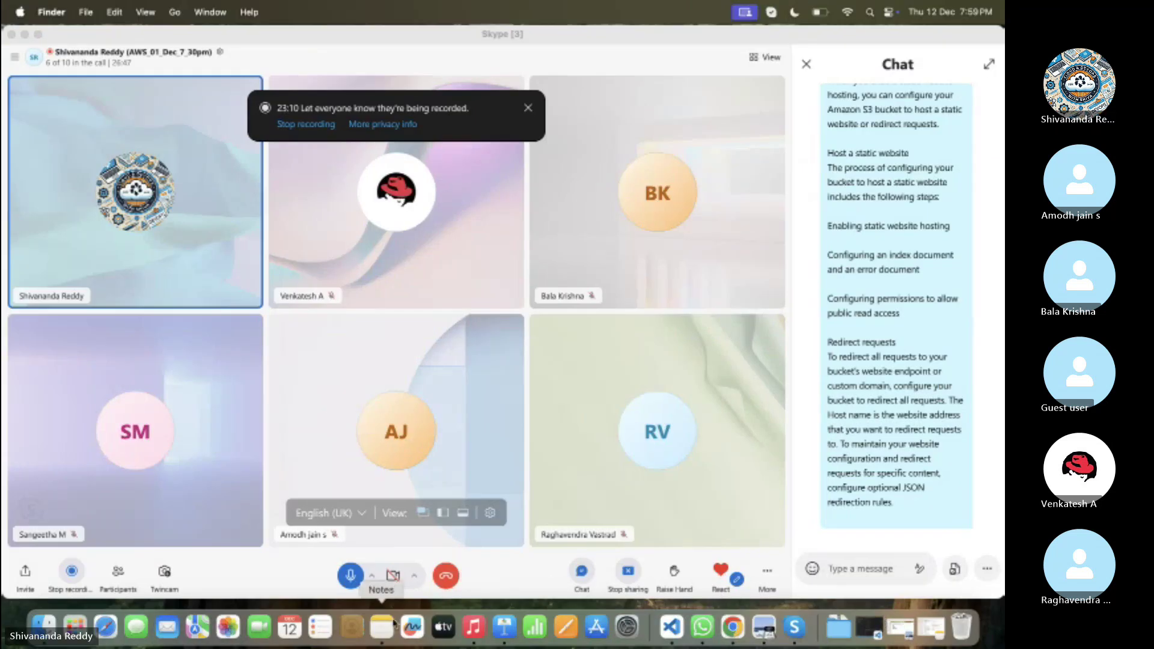
click(76, 627)
Launch iTerm full screen and change into the Downloads folder
scroll(492, 365, right, 3)
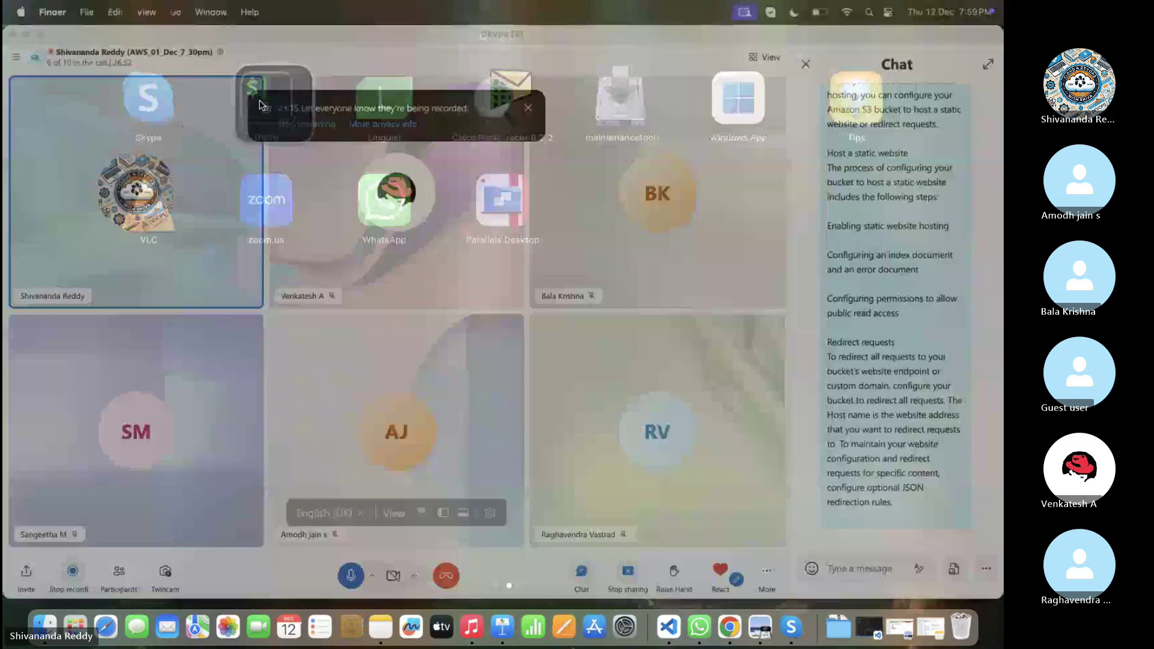
click(269, 103)
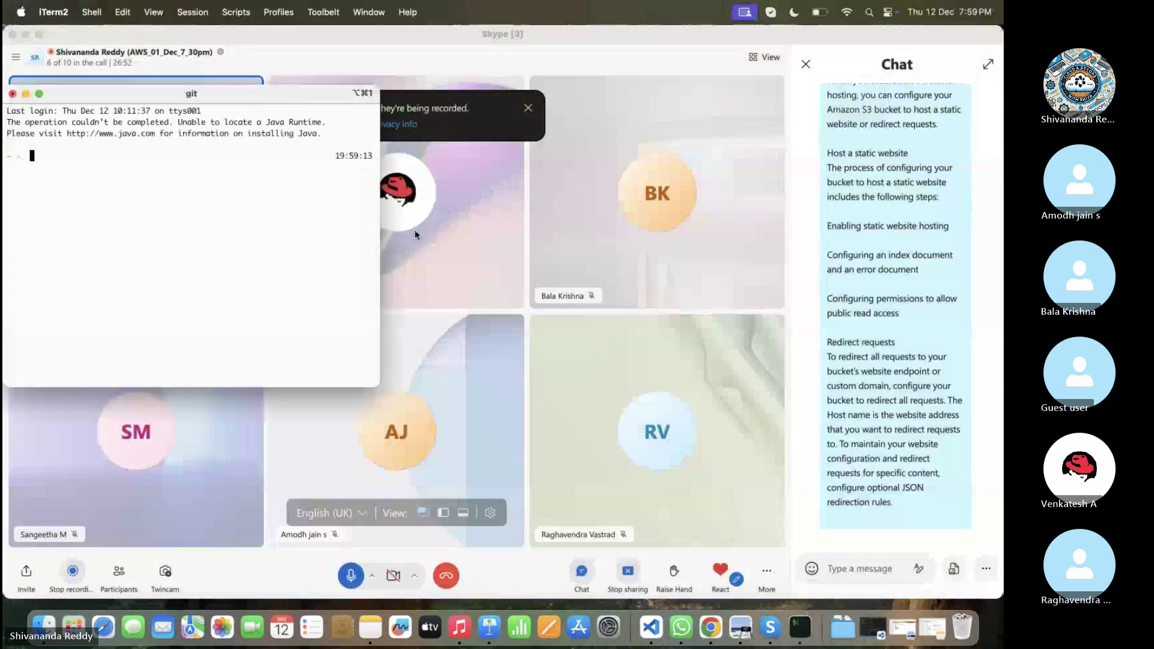
key(super+Return)
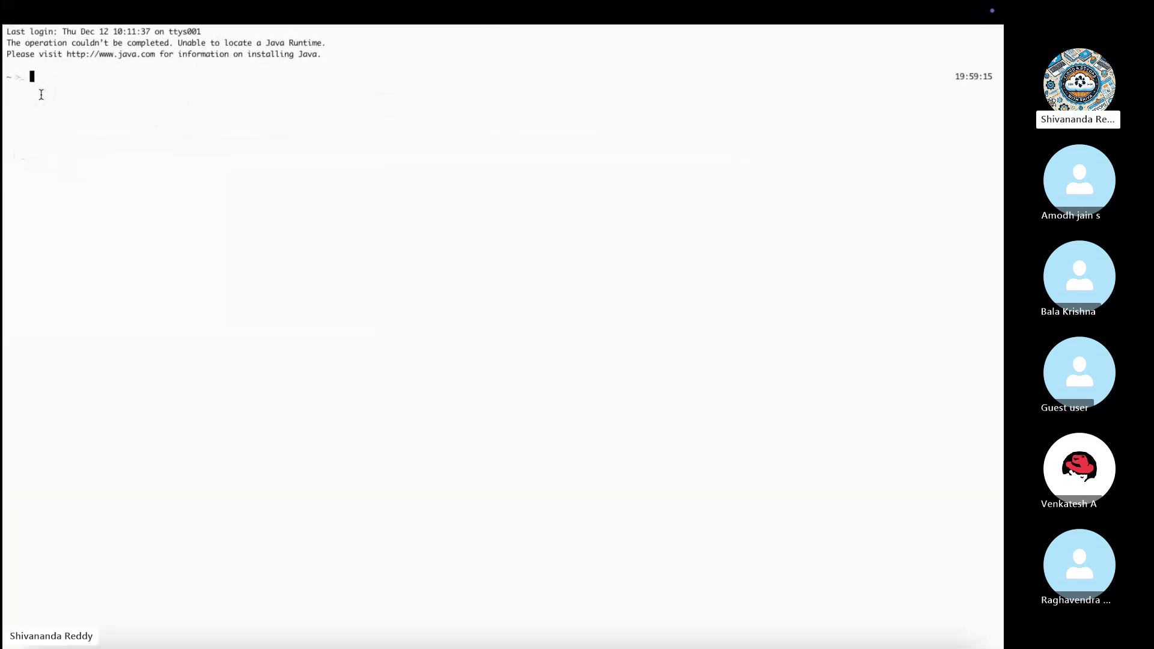
text(cd)
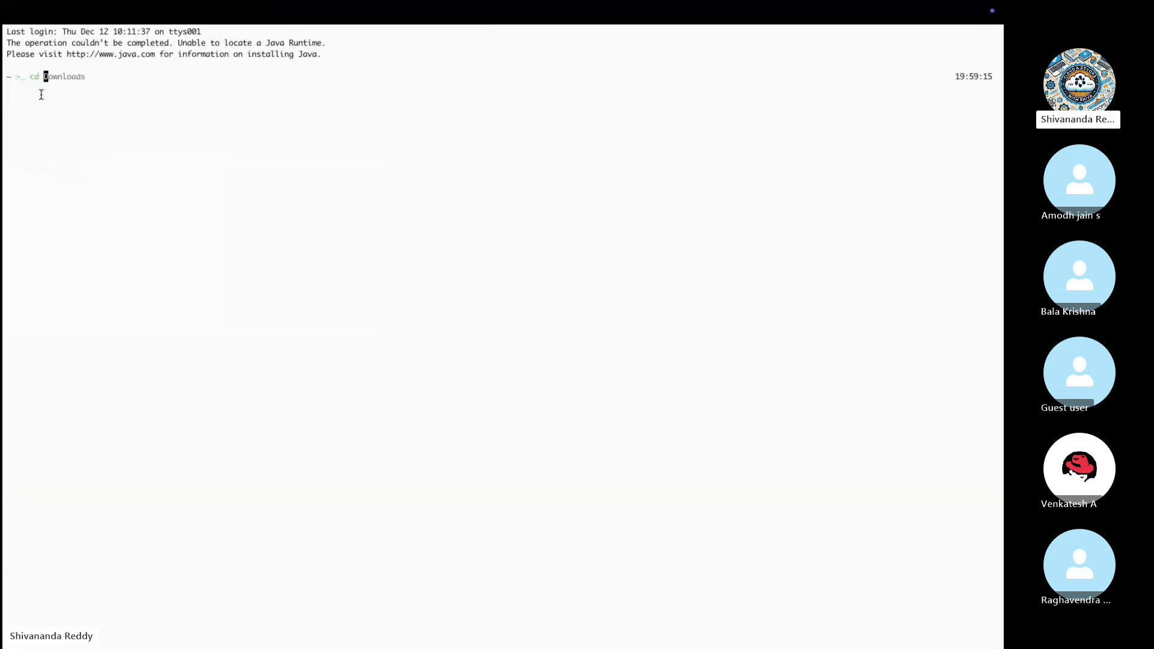
key(Right)
key(Return)
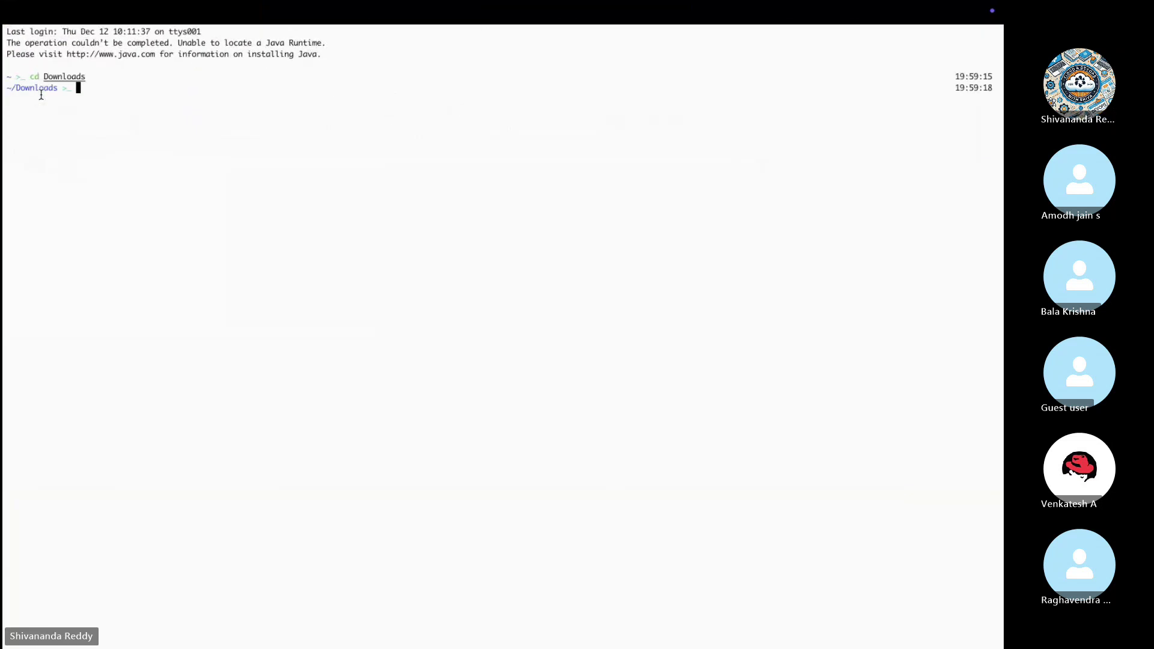
Unzip 'Sbs Free Website Template - Free-CSS.com.zip', answering A to replace all existing files
text(unzip )
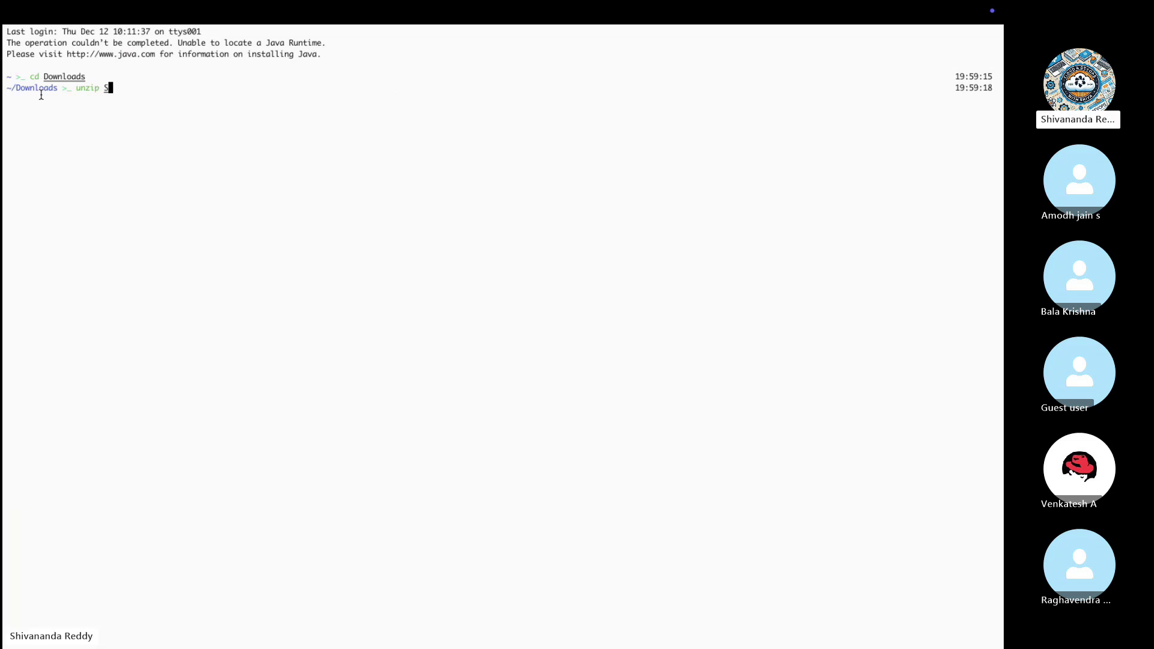
text(Sbs\ Free\ Website\ Template\ -\ Free-CSS.com.zip)
key(Return)
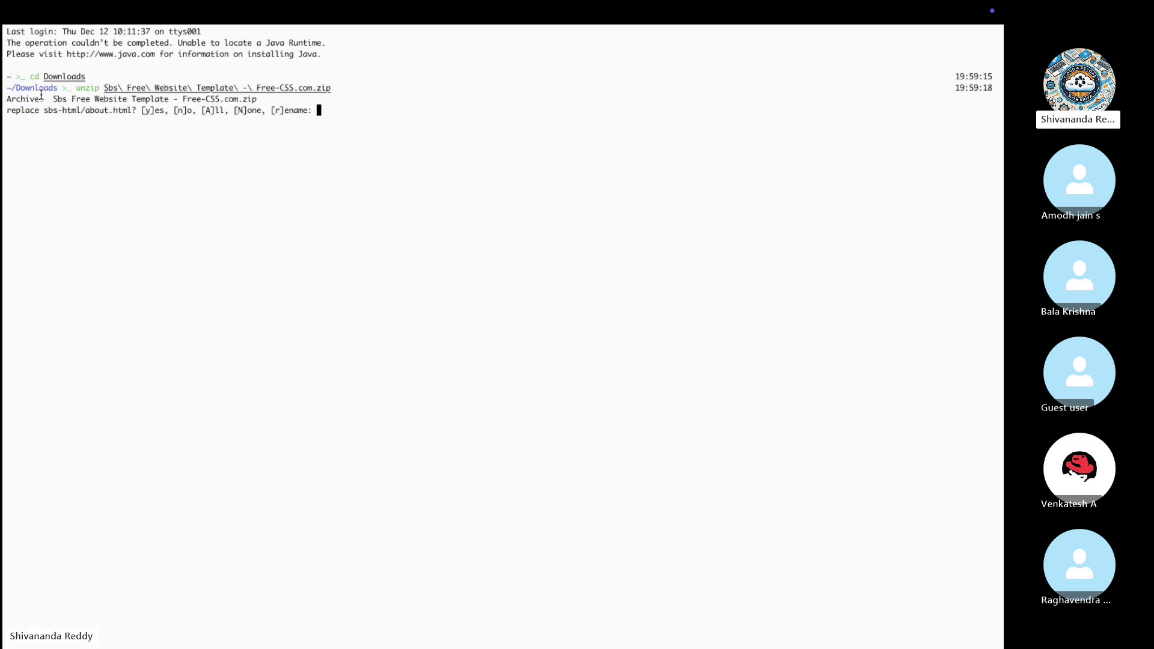
text(Y)
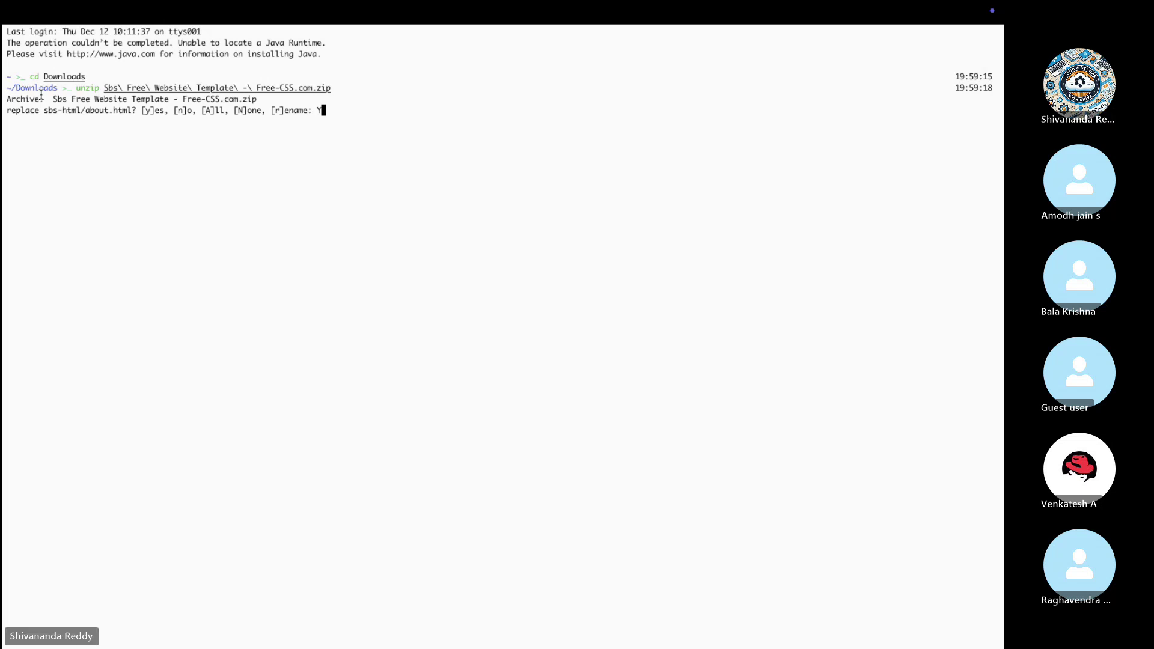
key(BackSpace)
text(A)
key(Return)
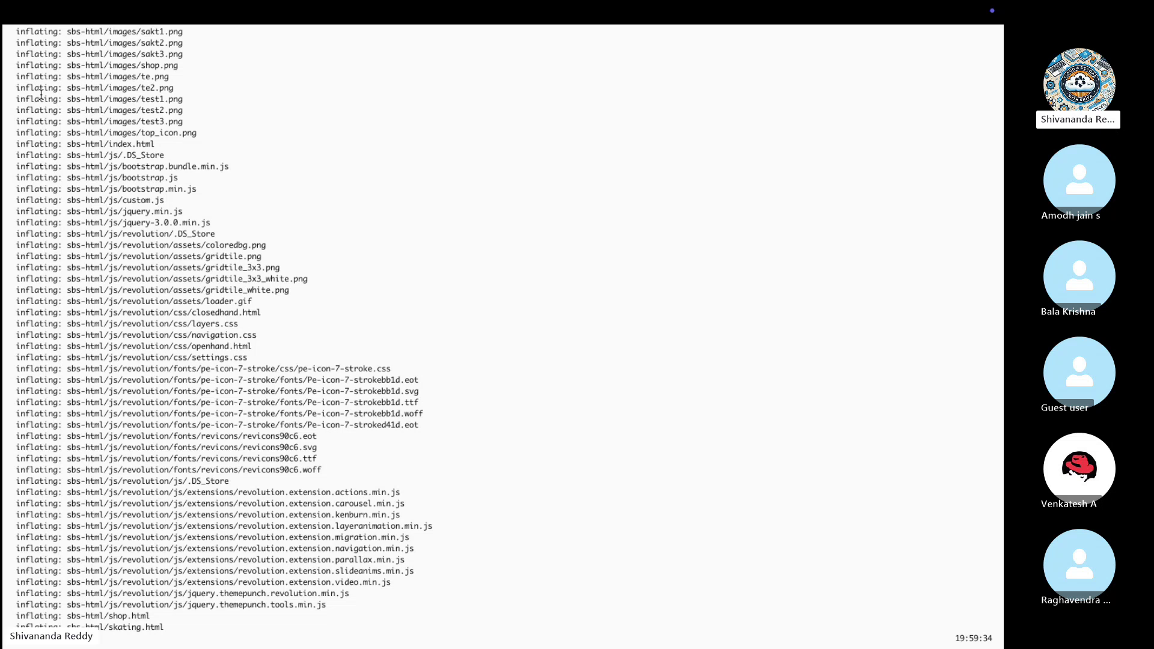
key(ctrl+Left)
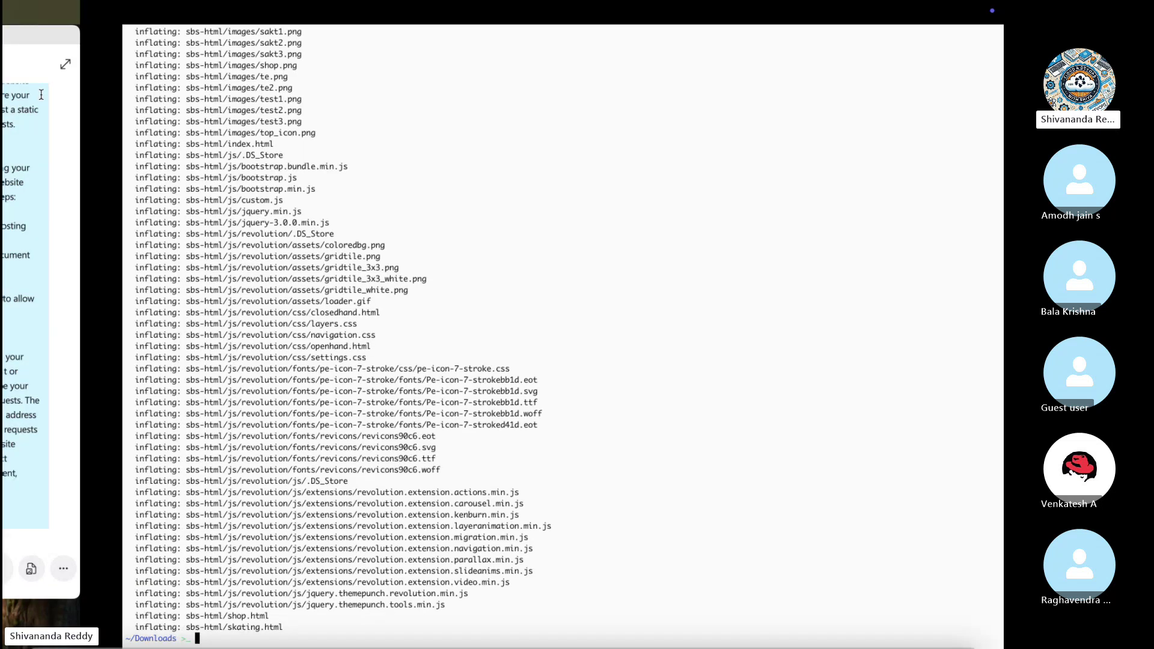
key(ctrl+Right)
key(ctrl+Right)
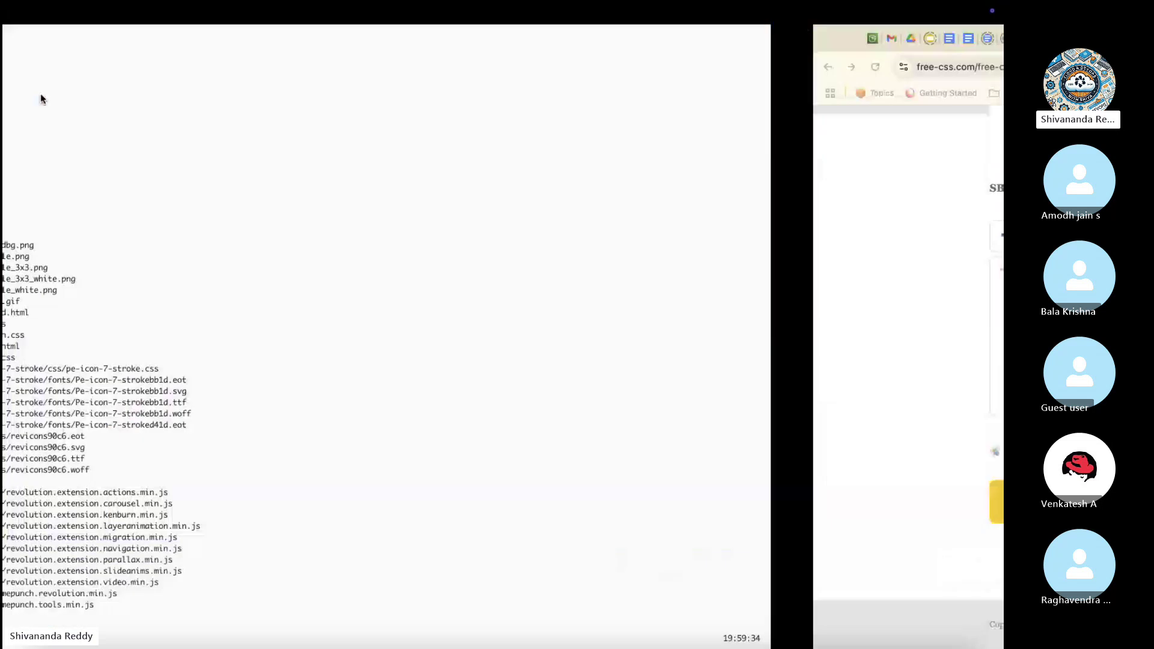
Add the Downloads/sbs-html folder to the S3 upload list, confirming all 99 files
key(ctrl+Right)
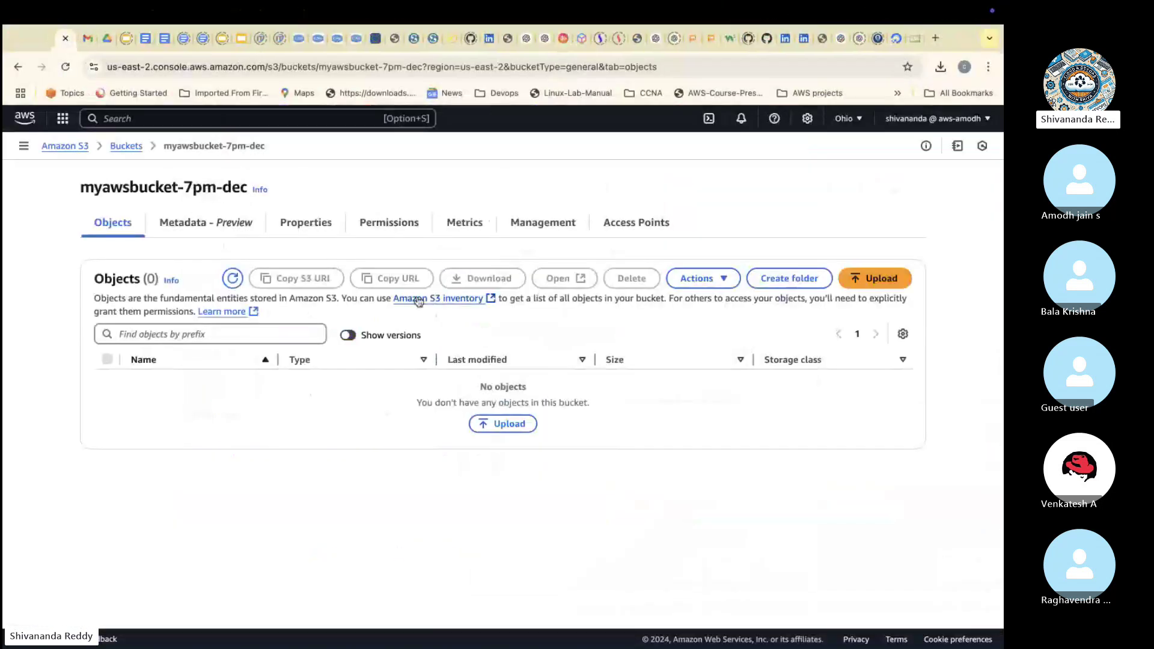
click(878, 278)
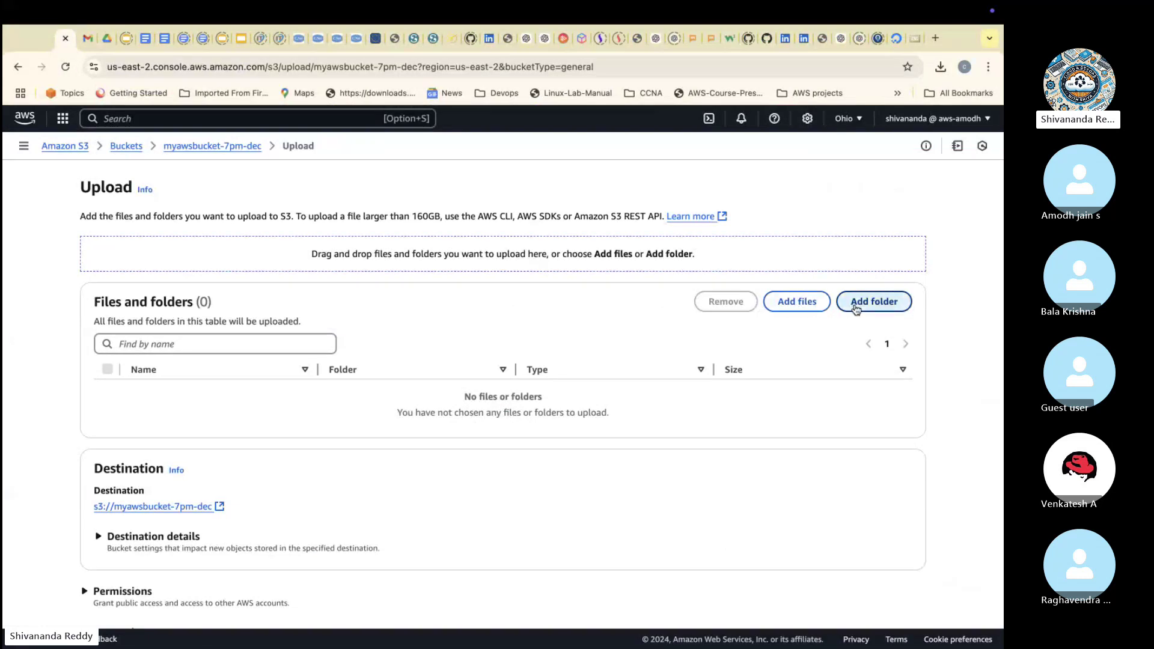
click(856, 303)
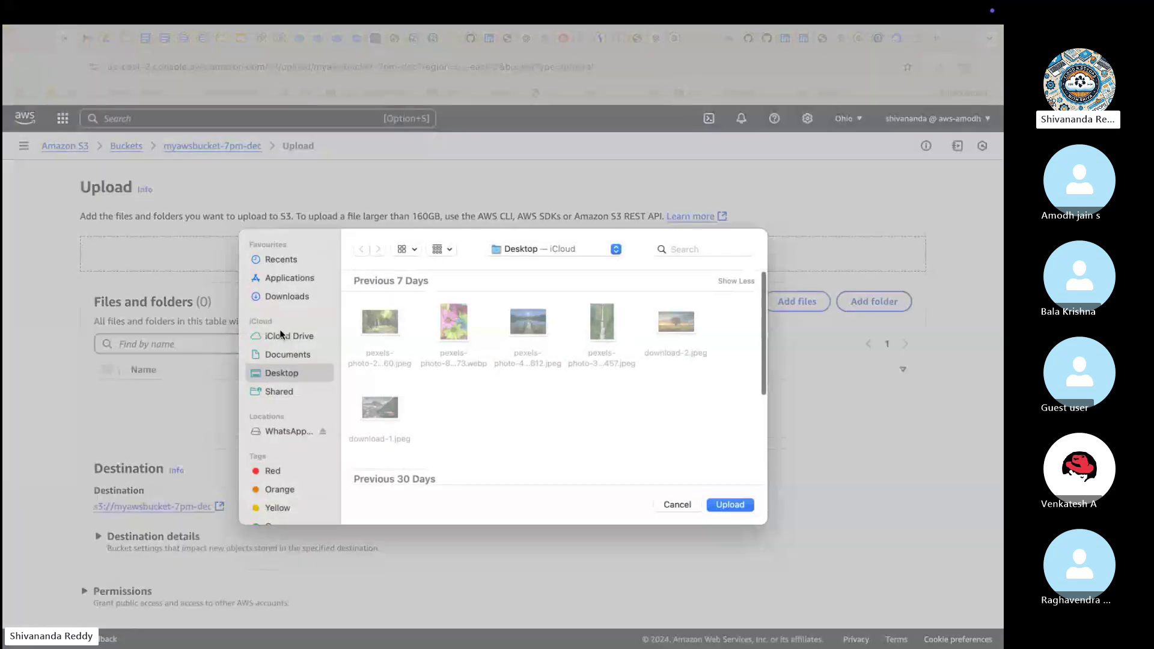
click(287, 297)
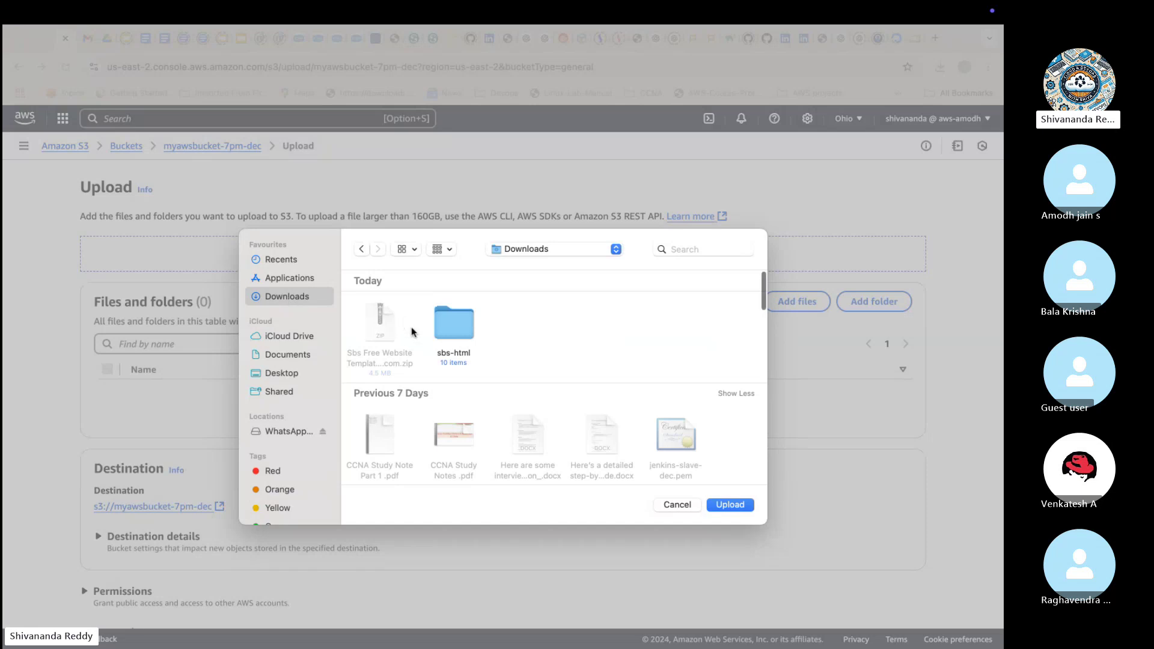
double_click(457, 325)
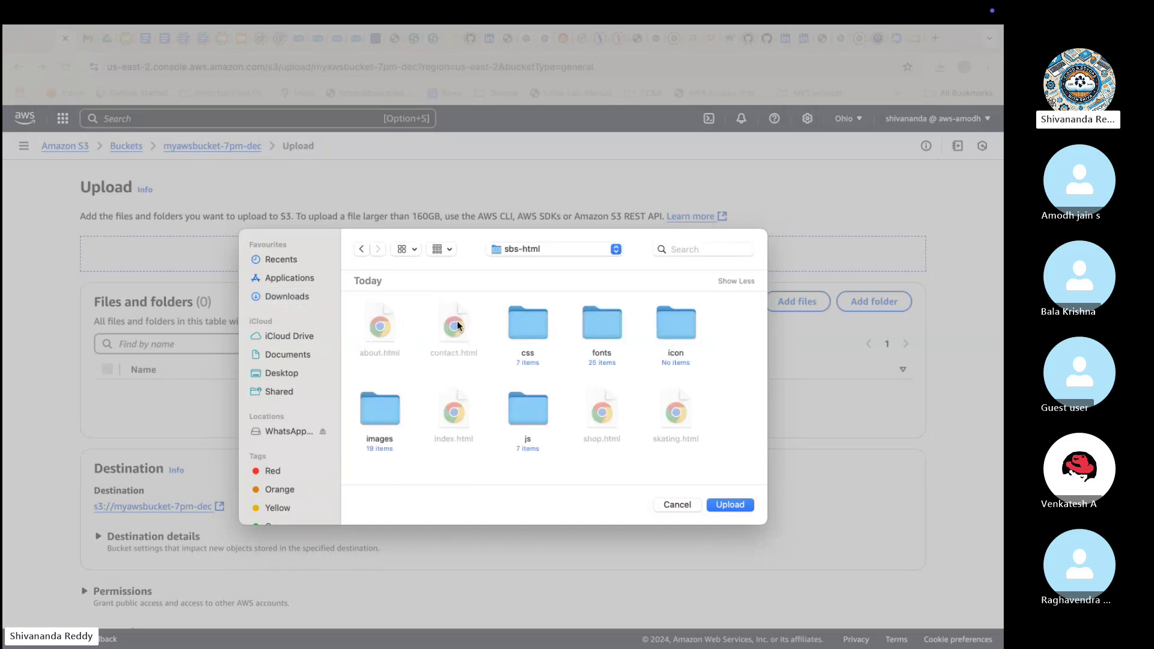
click(742, 506)
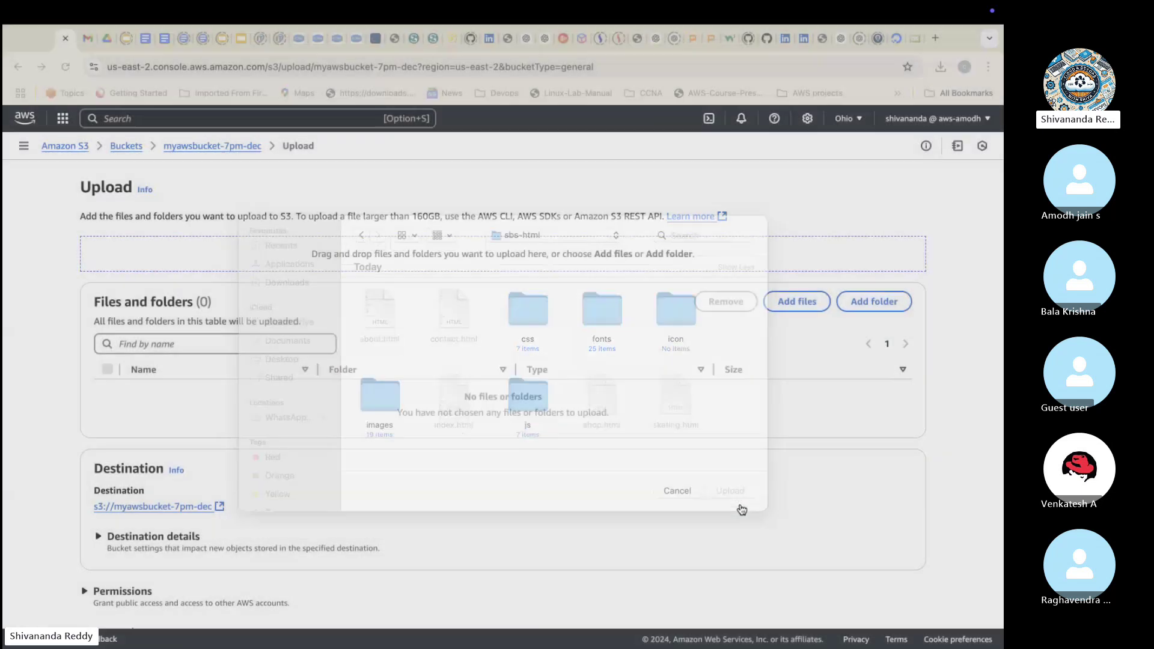
click(616, 161)
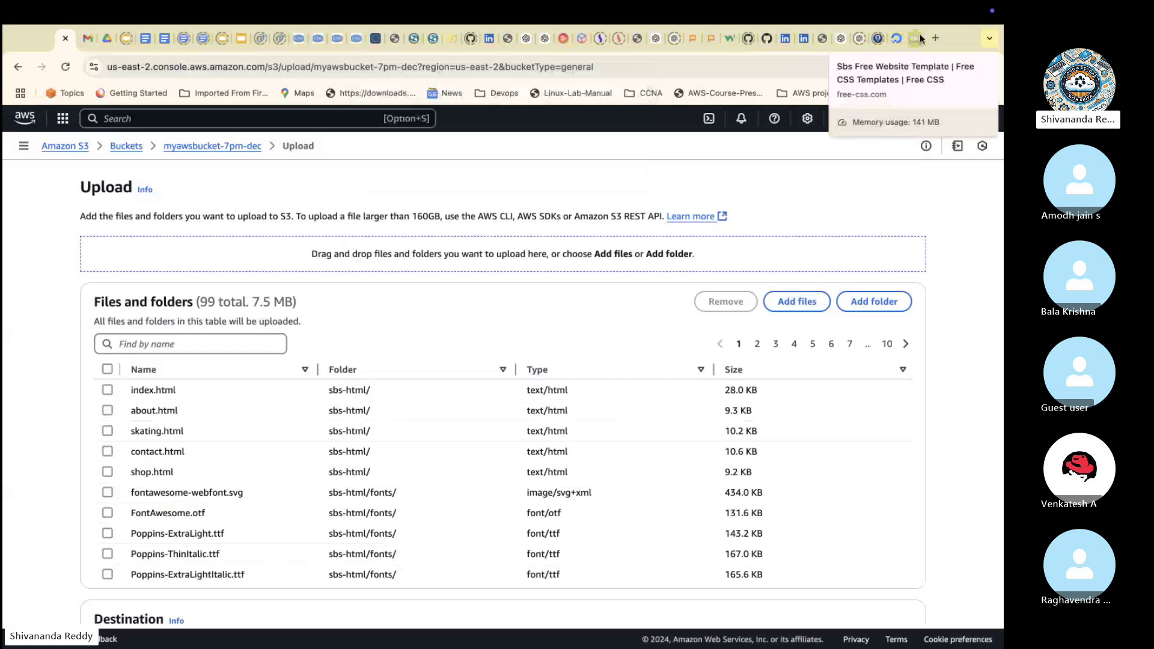
click(920, 38)
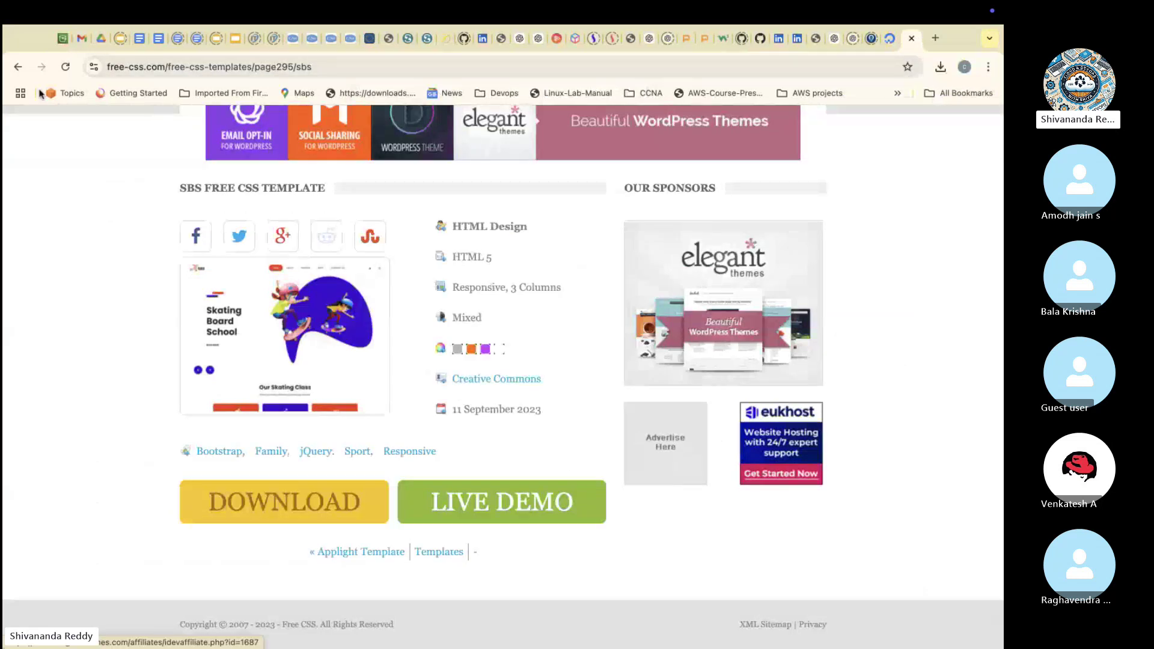
Copy the free-css.com templates page URL and send it in the Skype chat
click(18, 67)
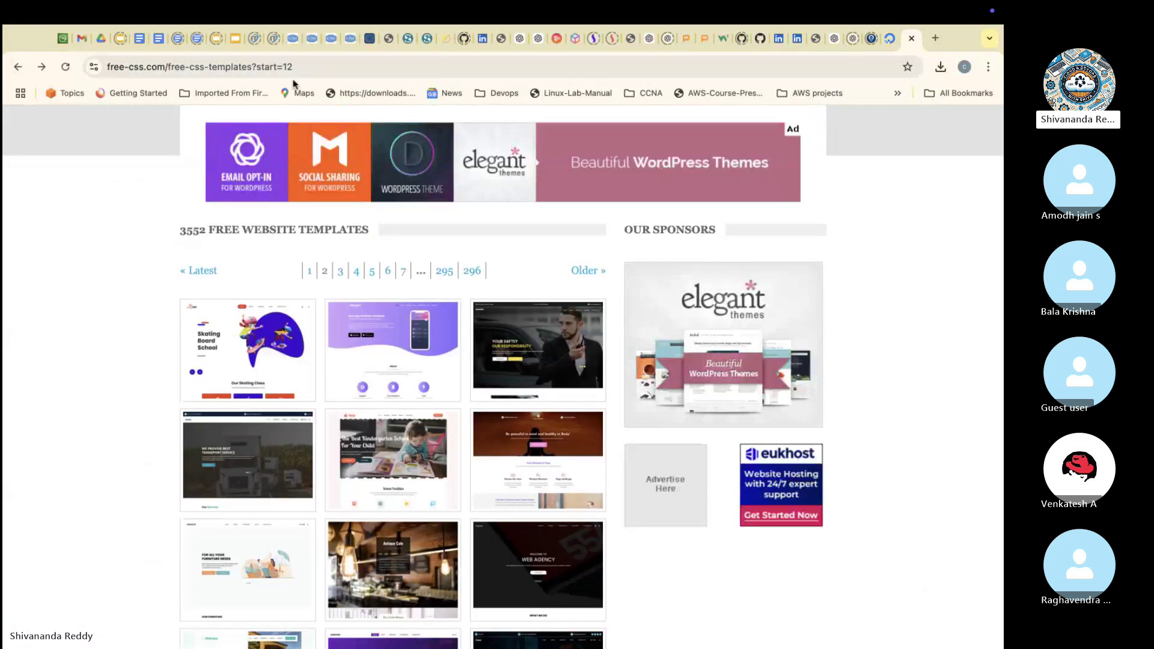
click(284, 67)
key(super+c)
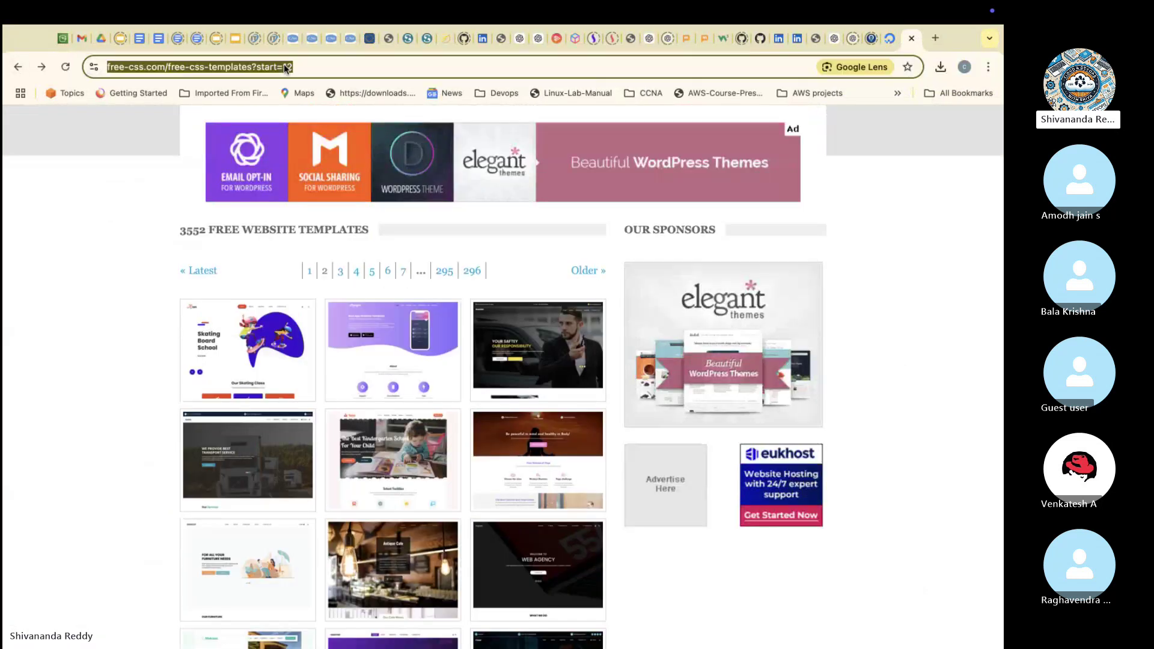
key(ctrl+Left)
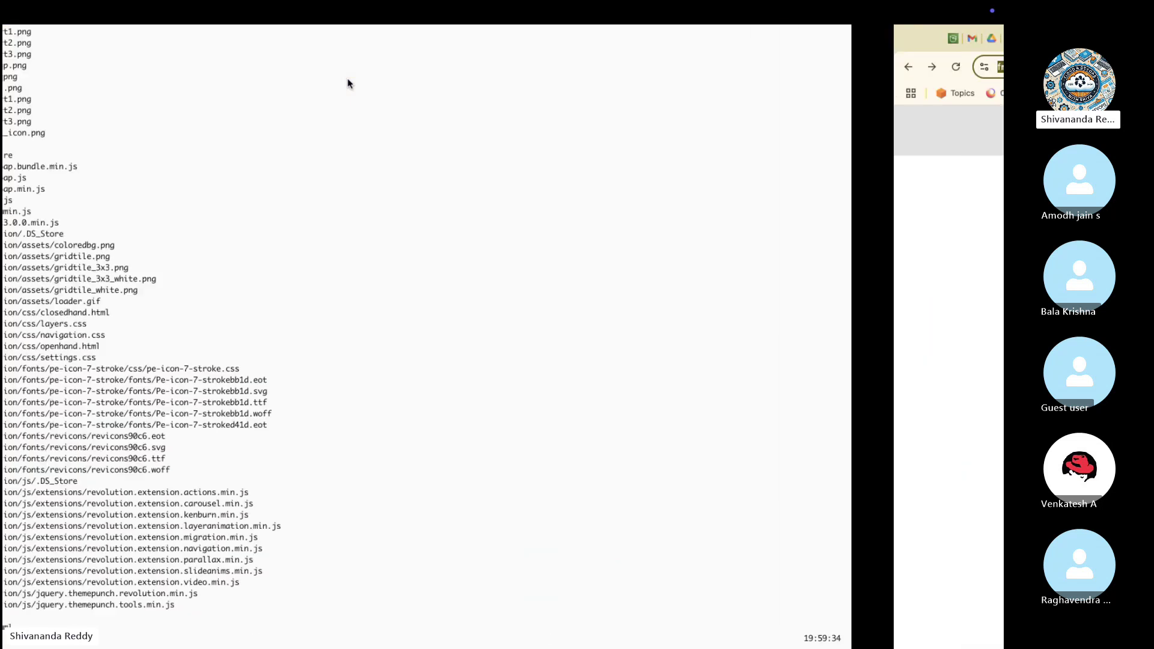
key(ctrl+Left)
click(858, 565)
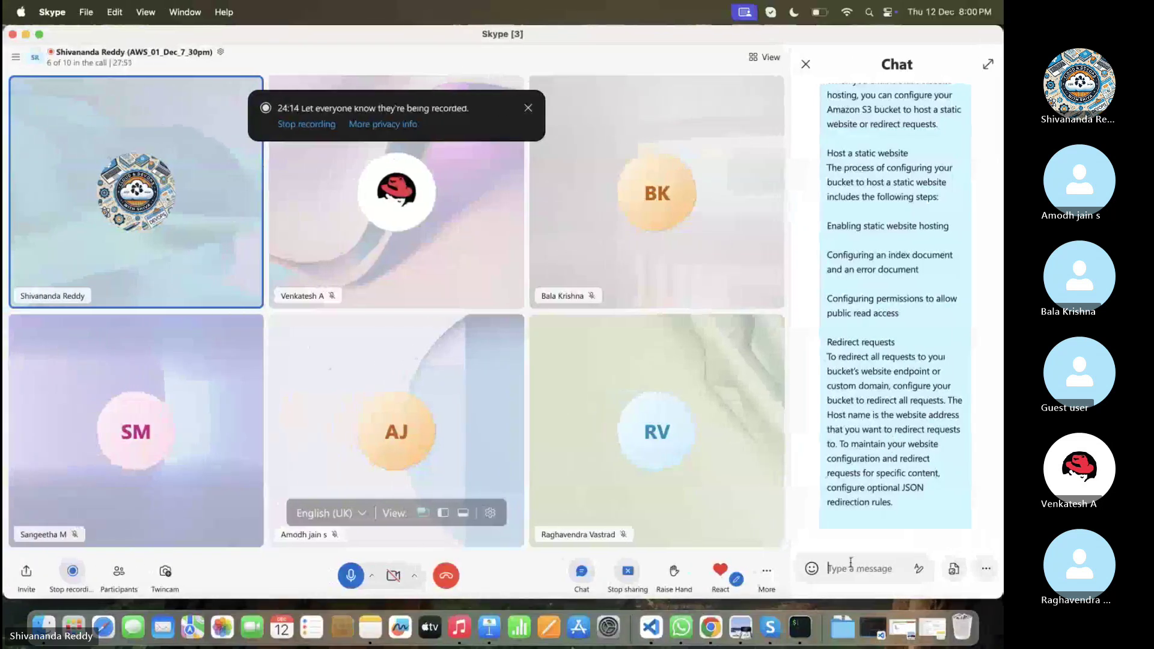
key(super+v)
key(Return)
Return to the S3 upload page and start uploading the 99 files
key(ctrl+Right)
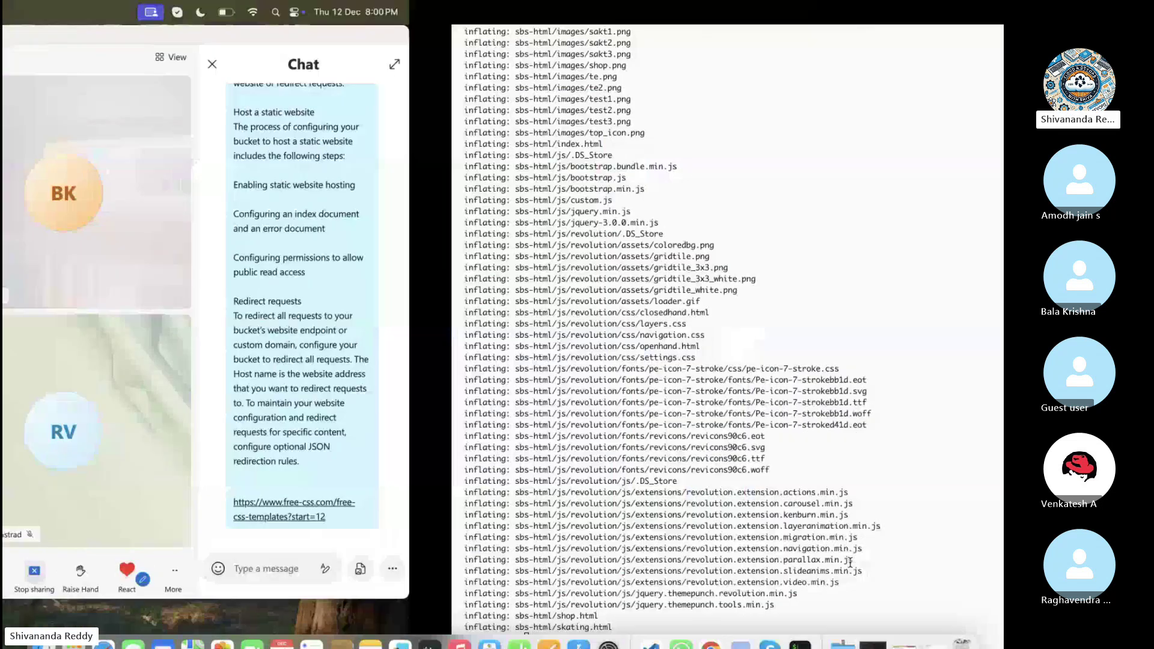
key(ctrl+Left)
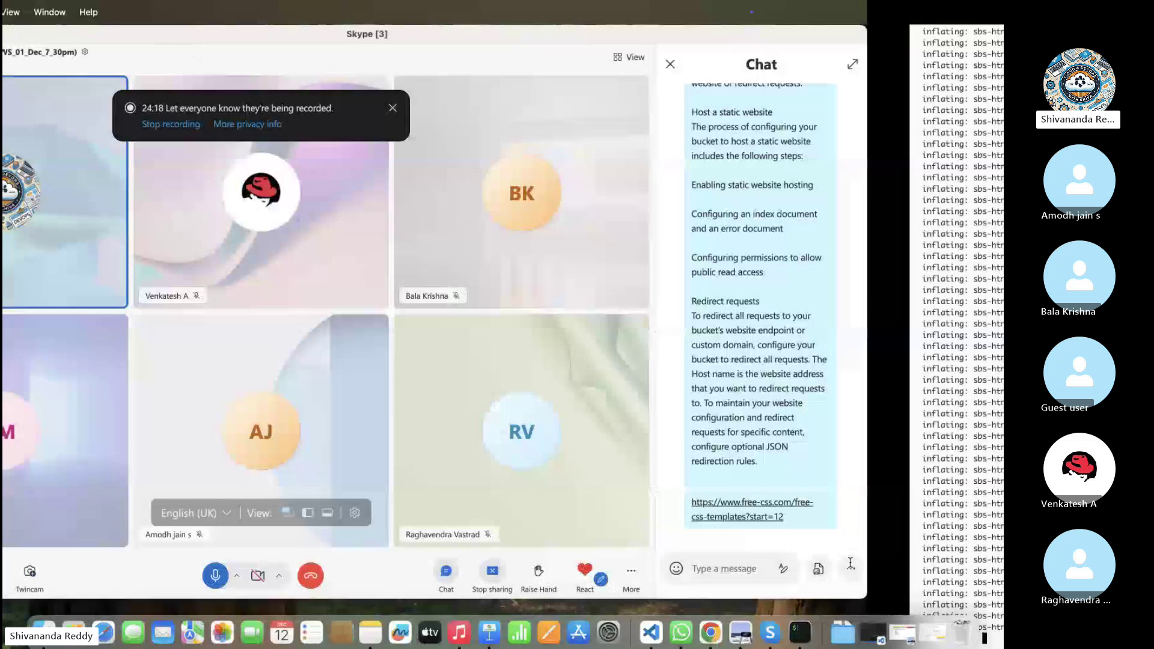
key(ctrl+Left)
click(58, 40)
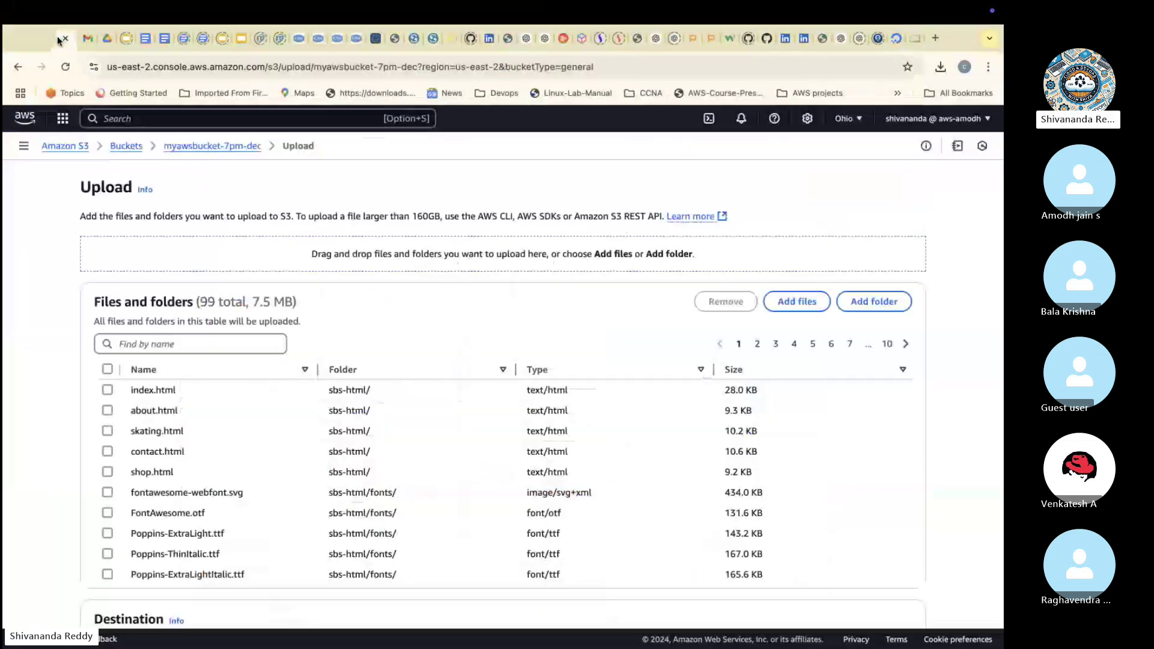
scroll(837, 593, down, 5)
click(892, 592)
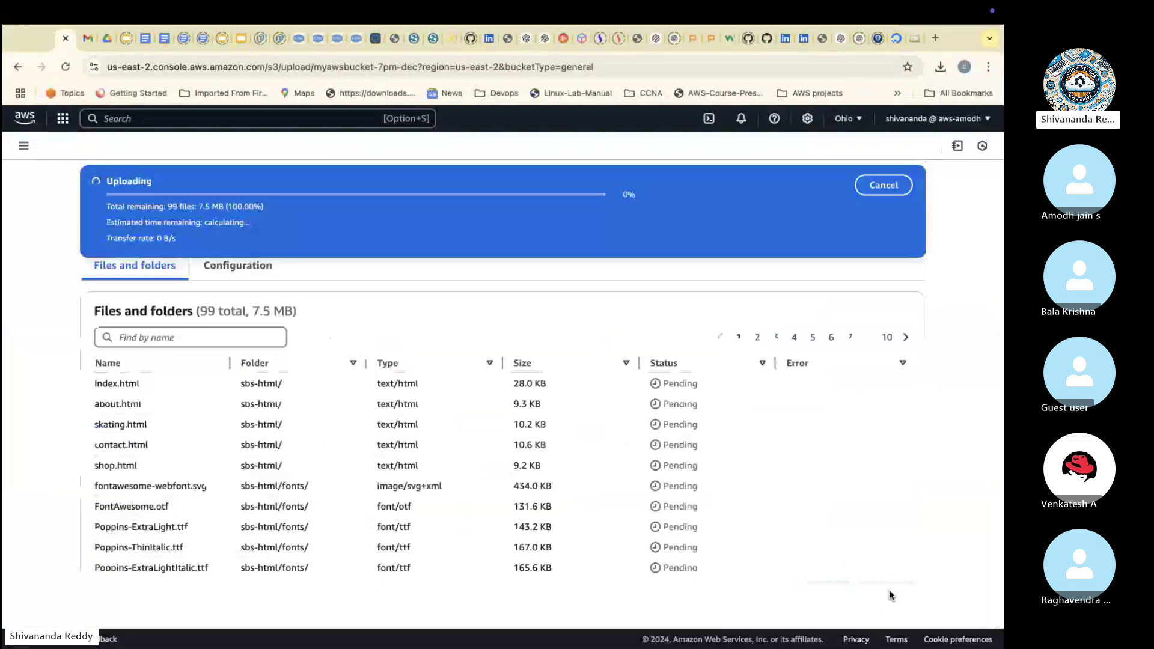
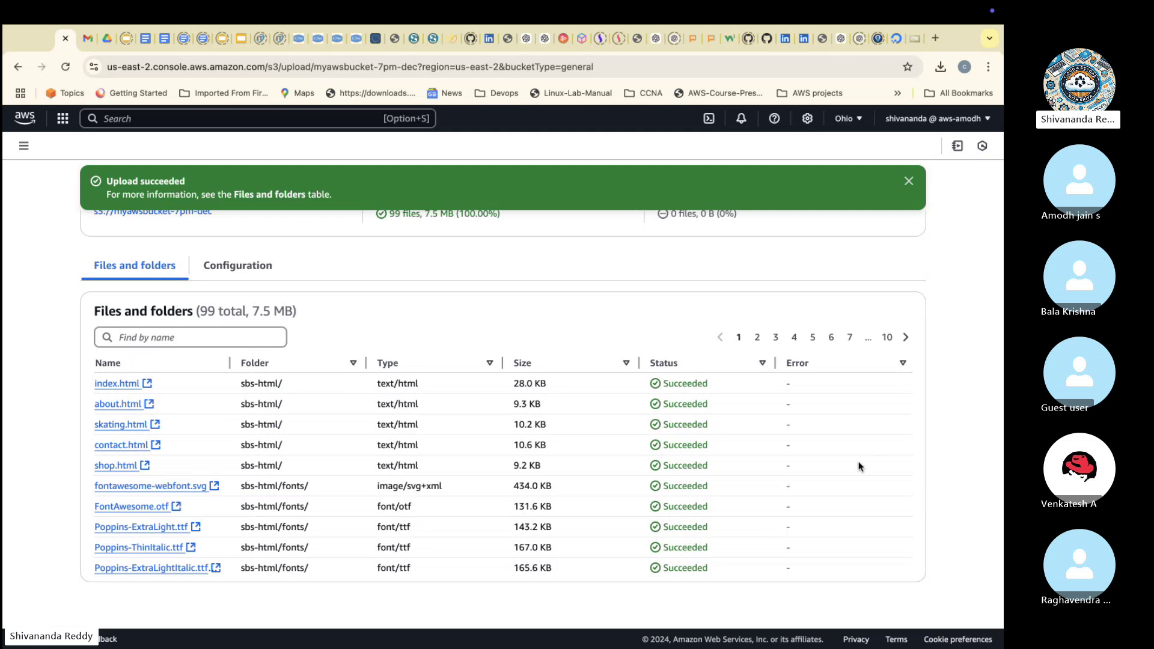
Close the finished upload status and select the sbs-html/ folder in myawsbucket-7pm-dec
scroll(781, 475, up, 3)
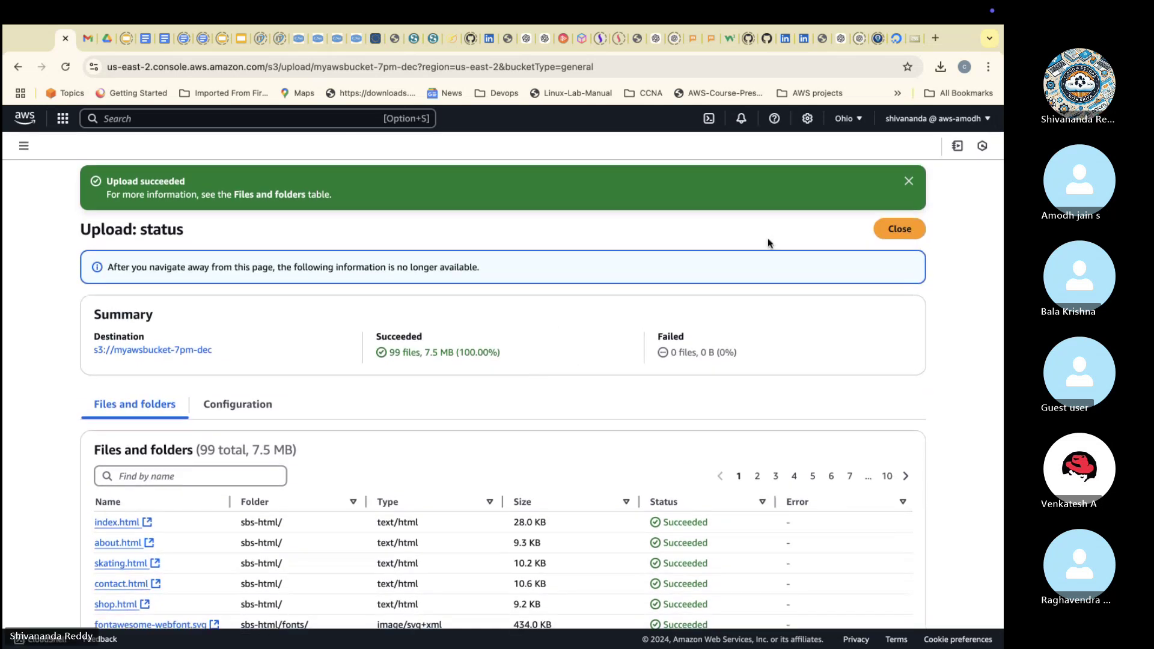
click(900, 229)
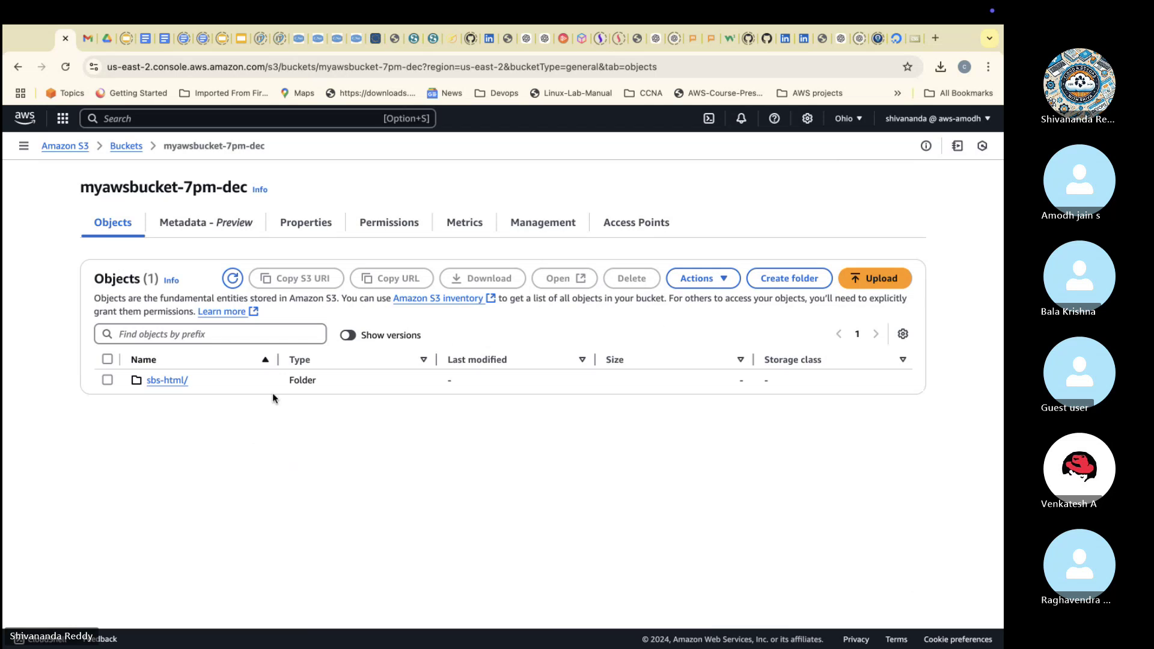
click(108, 380)
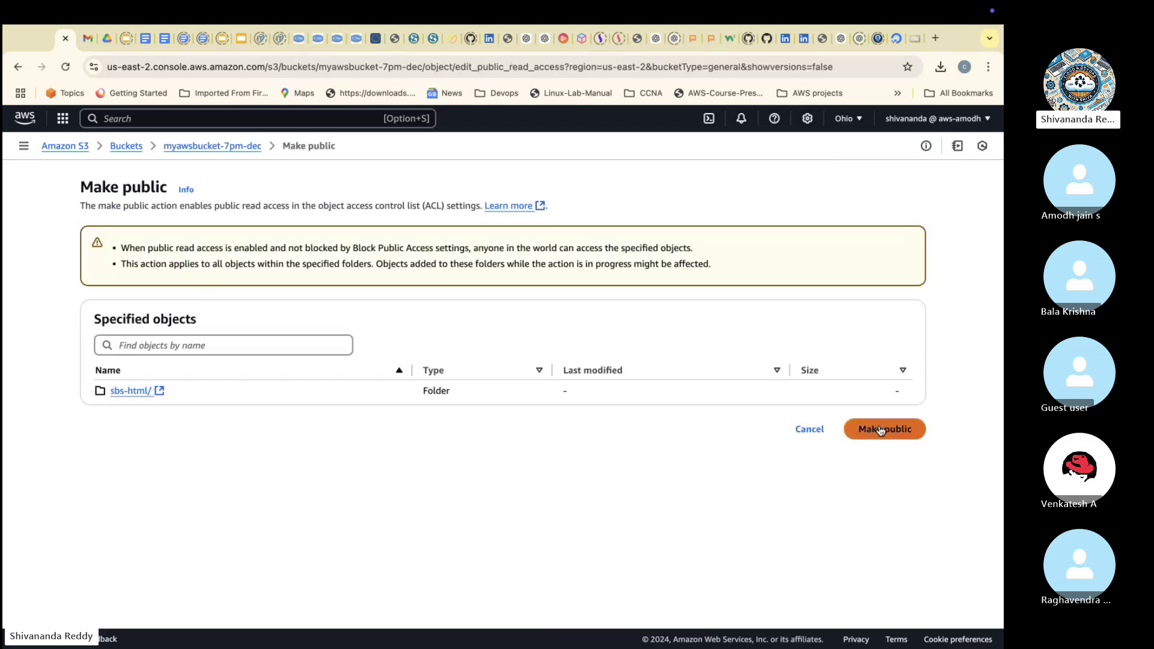
Make the 99 sbs-html objects (7.5 MB) public and close the status summary
click(880, 430)
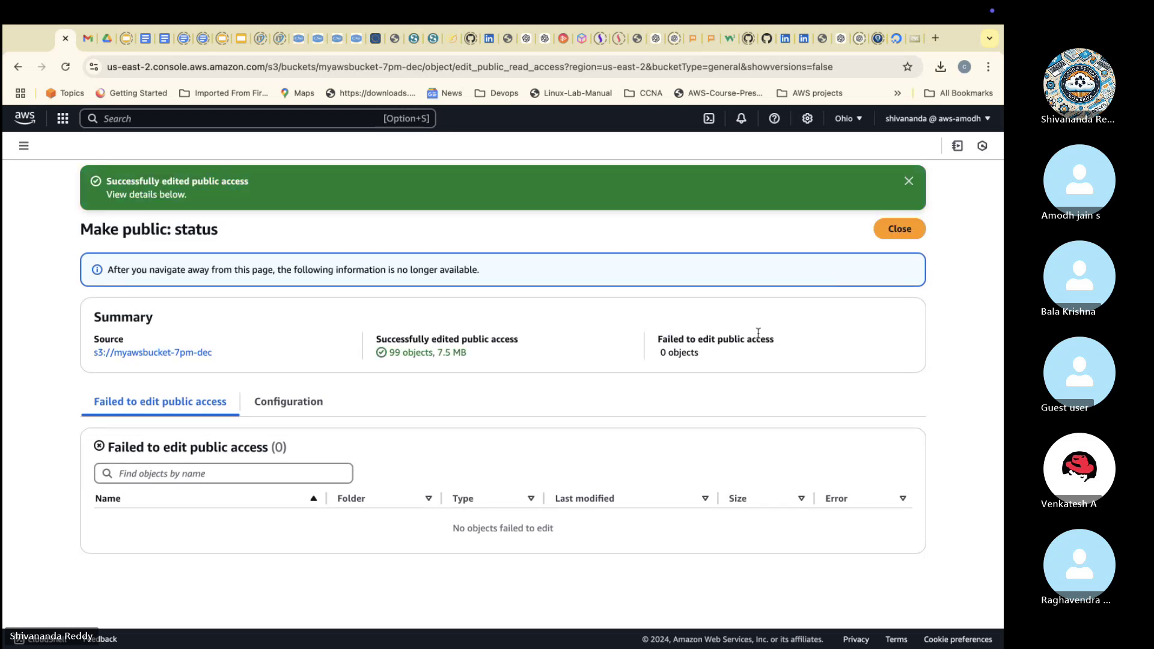
click(900, 228)
Open the sbs-html folder and the details of its index.html object
click(165, 380)
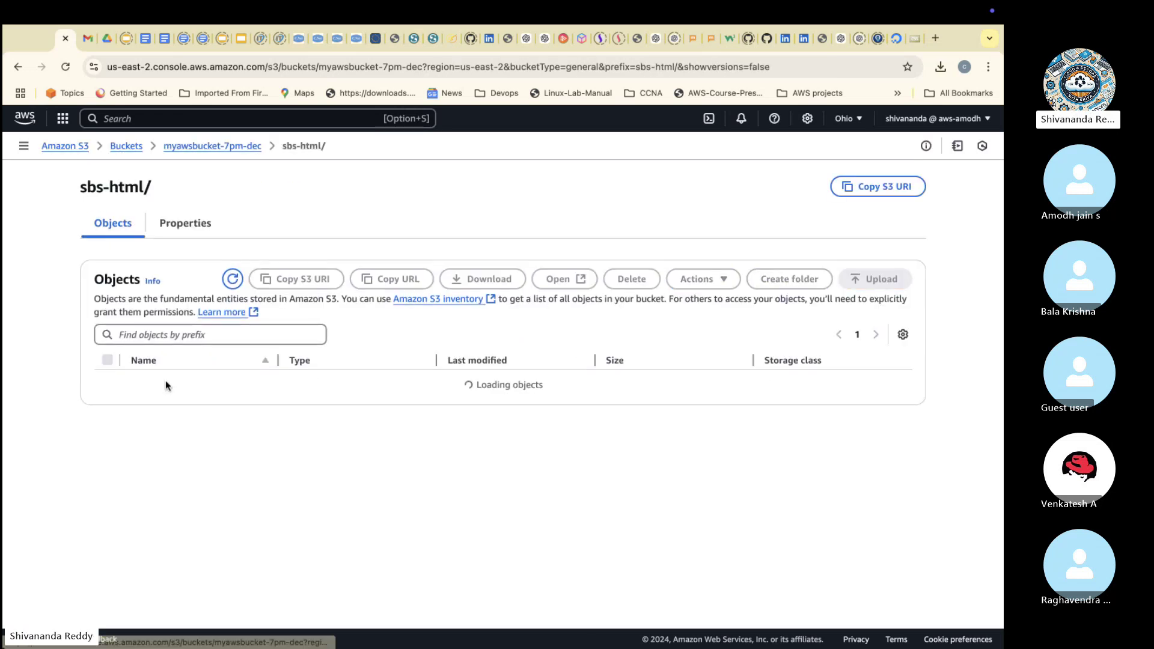
scroll(164, 472, down, 1)
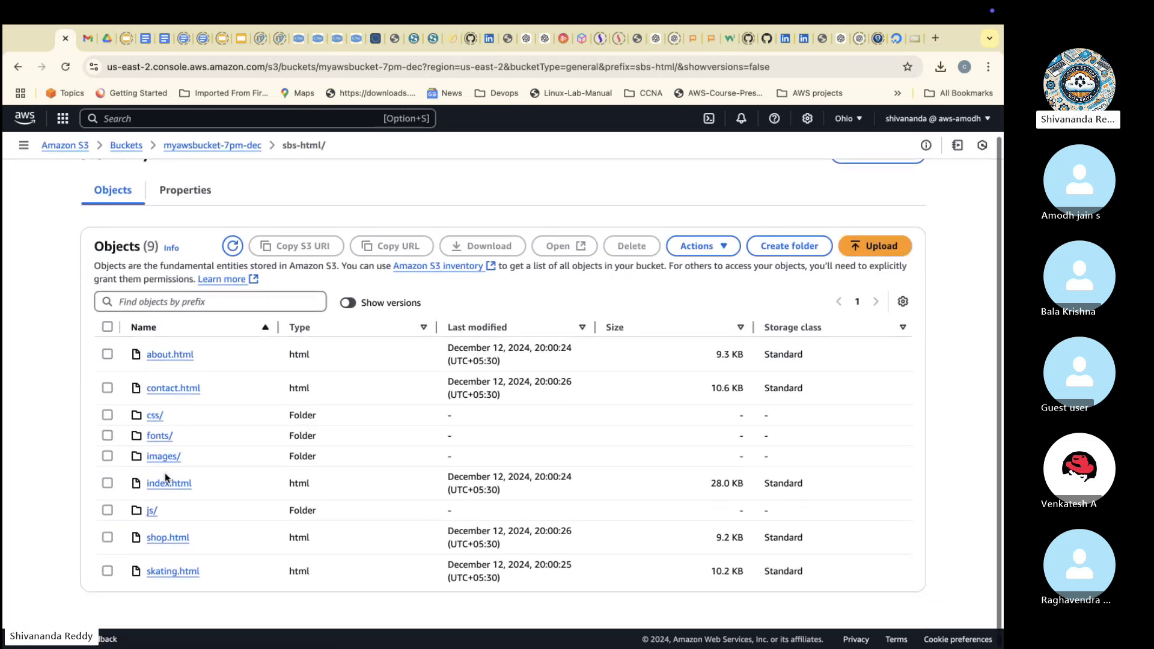
drag(211, 485, 143, 485)
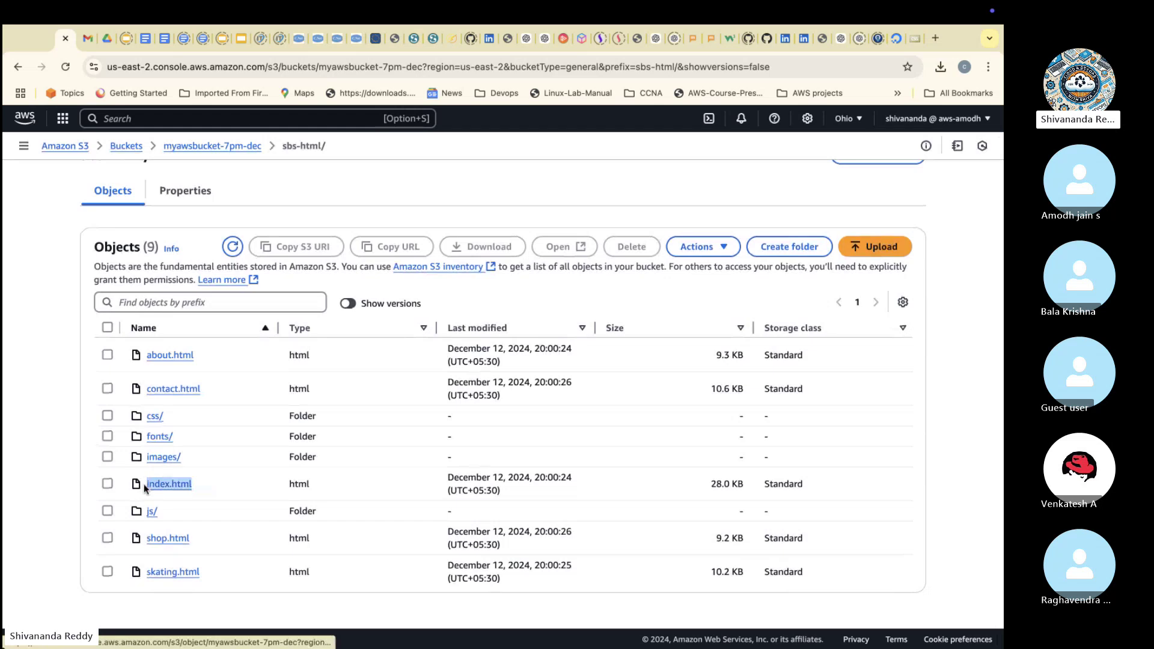
click(148, 484)
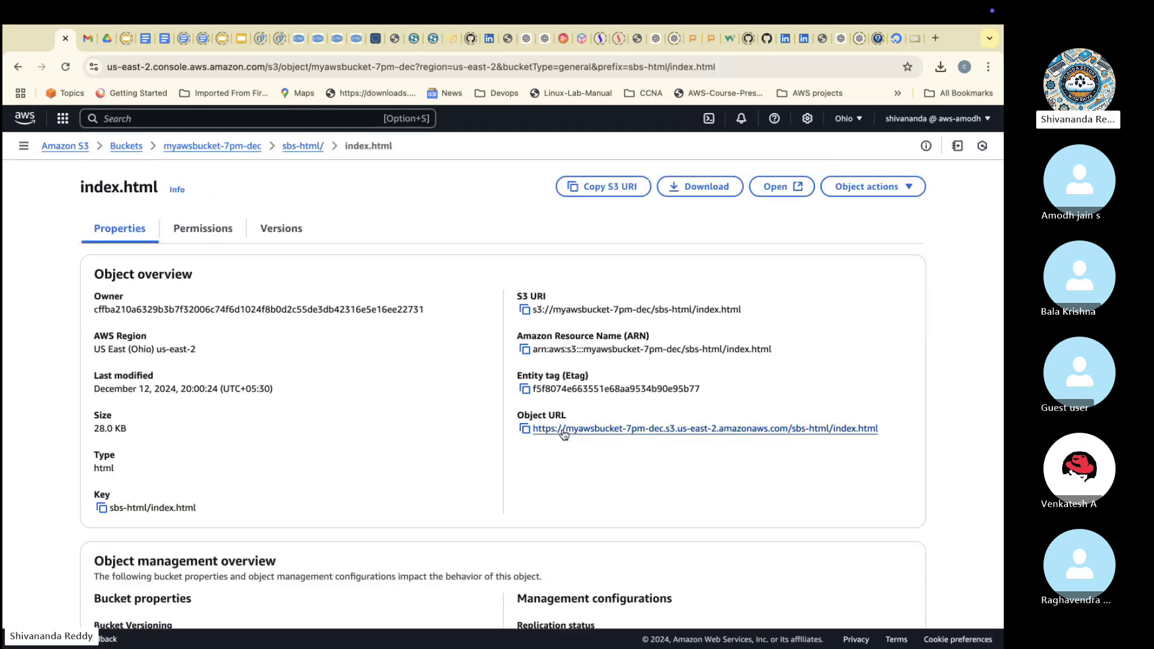
Open index.html's Object URL in an incognito window and select the site's address
right_click(563, 428)
click(598, 464)
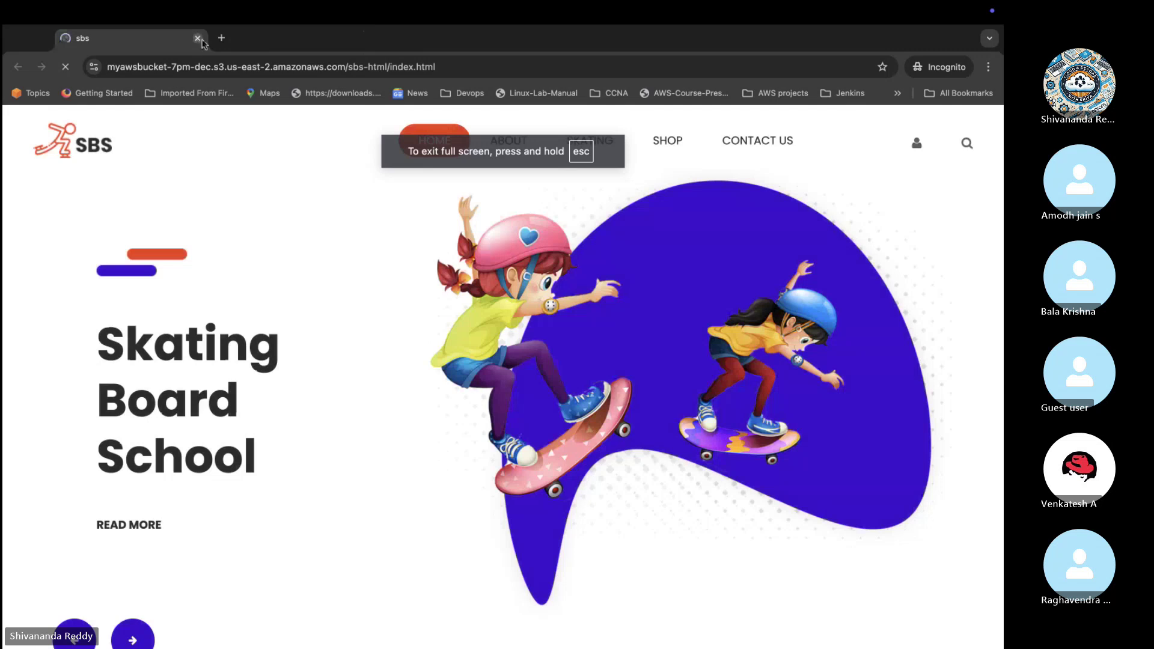
click(282, 61)
key(super+c)
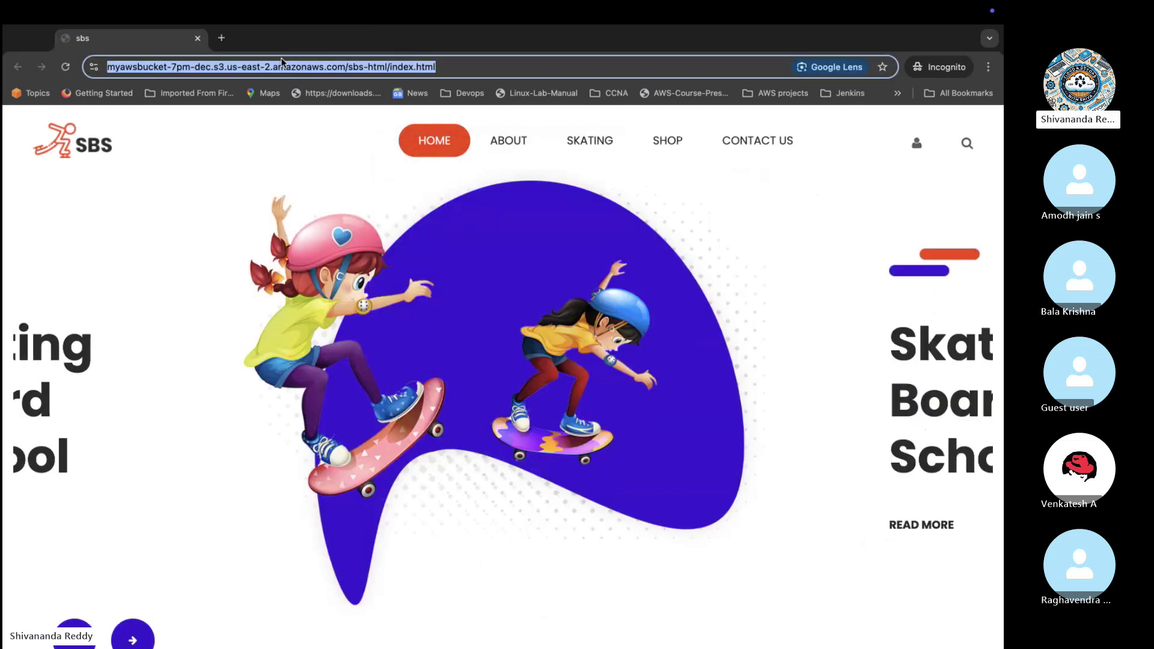
key(ctrl+Left)
key(ctrl+Left)
key(ctrl+Left)
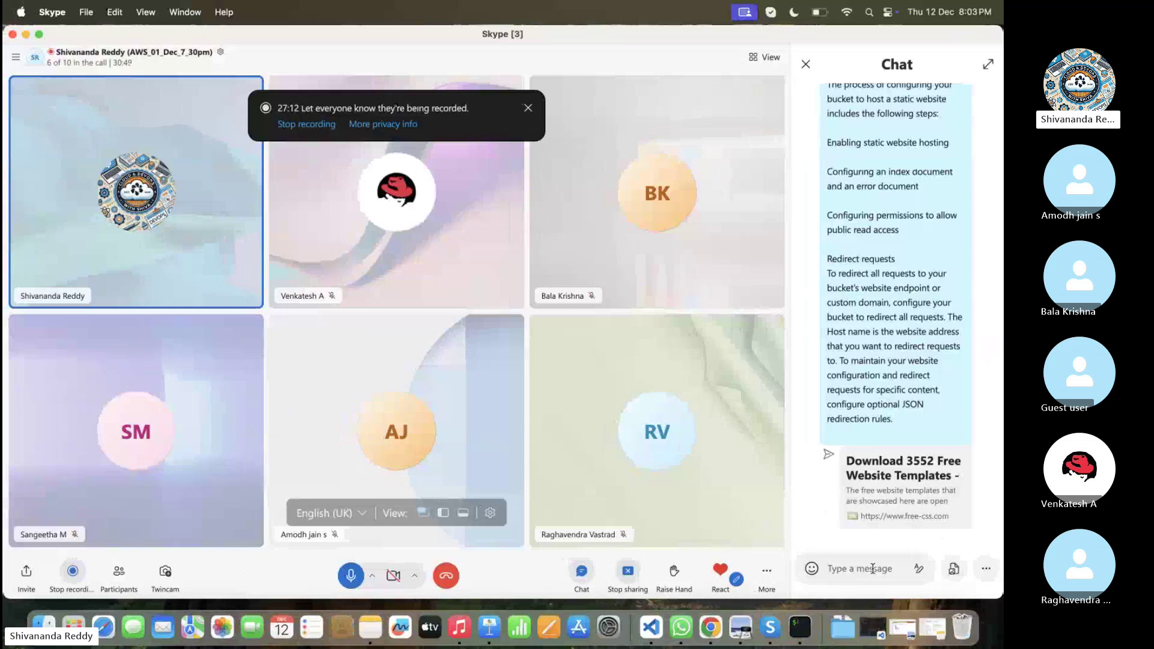
Post the SBS site's object URL in the Skype meeting chat, then return to the site
key(super+v)
key(Return)
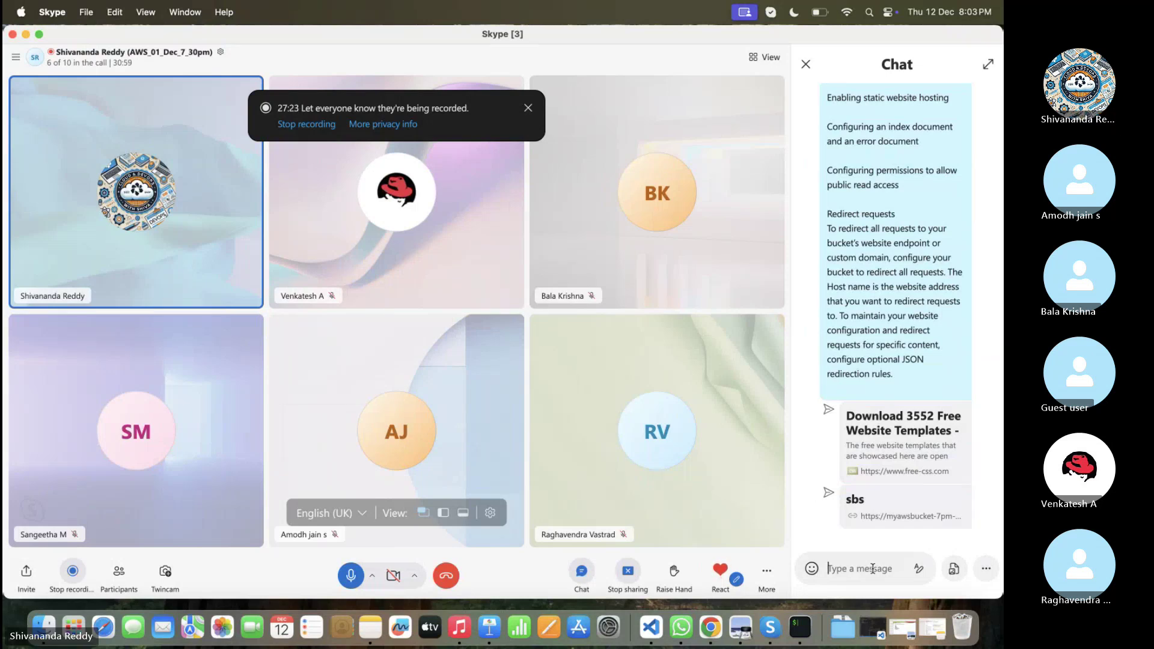
key(ctrl+Right)
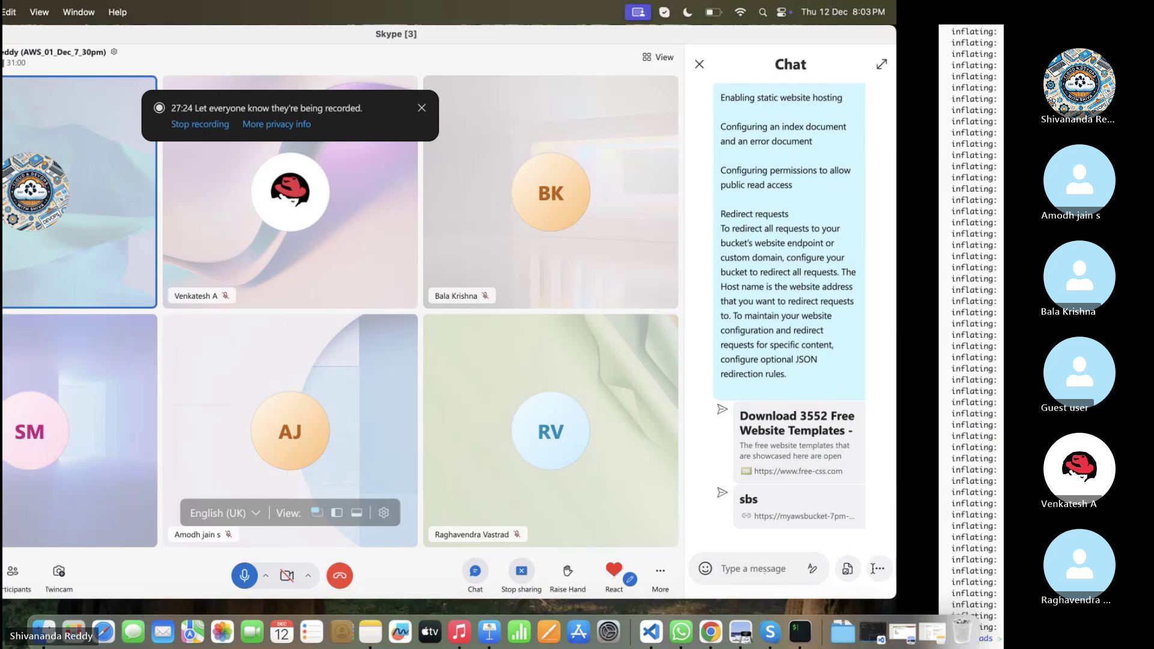
key(ctrl+Left)
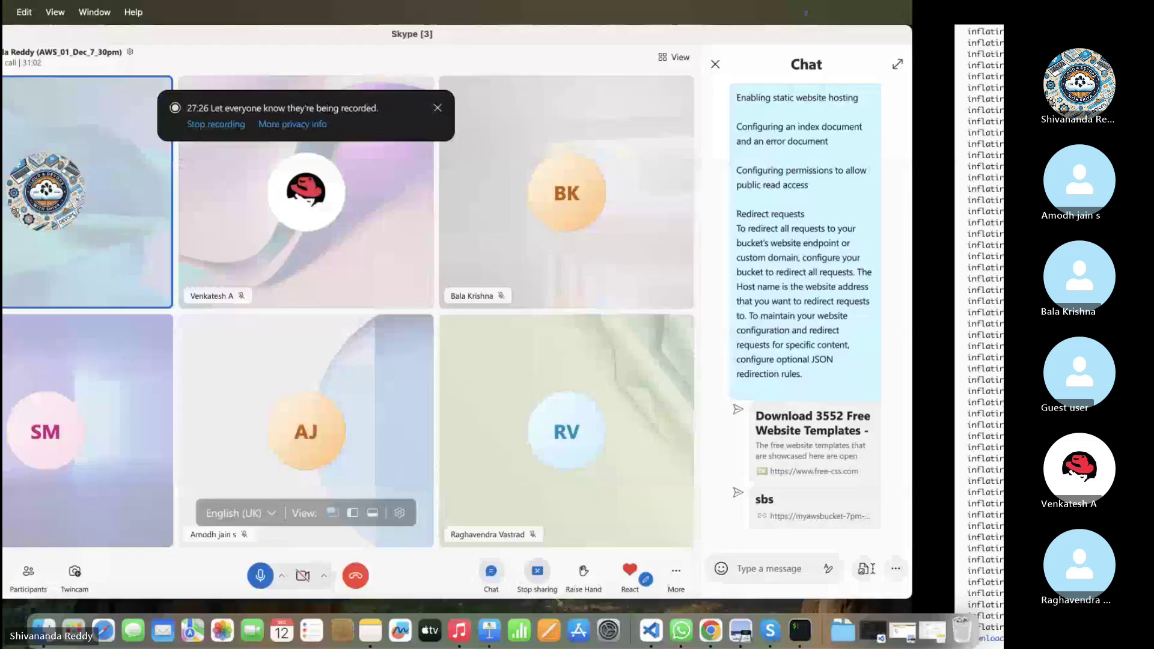
key(ctrl+Right)
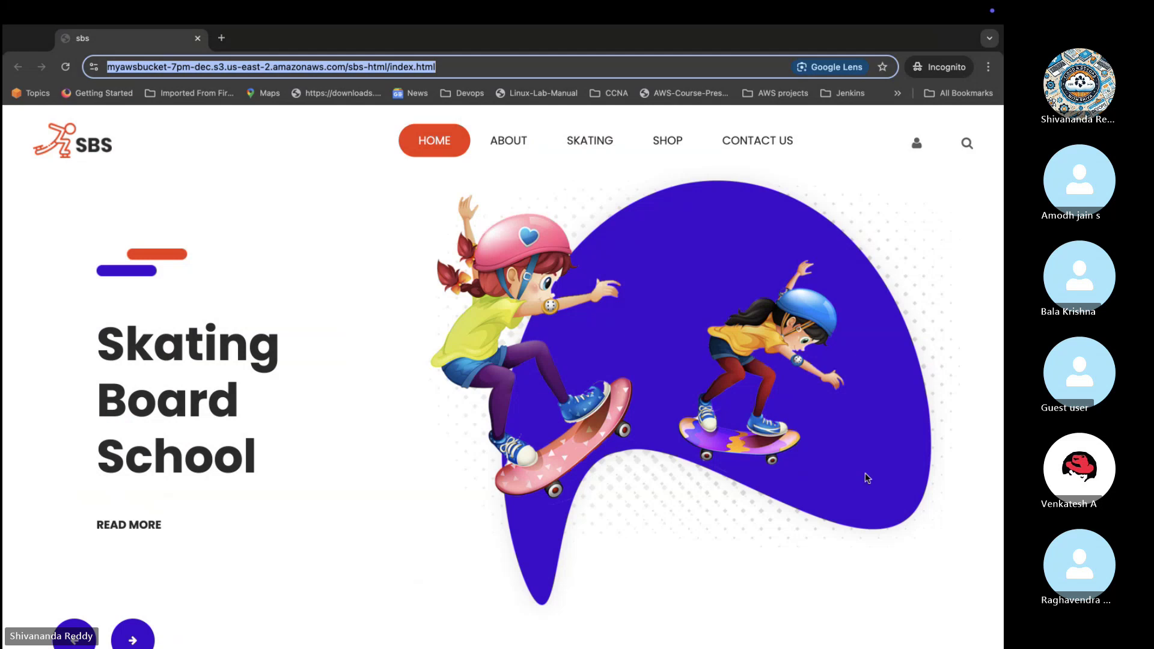
Scroll through the Skating Board School home page down to the footer and back
scroll(866, 478, down, 5)
scroll(866, 478, down, 20)
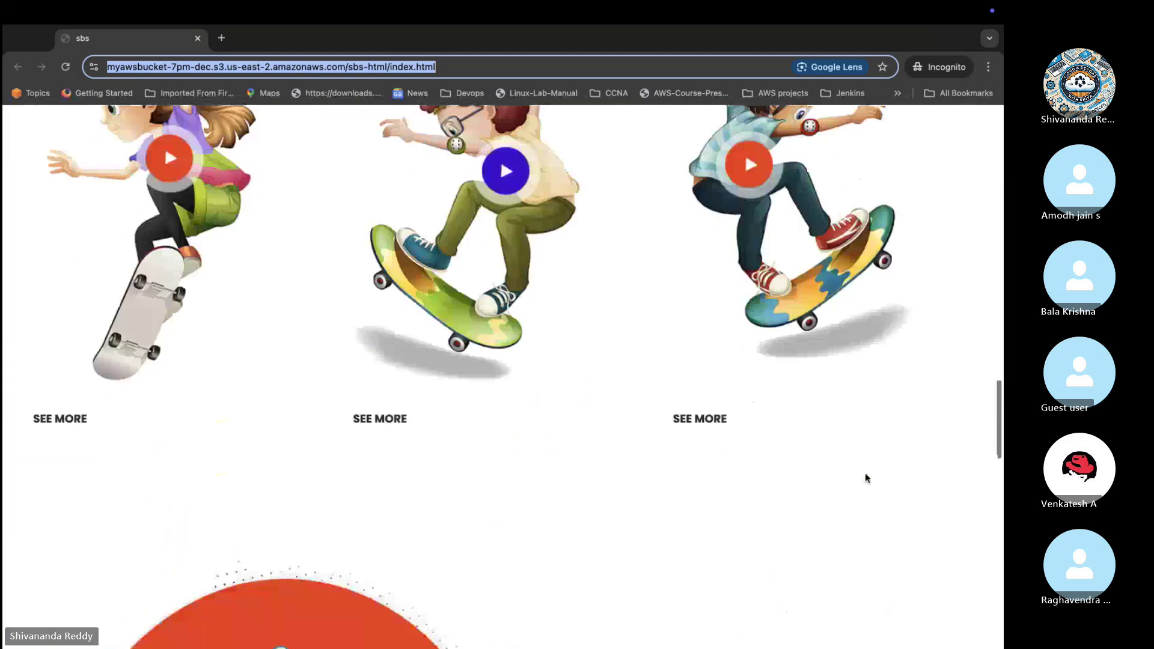
scroll(865, 478, down, 15)
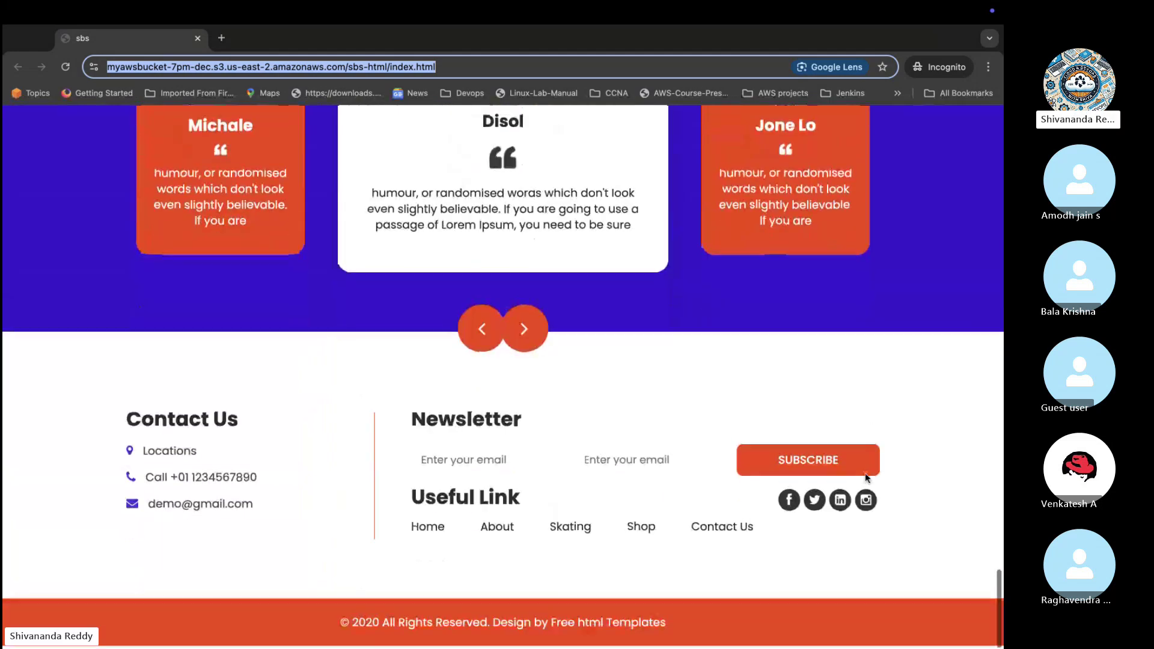
scroll(866, 478, up, 20)
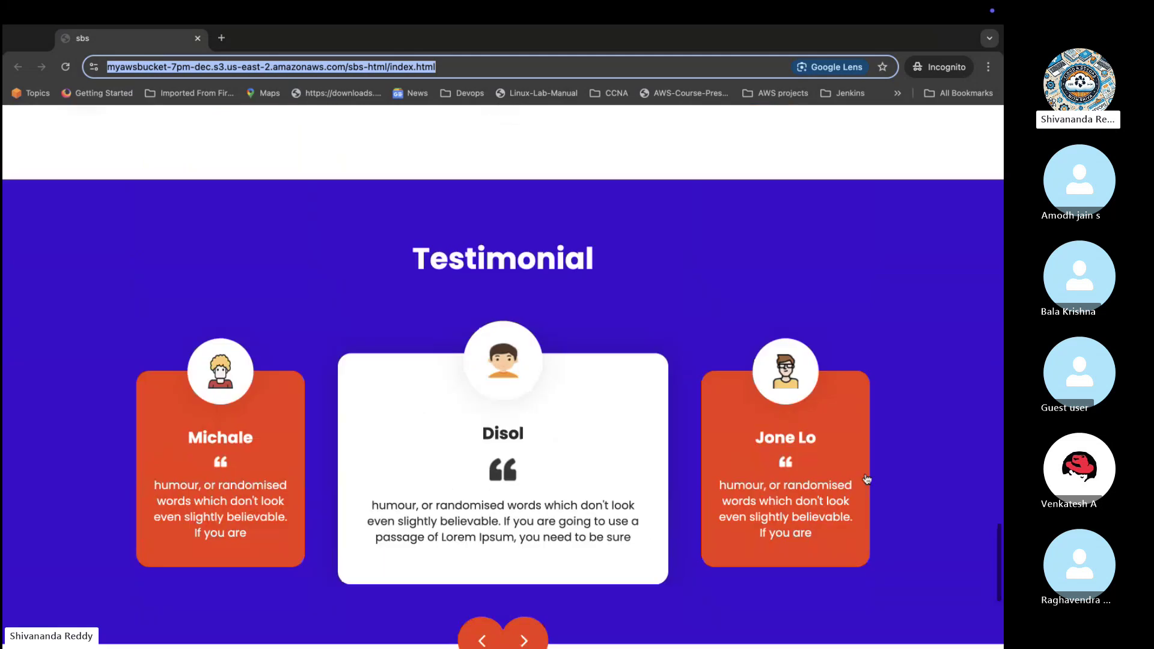
scroll(866, 478, up, 10)
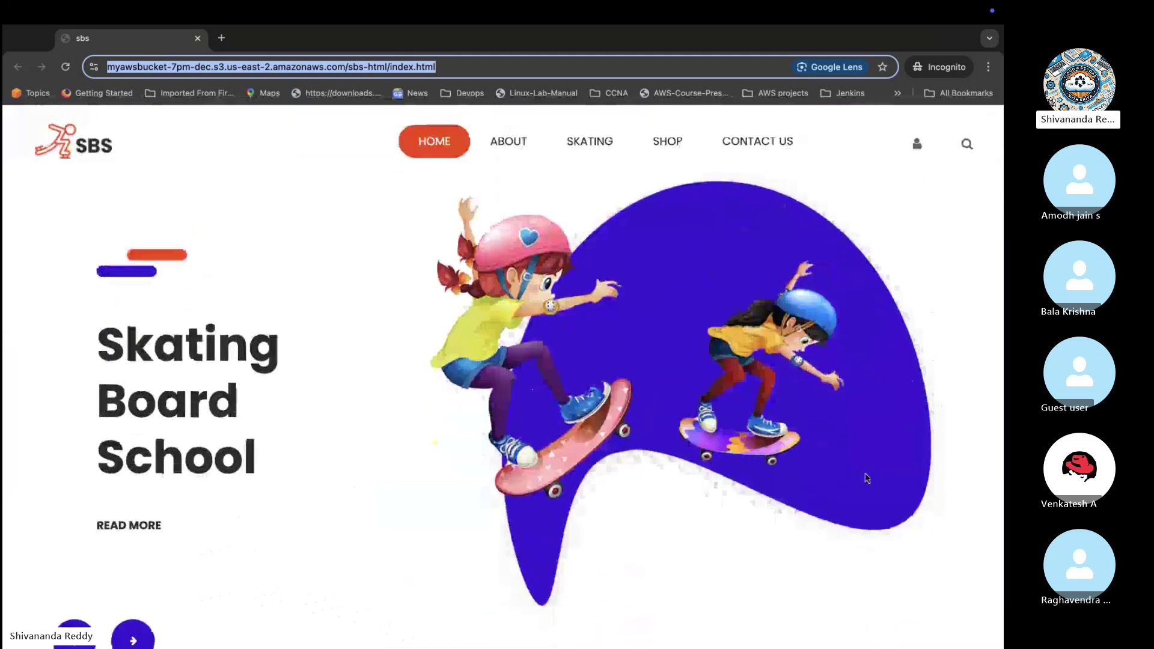
Open the About page, highlight the footer's Contact Us details, then return to the S3 console
click(509, 145)
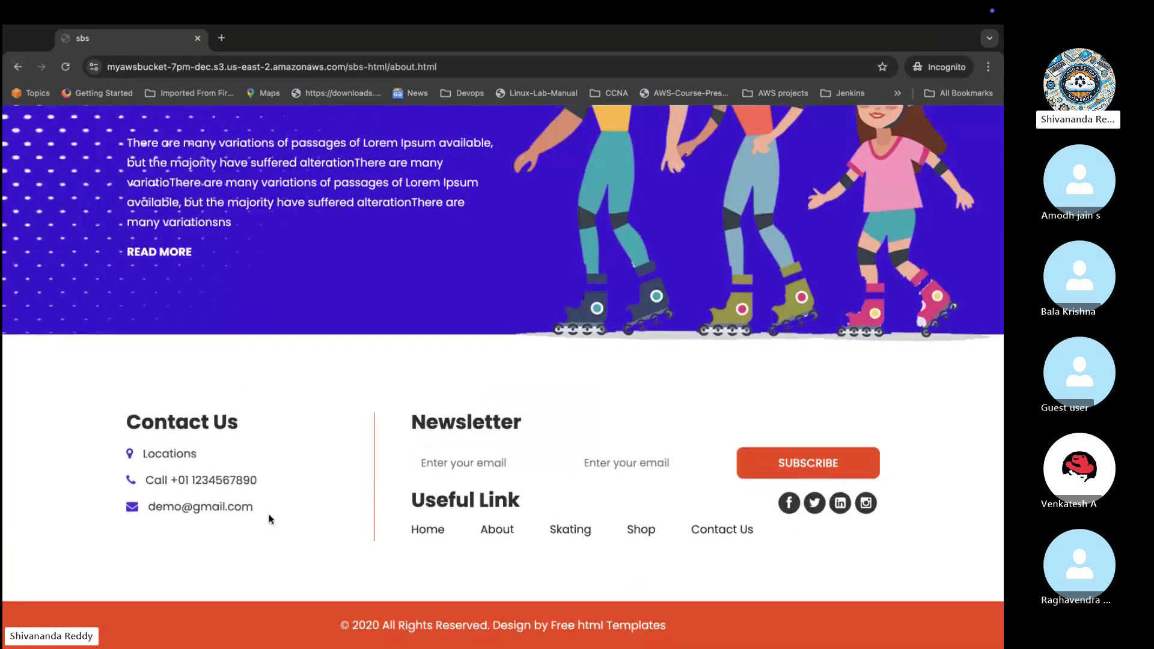
drag(266, 514, 129, 421)
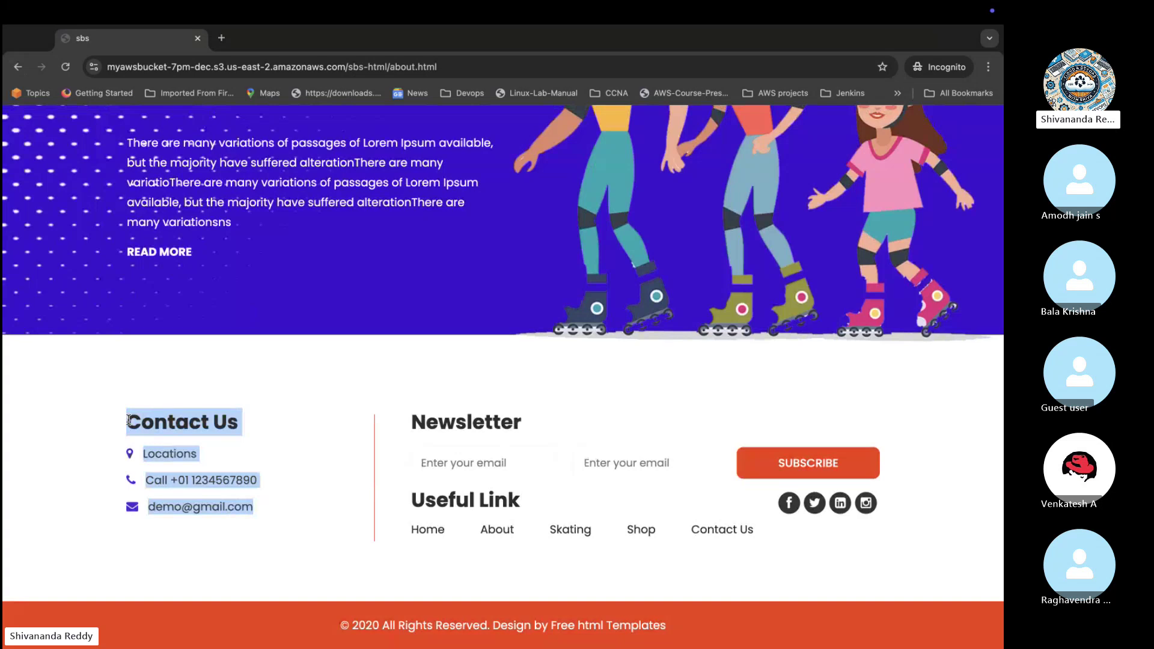
click(612, 470)
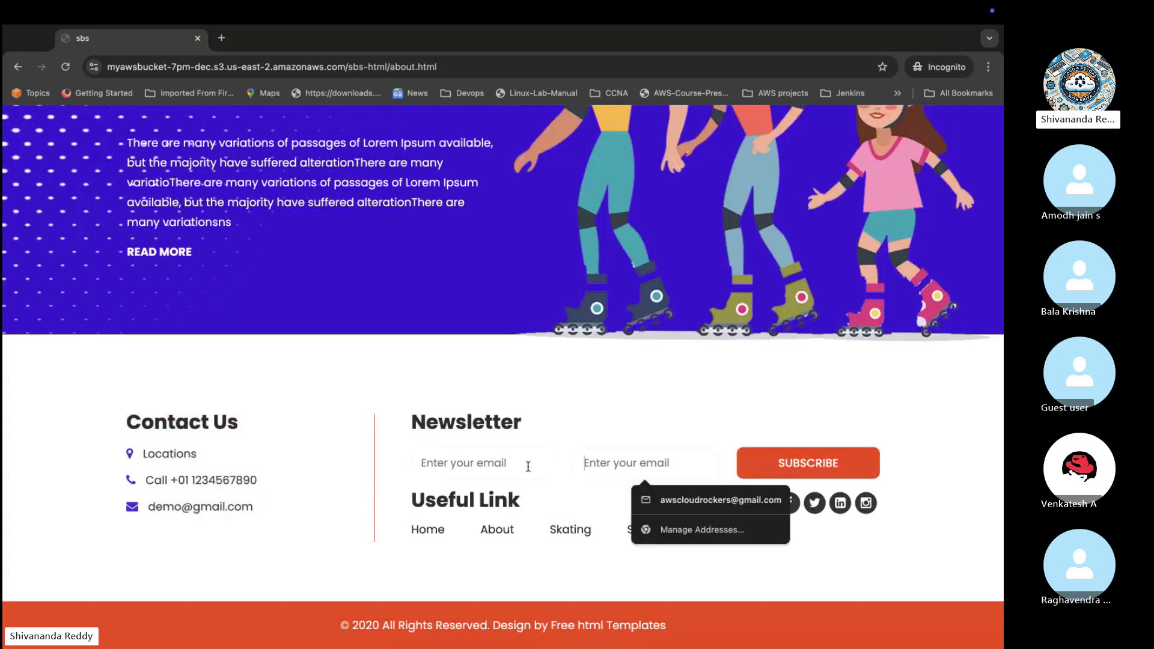
click(450, 565)
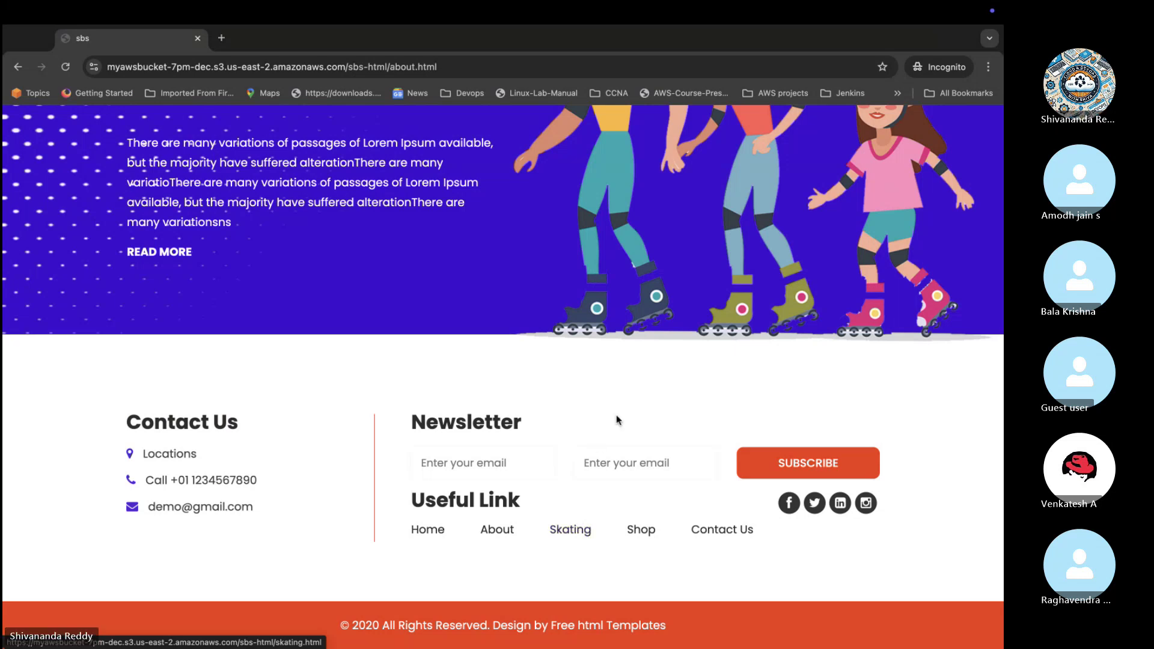
key(ctrl+Left)
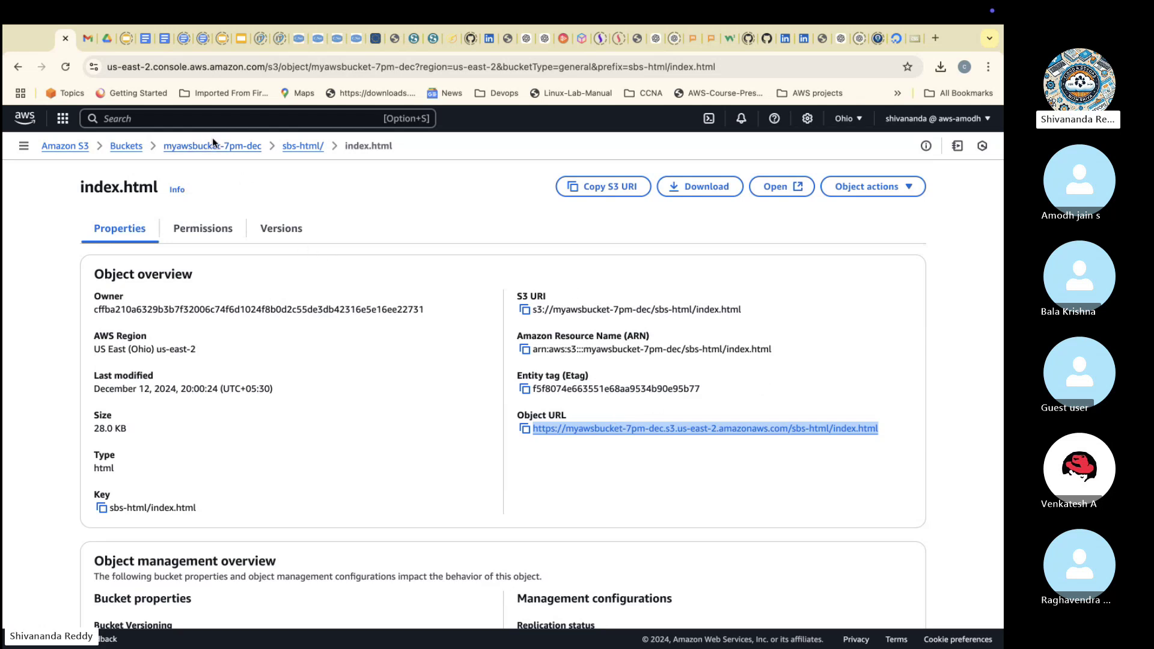
Review myawsbucket-7pm-dec's Properties, including static website hosting, then view its Permissions
click(194, 147)
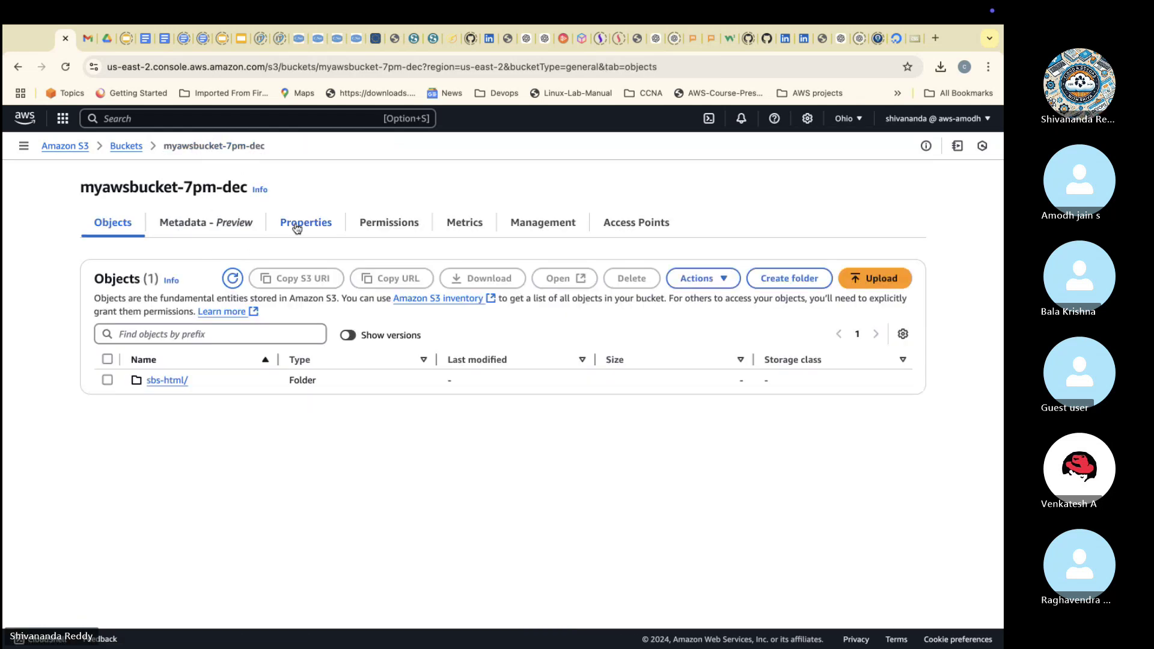
click(298, 226)
scroll(313, 471, down, 15)
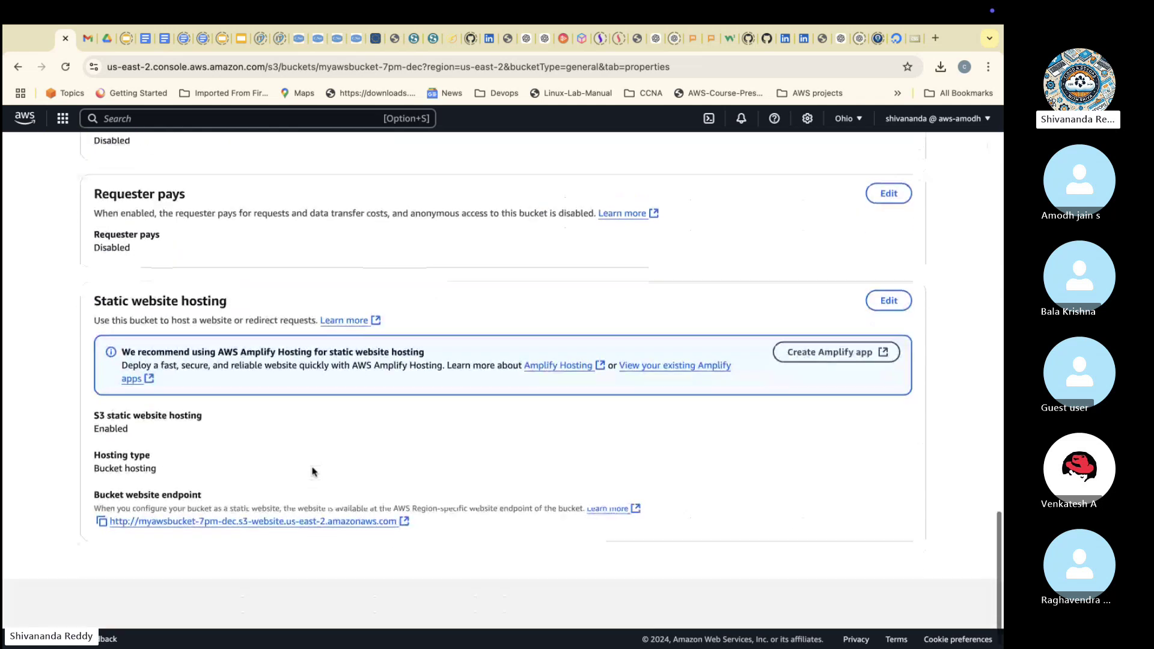
scroll(312, 471, up, 15)
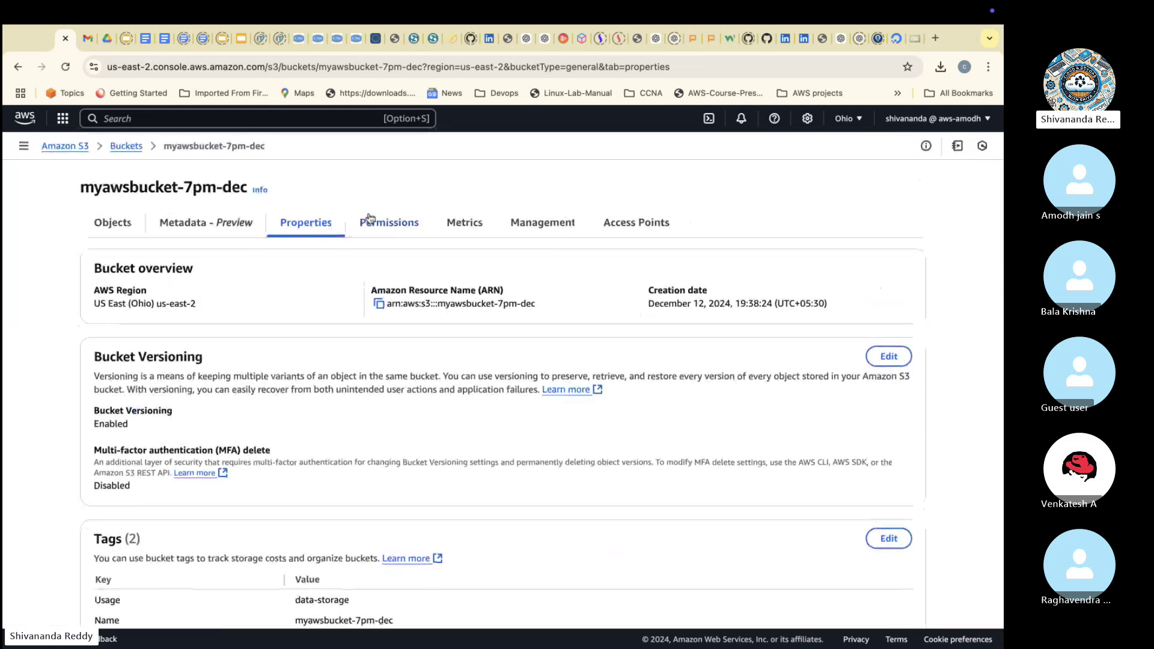
click(382, 225)
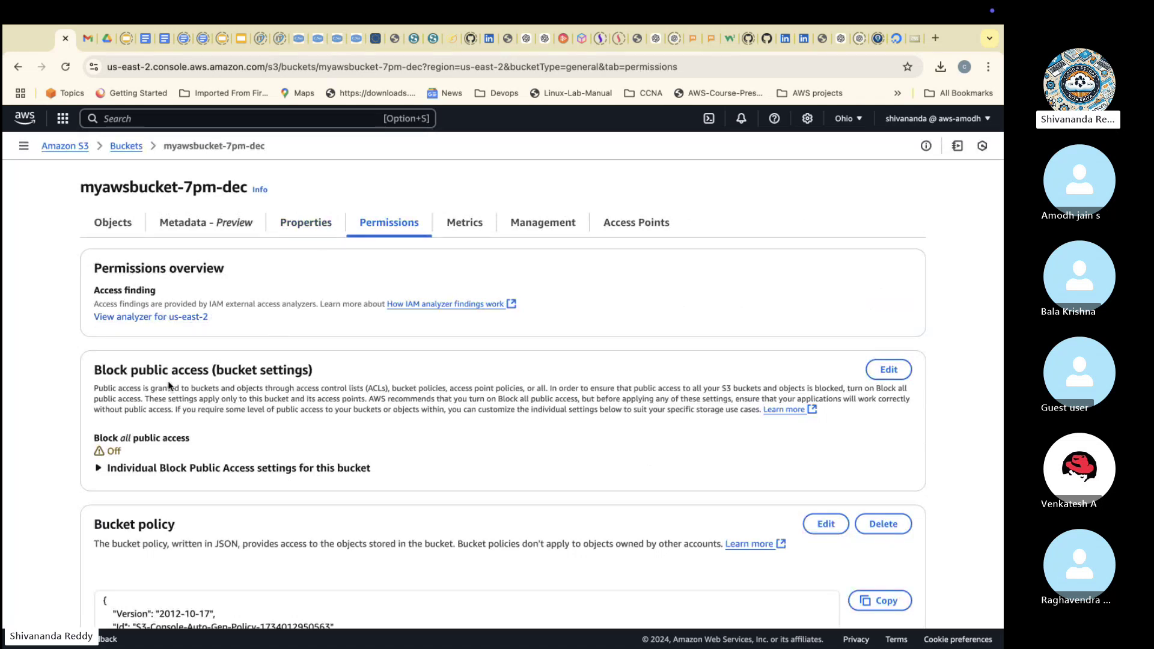
Turn Block all public access from Off to On for myawsbucket-7pm-dec, approving with 'confirm'
drag(94, 370, 280, 371)
drag(123, 448, 112, 447)
click(889, 369)
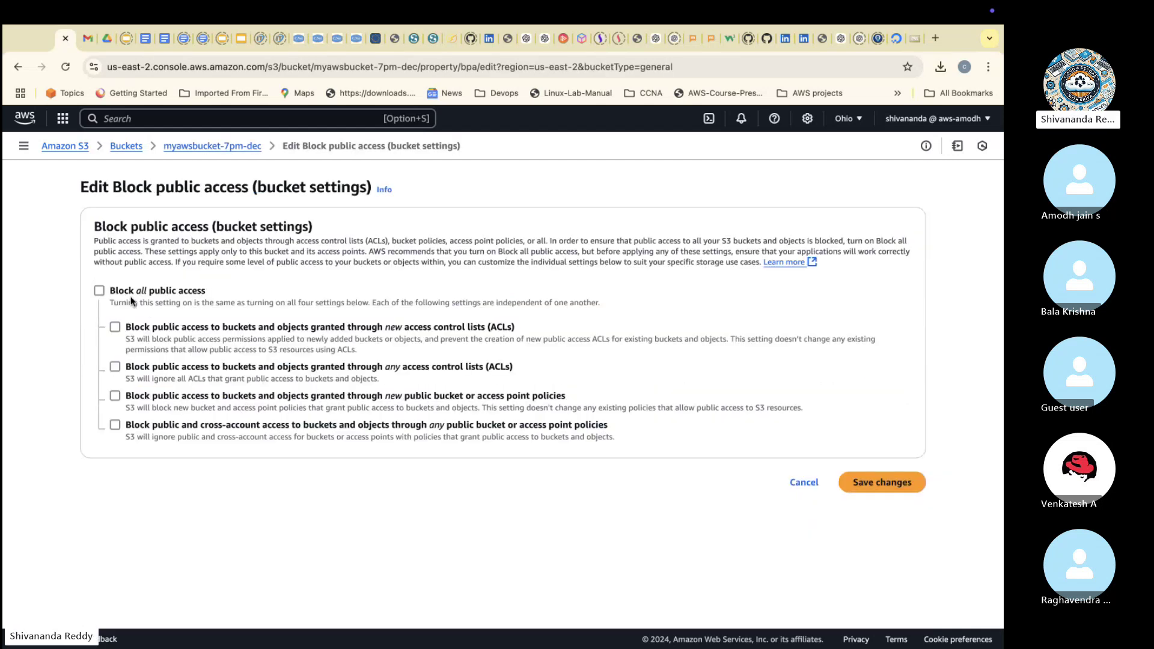
click(99, 290)
click(854, 484)
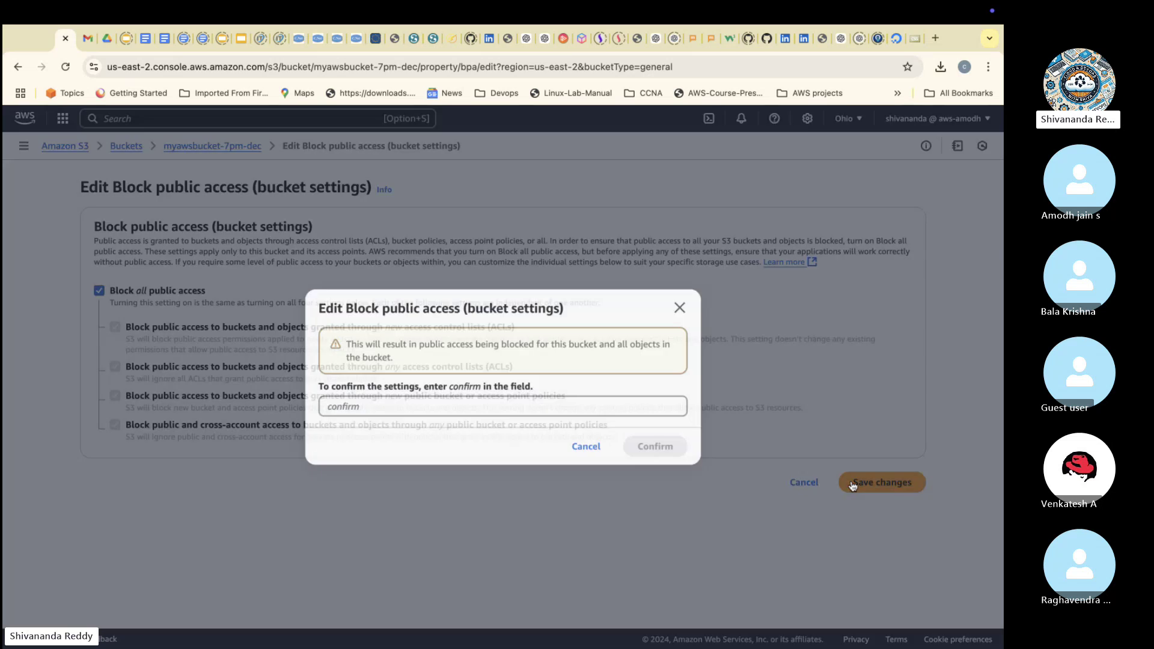
click(491, 406)
text(con)
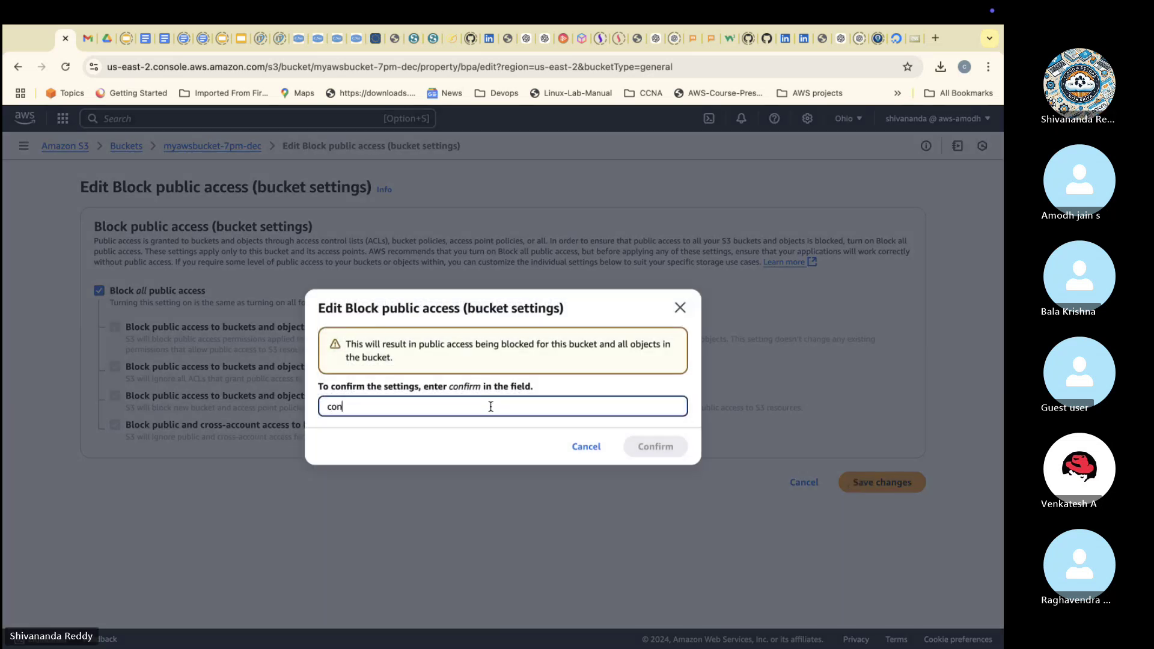
text(firm)
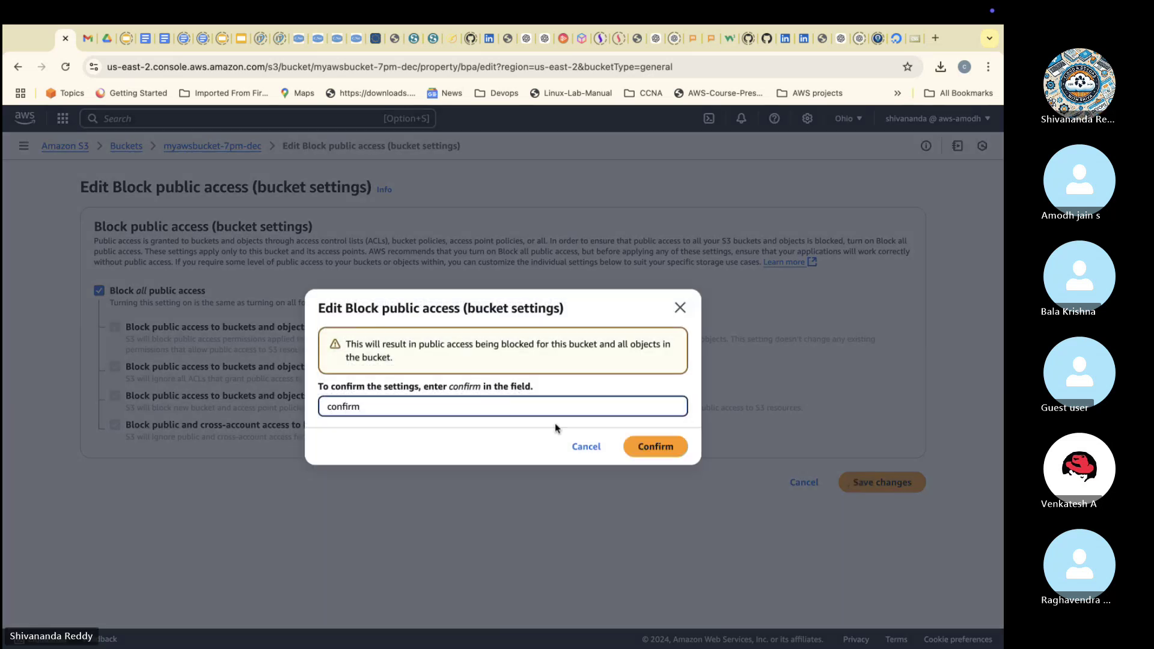
click(646, 451)
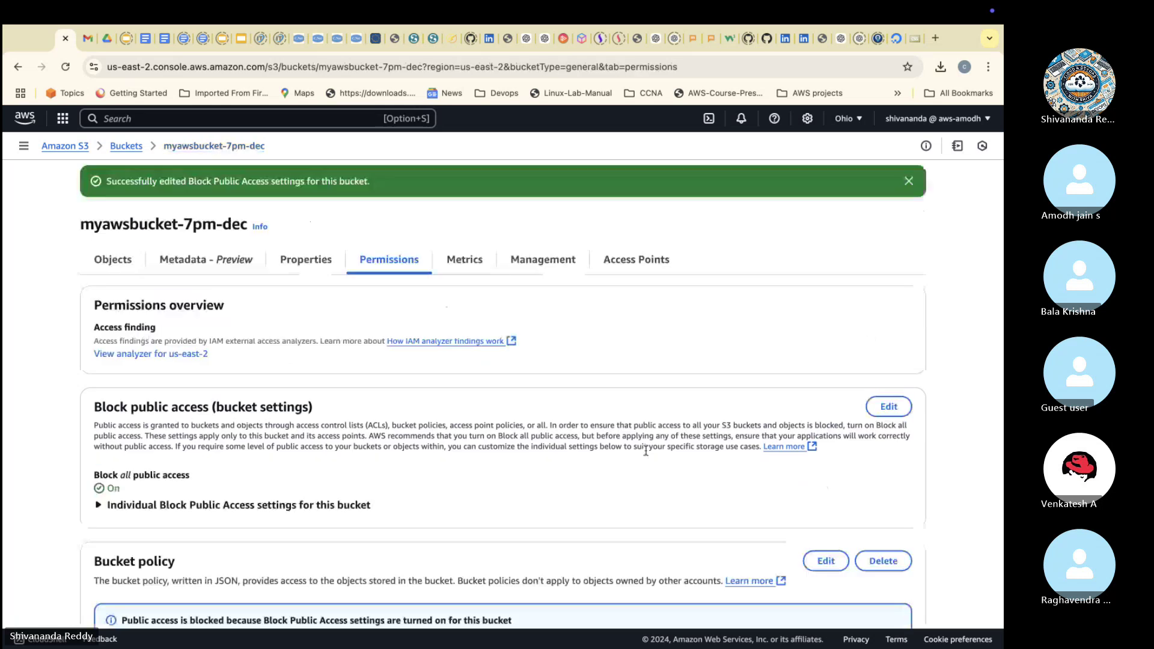
key(ctrl+Right)
Reload about.html to show the AccessDenied error and compare it with the On blocking status
click(351, 71)
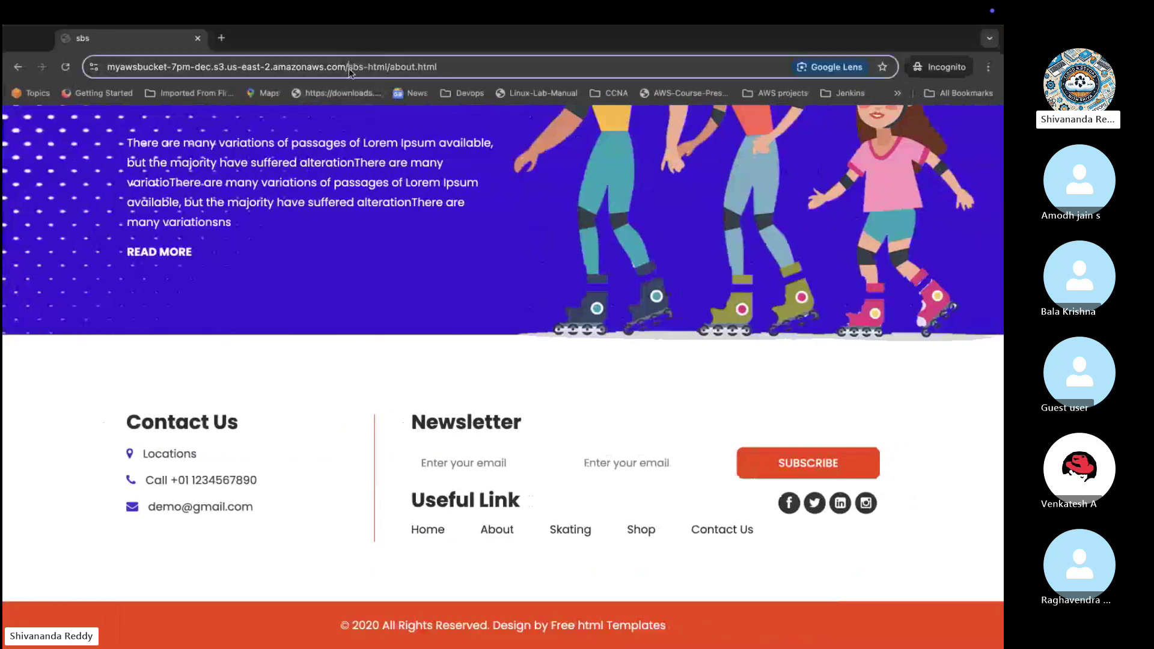
key(Return)
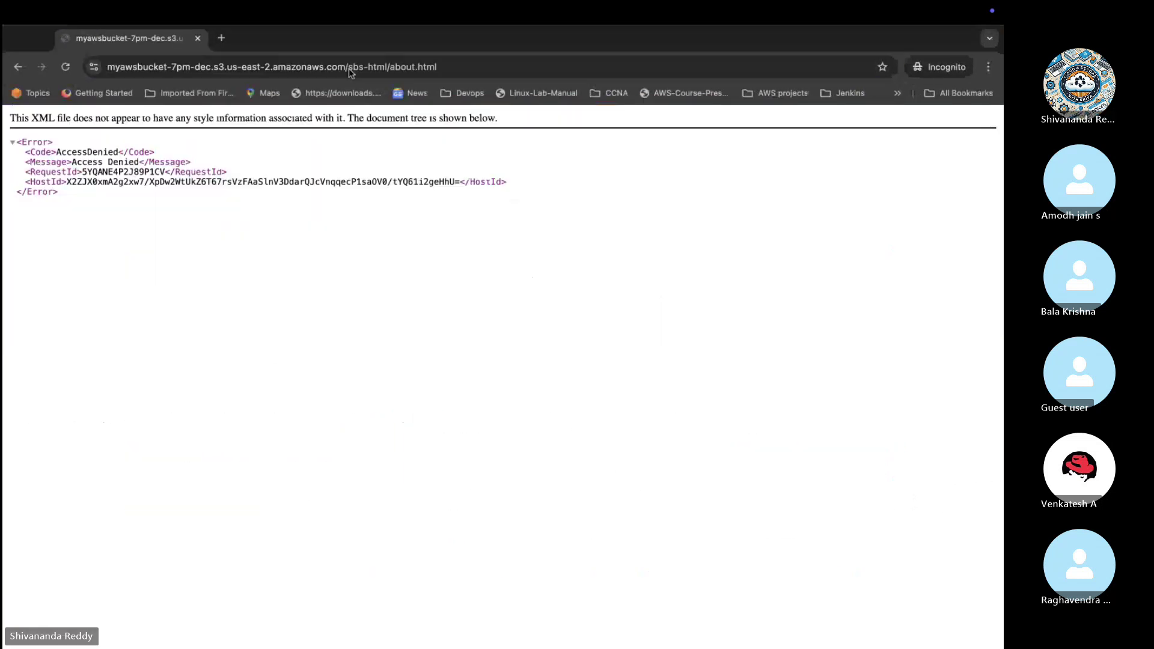
drag(92, 213, 18, 139)
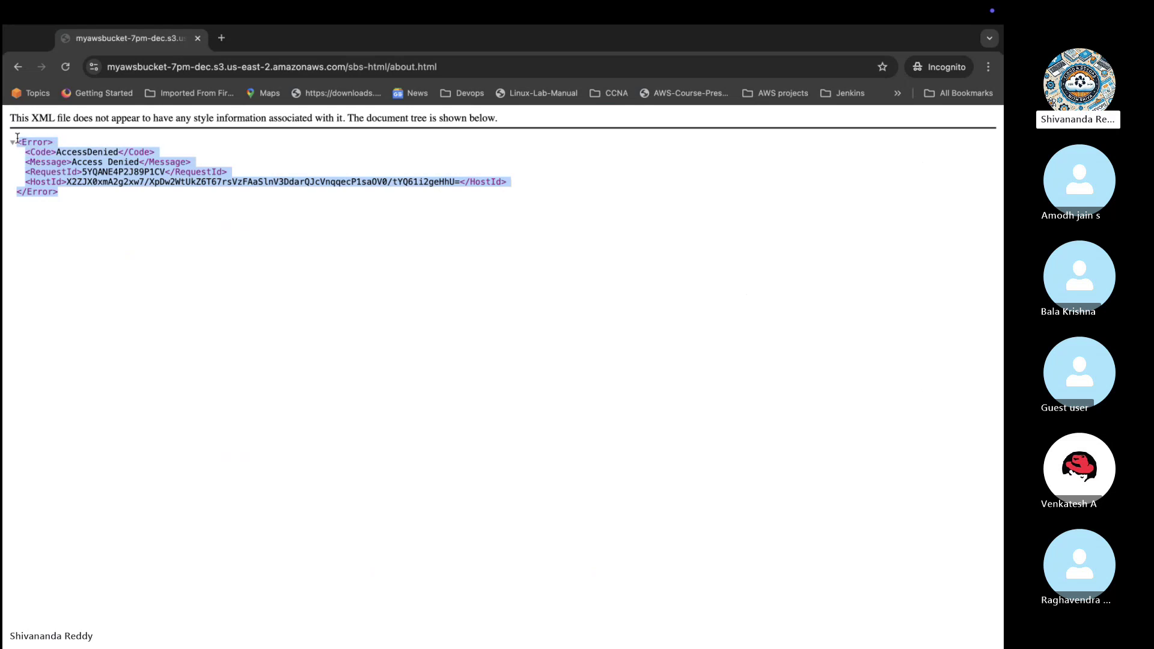
key(ctrl+Left)
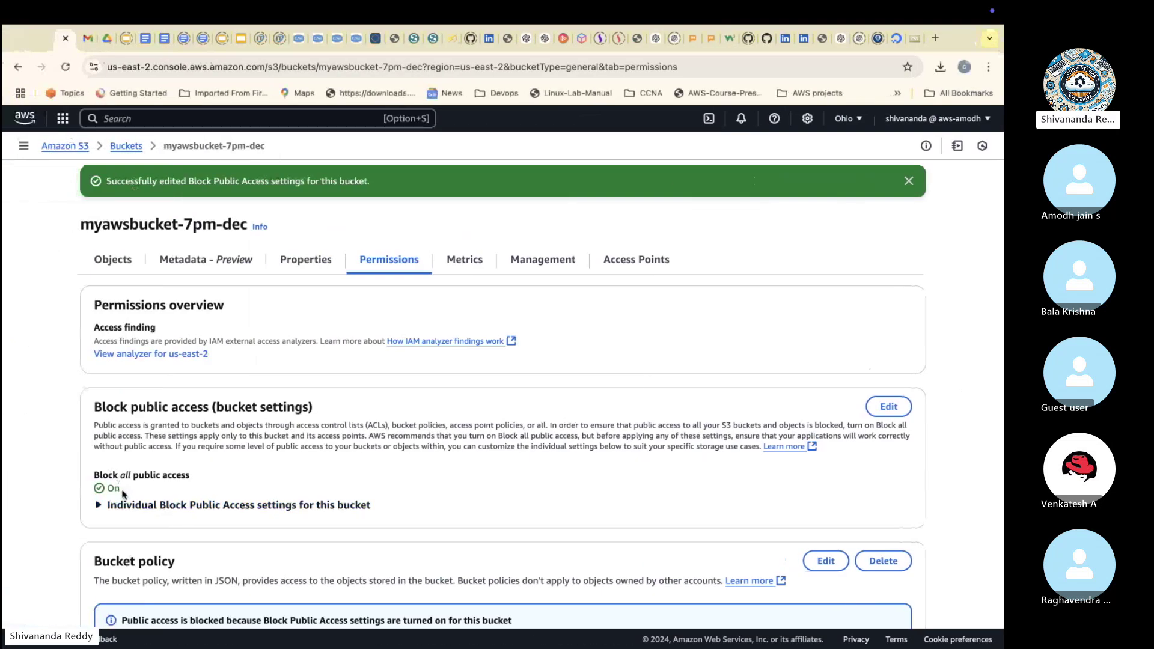
drag(122, 490, 99, 488)
key(ctrl+Right)
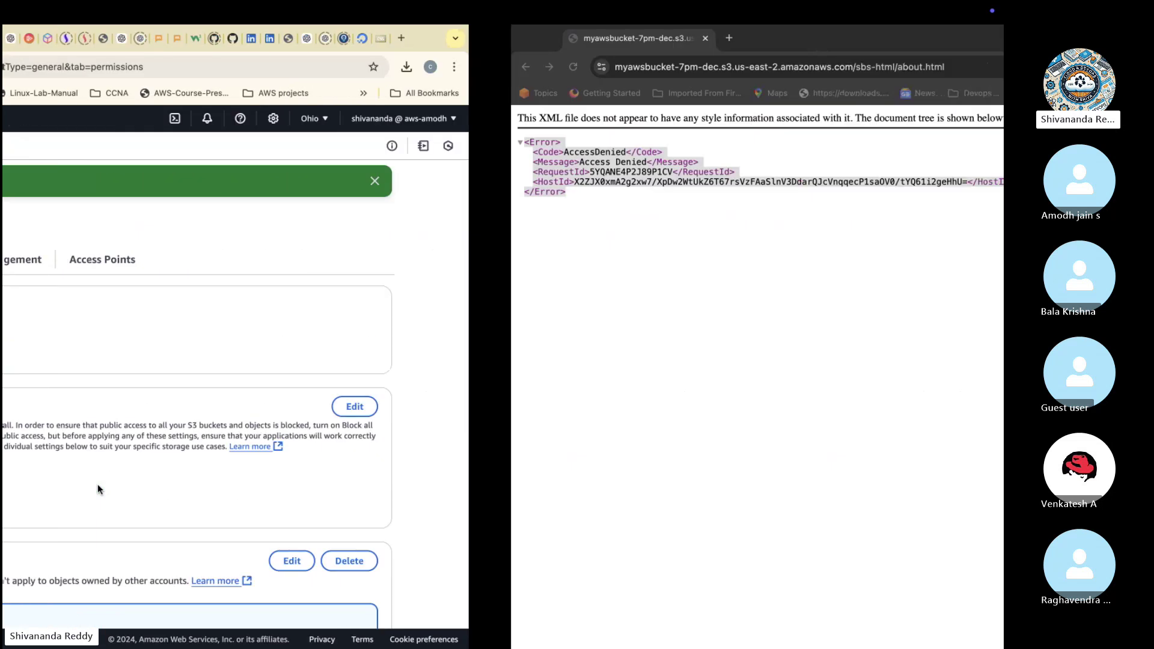
key(ctrl+Left)
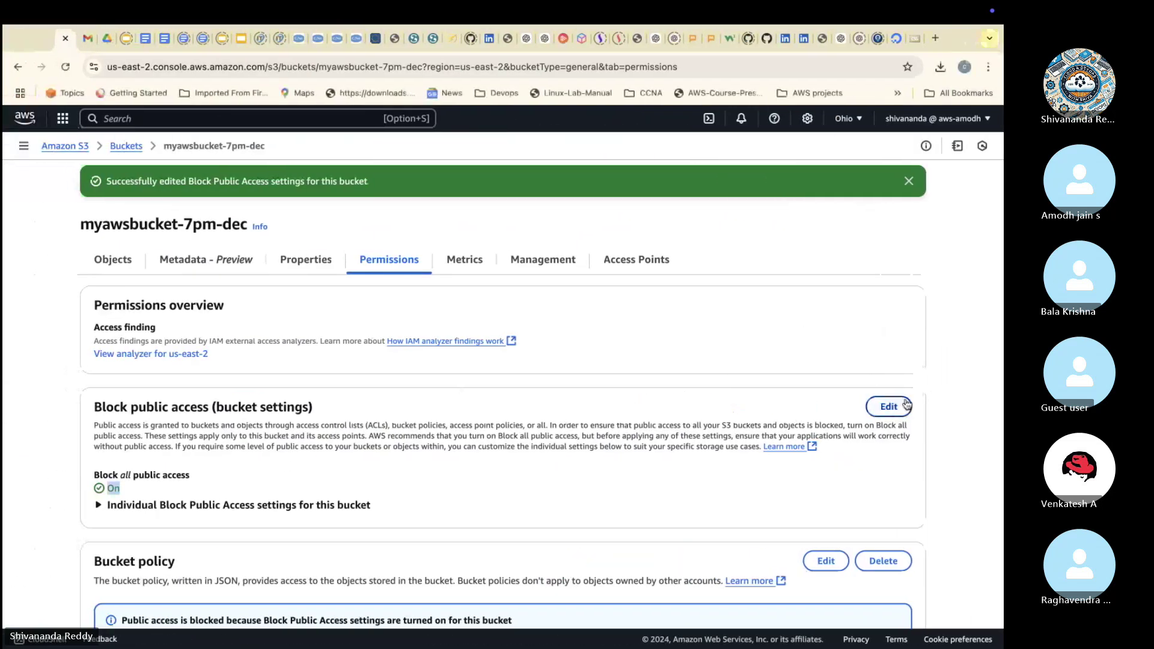
Untick Block all public access and save, approving with 'confirm'
click(890, 406)
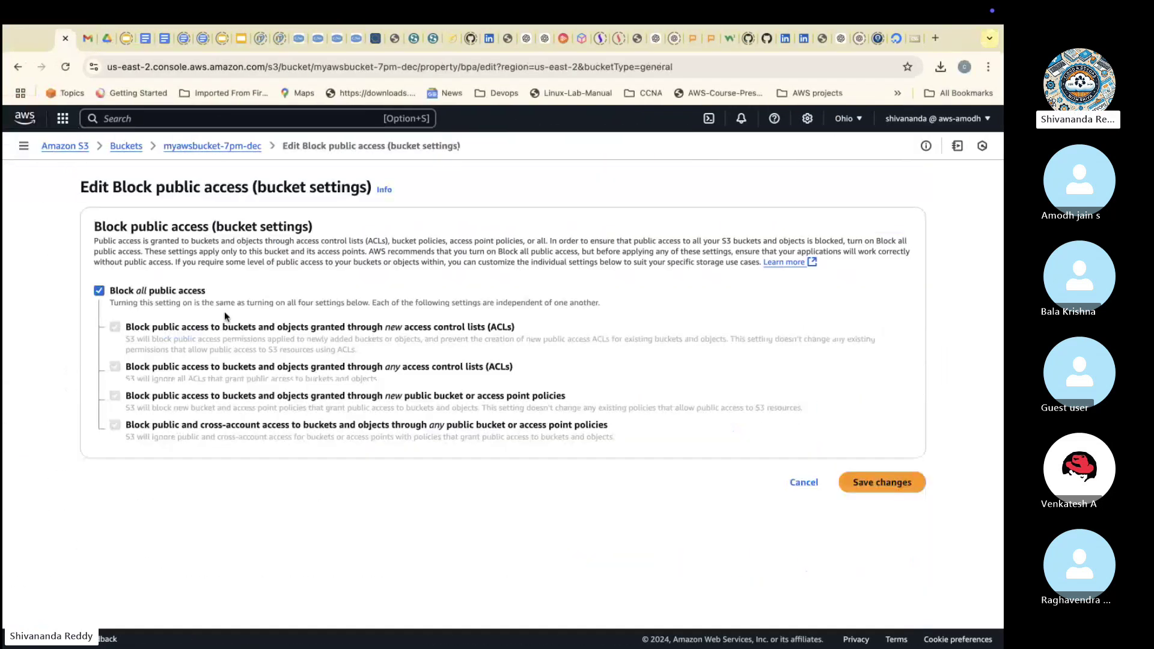
click(99, 290)
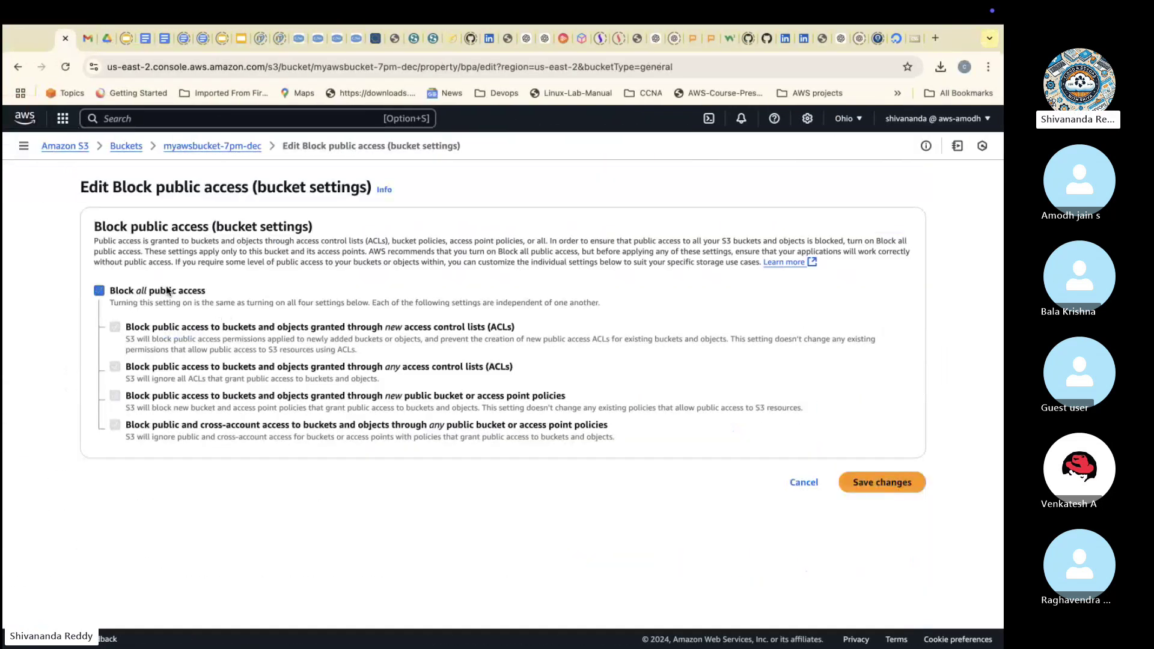
click(880, 484)
click(584, 413)
text(co)
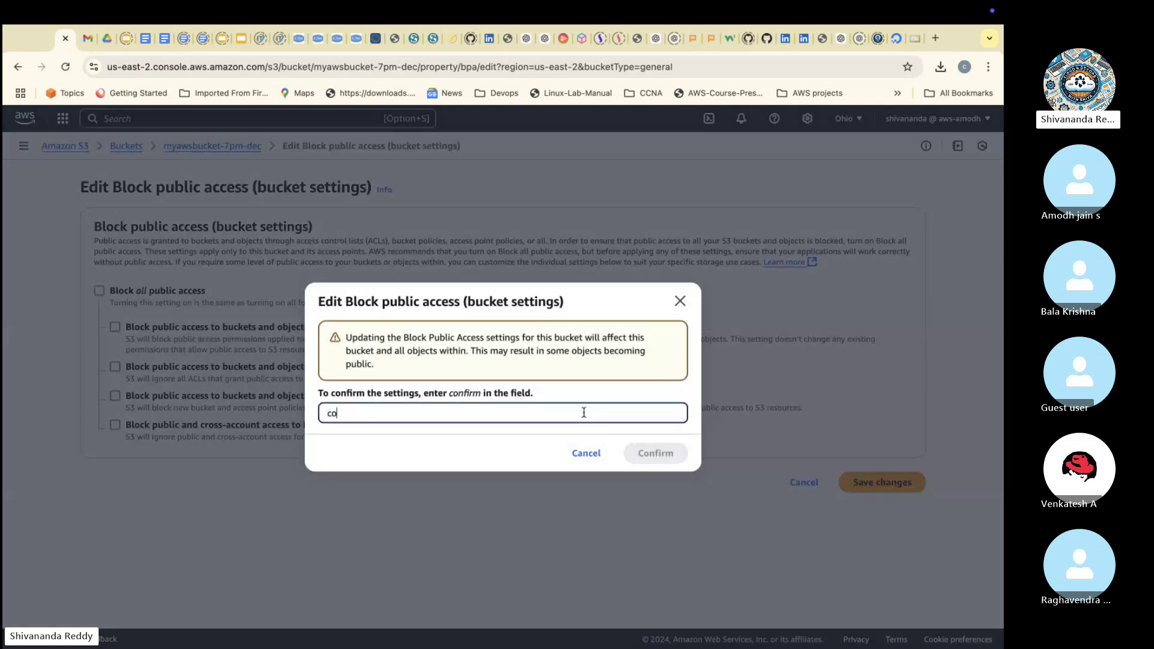
text(nfirm)
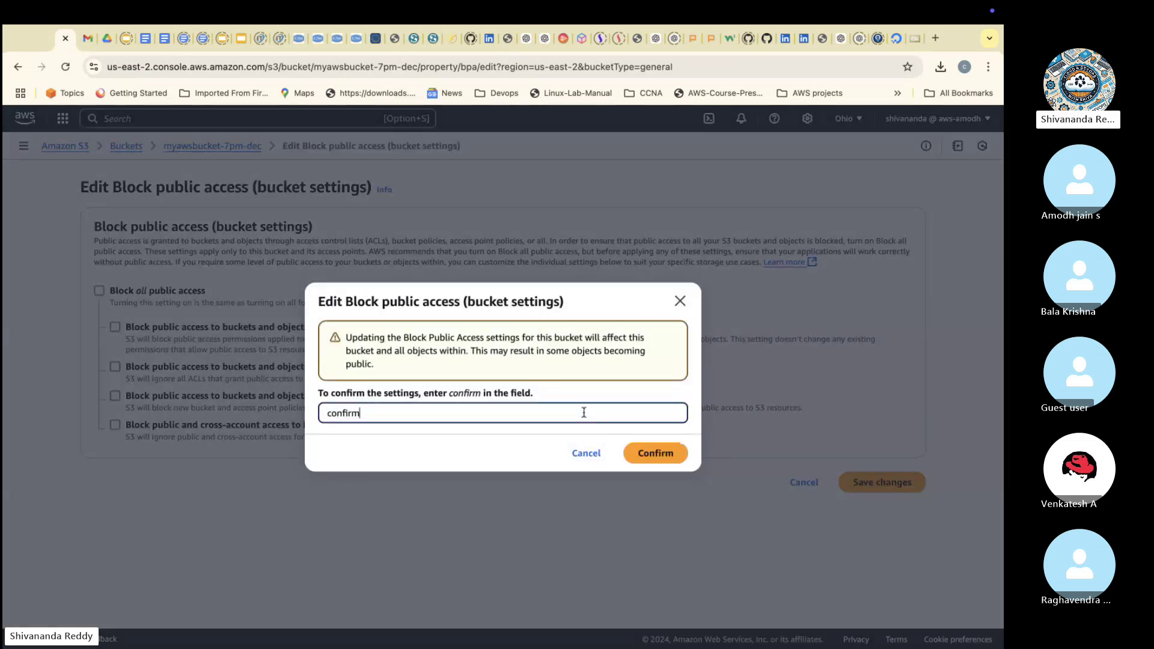
click(661, 454)
key(super+Tab)
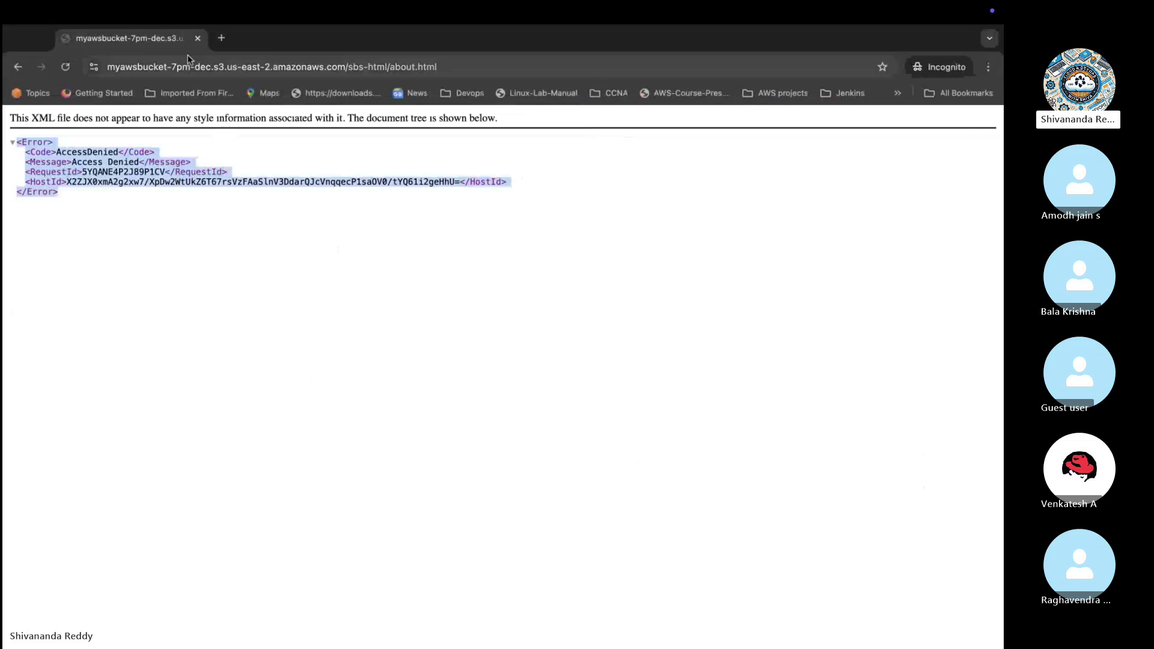
Reload about.html twice, still getting Access Denied, then show the bucket's Objects list
click(187, 65)
key(Return)
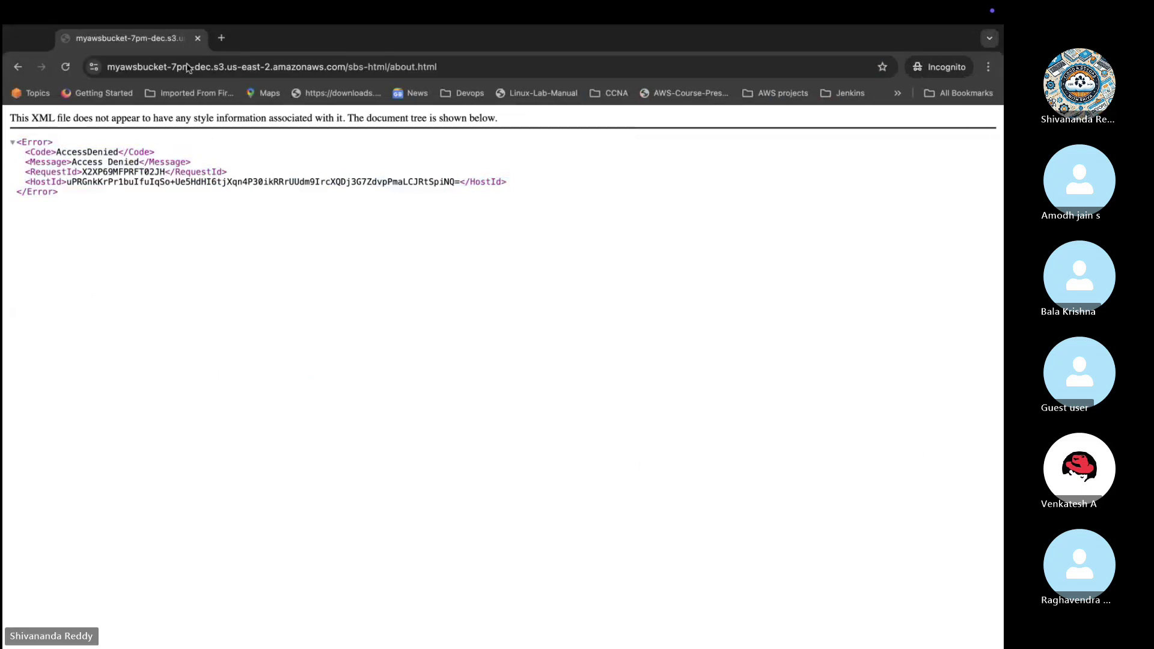
click(187, 67)
key(Return)
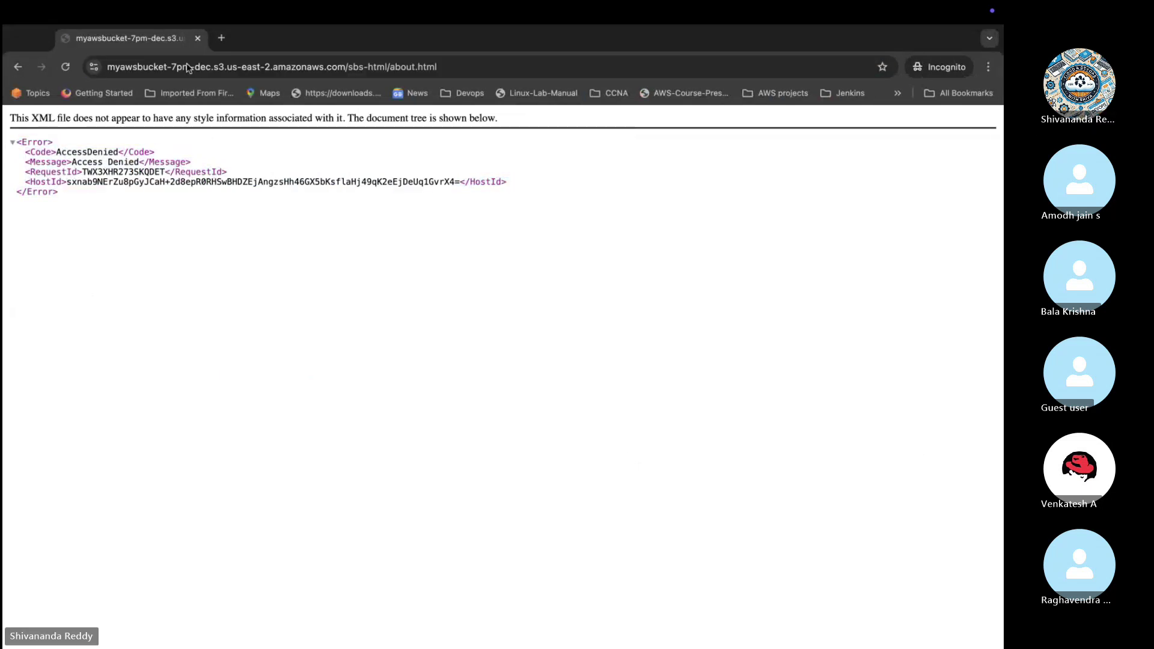
key(super+grave)
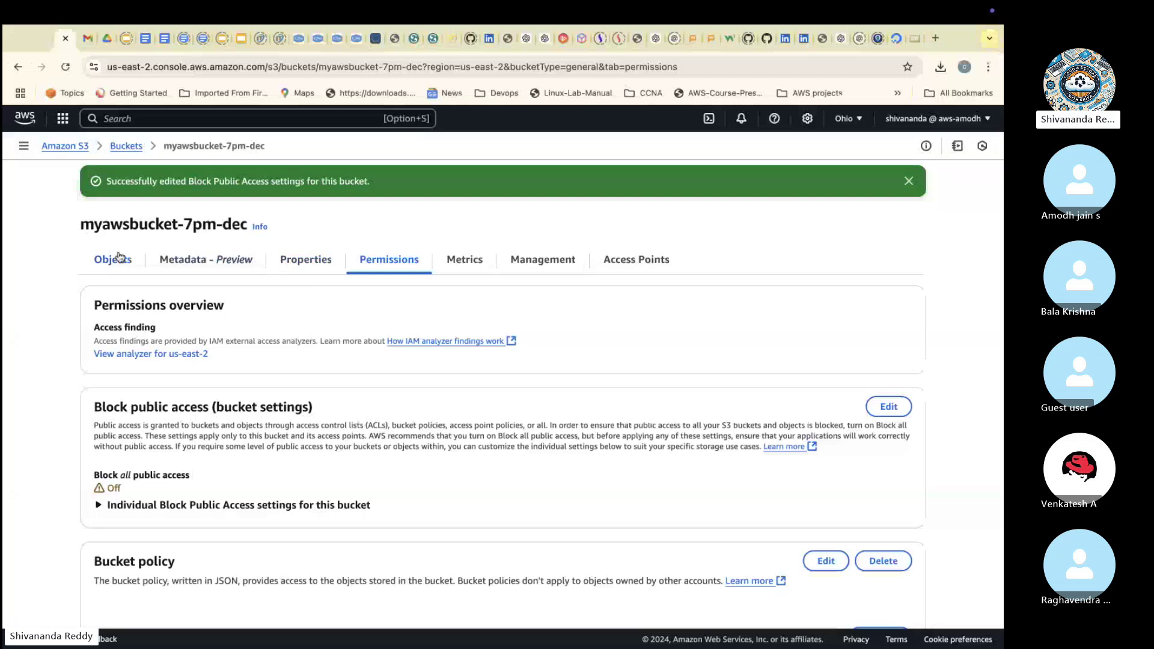
click(113, 262)
Make all 99 sbs-html/ objects public using ACL and close the status page
click(107, 380)
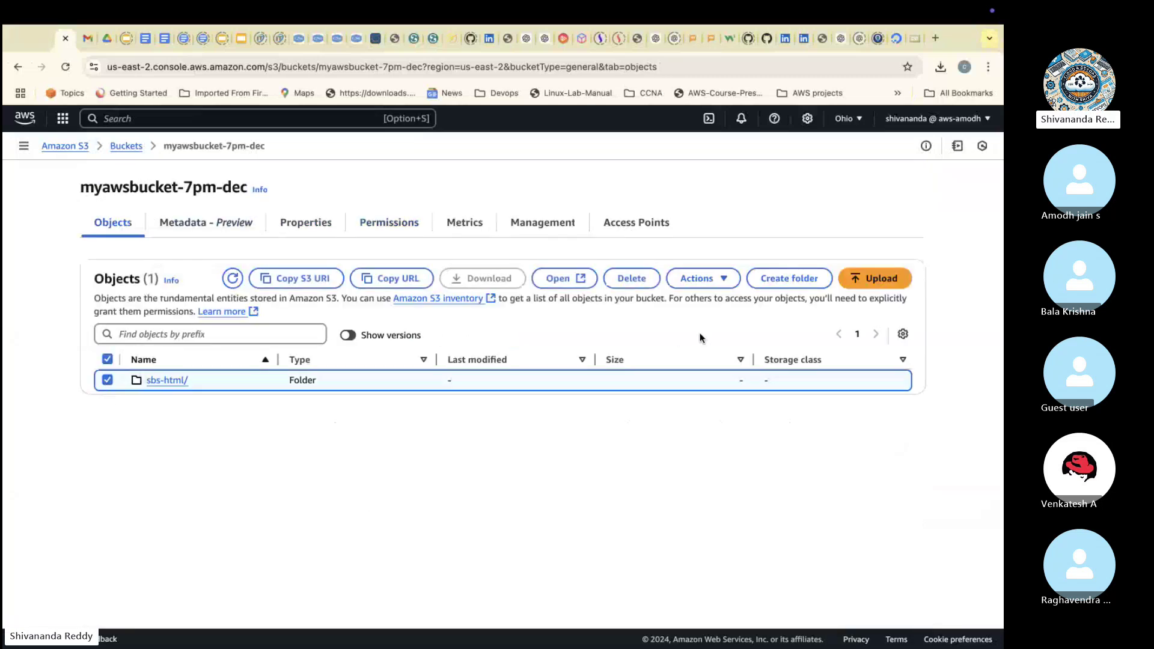
click(702, 277)
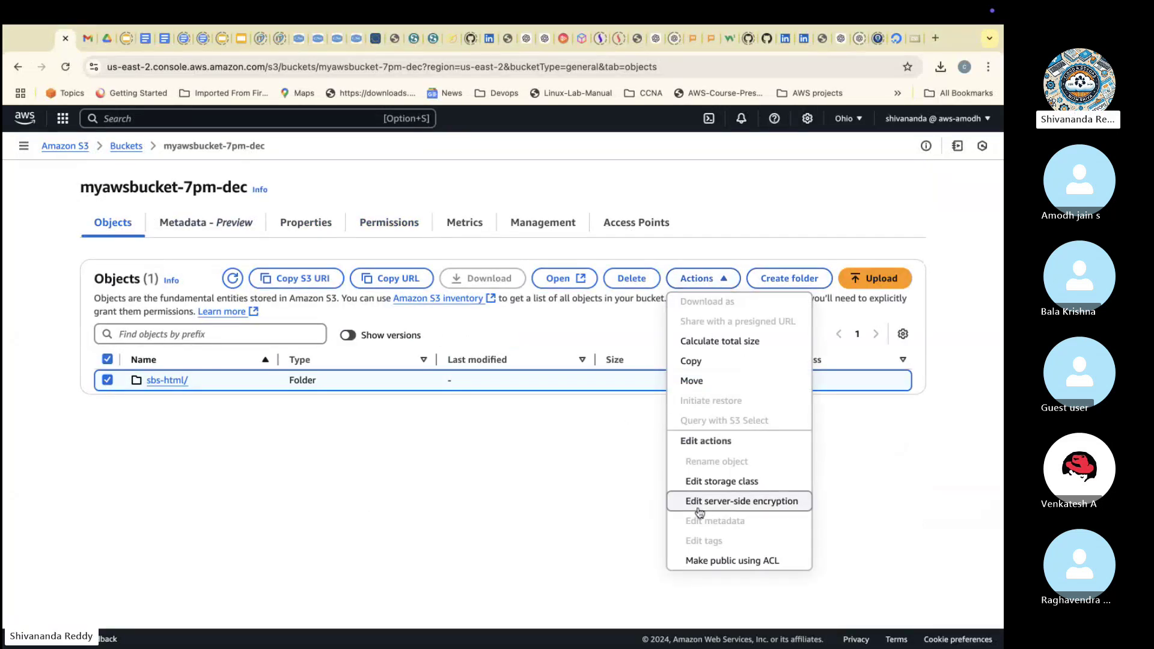
click(727, 554)
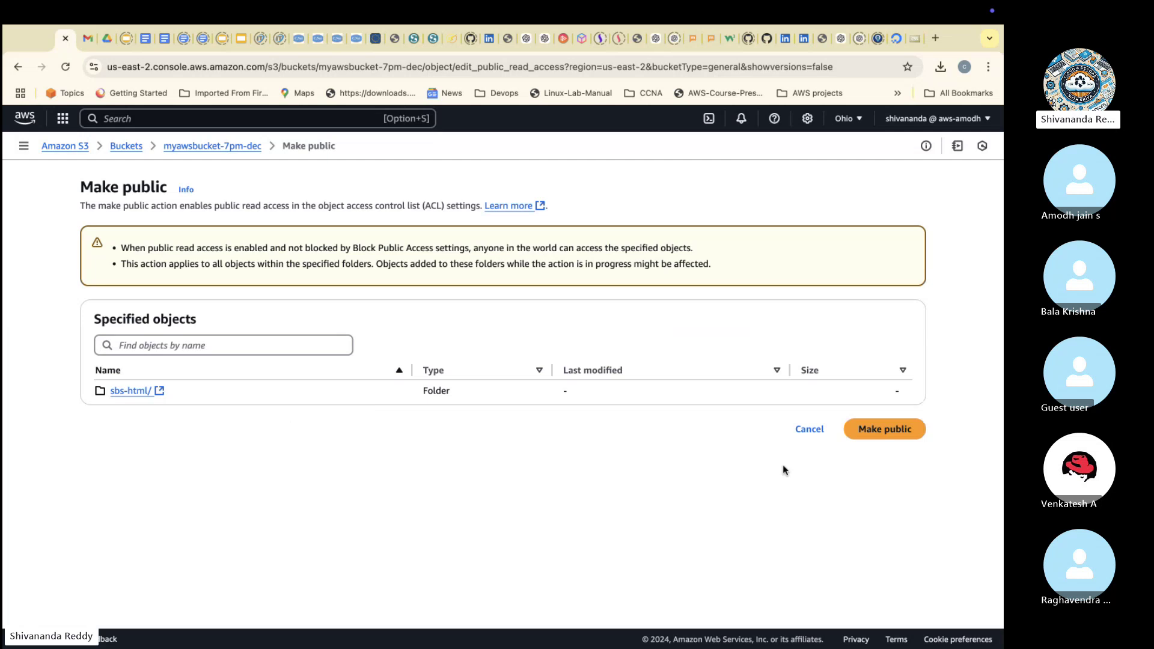
click(869, 432)
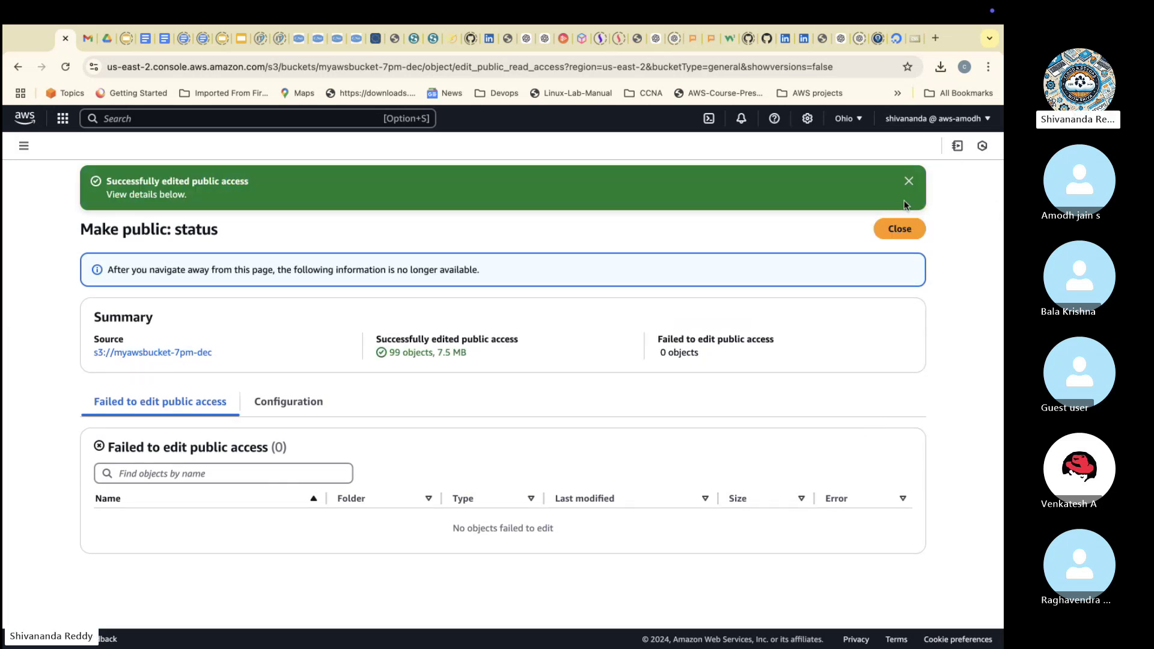
click(901, 231)
key(ctrl+Right)
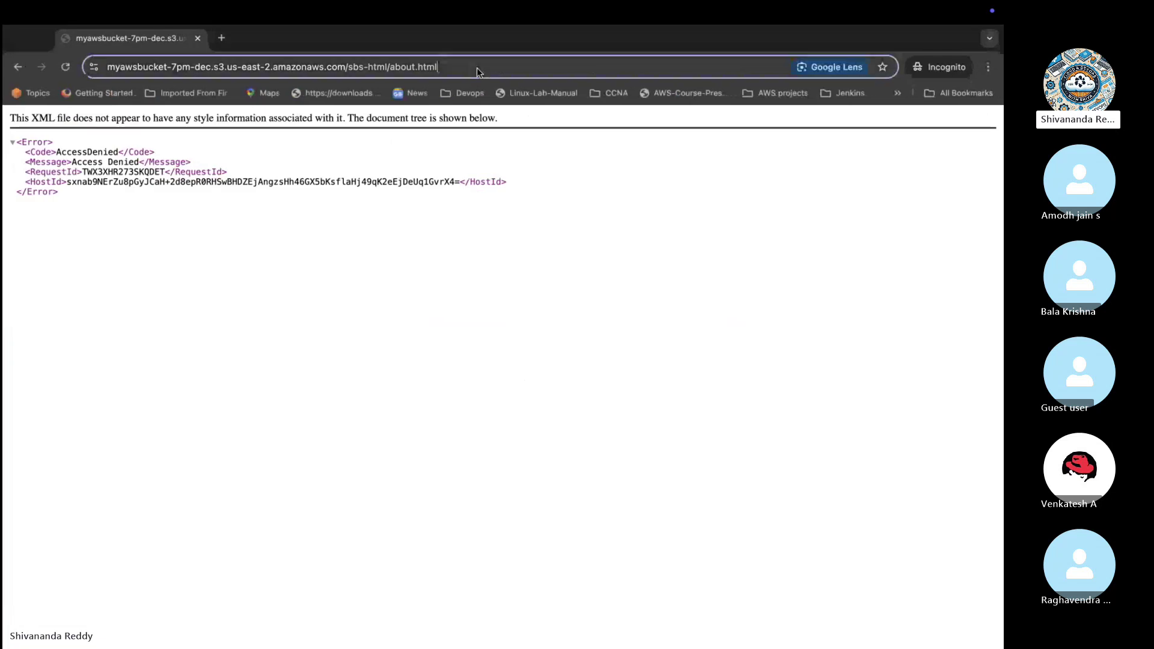
Reload the about.html page twice in the incognito window
click(477, 67)
key(Return)
click(477, 68)
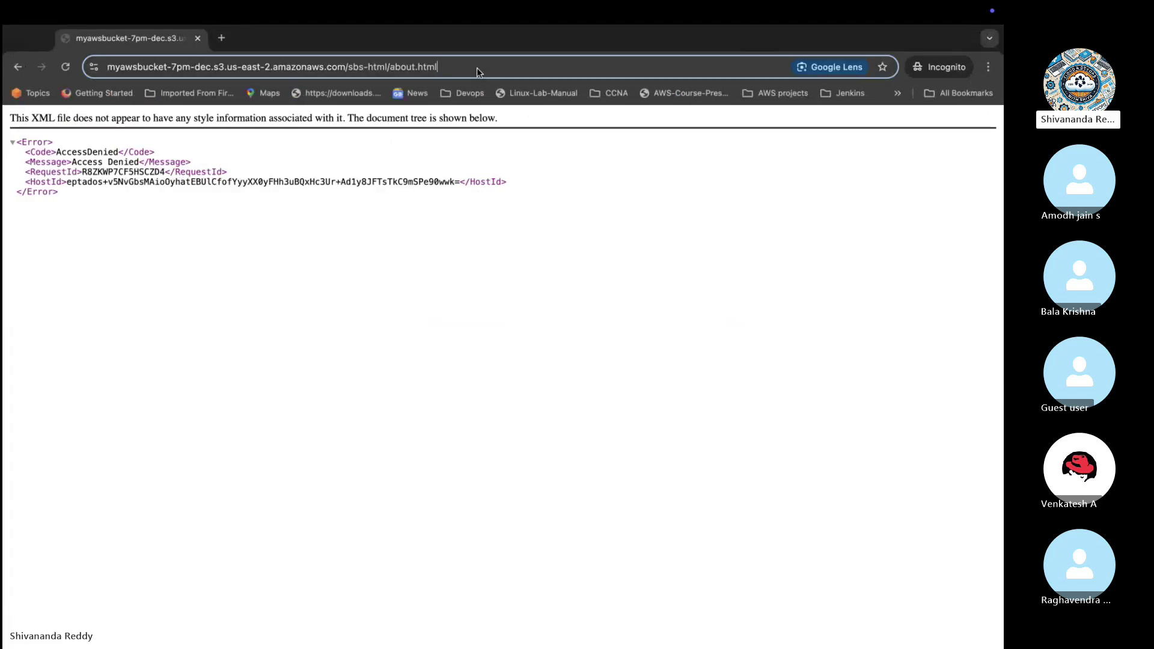
key(Return)
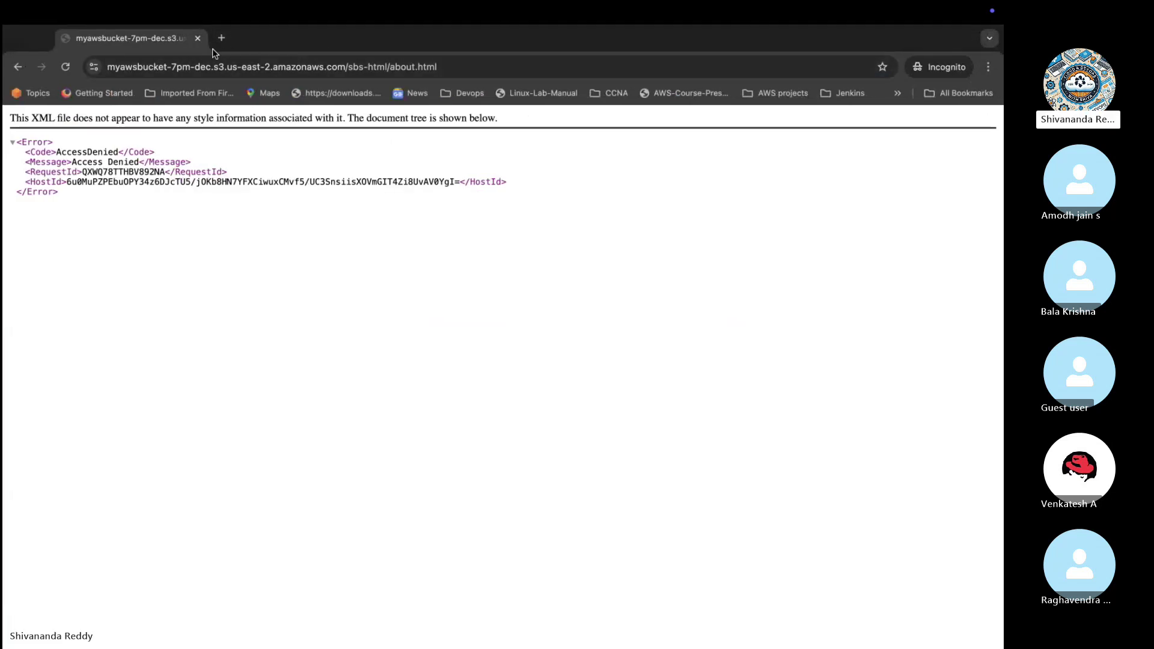
Open index.html's object URL from sbs-html/ in an incognito window to load the site
key(ctrl+Left)
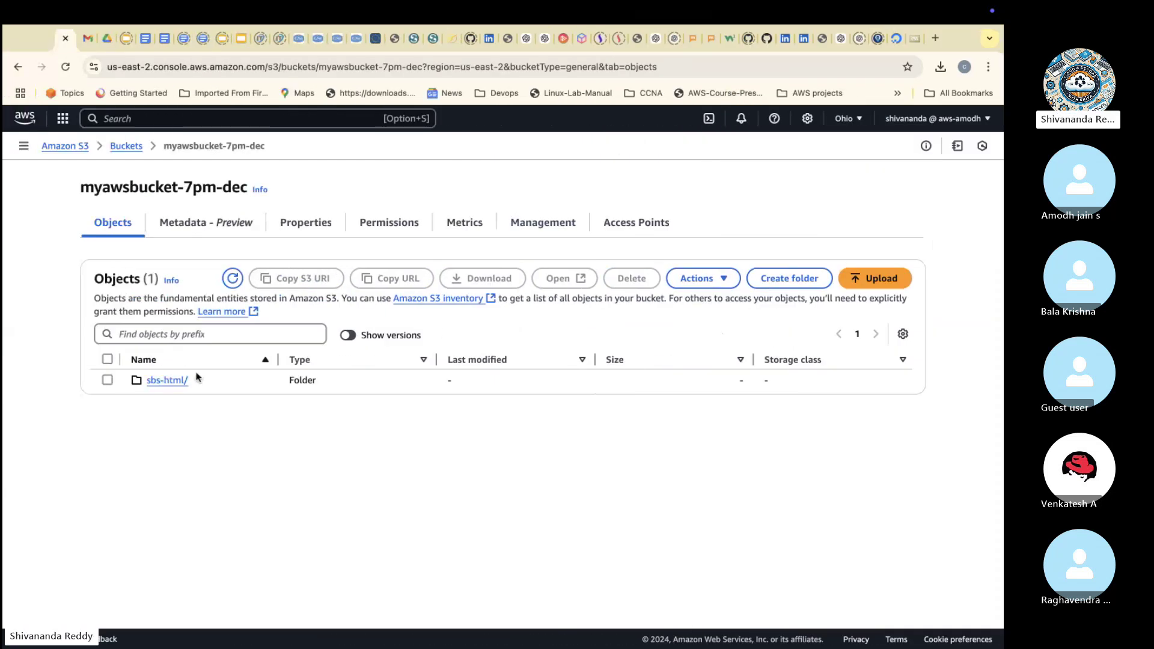
click(161, 379)
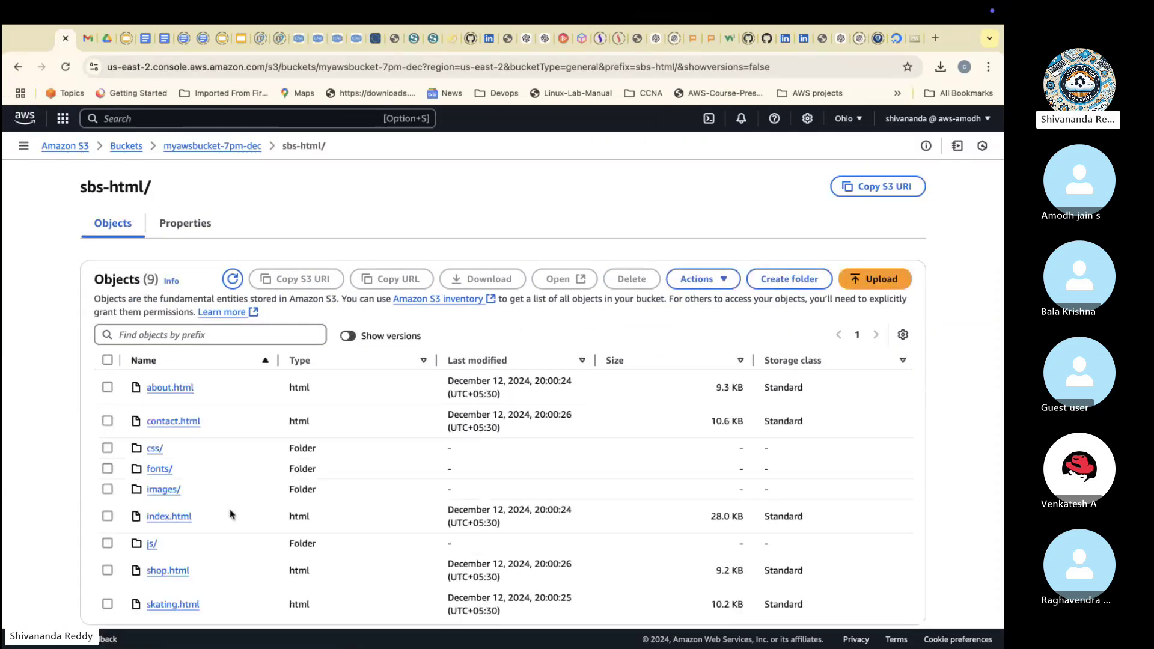
click(175, 517)
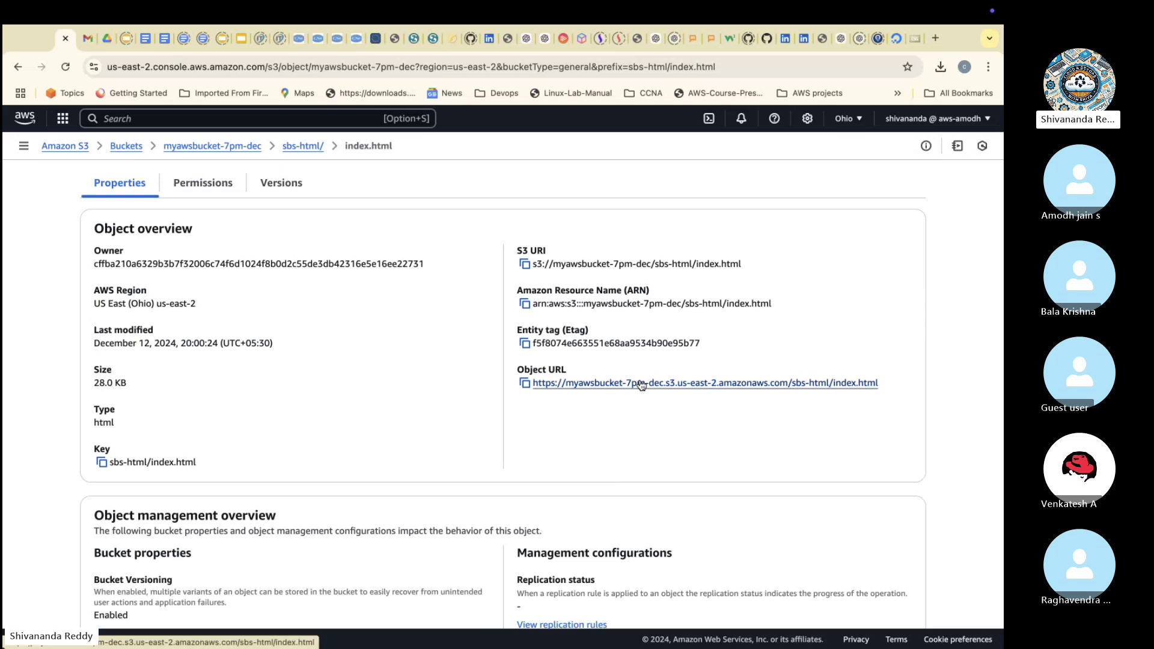
right_click(642, 385)
click(676, 411)
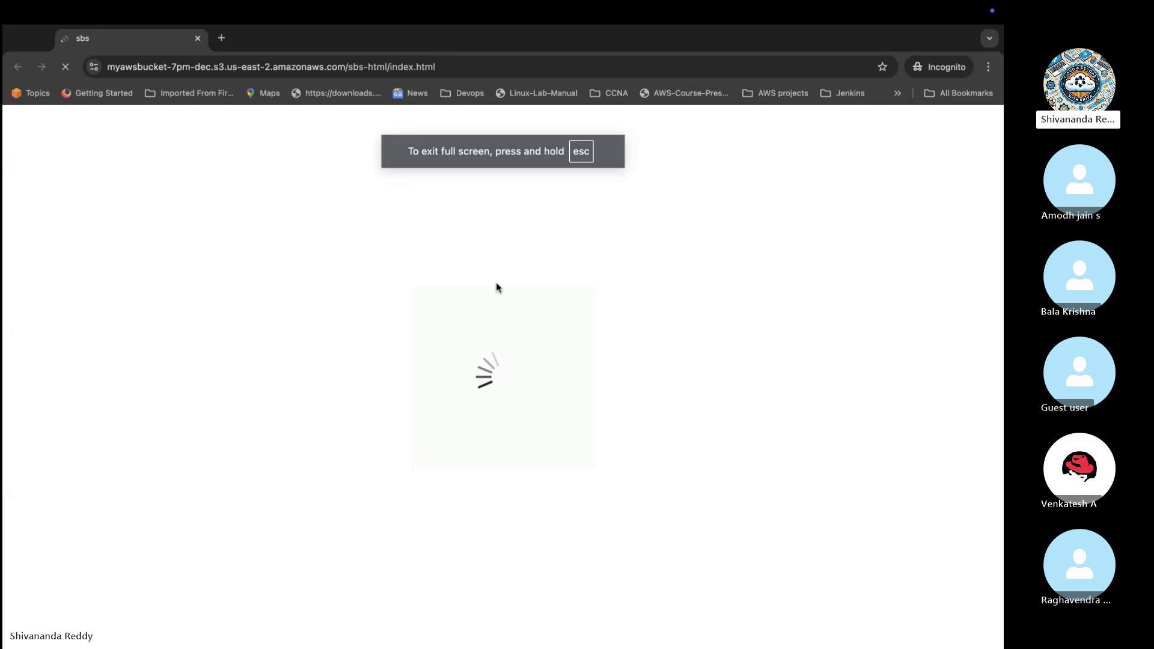
click(336, 69)
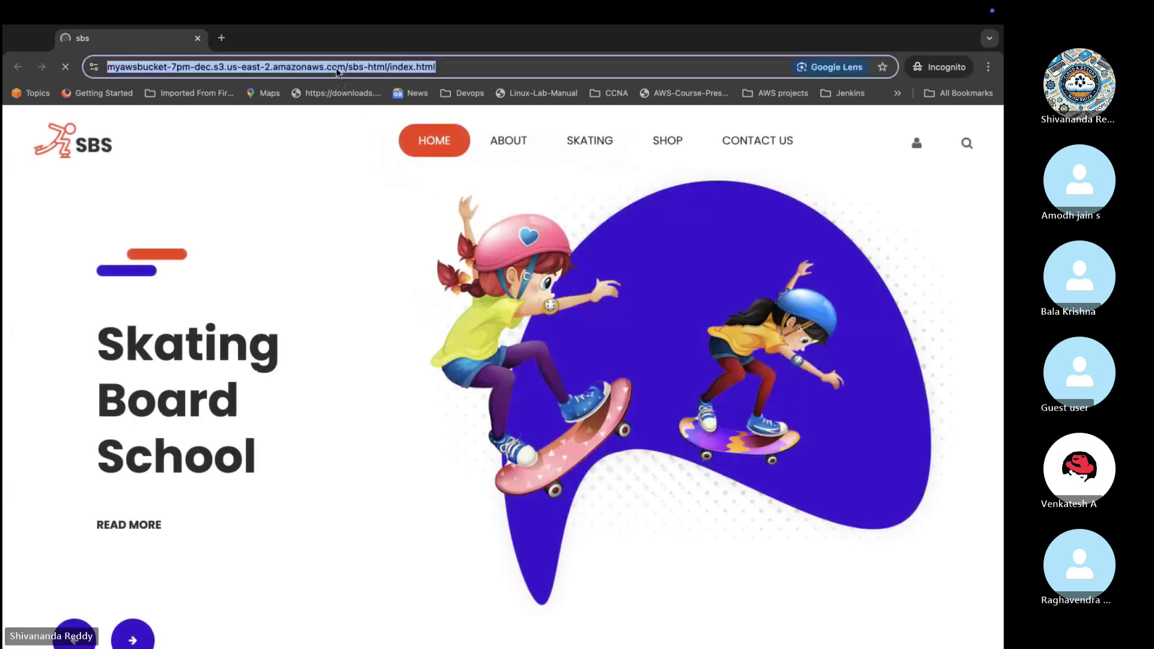
key(ctrl+Left)
key(ctrl+Left)
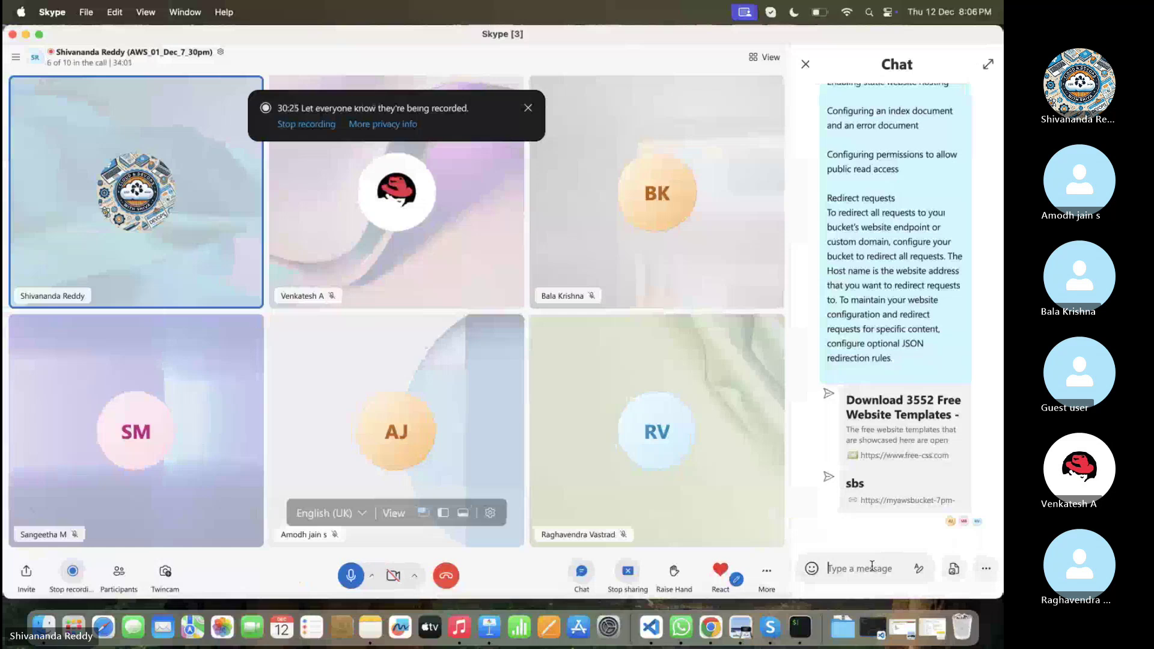
Paste and send the bucket website link in the Skype call chat, then return to S3
click(872, 567)
key(cmd+v)
key(Return)
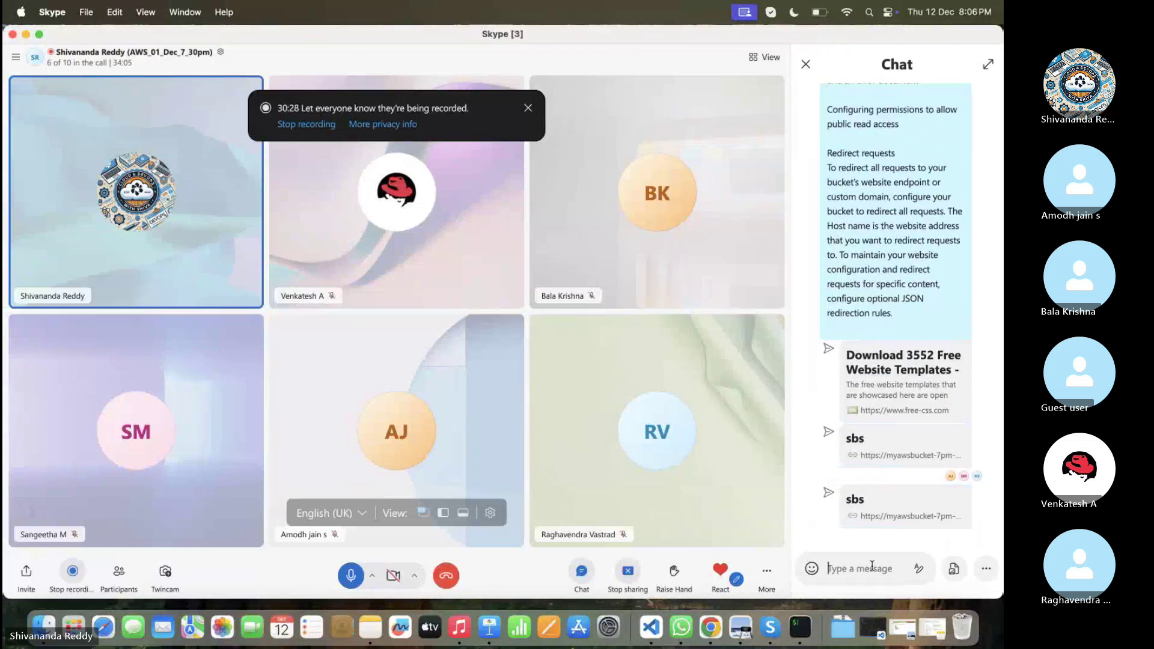
key(ctrl+Right)
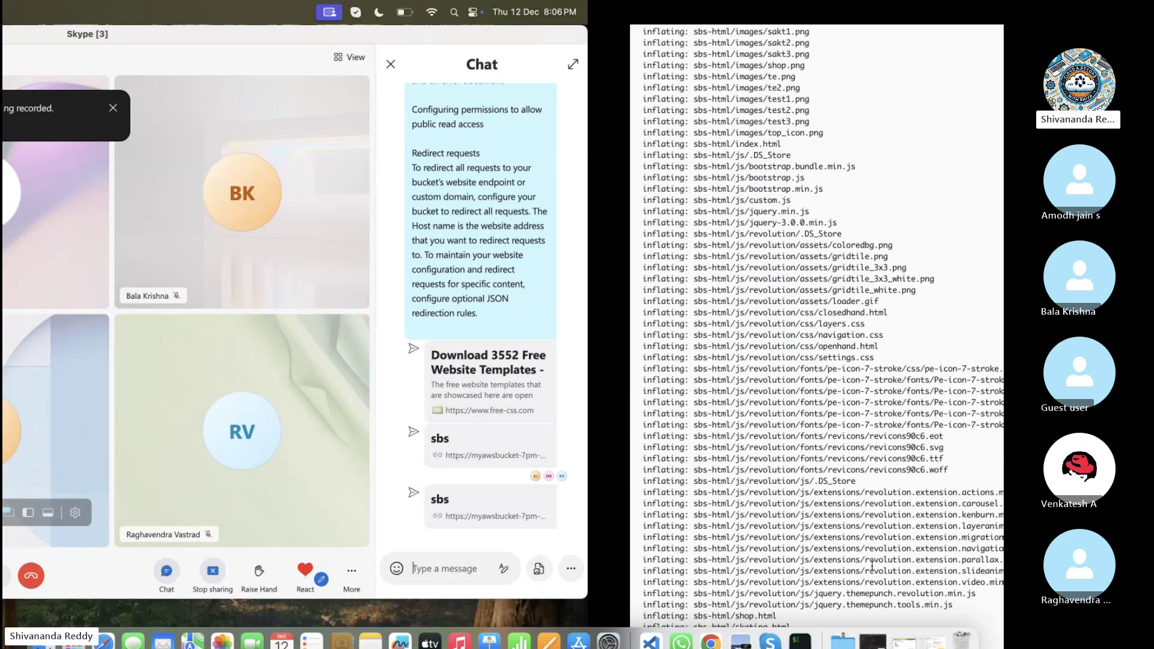
key(ctrl+Right)
View myawsbucket-7pm-dec's Permissions tab, reviewing bucket policy, Object Ownership and the ACL
click(218, 146)
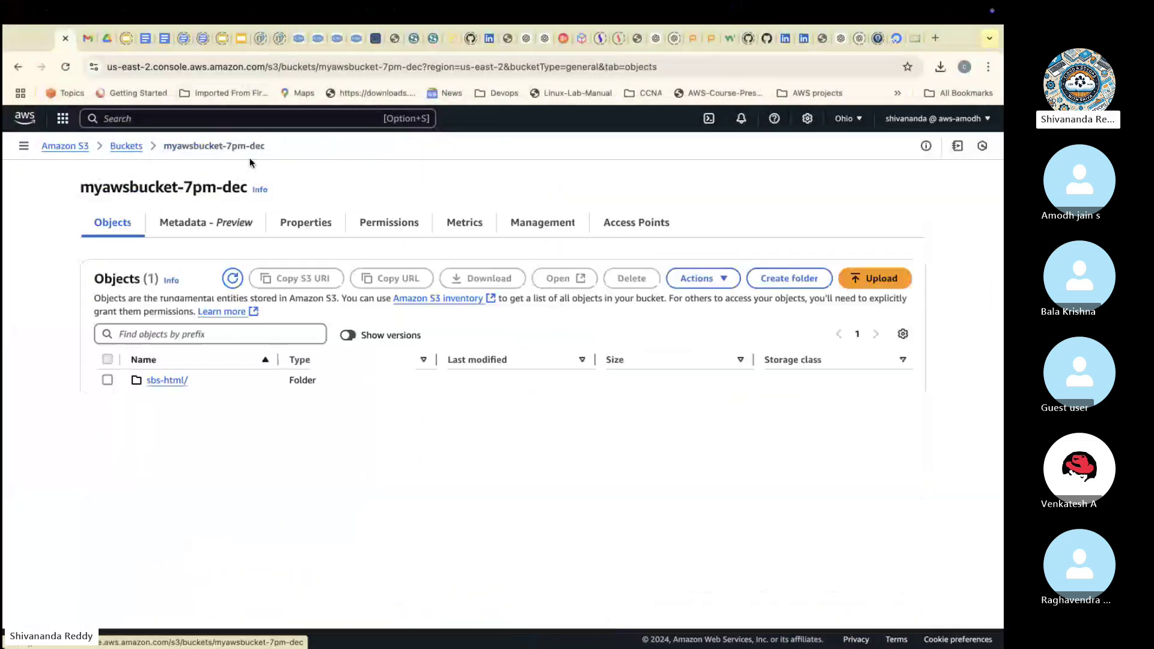
click(315, 222)
click(388, 223)
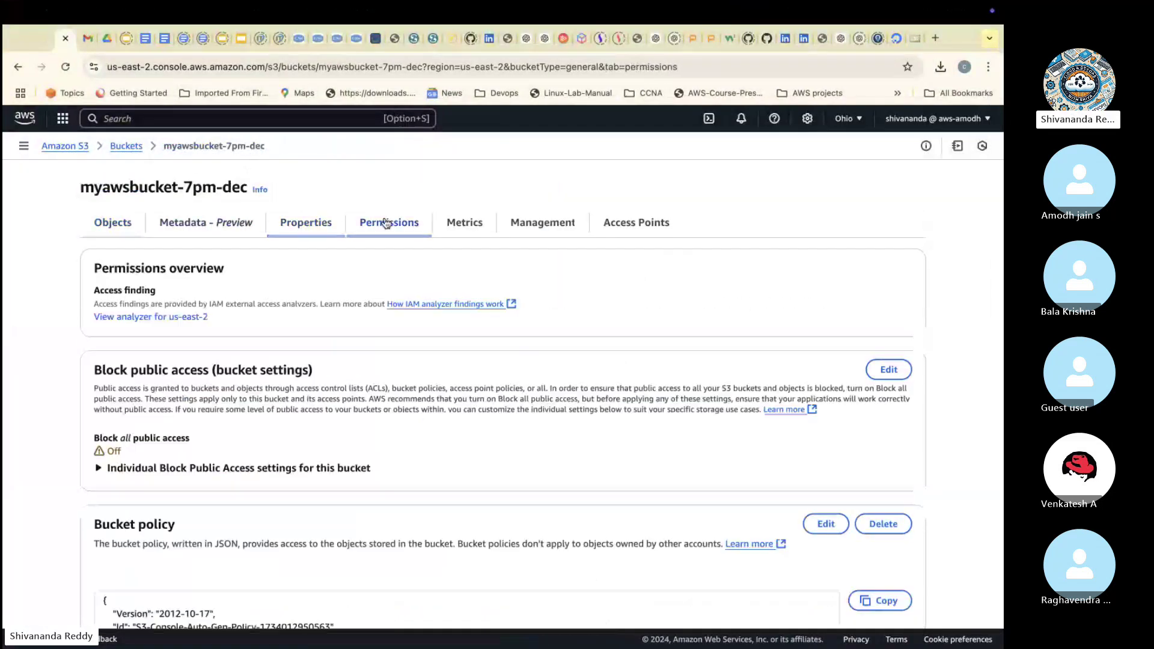
scroll(322, 417, down, 2)
scroll(322, 419, down, 5)
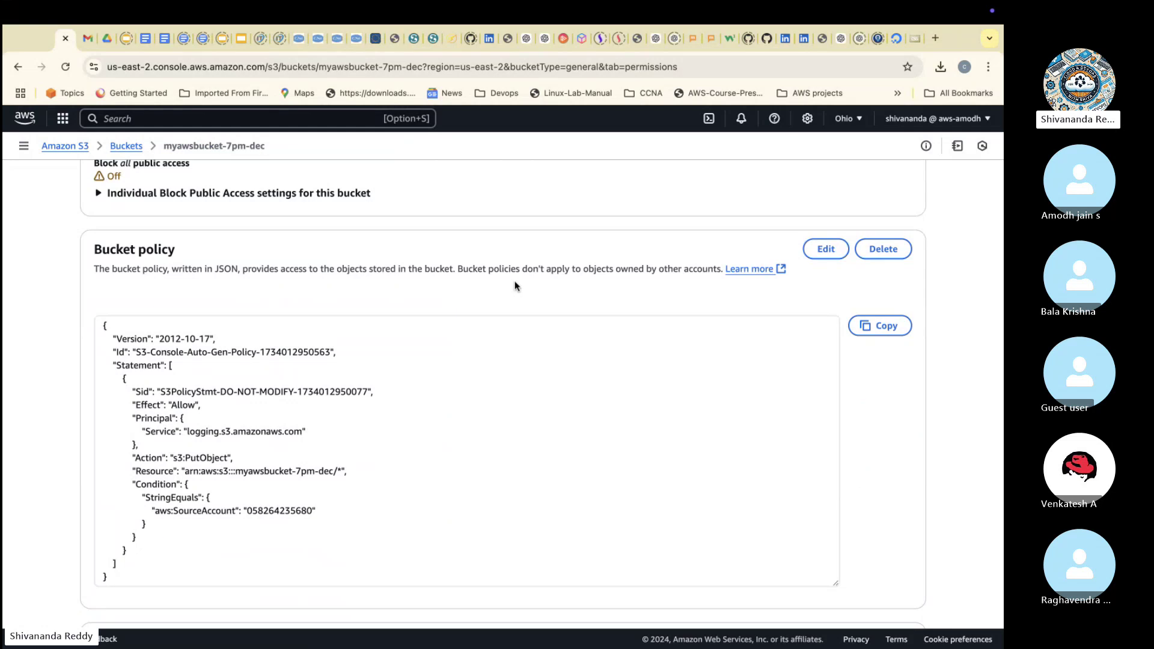
scroll(514, 280, down, 4)
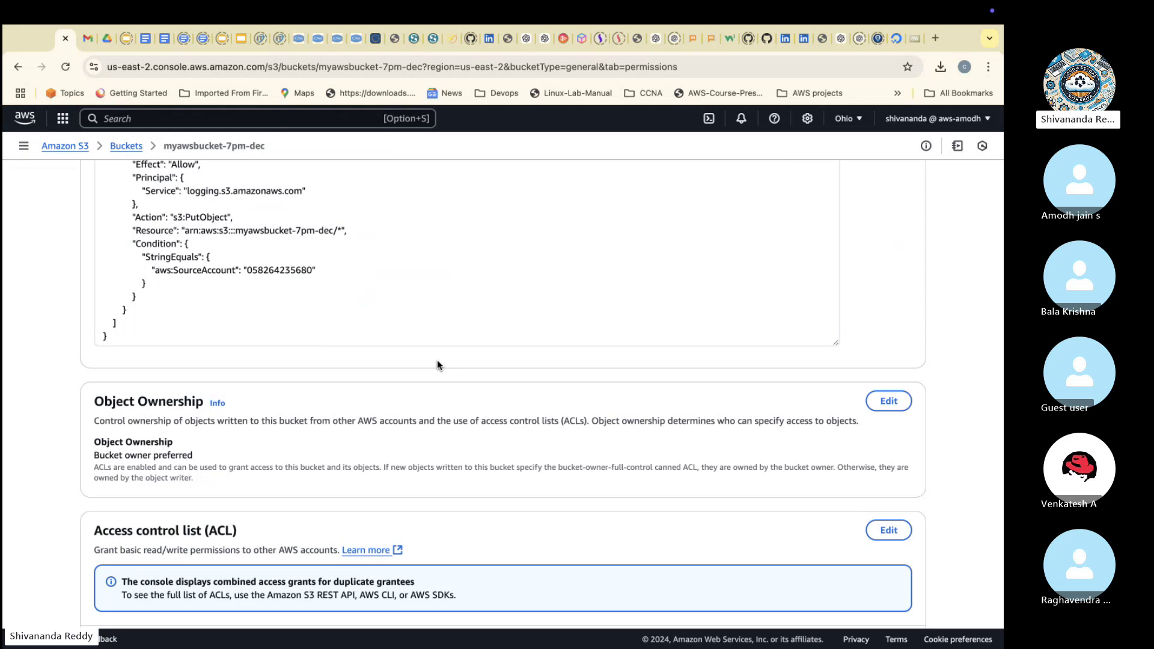
scroll(434, 434, down, 7)
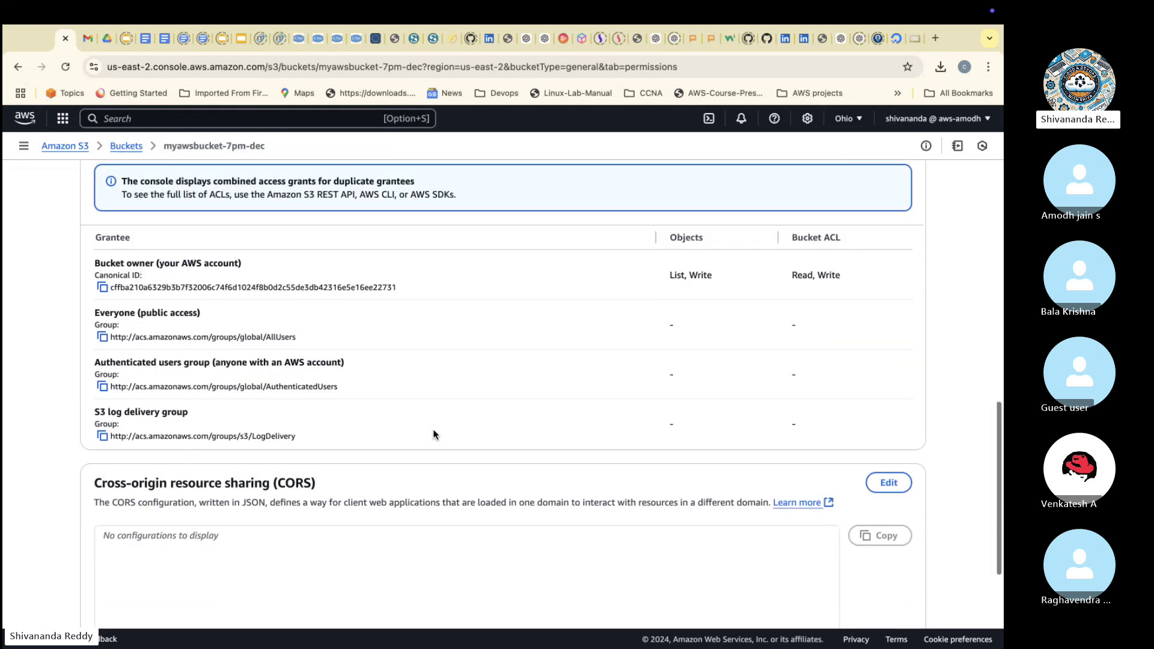
scroll(431, 430, down, 1)
scroll(432, 431, up, 1)
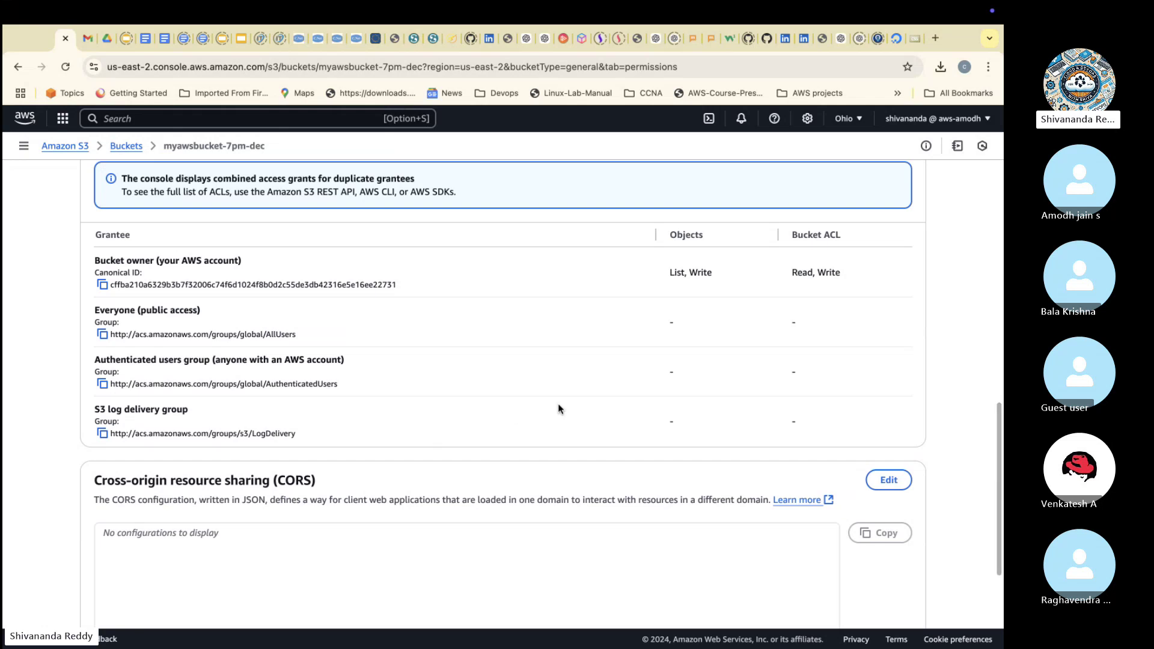
scroll(557, 406, up, 2)
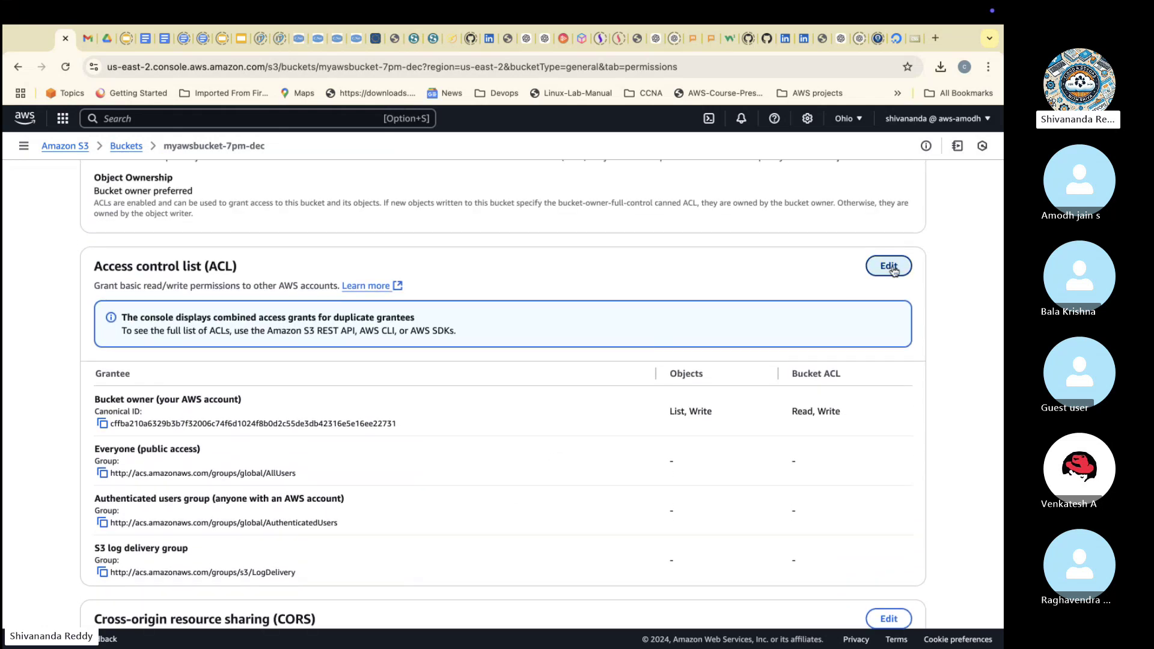
Edit the bucket ACL: Everyone and authenticated users get list/read, log delivery gets full access; save
click(889, 266)
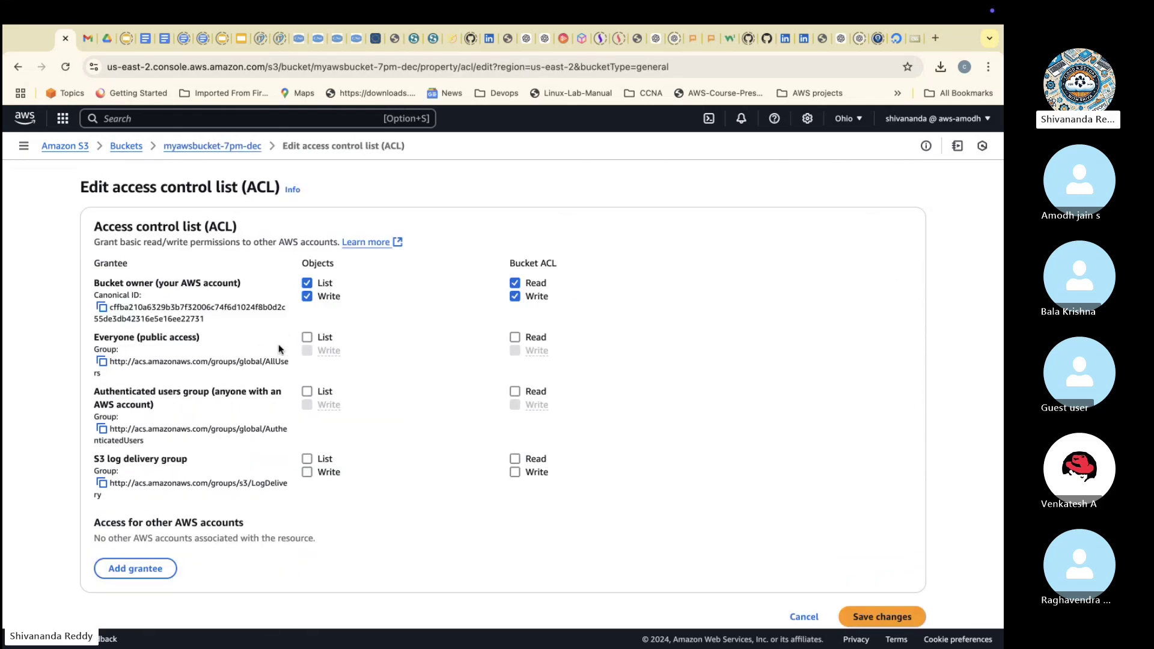
click(307, 338)
click(518, 340)
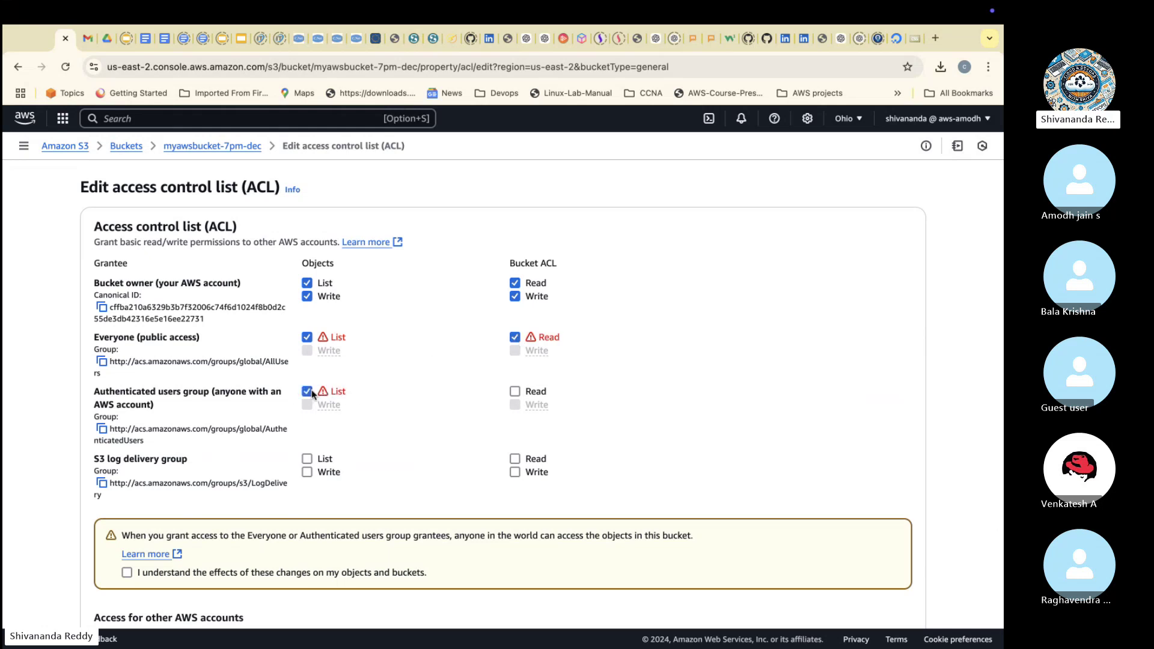
click(515, 393)
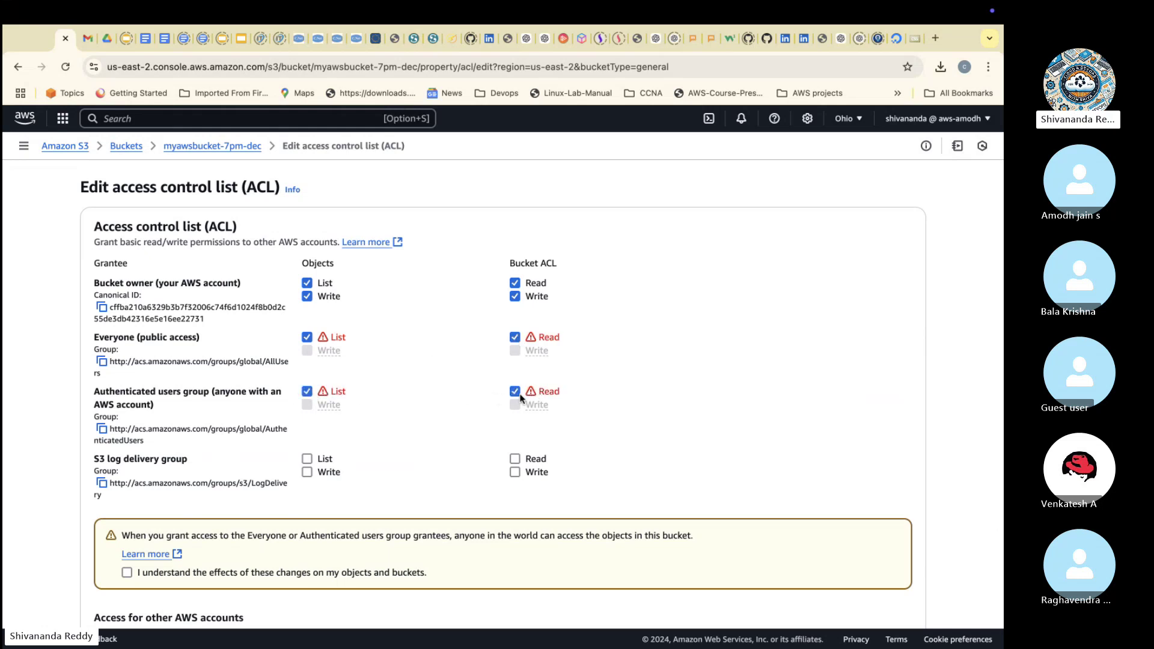
click(310, 459)
click(307, 473)
click(515, 460)
click(515, 472)
scroll(244, 511, down, 3)
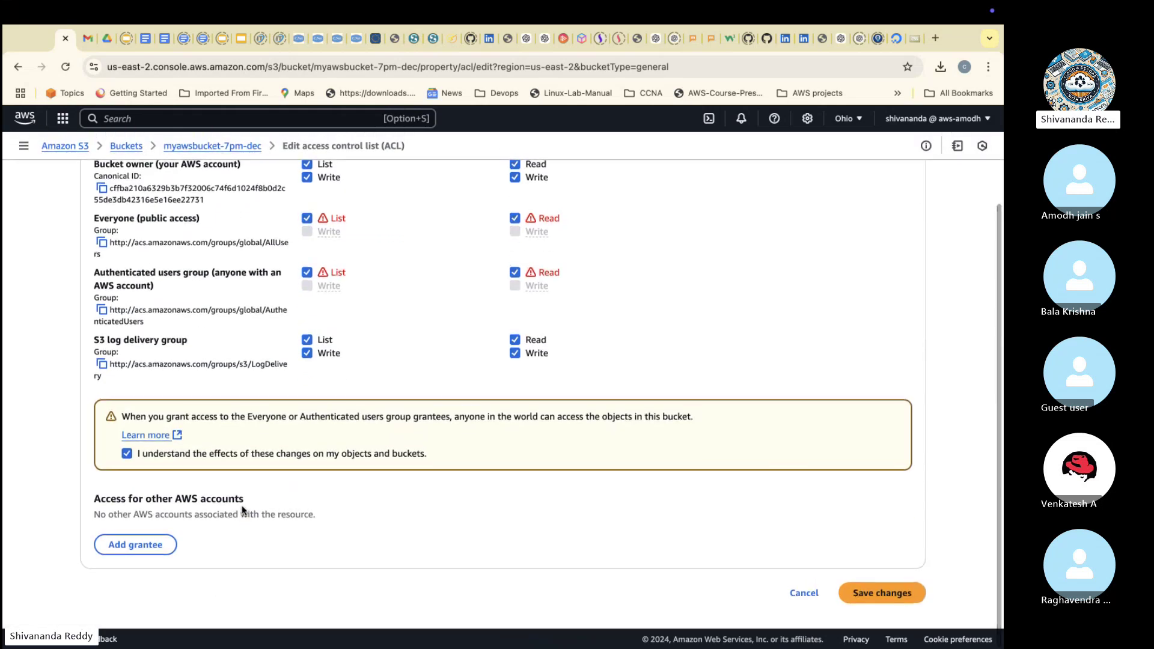
click(874, 601)
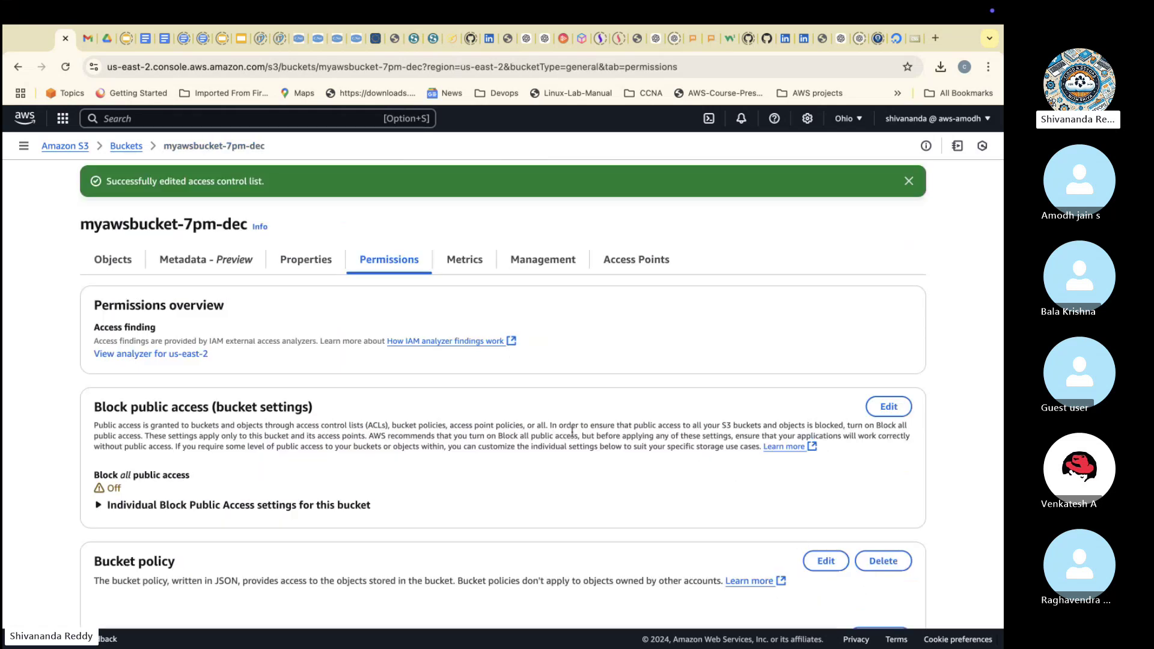
Open the bucket's Metrics tab
scroll(494, 420, down, 10)
scroll(494, 420, up, 10)
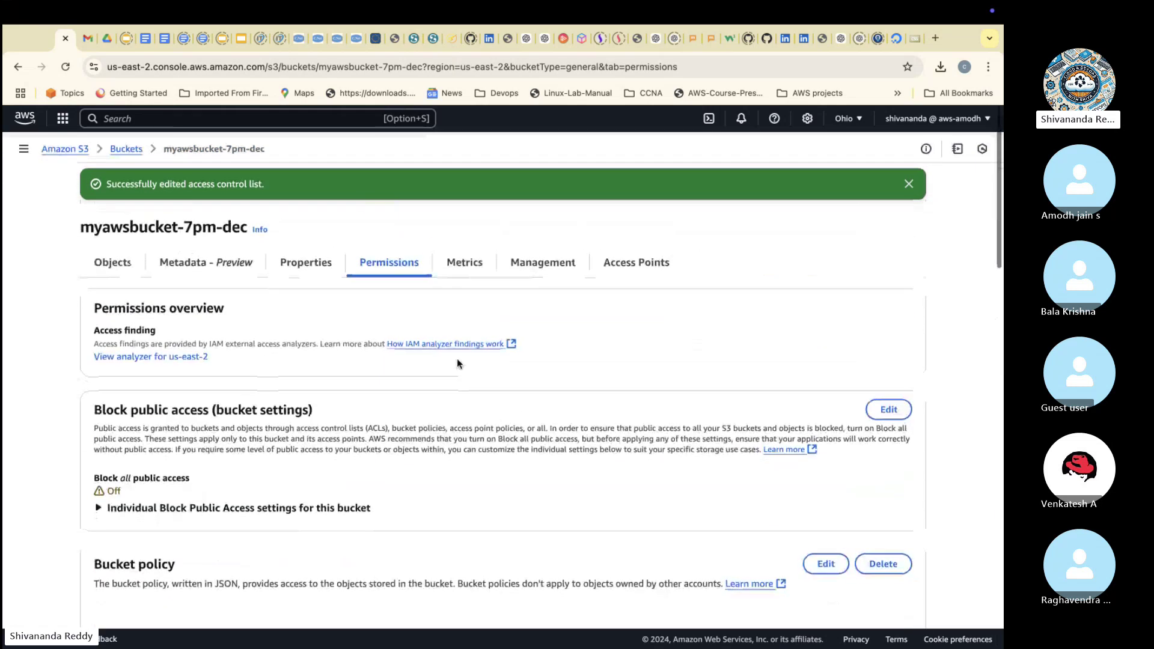
click(464, 260)
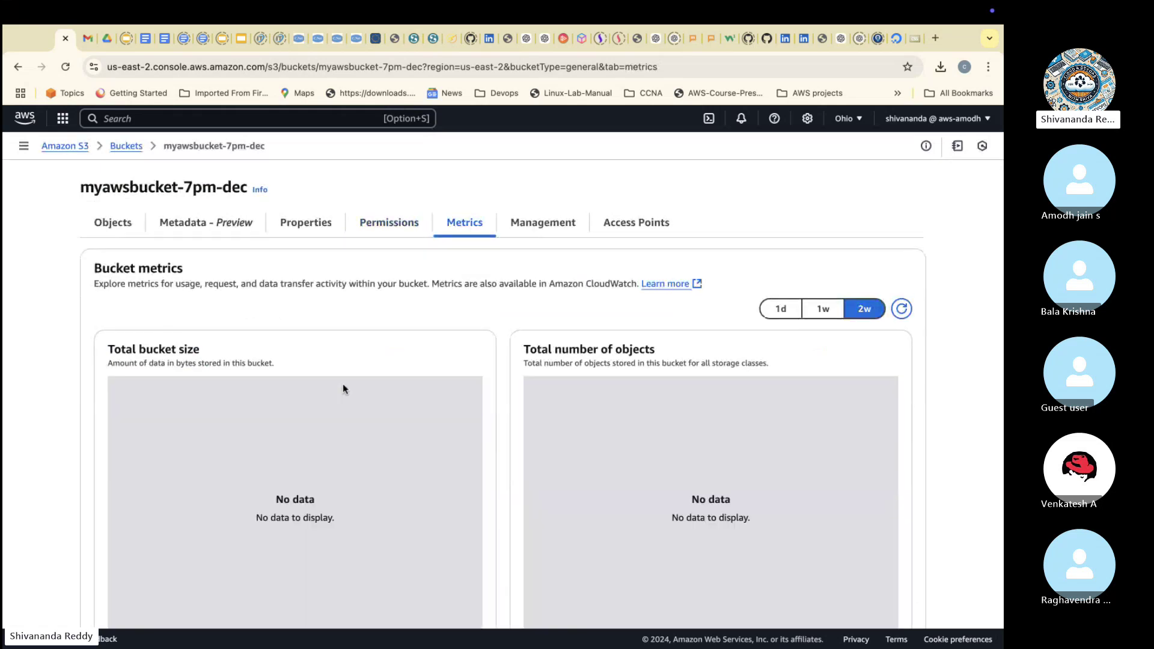
Copy the Bucket metrics heading and description and send it in the Skype call chat
scroll(327, 461, down, 1)
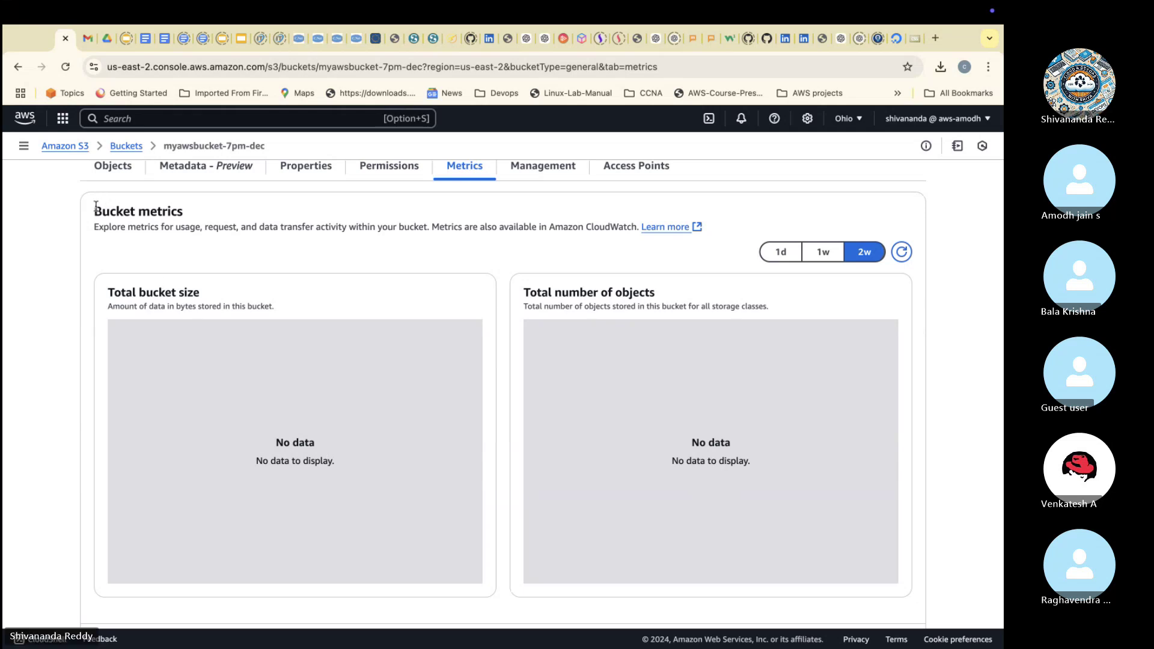
drag(94, 206, 633, 232)
key(super+c)
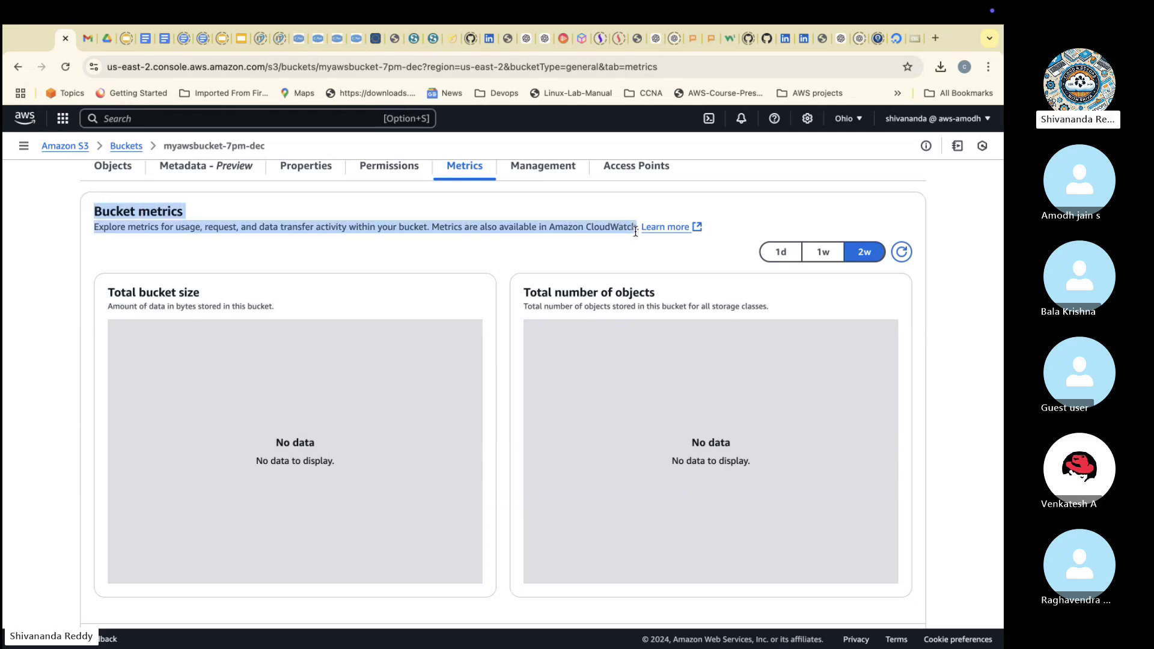
key(ctrl+Left)
key(ctrl+Left)
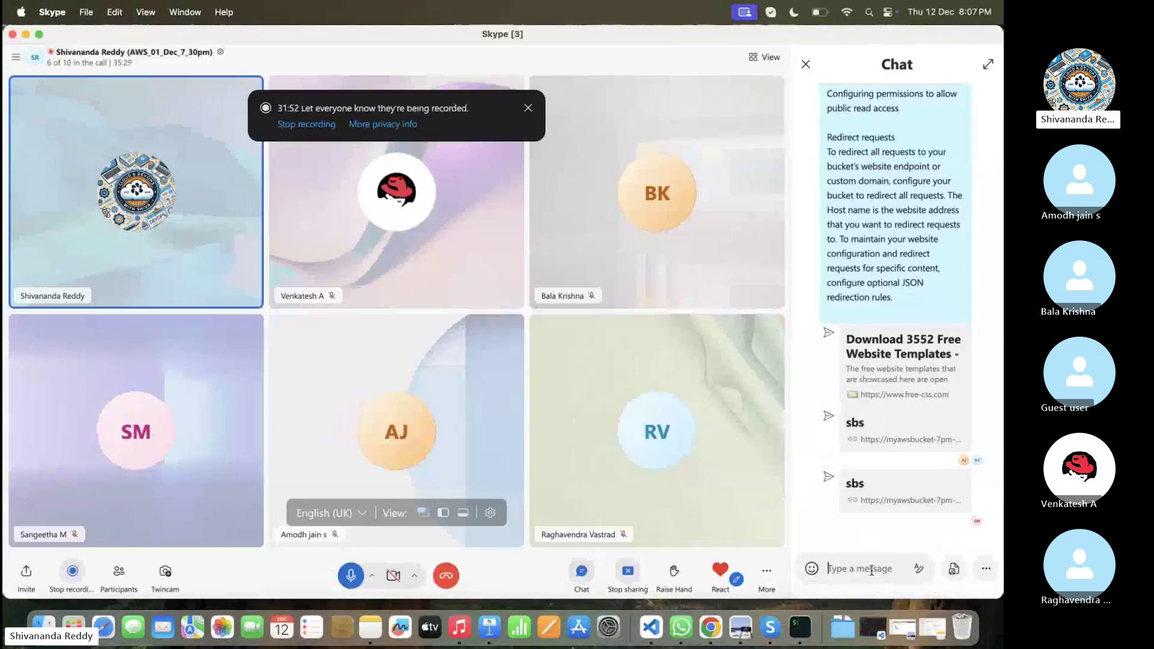
key(super+v)
key(Return)
Back in S3, look over the Management tab, then return to the general purpose buckets list
key(ctrl+Right)
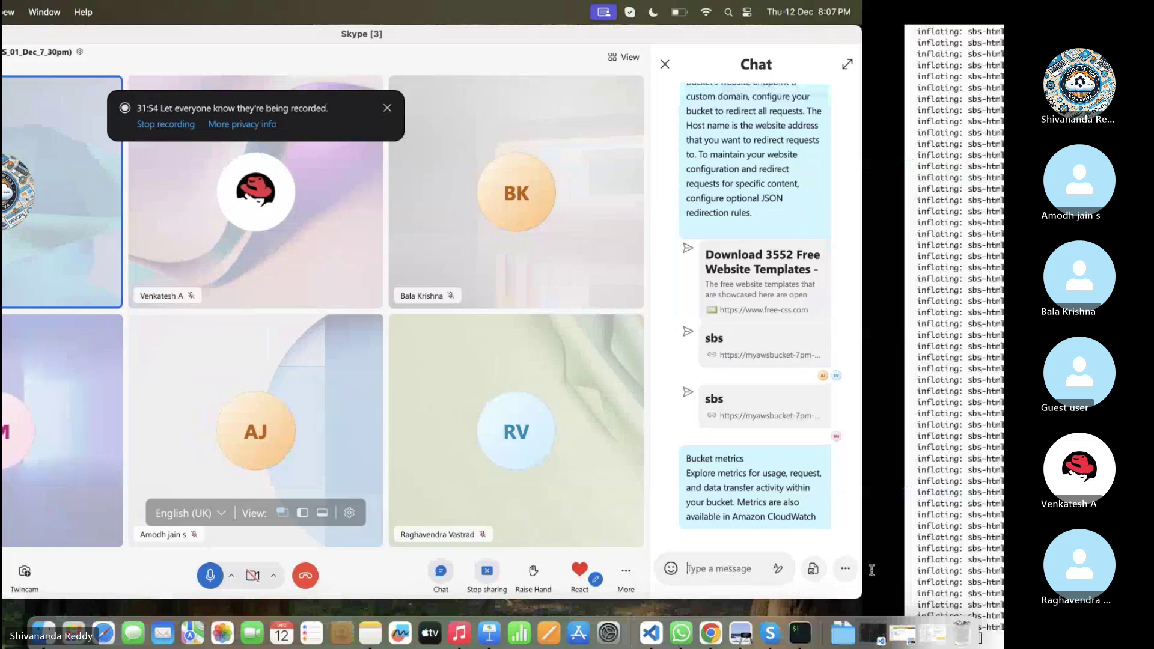
key(ctrl+Right)
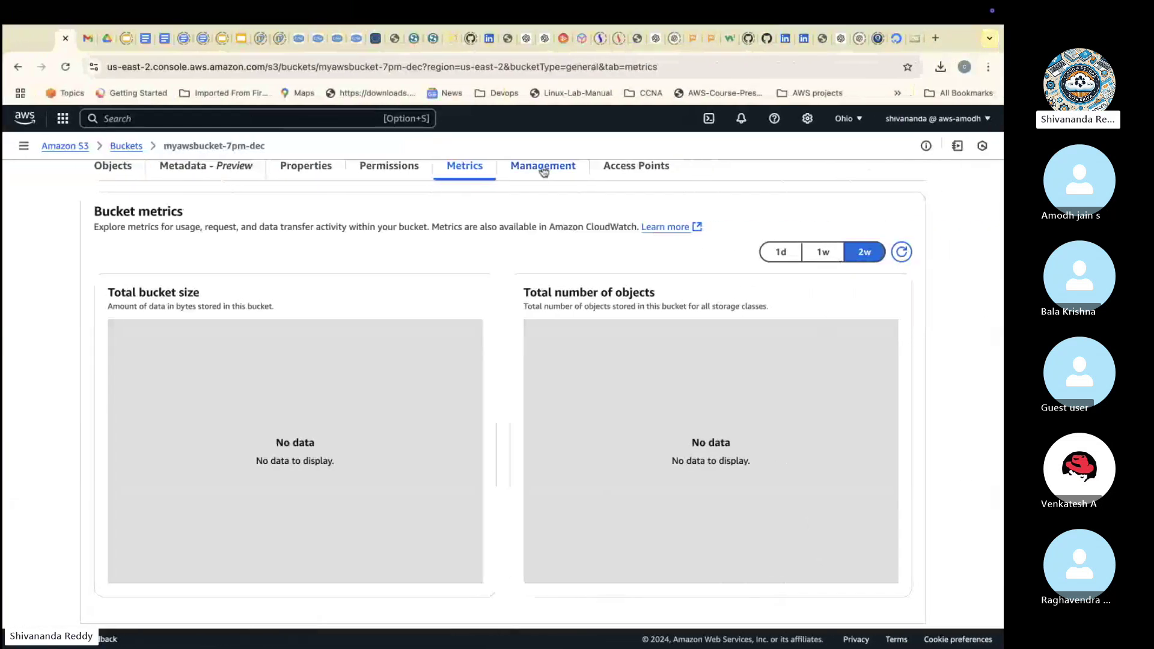
click(543, 170)
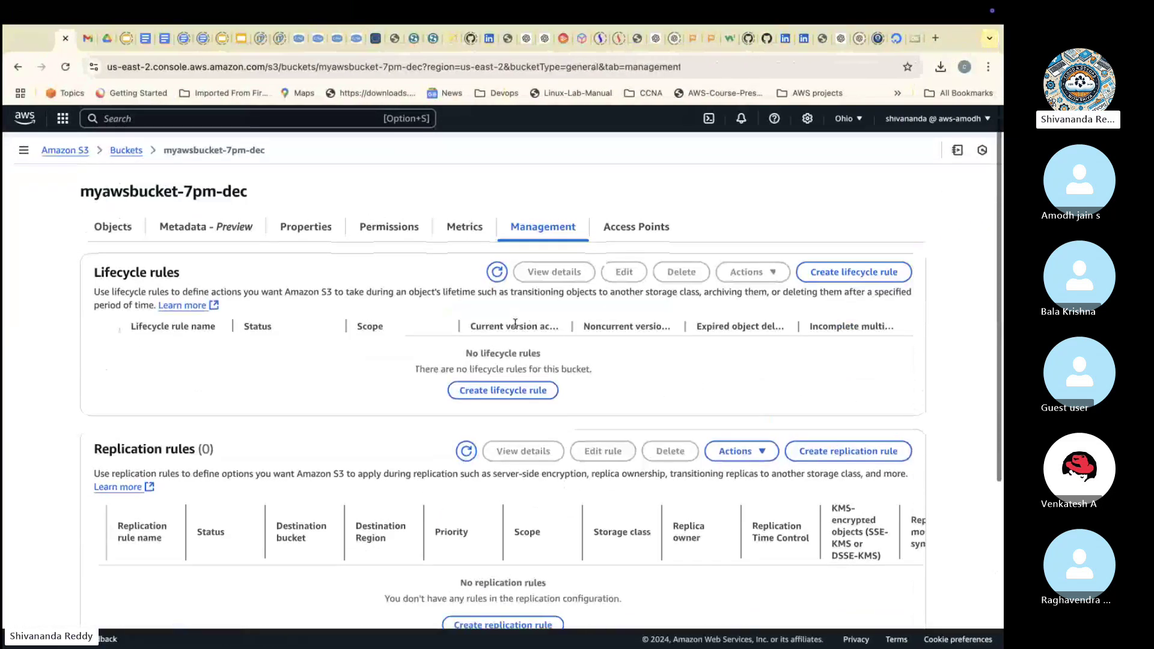
scroll(373, 321, down, 4)
scroll(372, 321, up, 2)
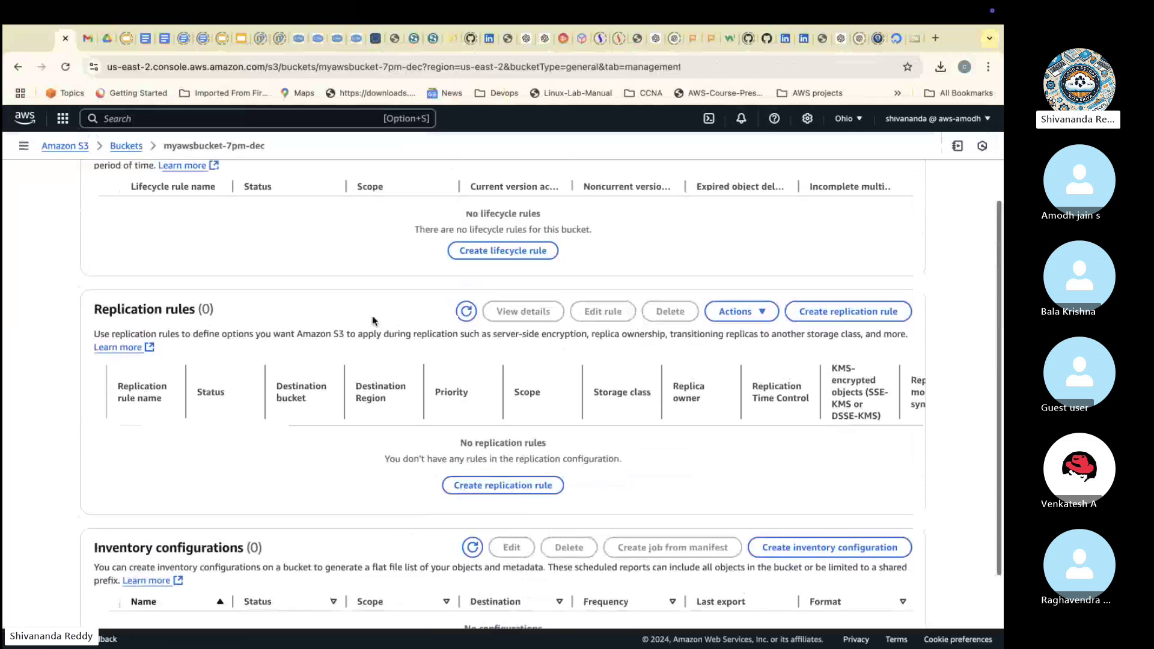
scroll(373, 321, up, 3)
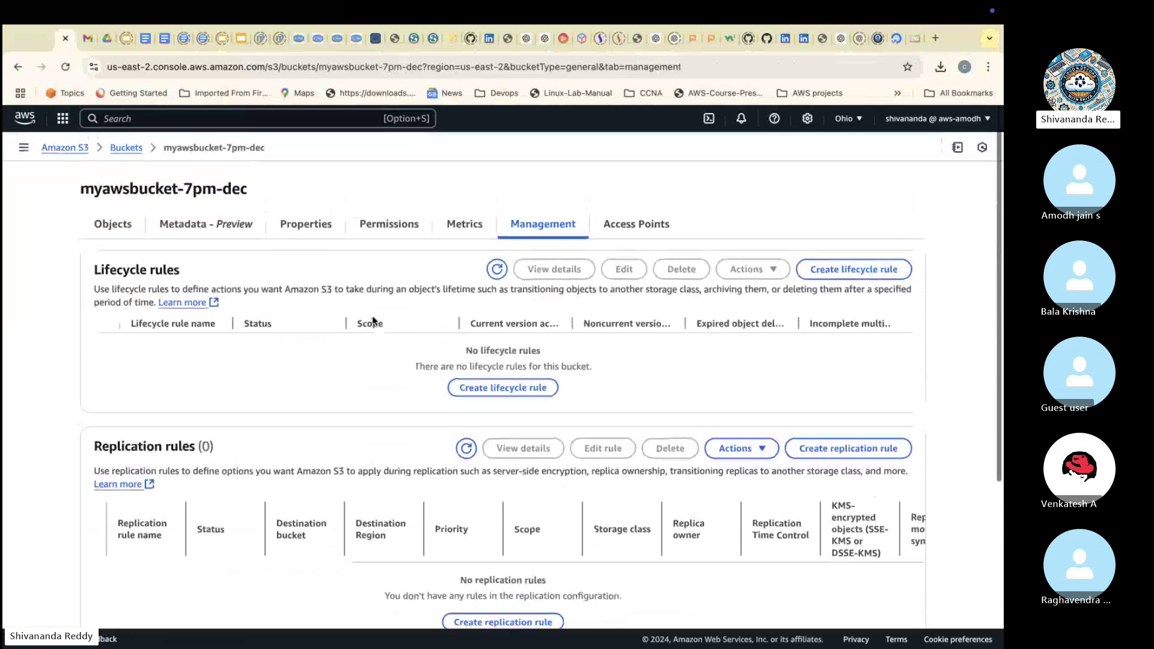
click(122, 228)
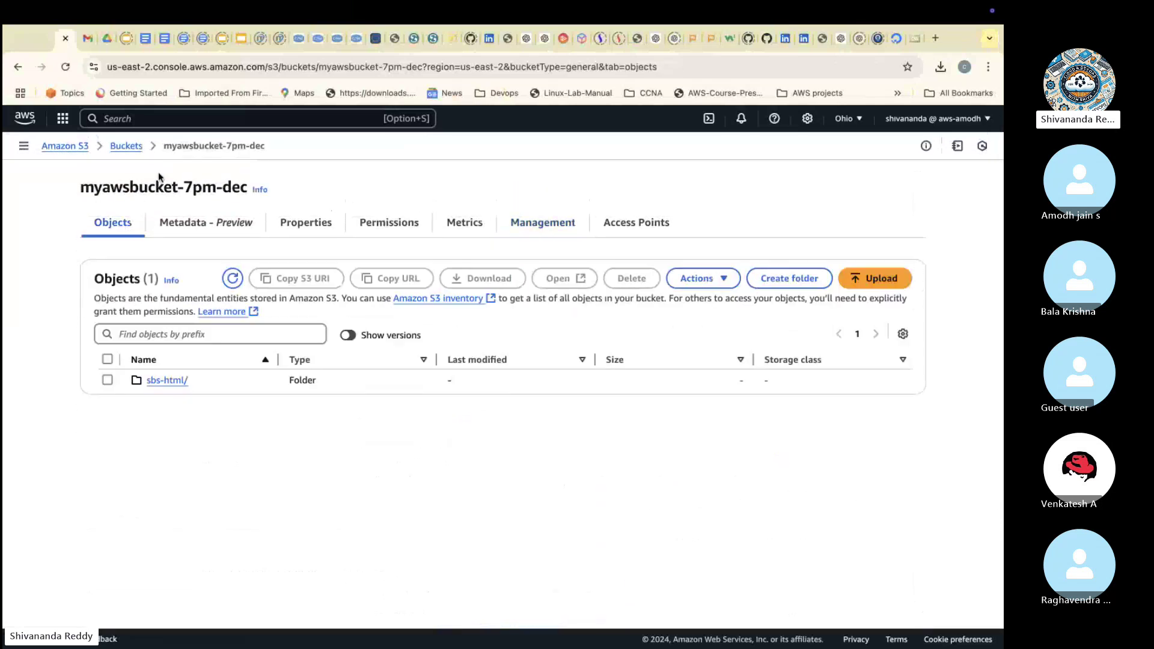
click(126, 148)
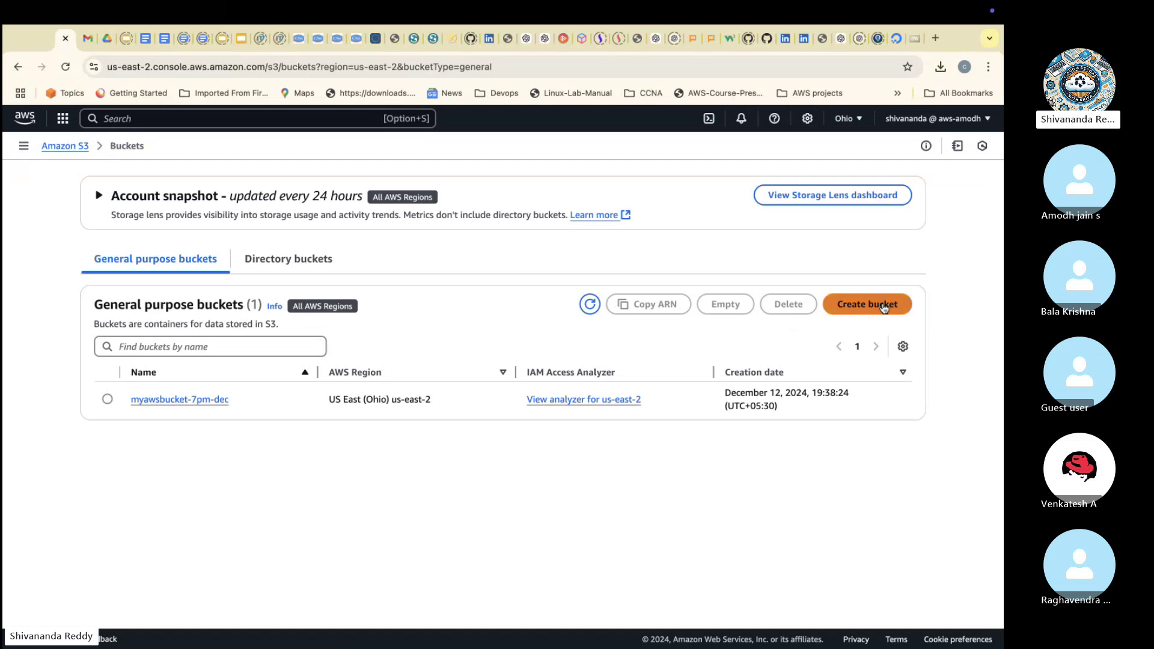
Start creating a new bucket in Ohio, entering 'destination-' as its name
click(883, 307)
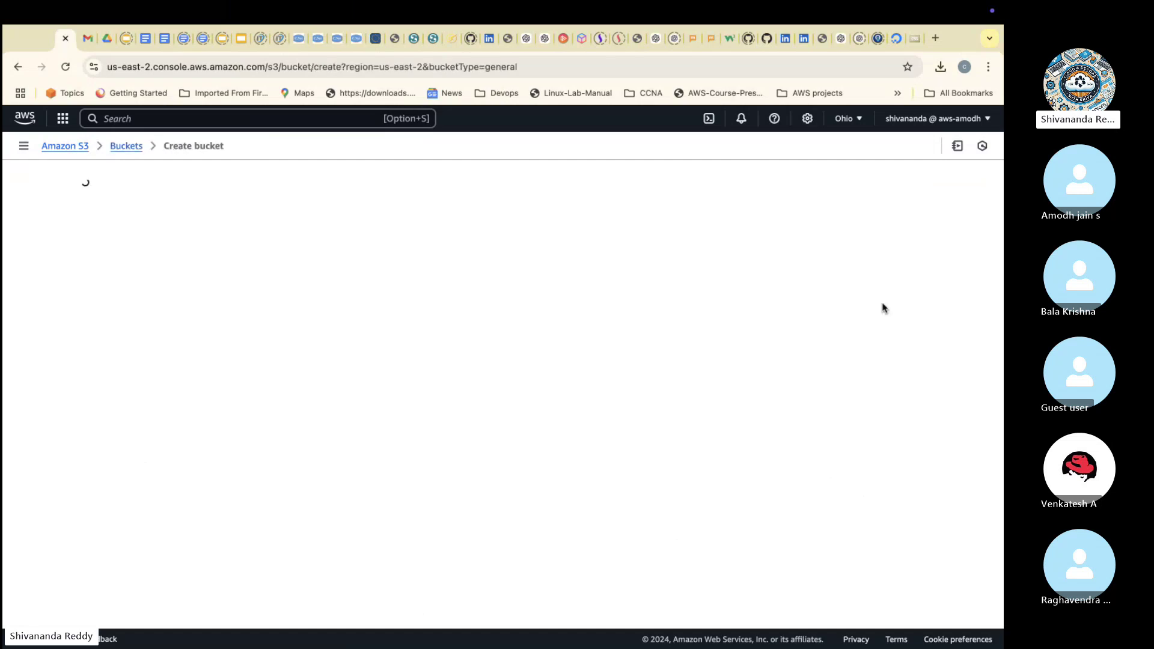
click(216, 404)
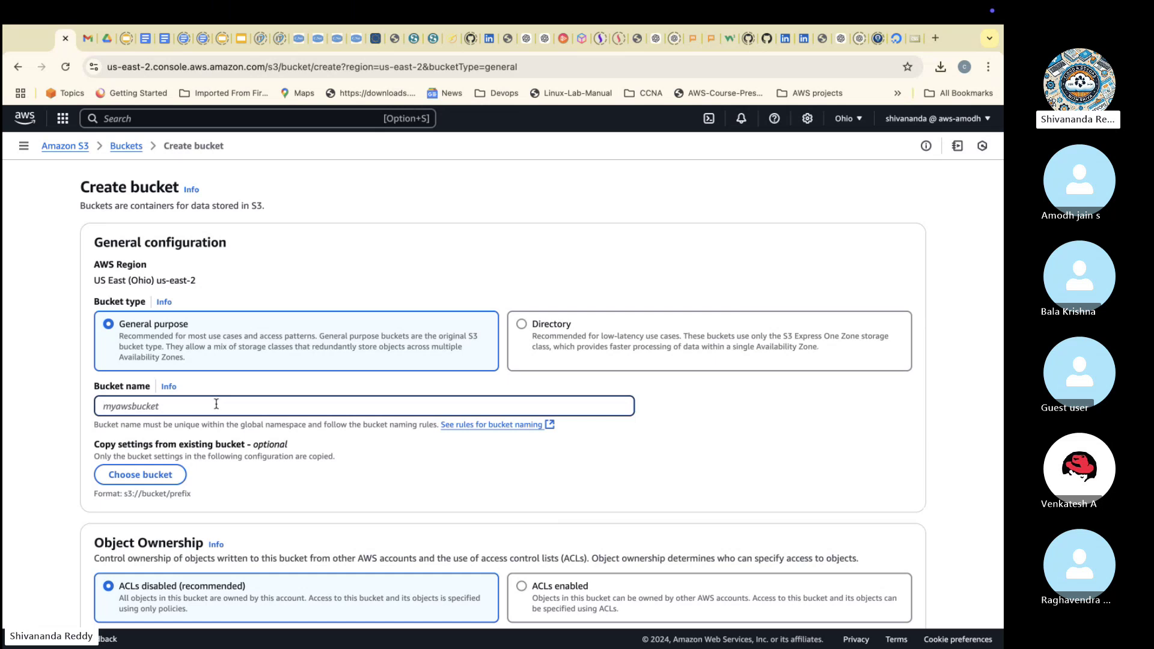
text(destination-7pm-dec)
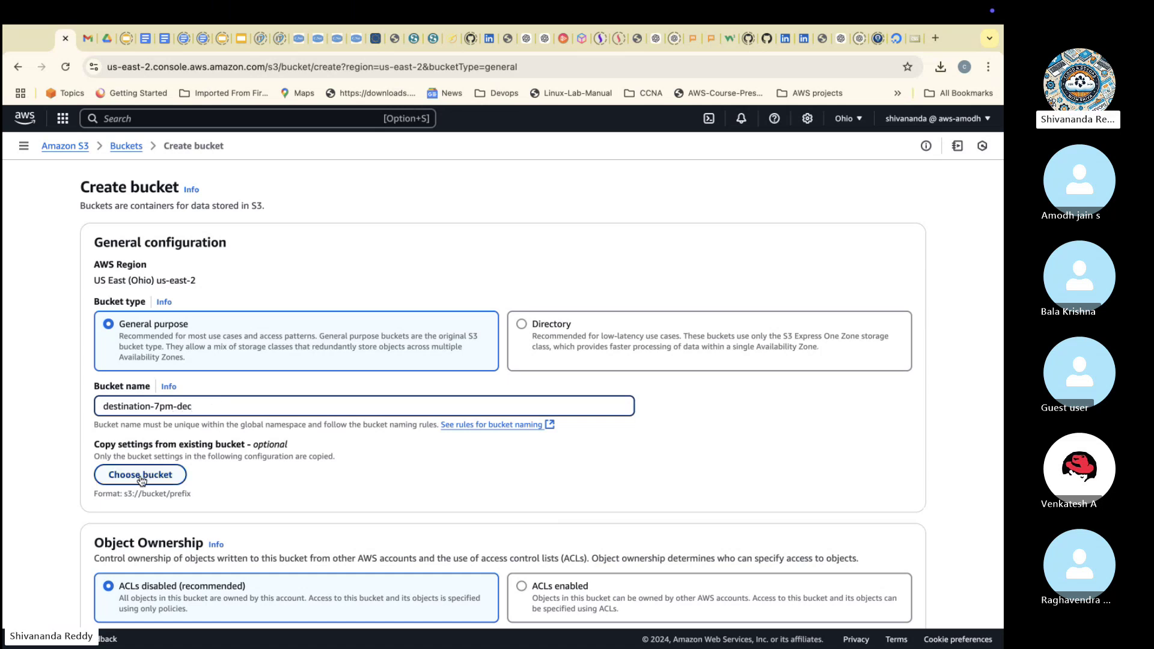
drag(95, 445, 245, 446)
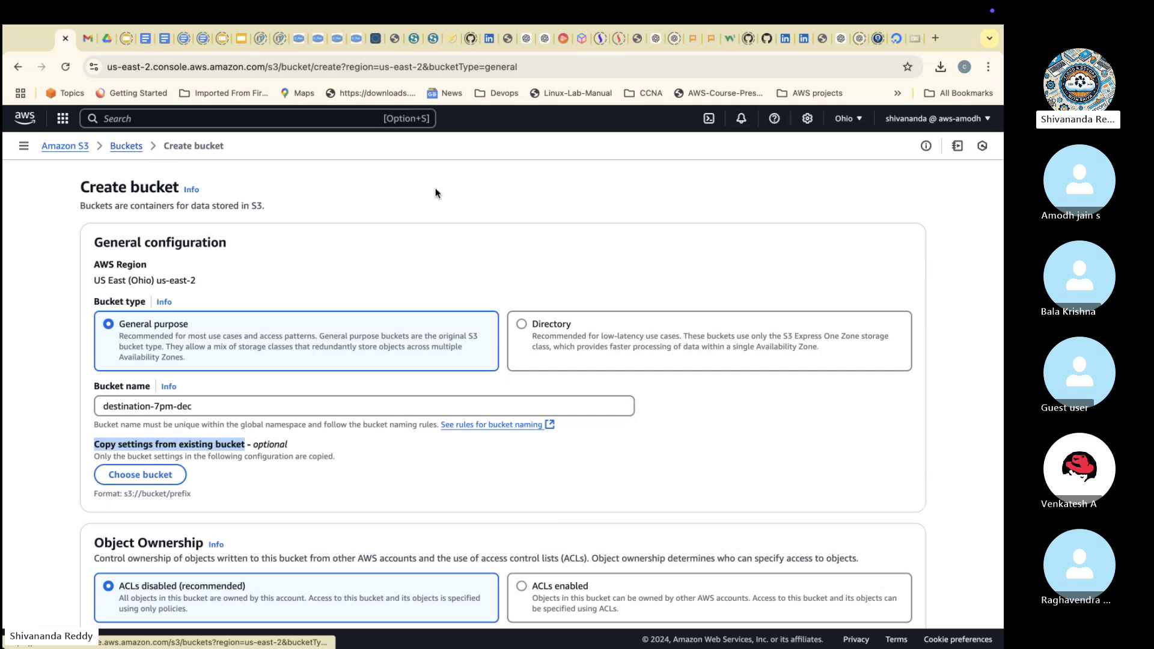
Open the N. California region's Create bucket page in a new tab
click(857, 120)
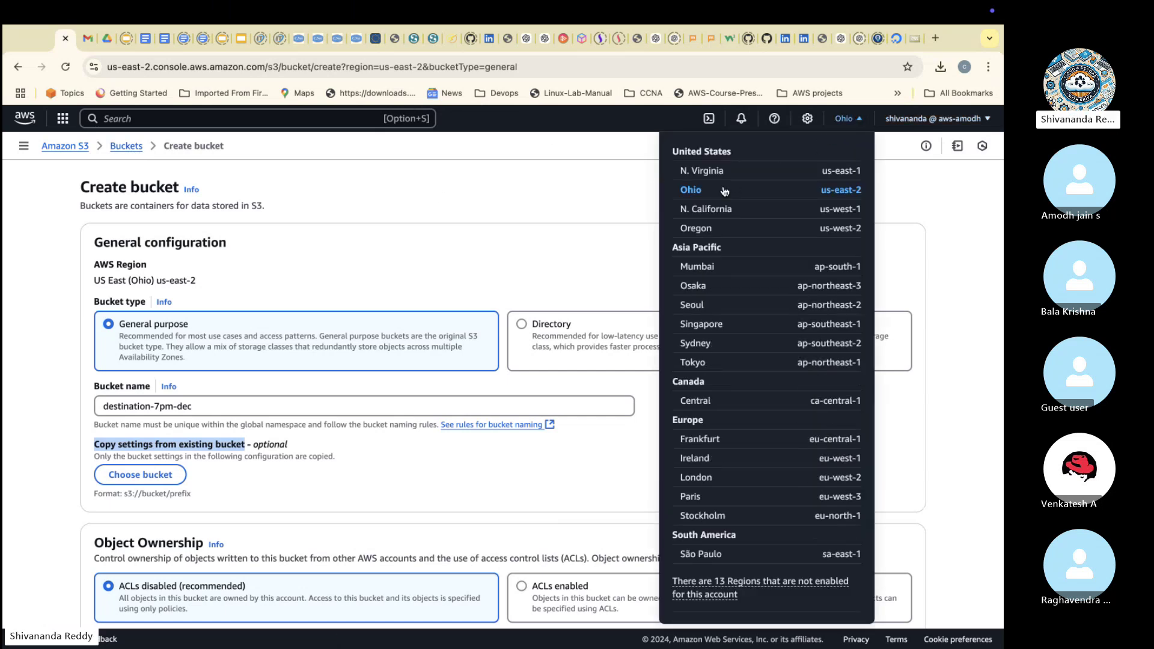
right_click(721, 213)
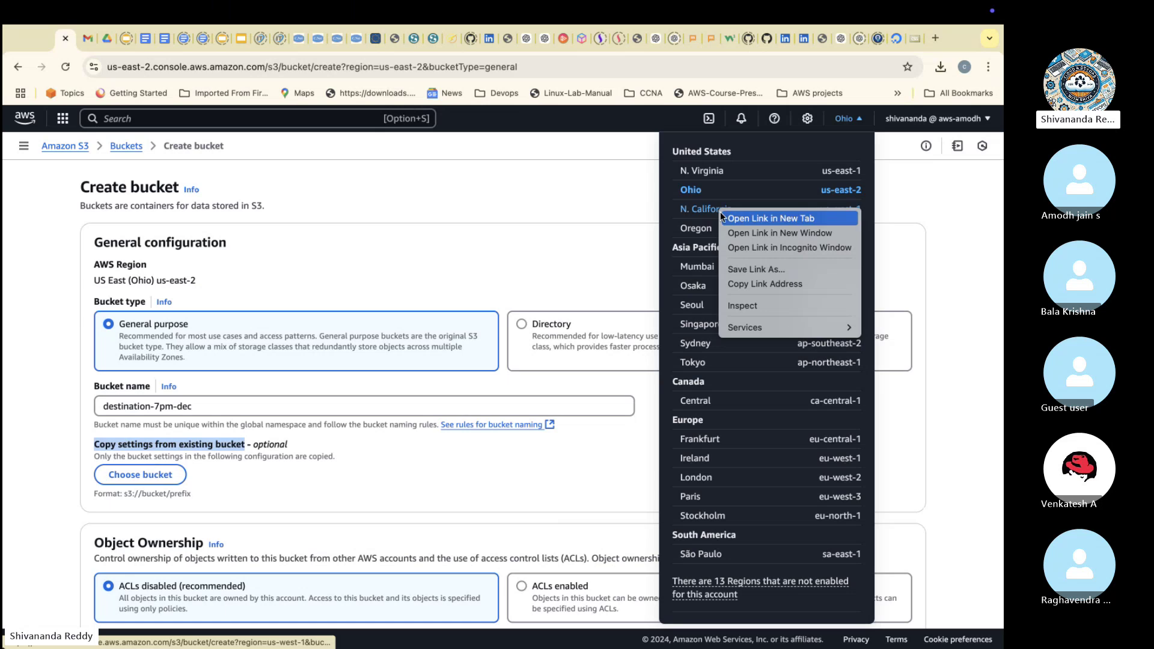
click(723, 216)
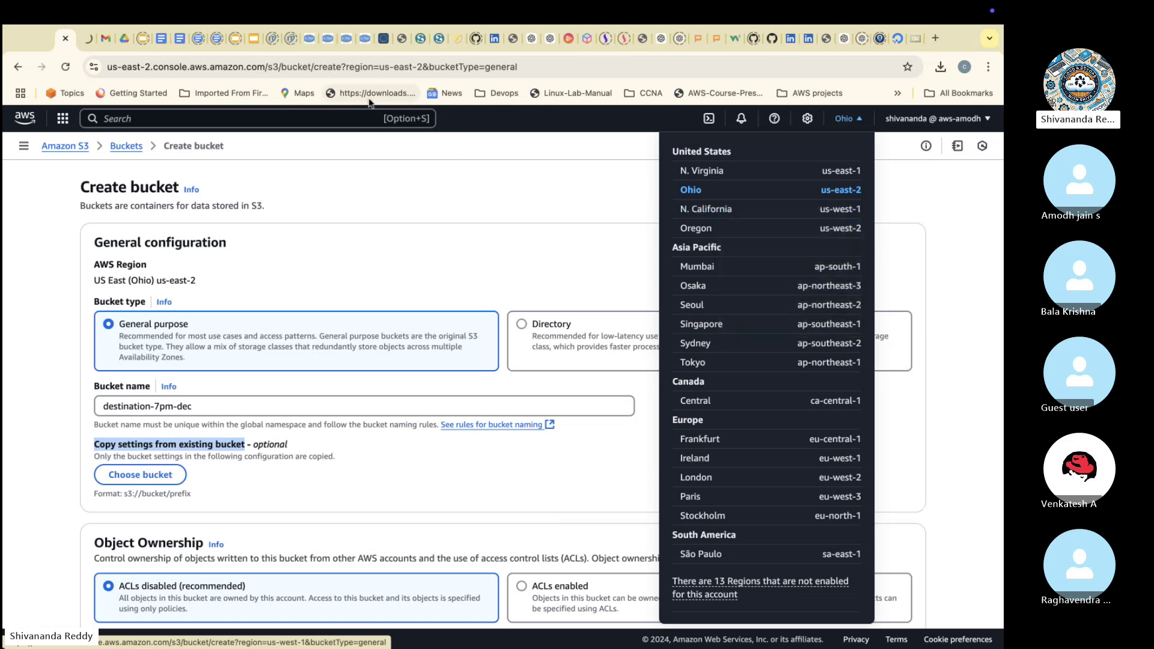
click(88, 39)
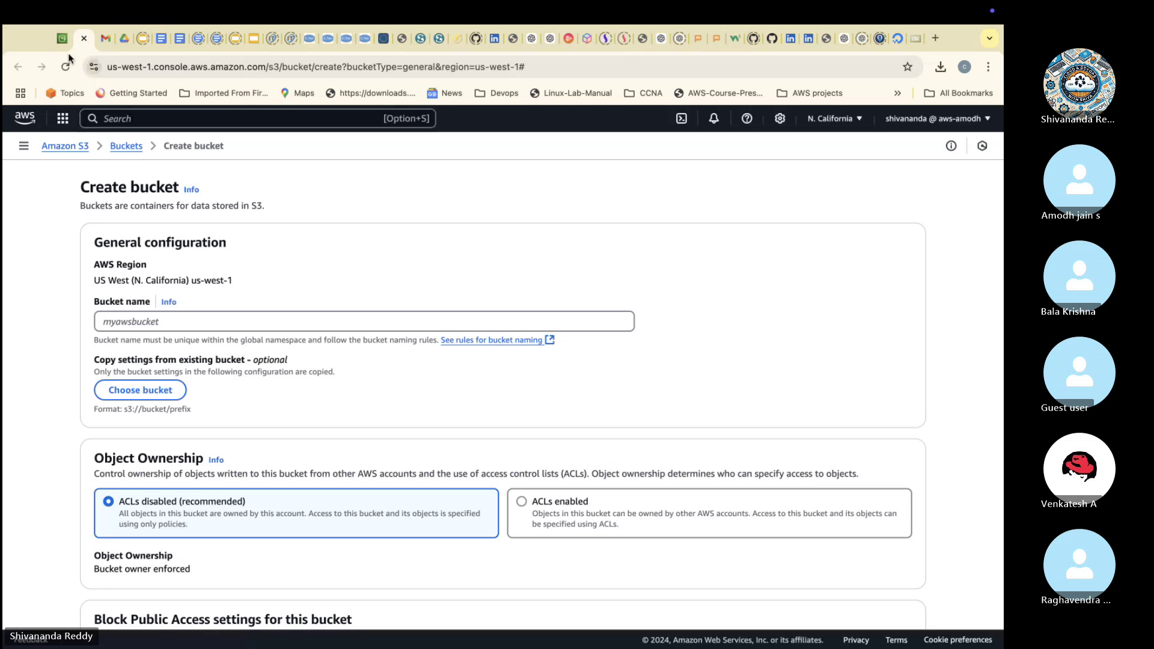
click(84, 39)
Move the name destination-7pm-dec to the us-west-1 form and open the Choose bucket list
click(200, 404)
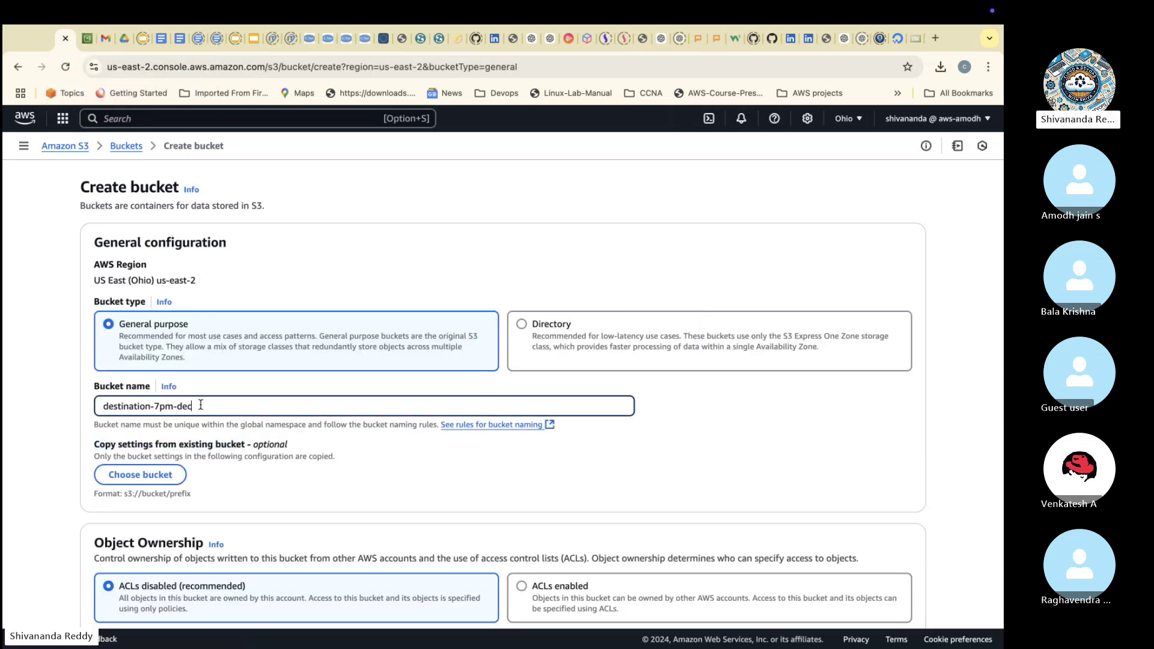
drag(201, 405, 102, 406)
key(super+x)
click(87, 37)
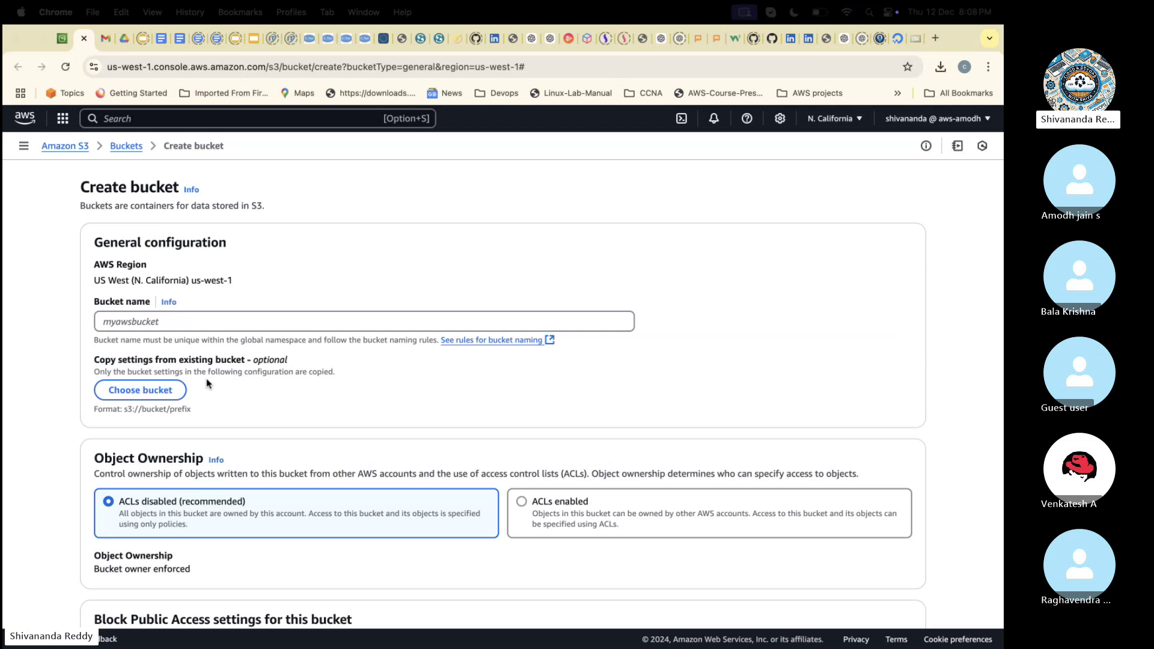
click(218, 317)
key(super+v)
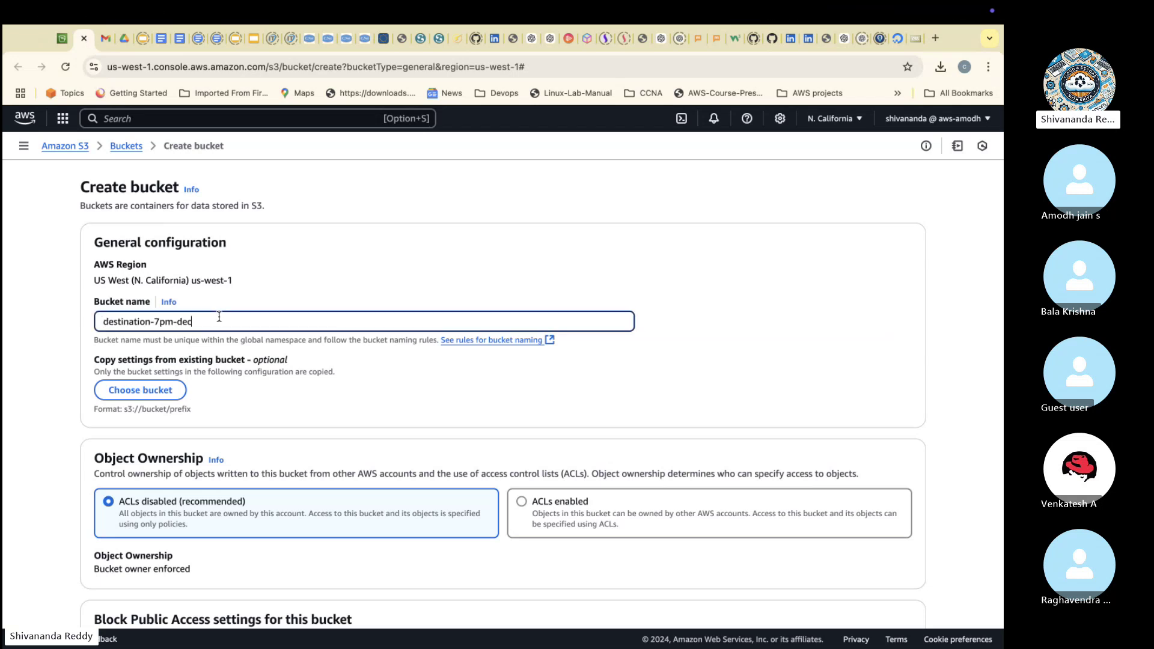
drag(235, 281, 140, 279)
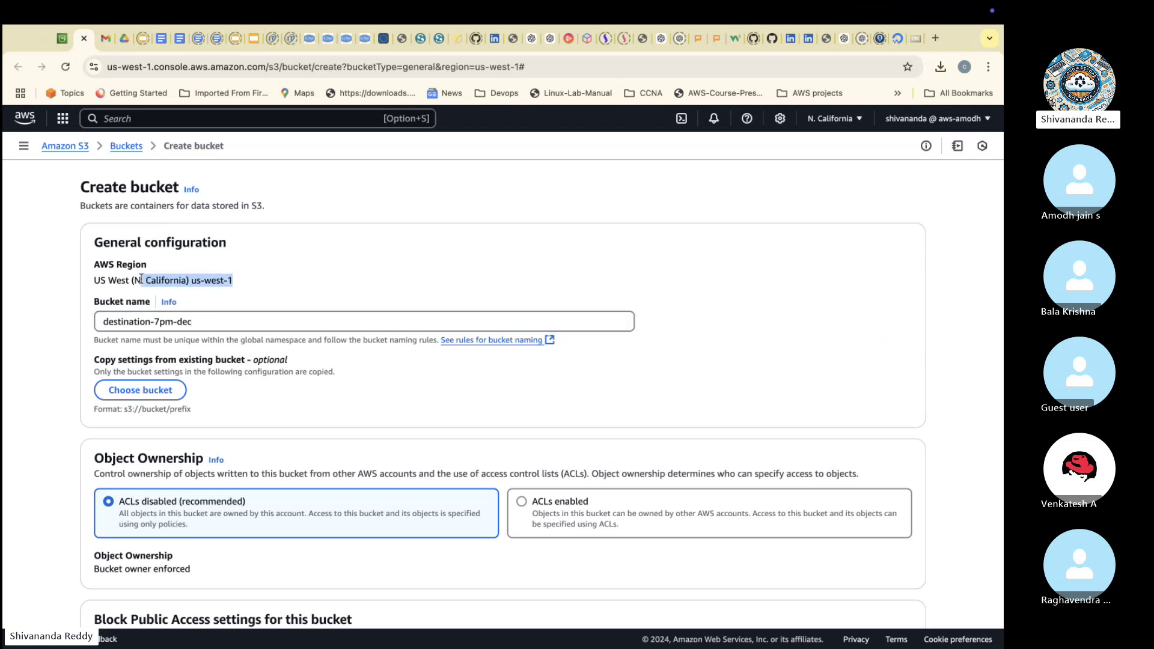
click(142, 390)
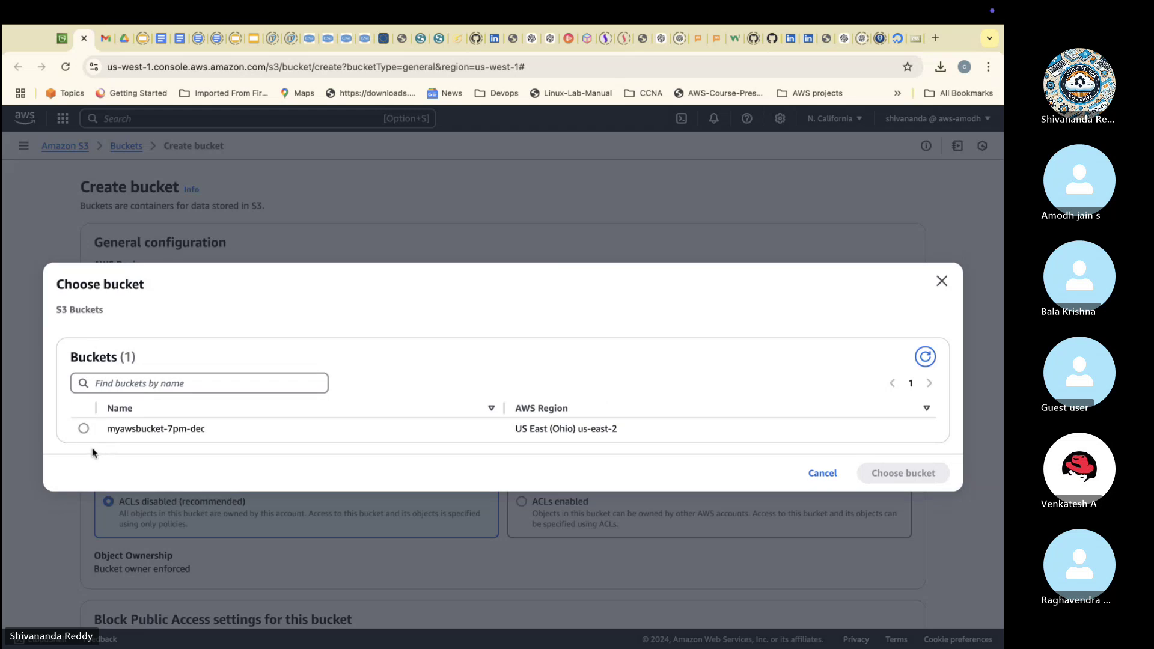
Copy settings from myawsbucket-7pm-dec into the new bucket form
click(84, 428)
click(902, 473)
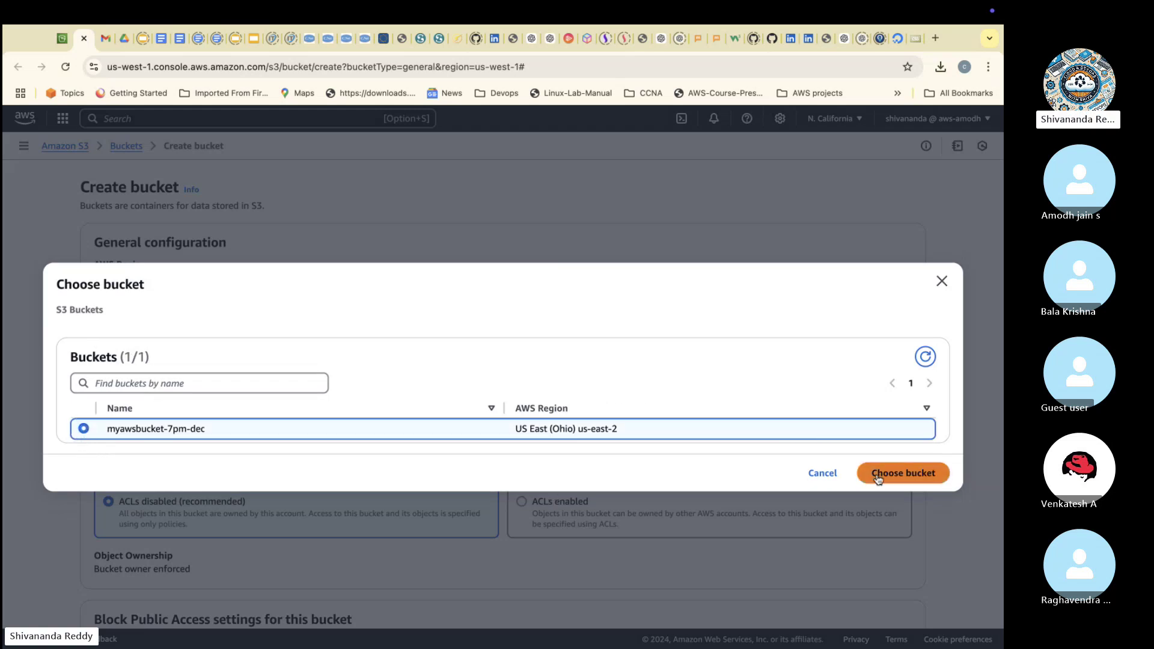
scroll(580, 477, down, 10)
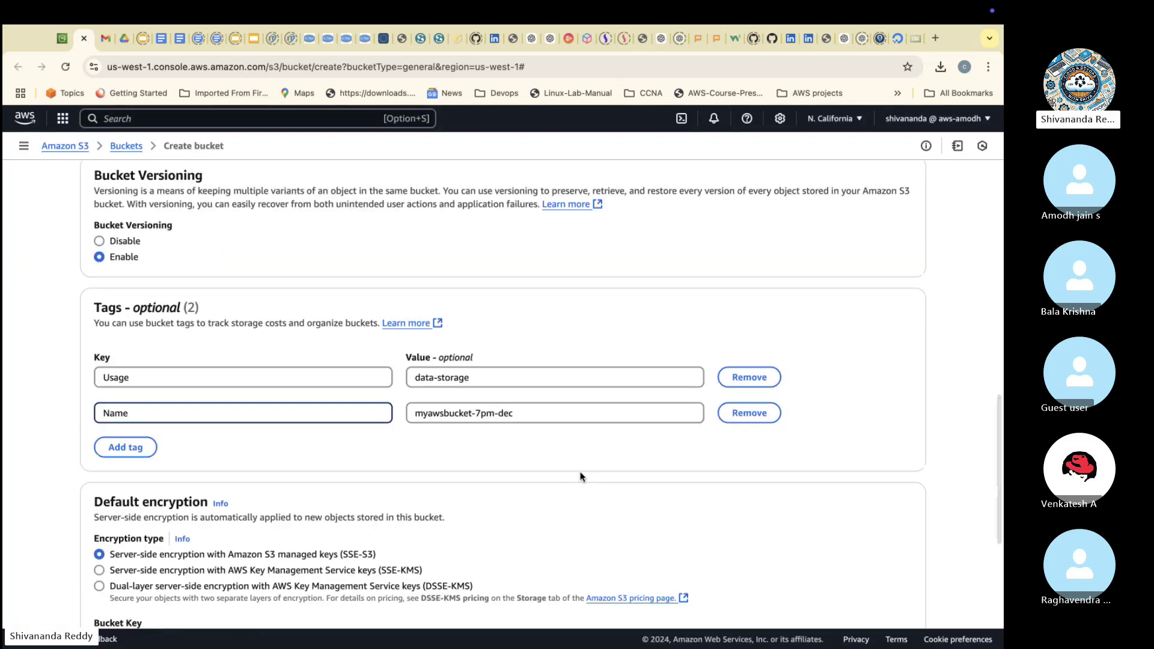
scroll(580, 477, down, 3)
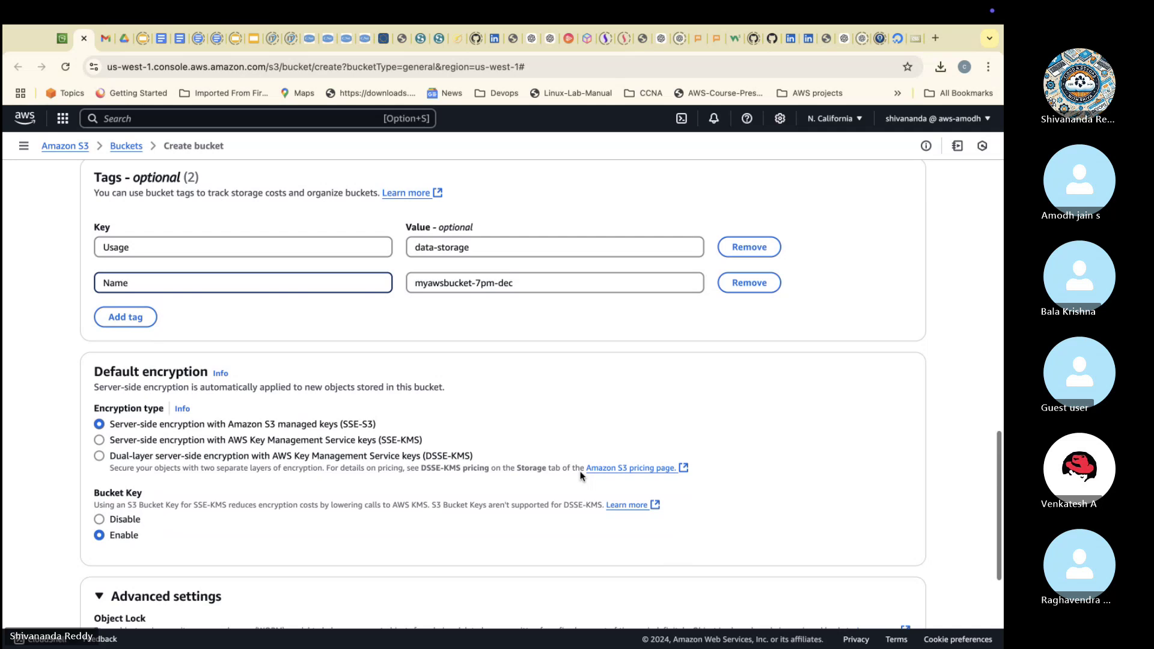
scroll(581, 475, down, 1)
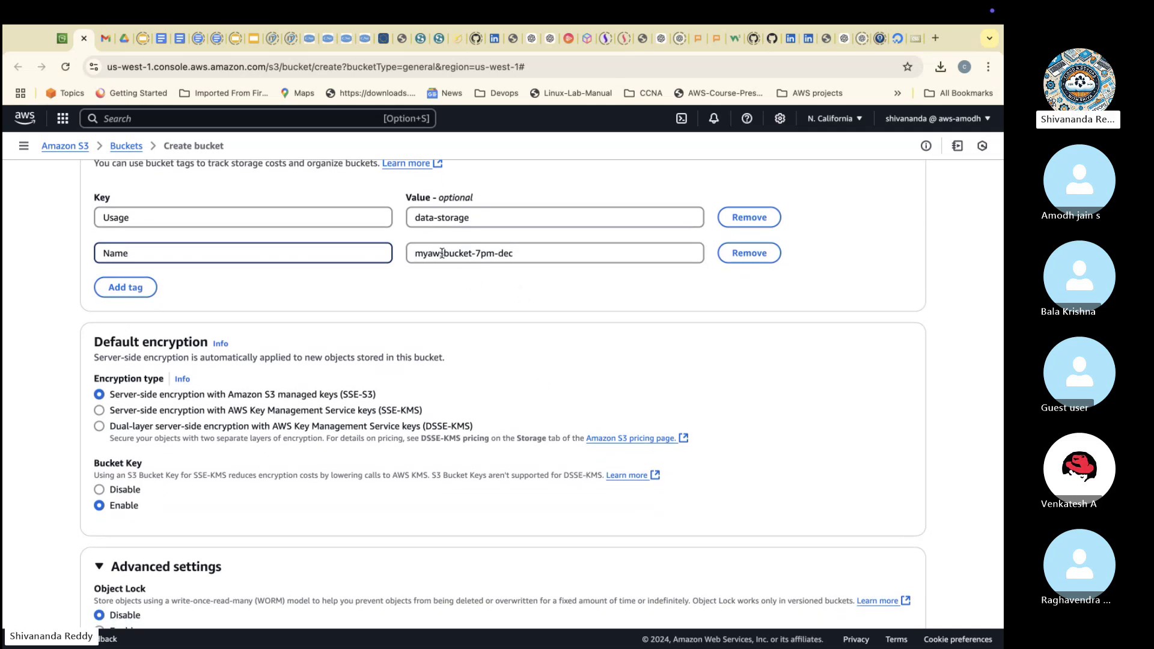
Set the Name tag to dest-7pm-dec, acknowledge possible public access, and create the bucket
click(472, 253)
drag(472, 252, 409, 251)
text(des)
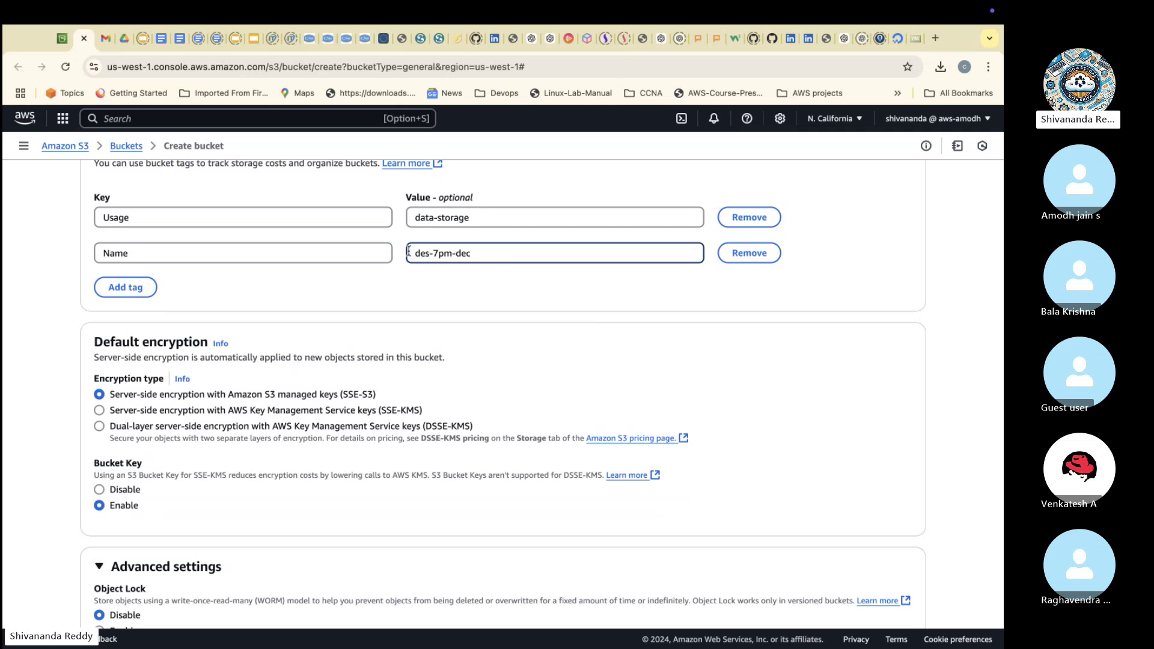
text(t)
scroll(661, 451, down, 5)
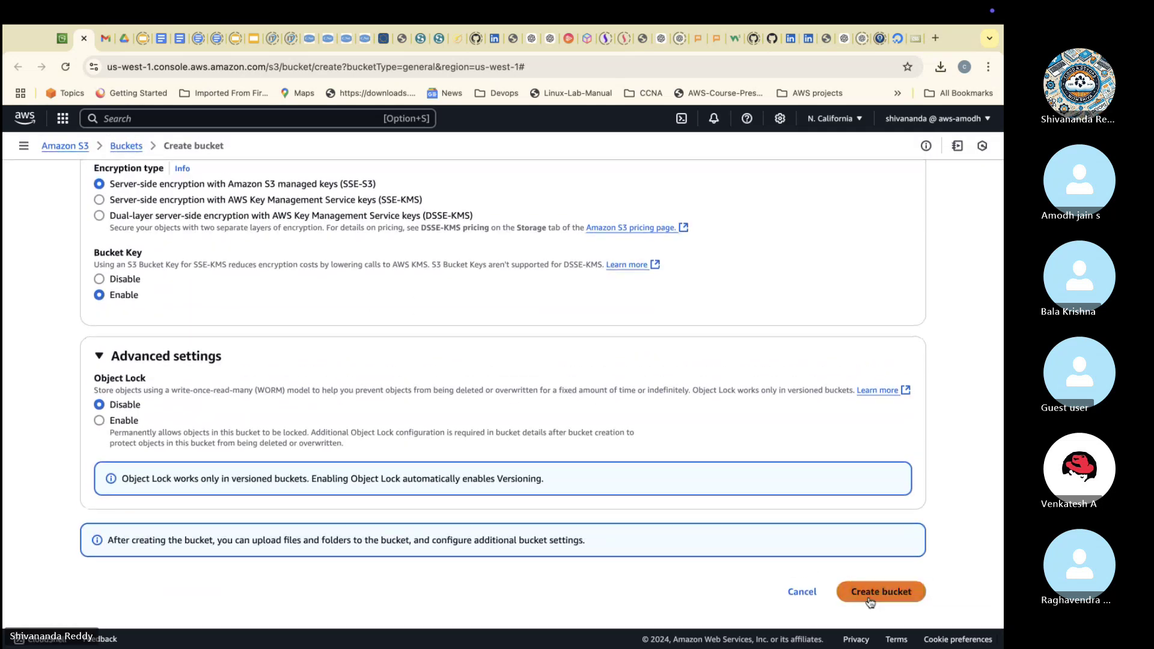
click(881, 591)
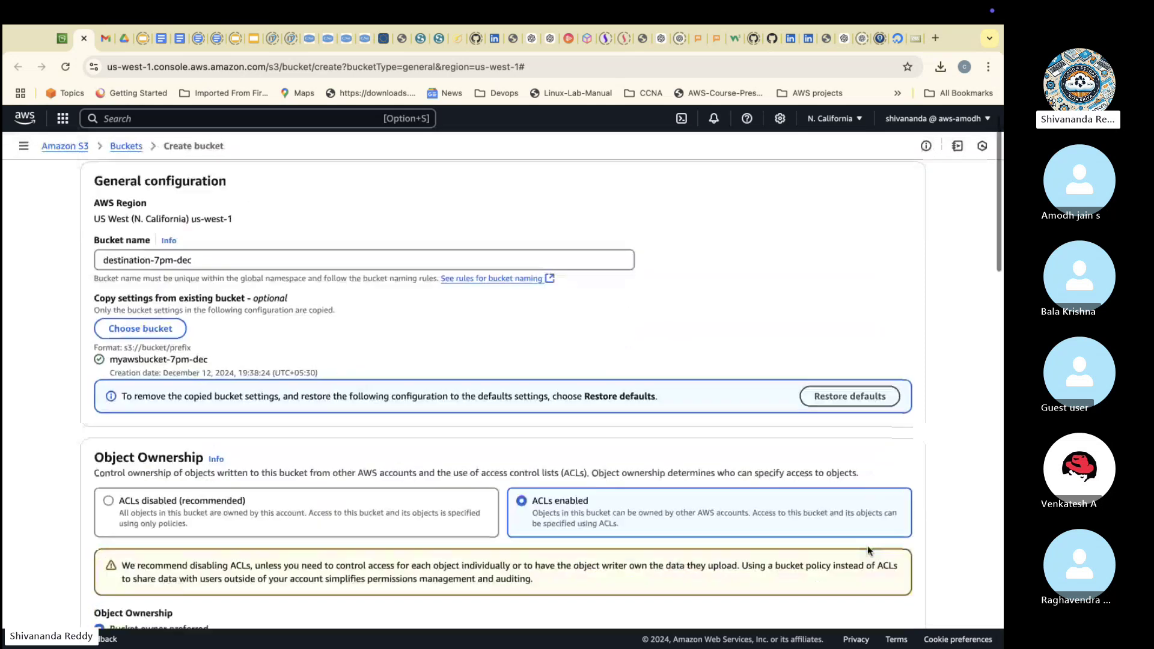
scroll(867, 546, down, 5)
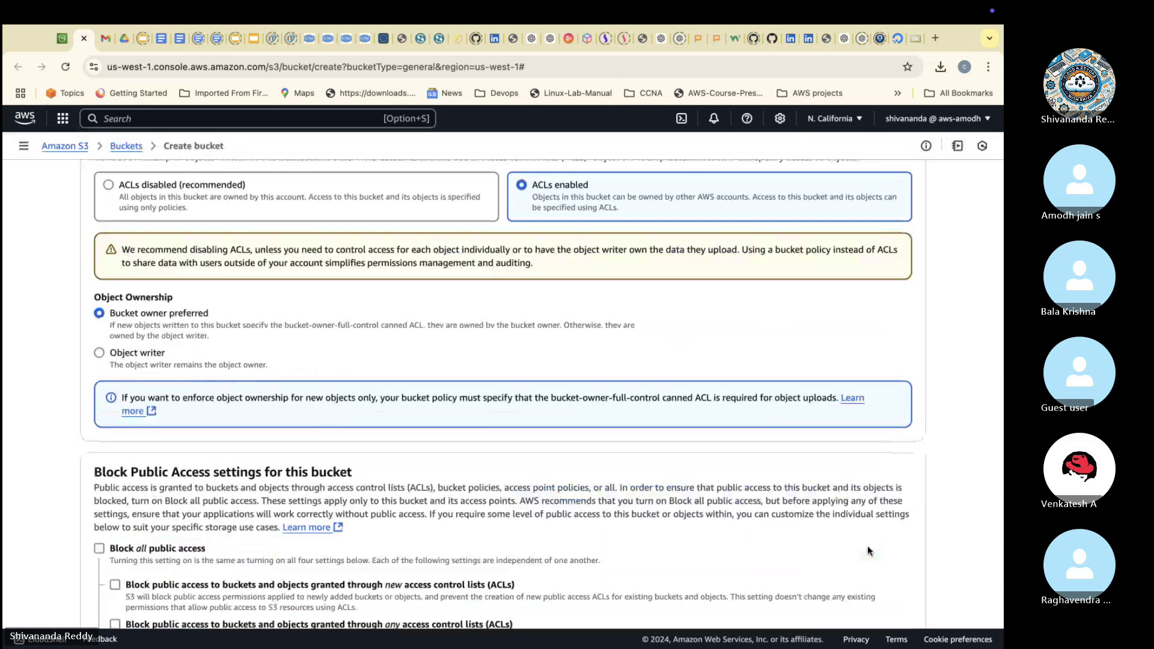
scroll(867, 545, down, 7)
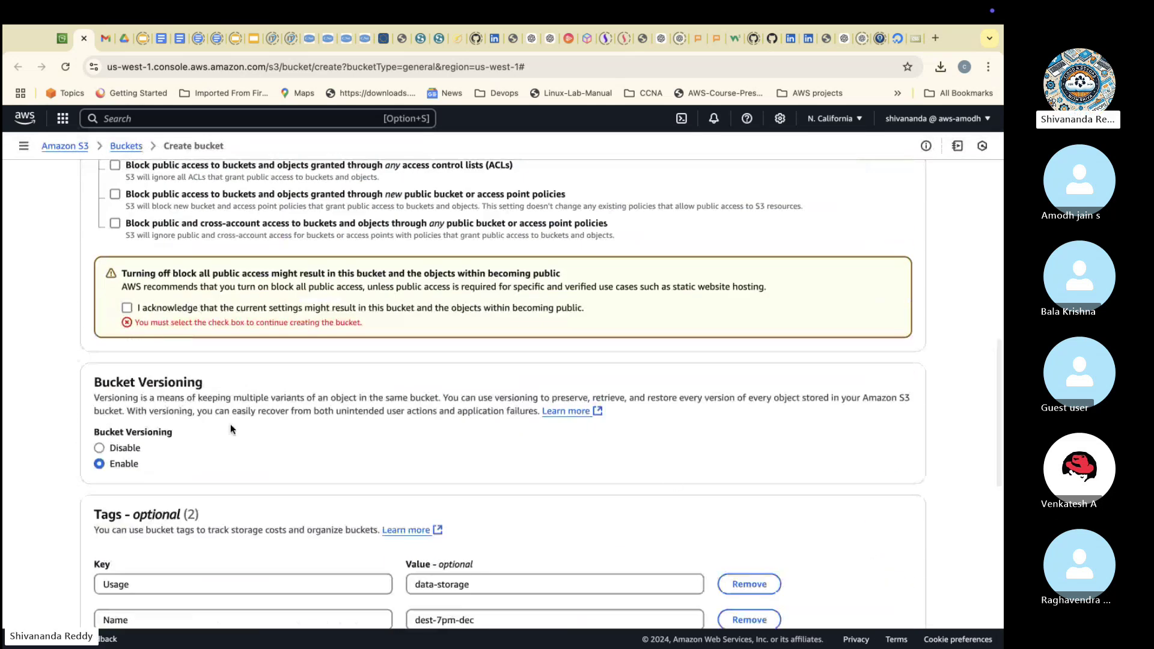
click(126, 307)
scroll(304, 410, down, 10)
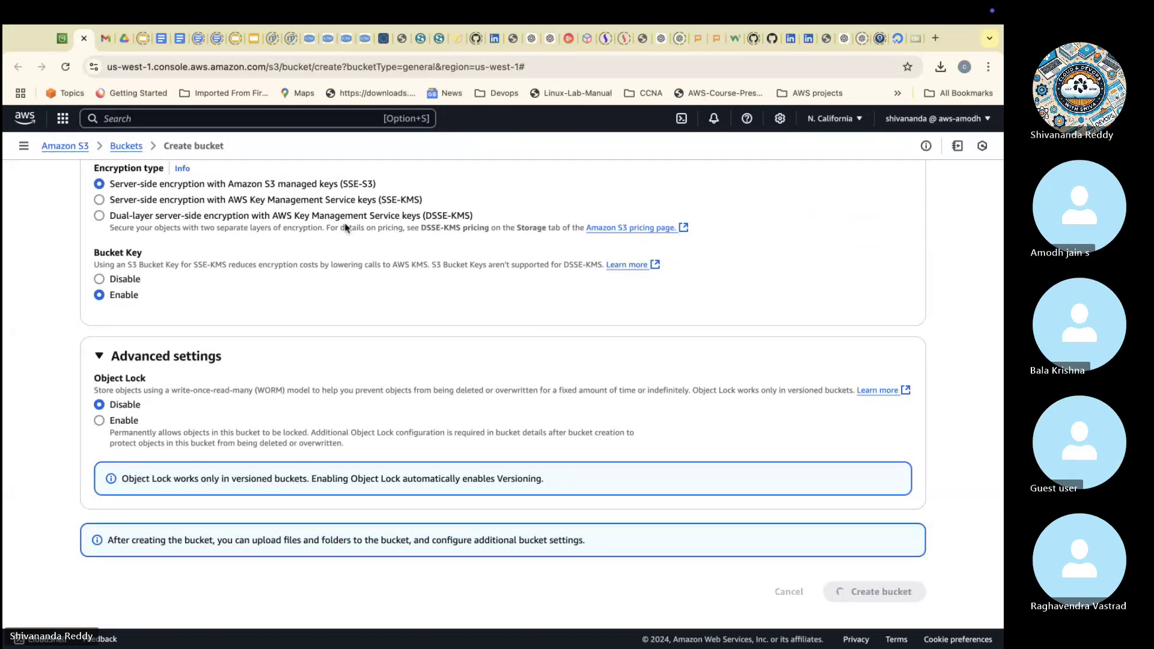
click(65, 39)
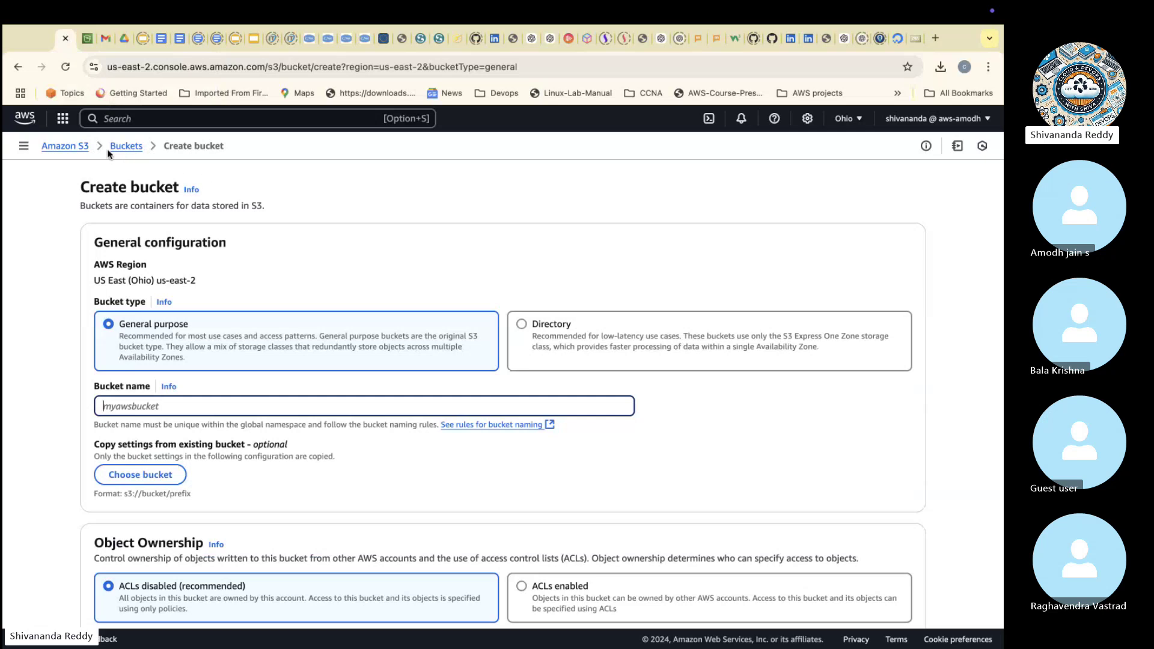
Refresh the buckets list to confirm destination-7pm-dec, then open myawsbucket-7pm-dec
click(124, 146)
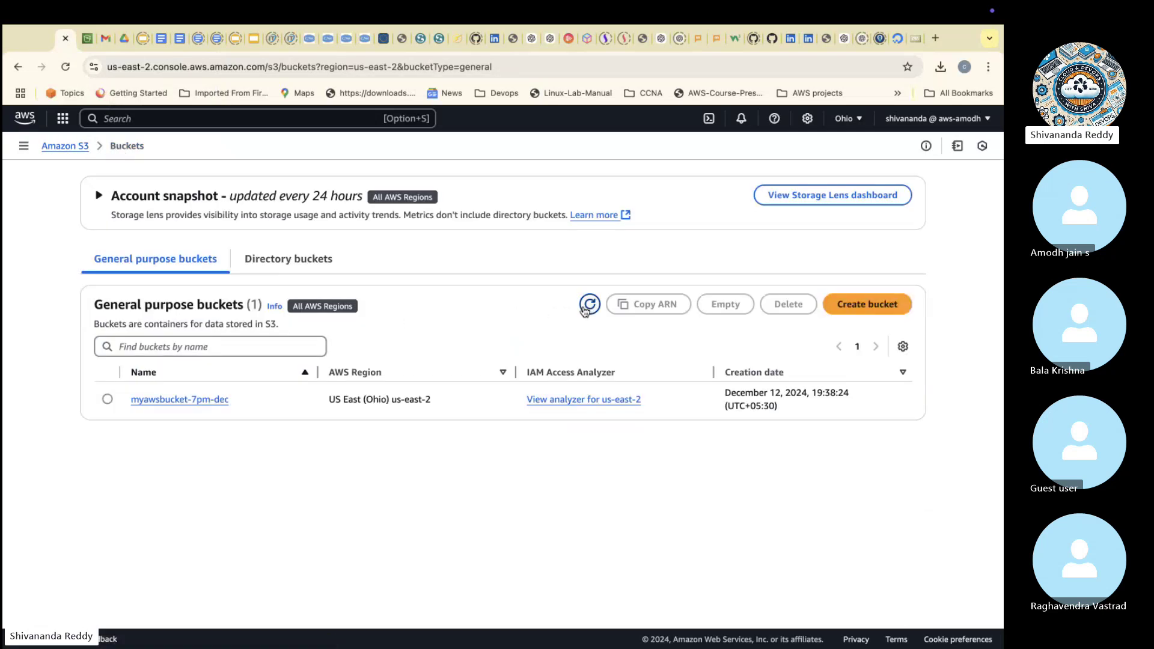
click(587, 305)
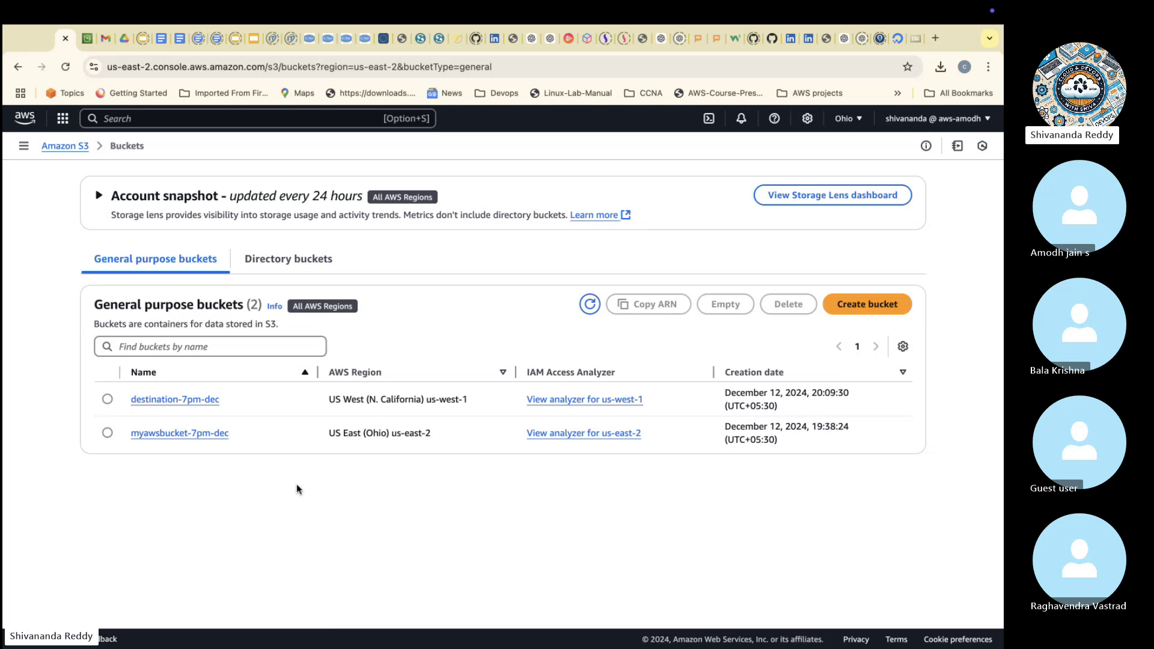
click(200, 438)
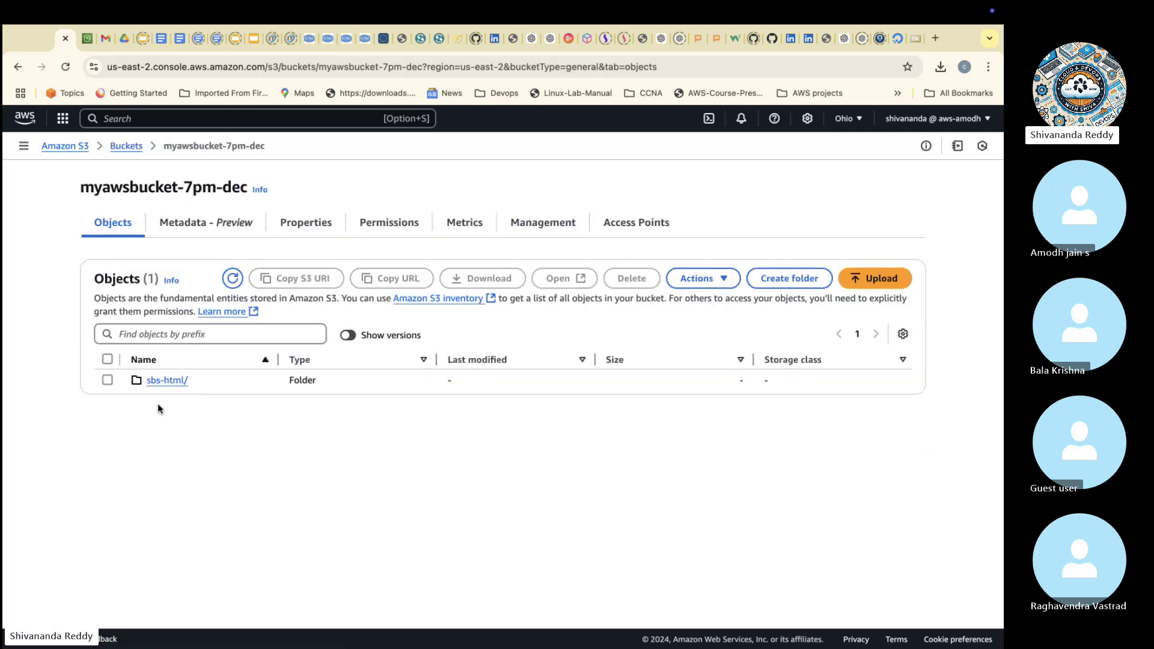
Calculate the total size of about.html and contact.html in sbs-html/
click(165, 381)
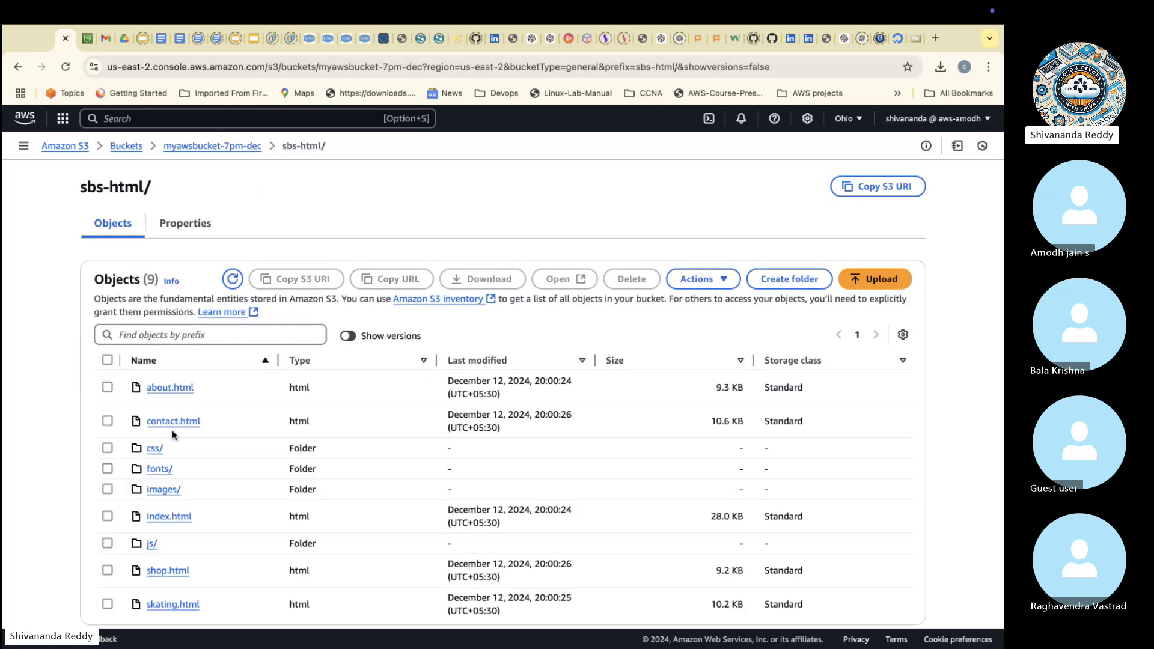
click(108, 388)
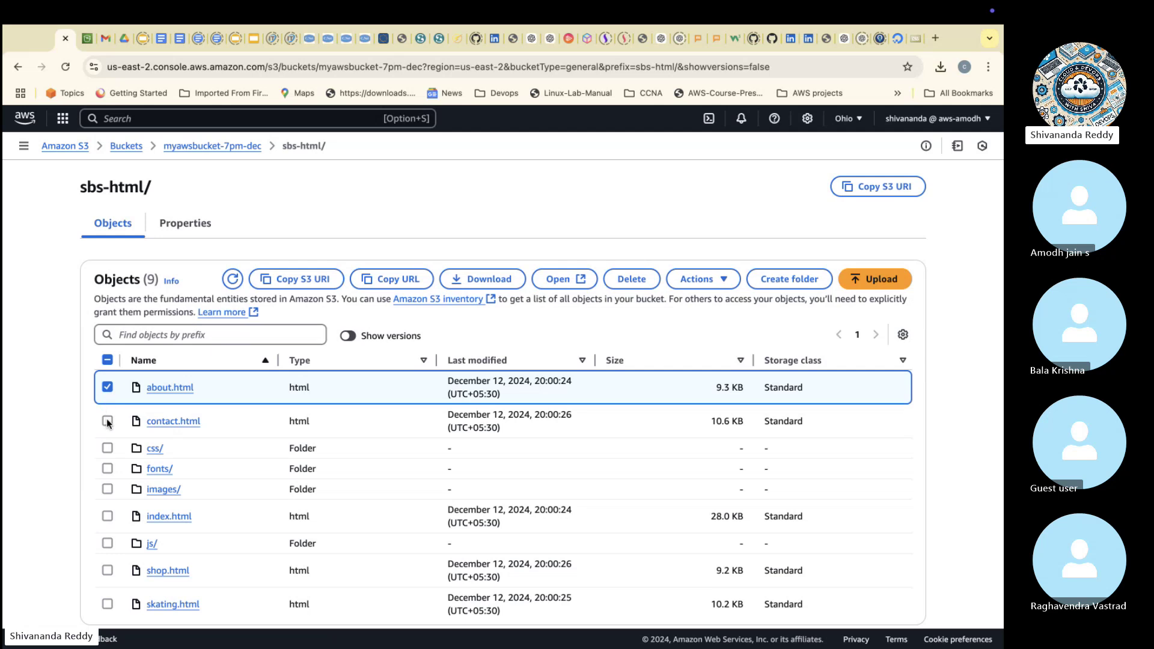
click(108, 421)
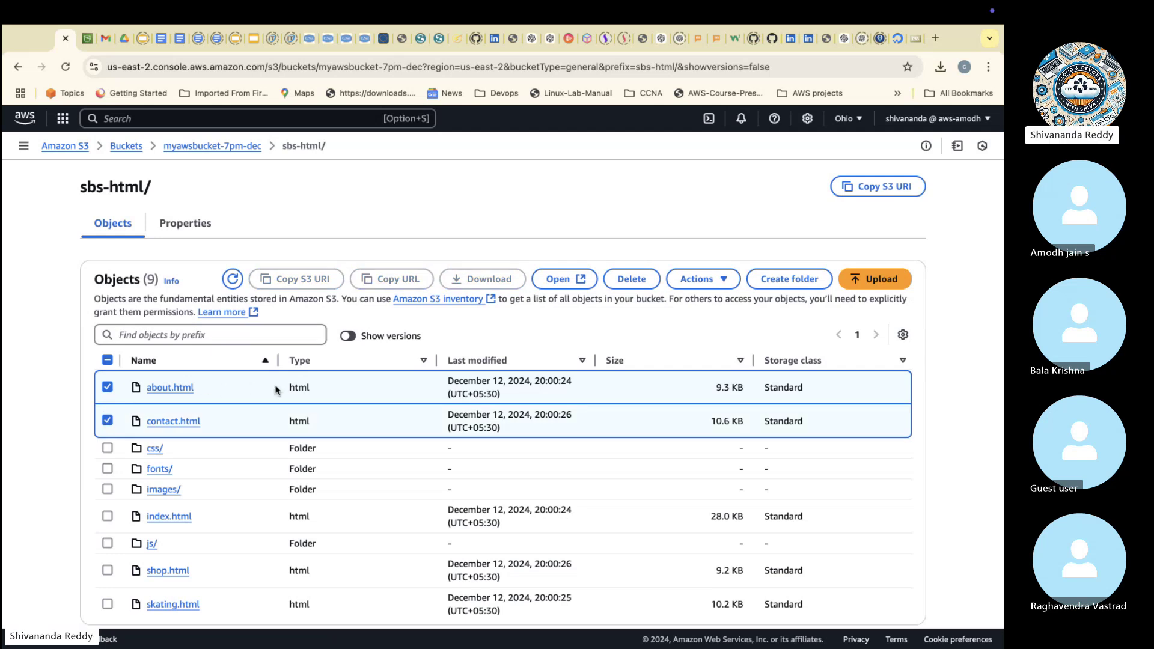
click(705, 282)
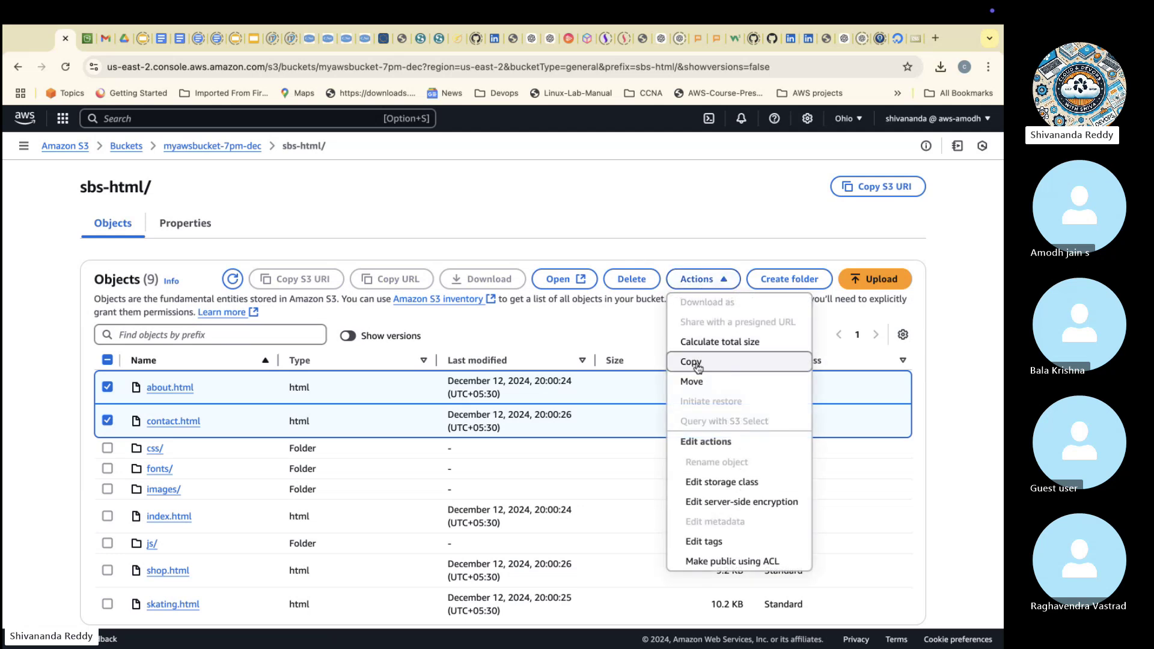
click(724, 350)
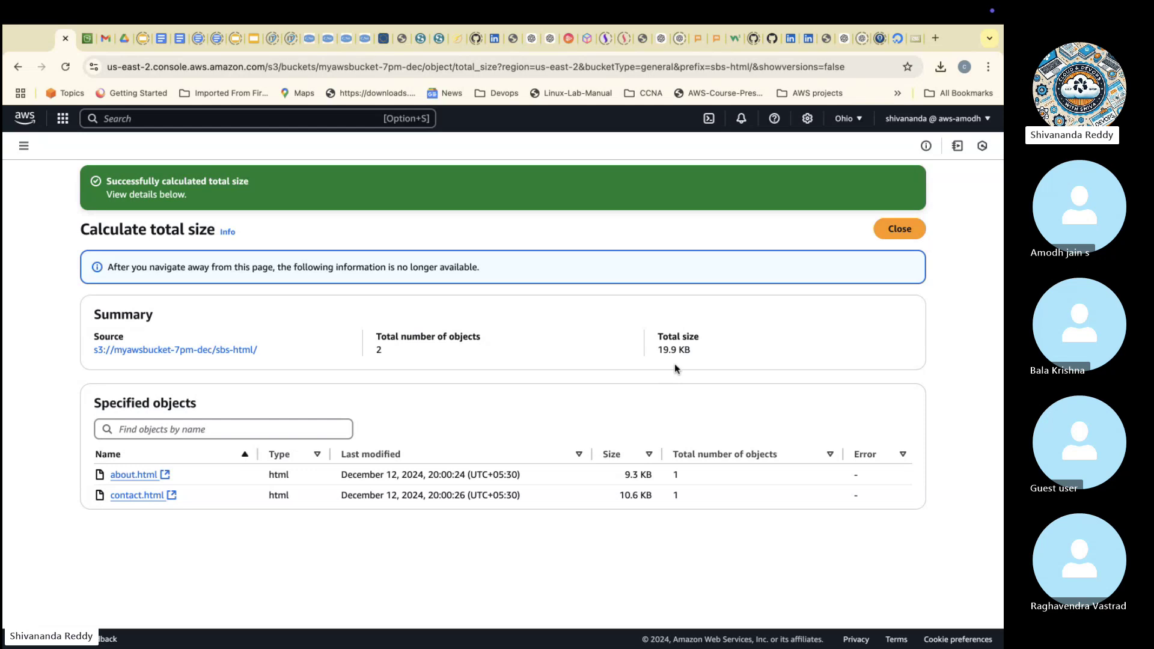
click(900, 228)
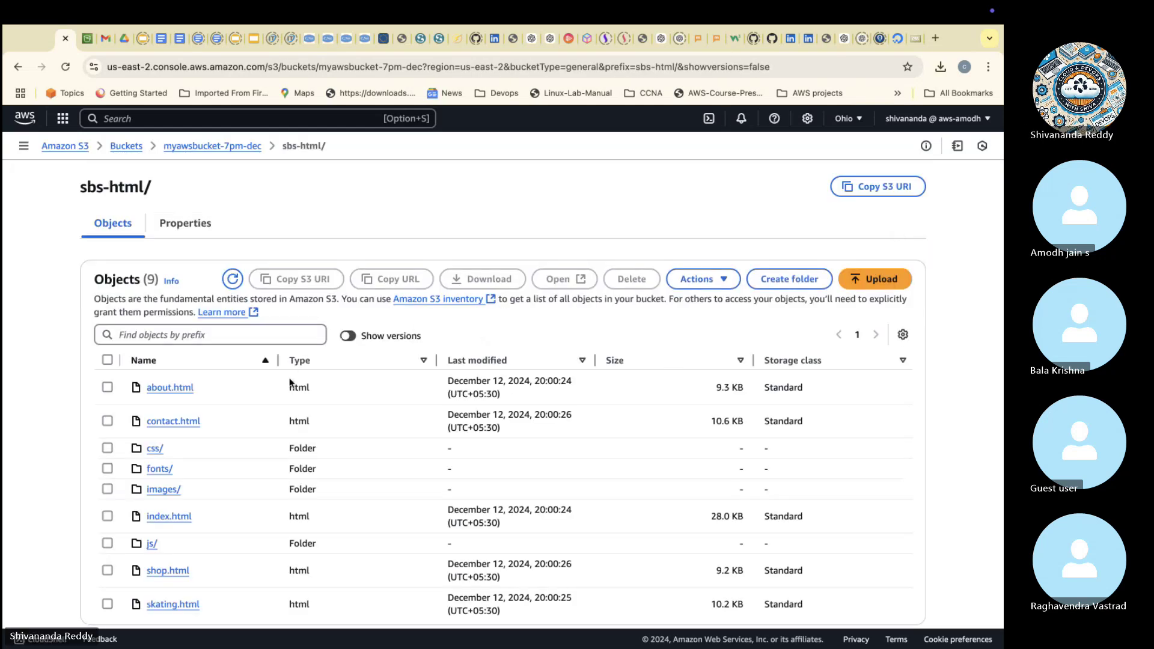
Select about.html and contact.html again and start the Copy action
click(107, 388)
click(107, 421)
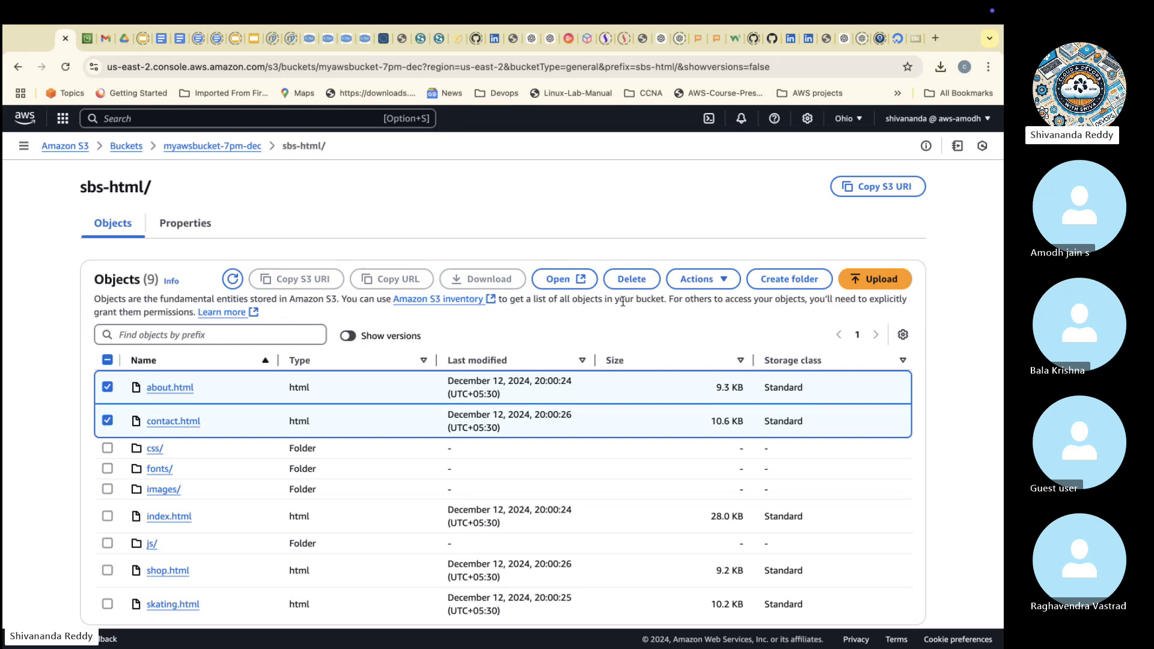
click(696, 279)
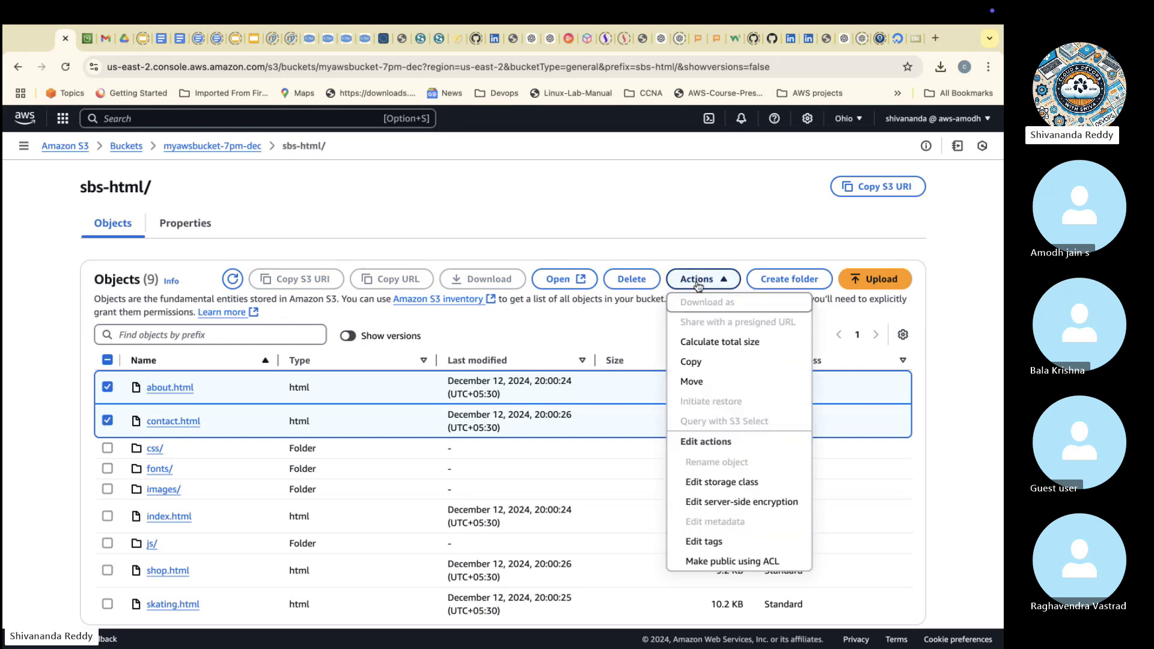
click(695, 361)
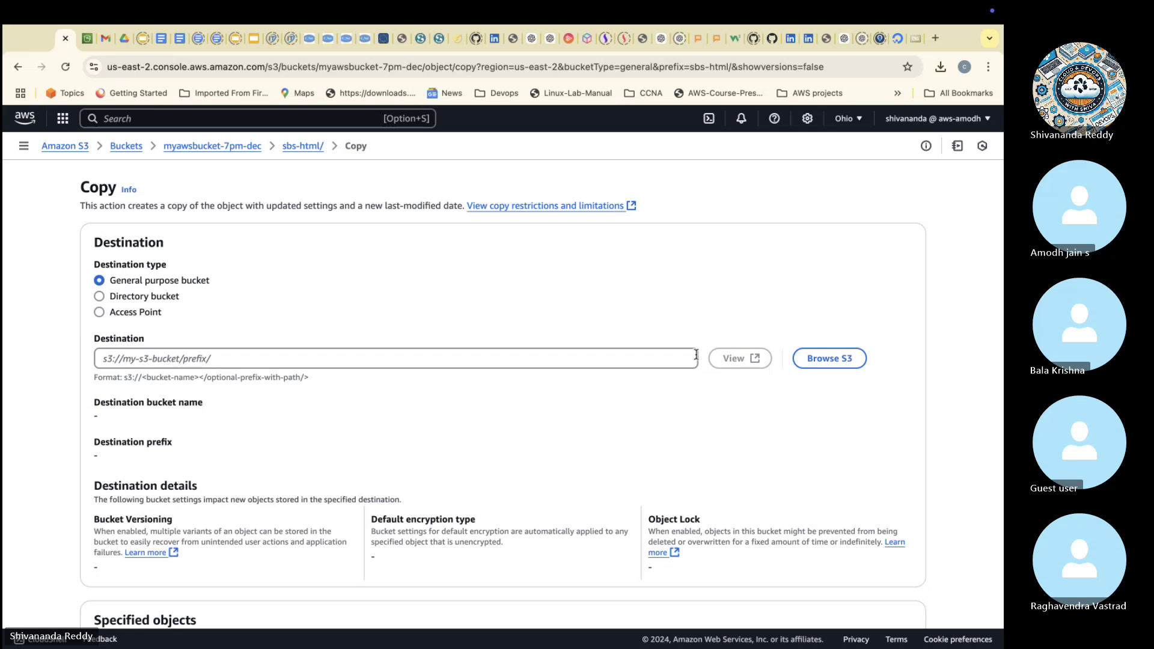
Copy about.html and contact.html into destination-7pm-dec, chosen via Browse S3, then close the copy status
click(696, 355)
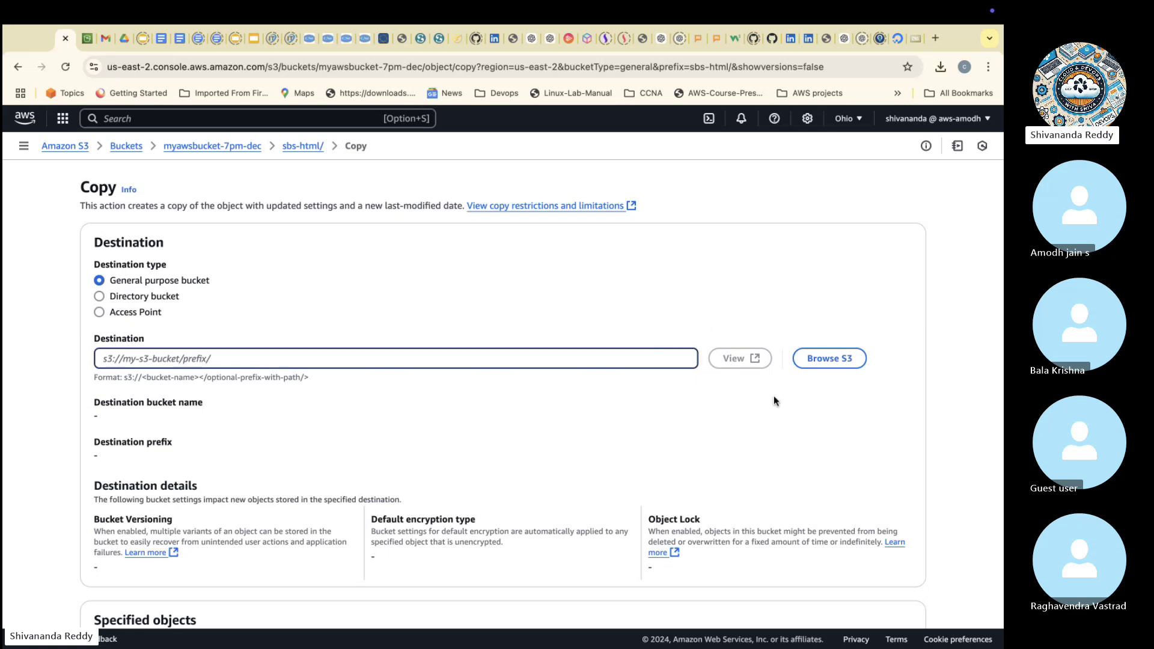
click(838, 371)
click(80, 237)
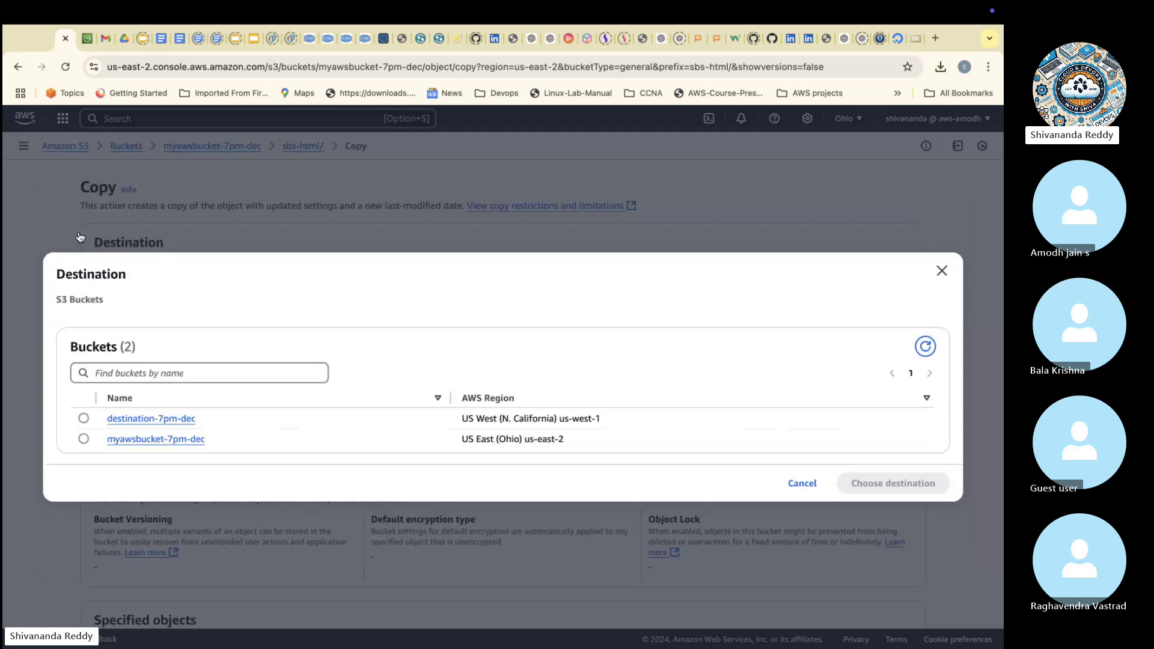
click(149, 418)
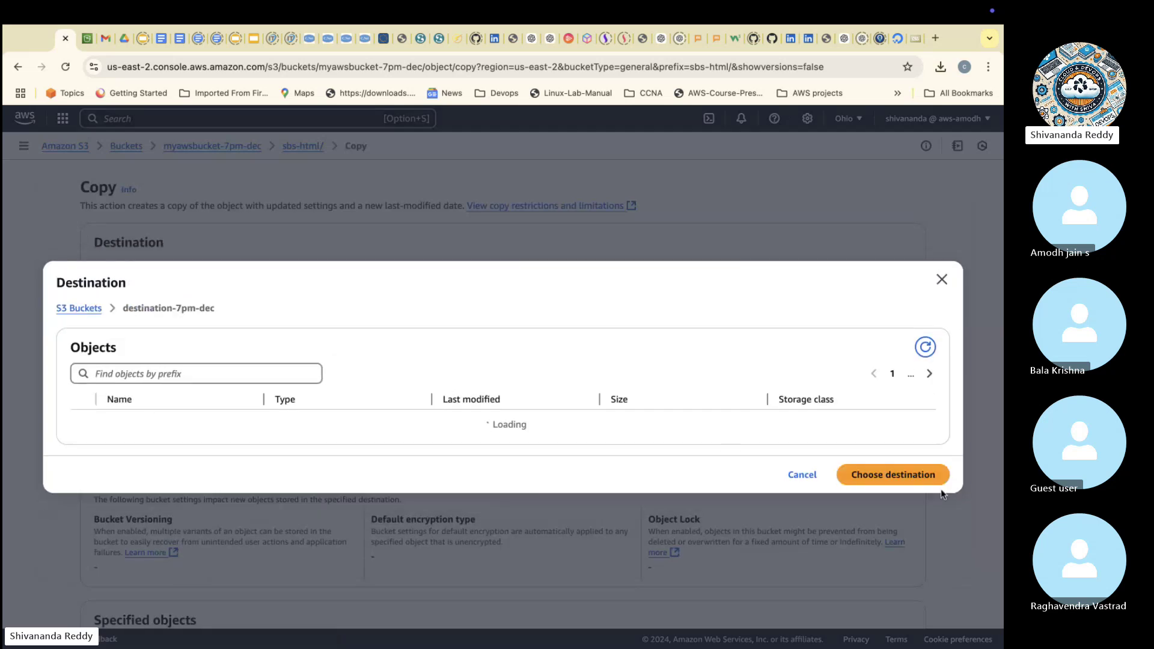
click(899, 474)
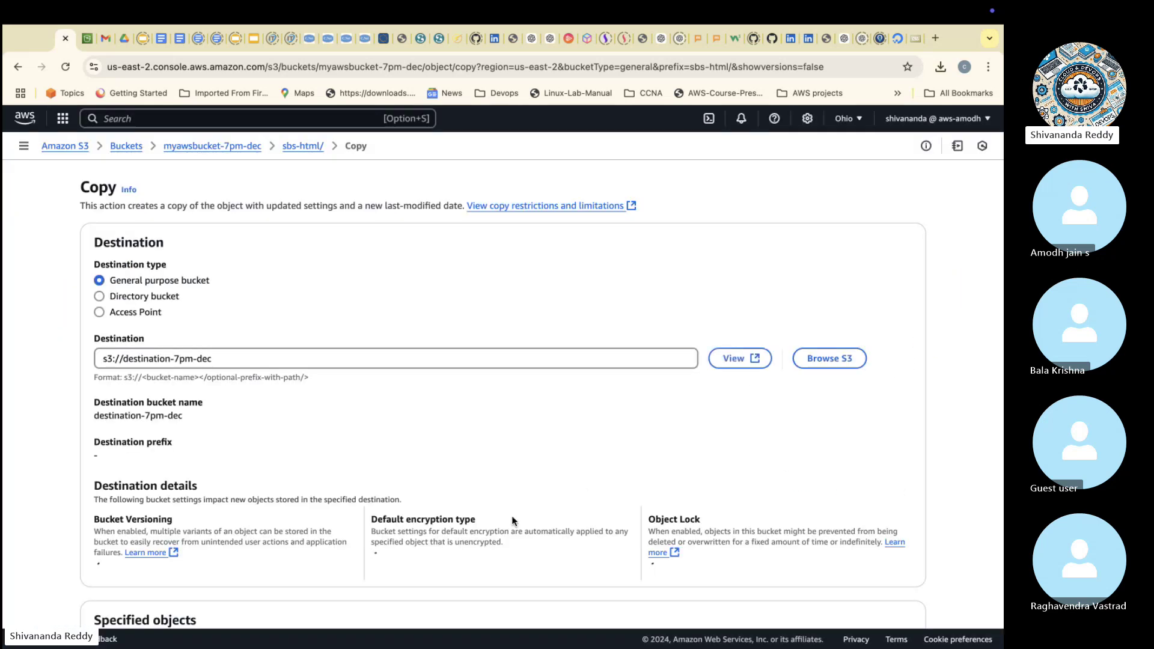
scroll(513, 521, down, 5)
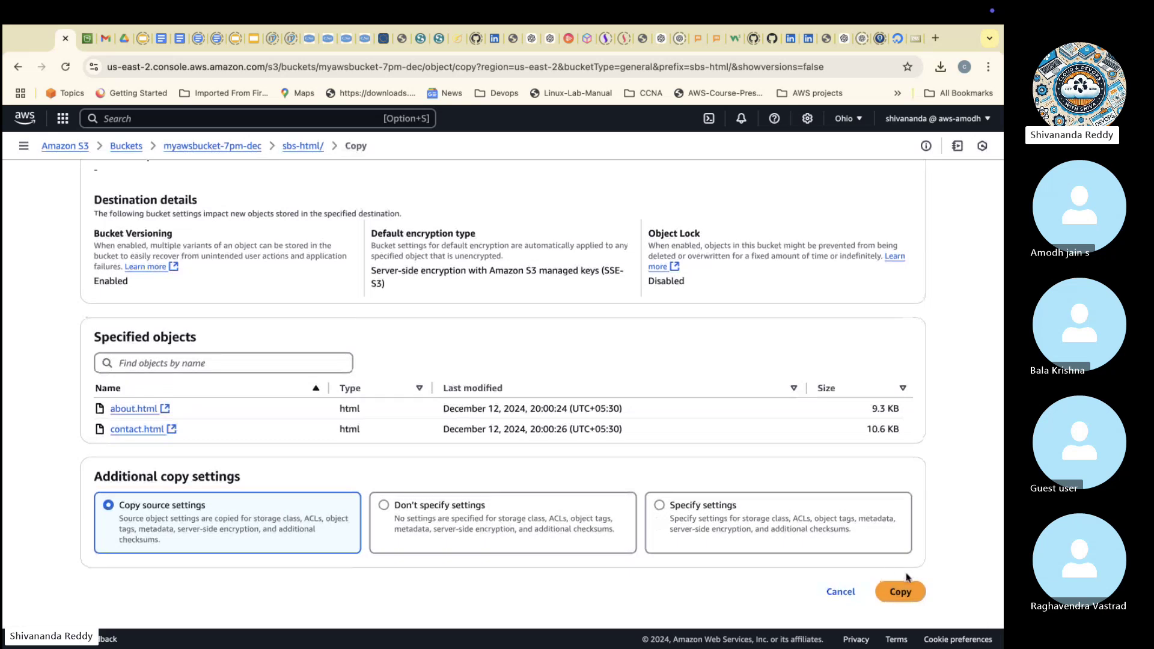
click(900, 590)
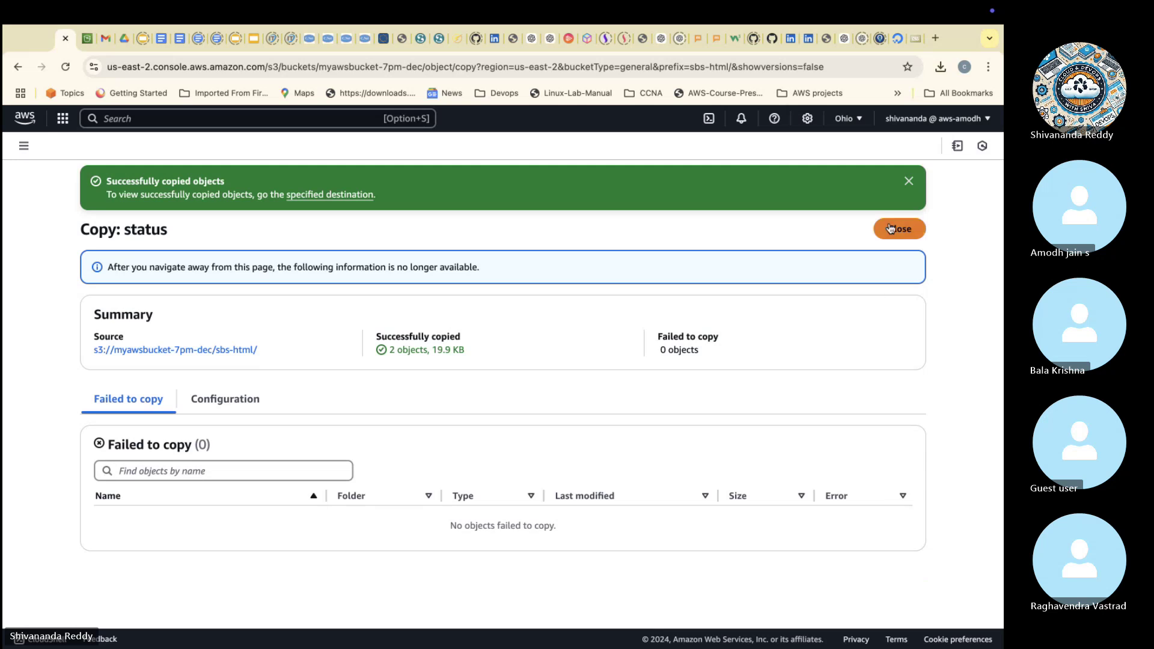
click(899, 229)
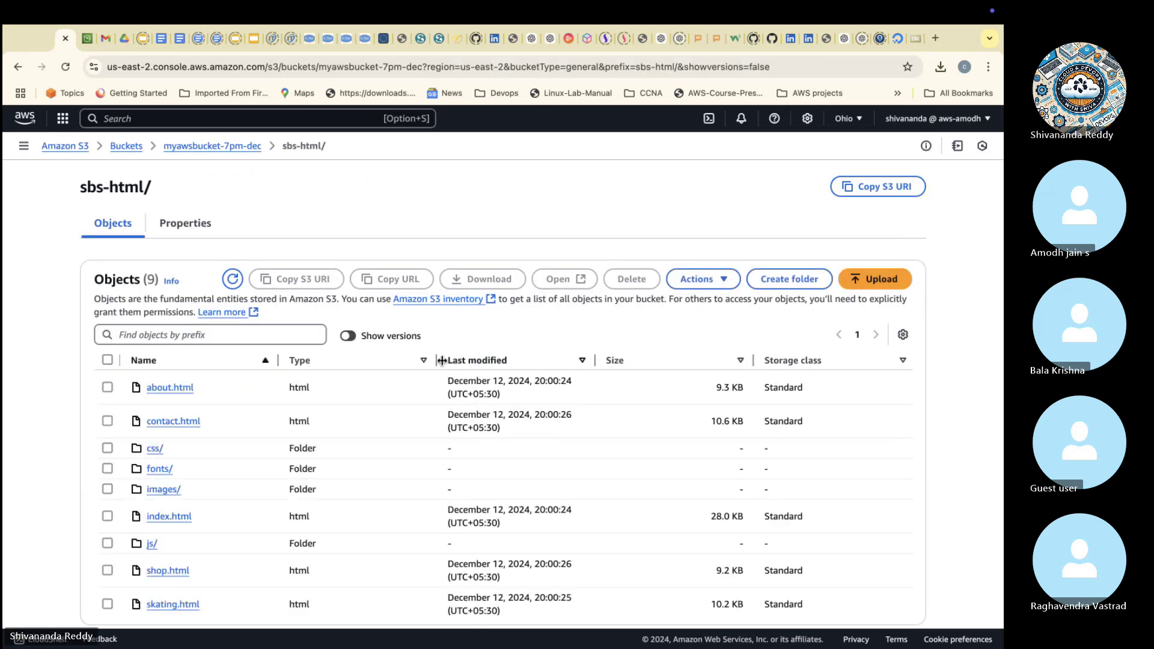
Confirm the two HTML copies in destination-7pm-dec, then reopen sbs-html in myawsbucket-7pm-dec
click(126, 146)
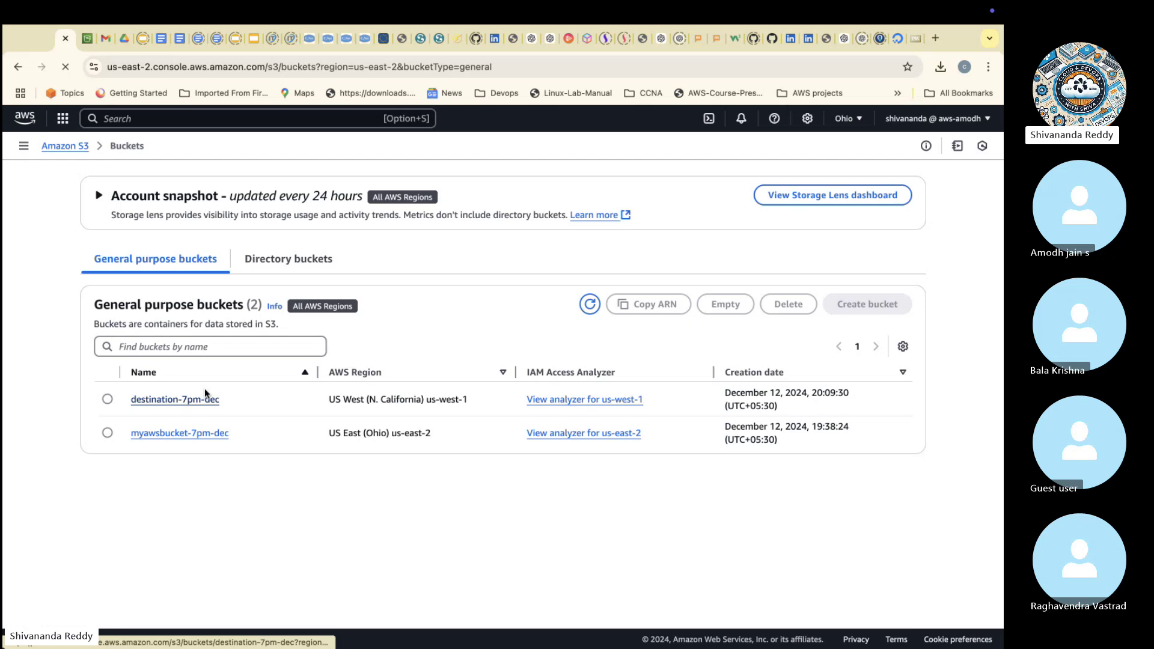
click(205, 394)
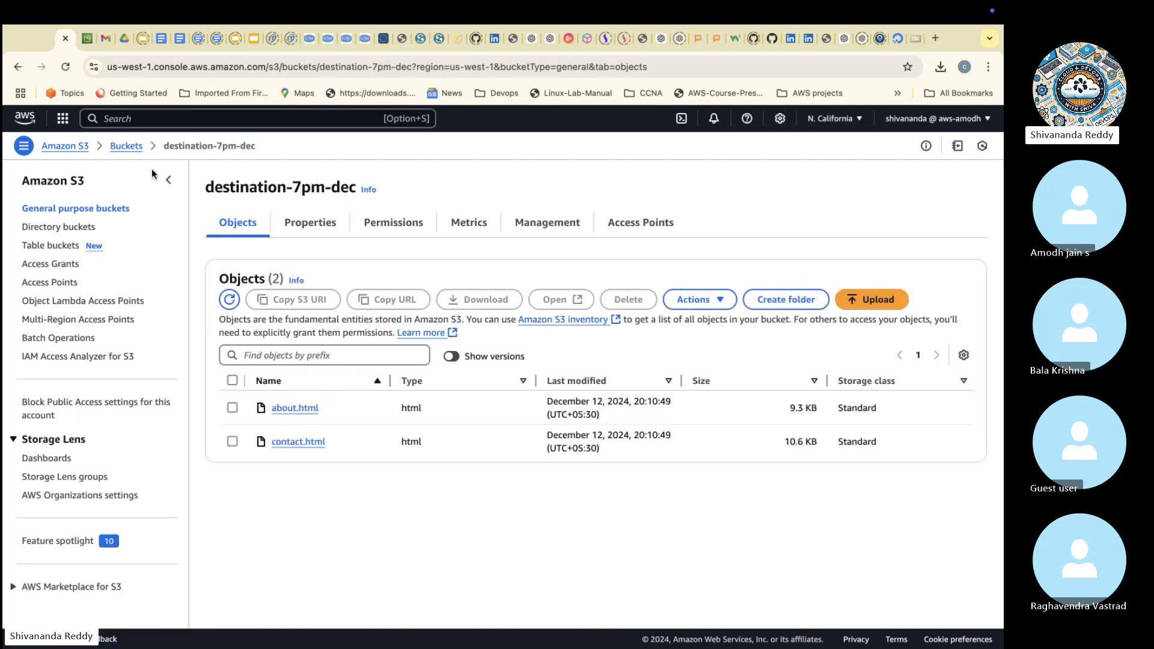
click(130, 148)
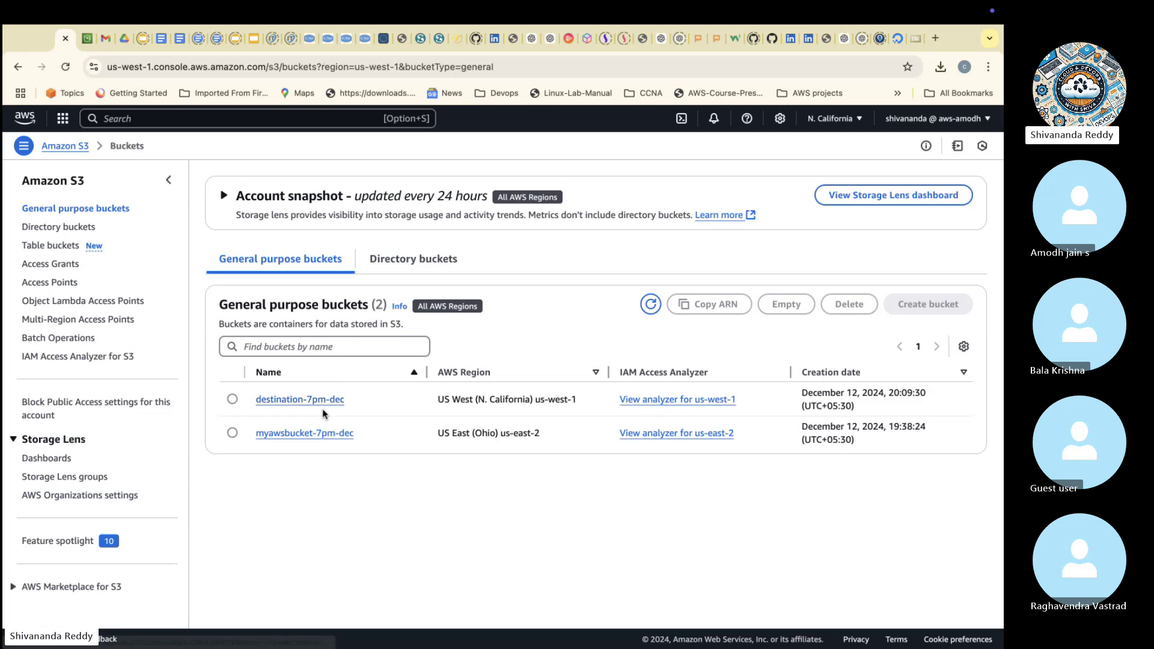
click(319, 429)
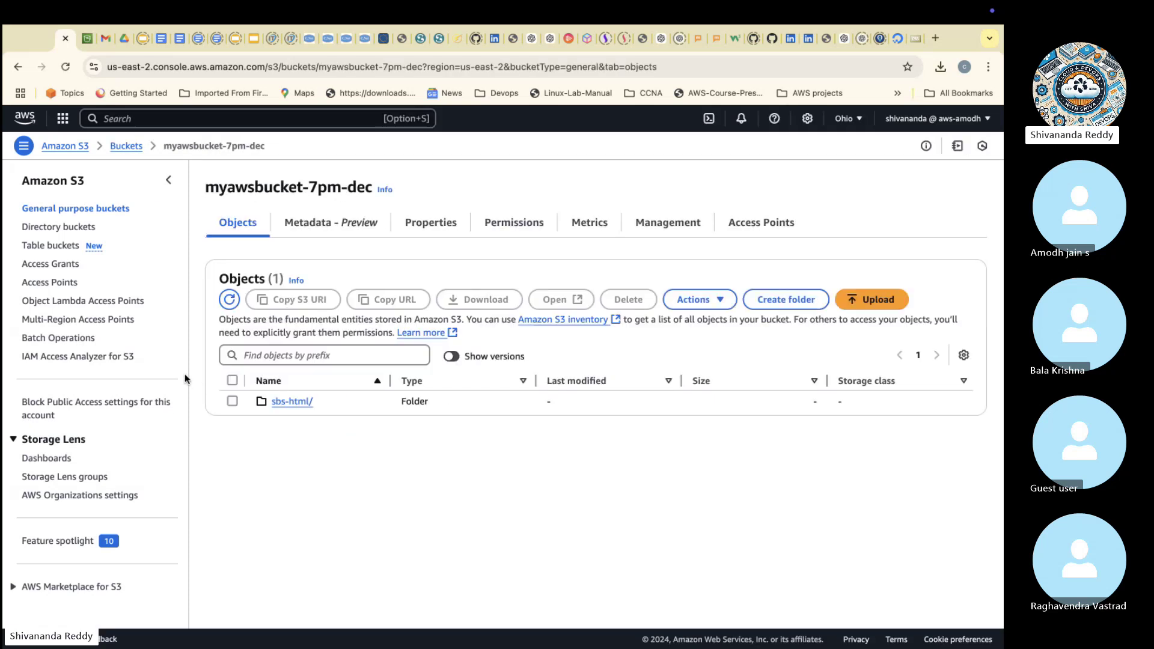
click(232, 379)
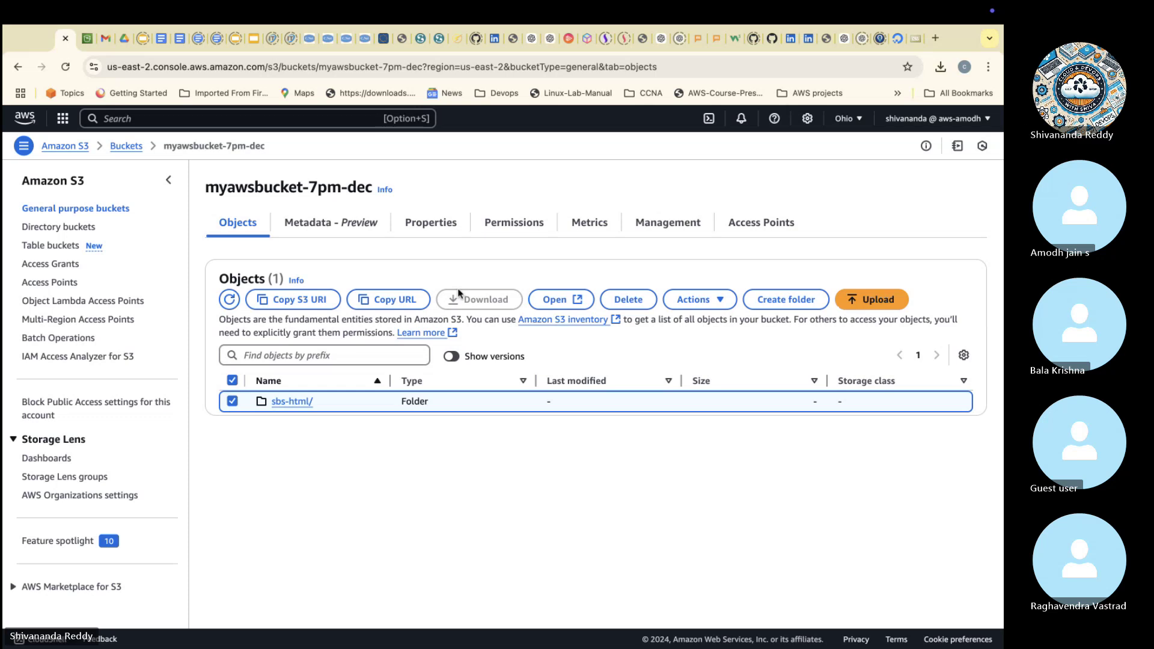
click(292, 400)
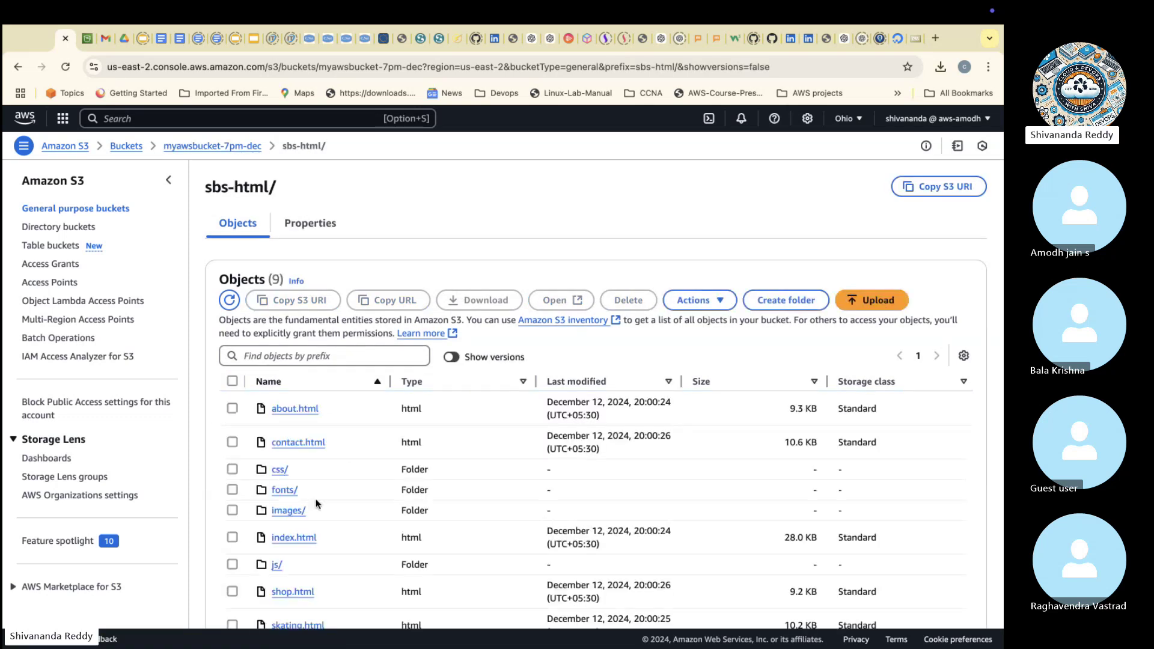
Move the css/ and fonts/ folders from sbs-html to the destination-7pm-dec bucket
scroll(251, 433, down, 1)
click(232, 415)
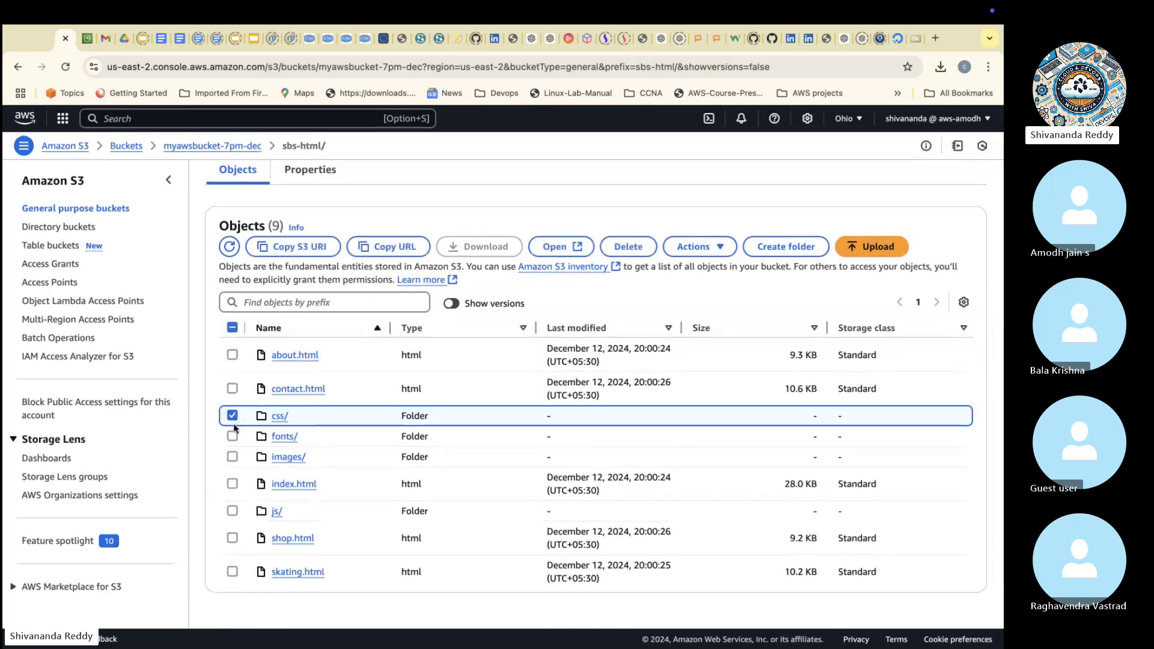
click(232, 435)
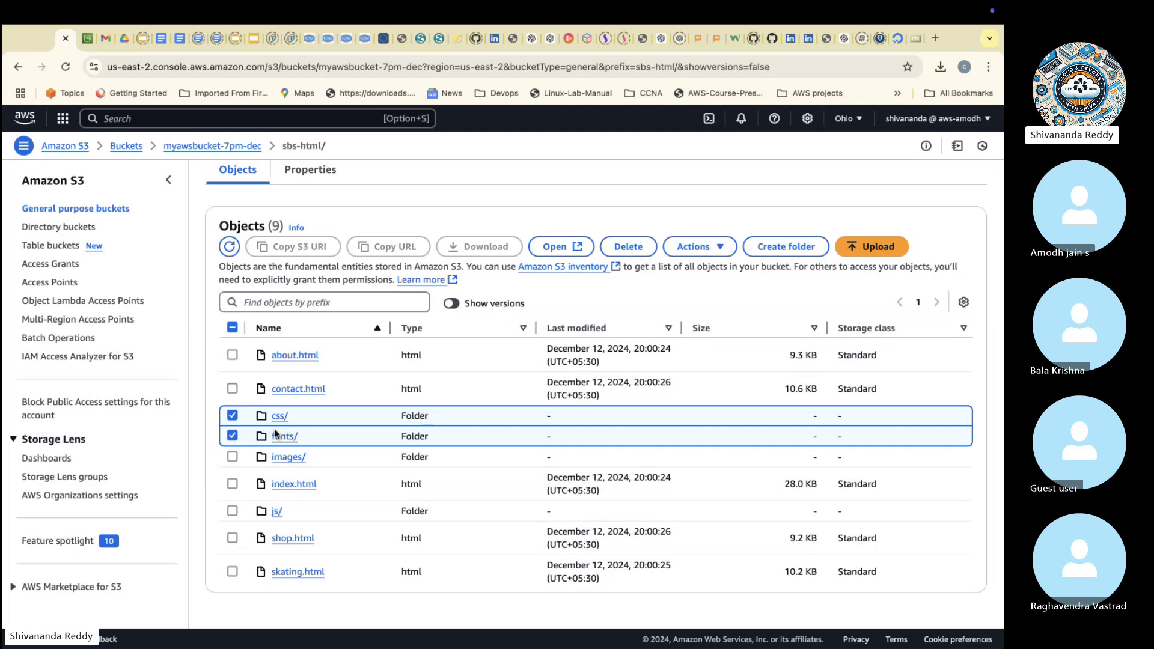
click(697, 246)
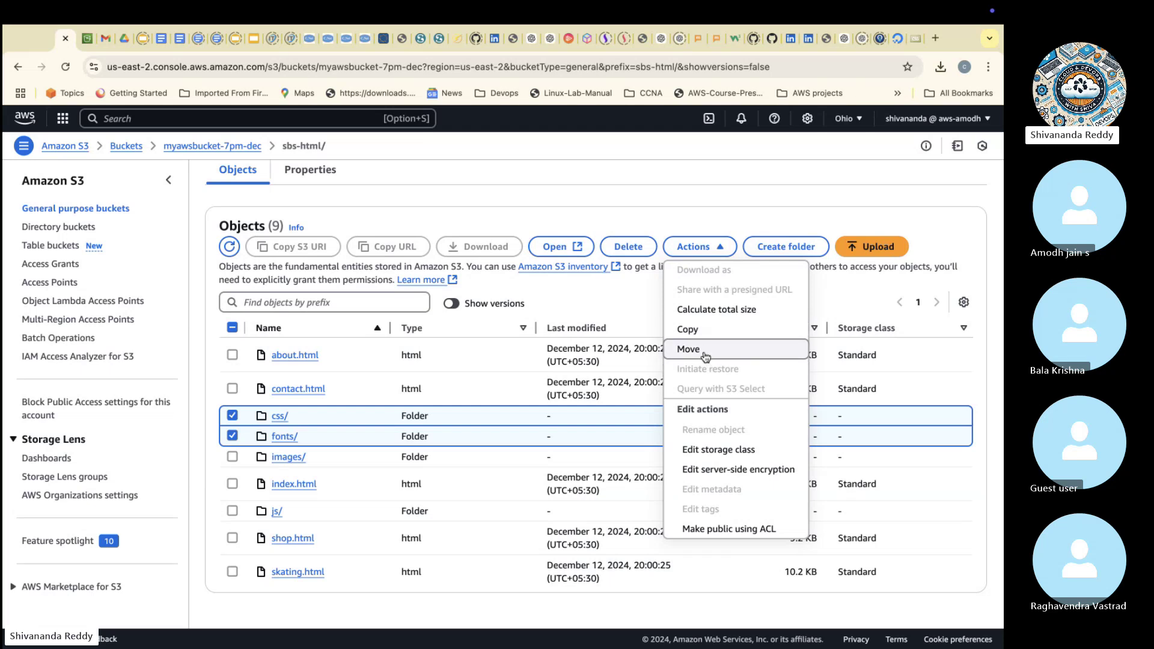
click(707, 356)
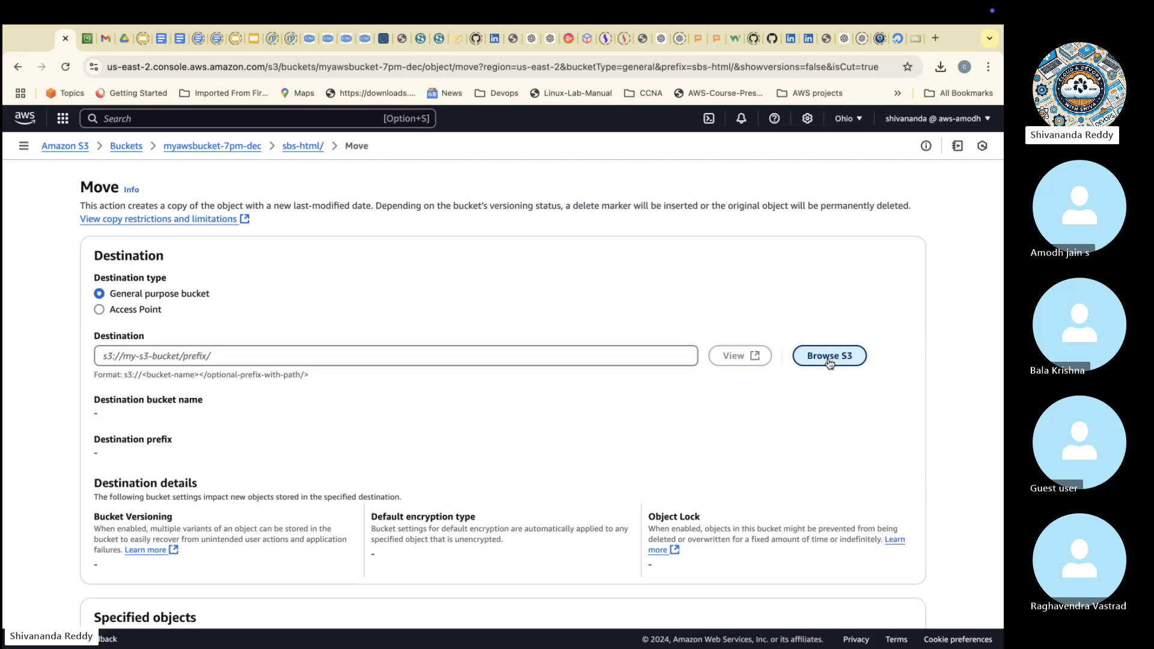
click(830, 361)
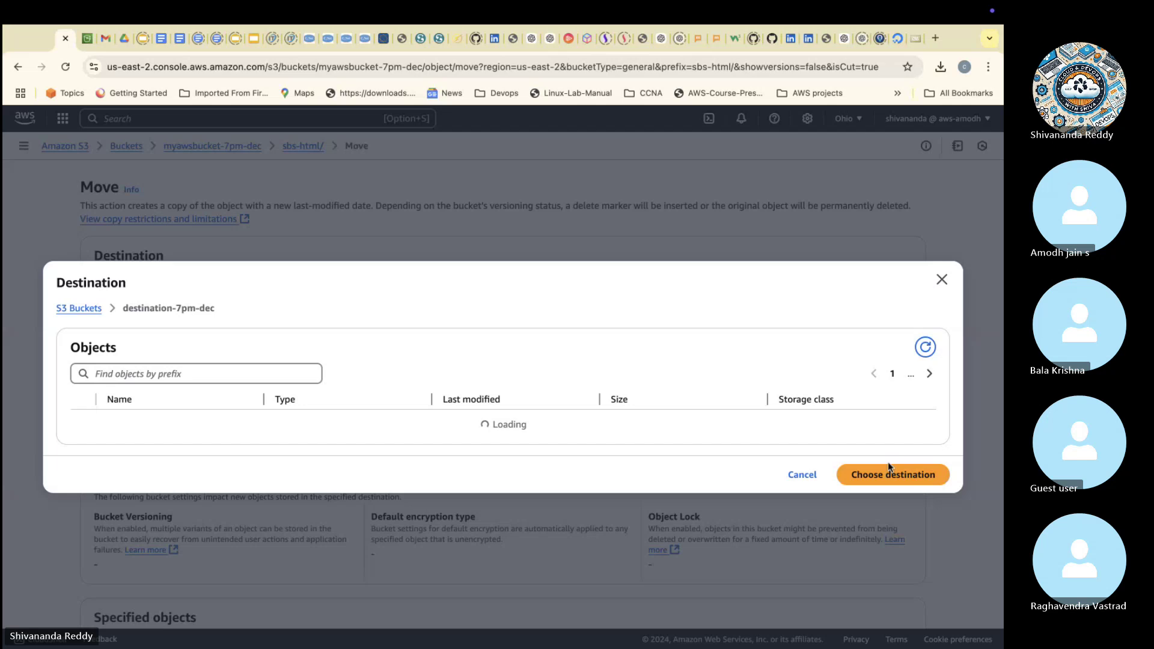
click(881, 474)
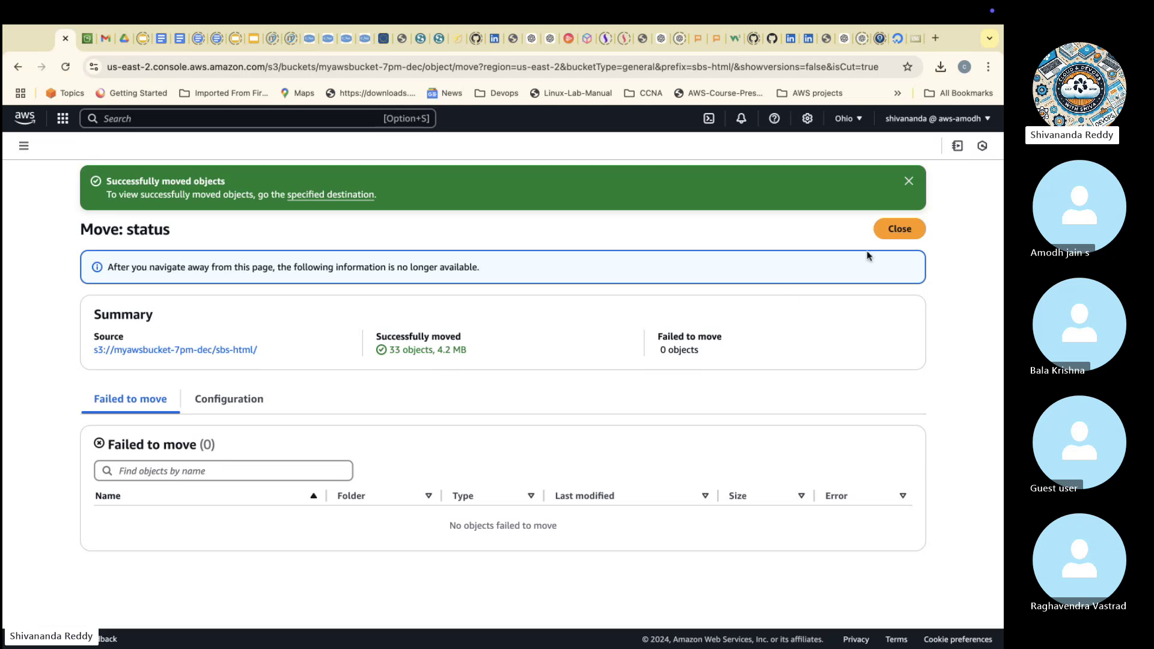
click(896, 229)
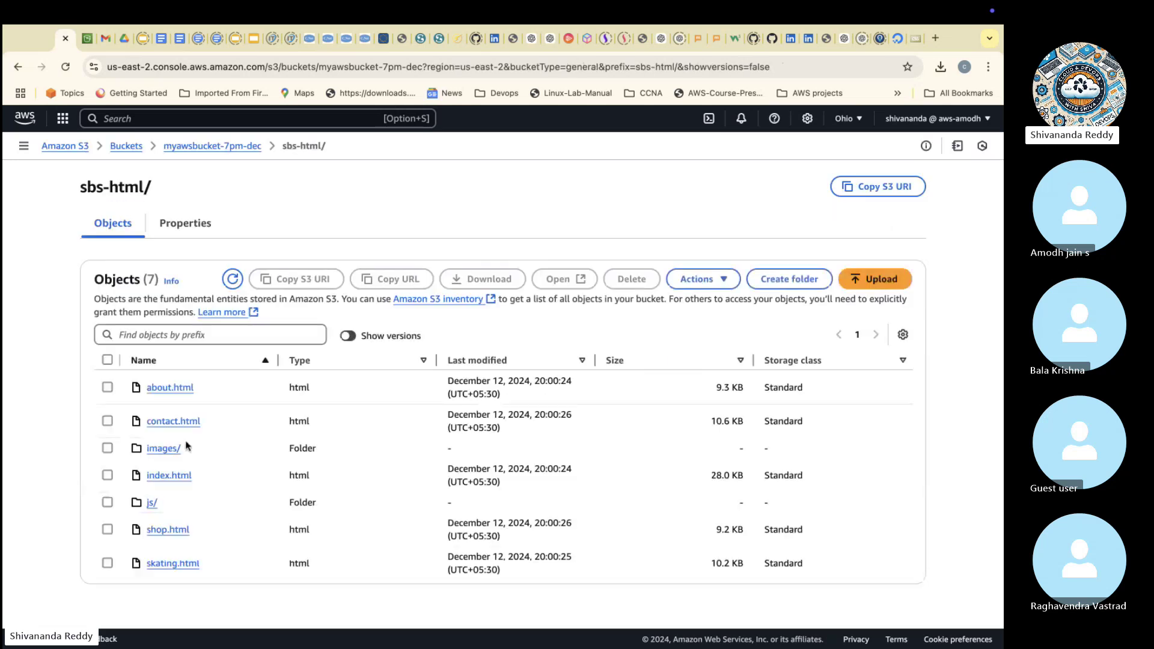
Check the moved folders in destination-7pm-dec, then return to sbs-html in myawsbucket-7pm-dec
click(122, 147)
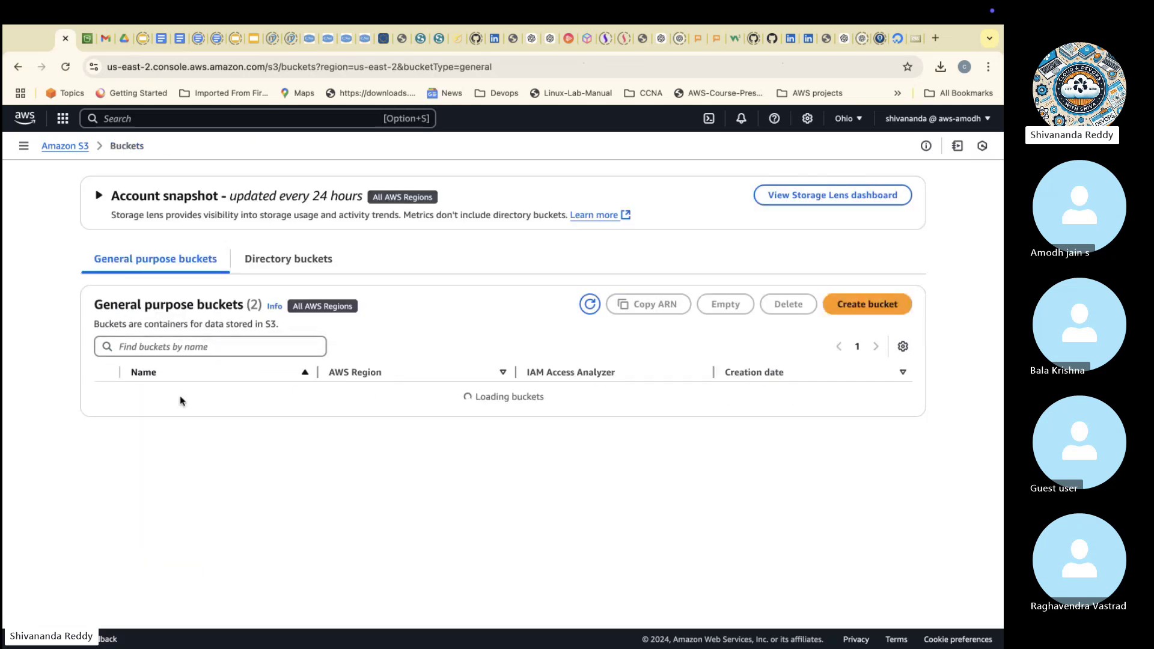
click(191, 398)
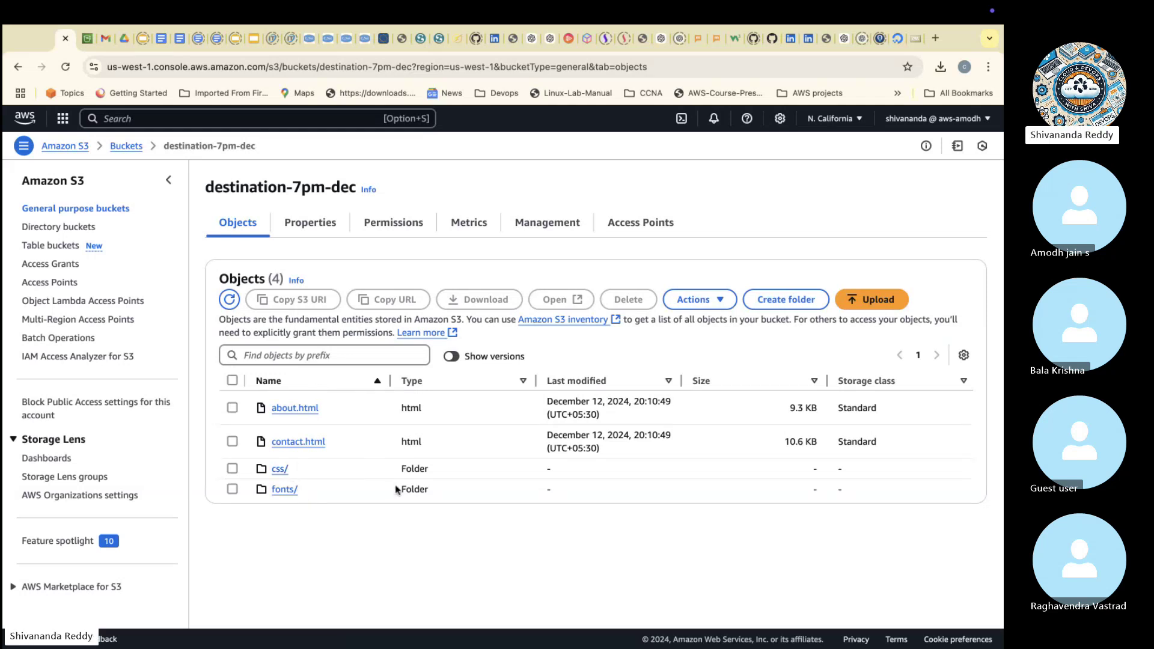
click(133, 148)
click(304, 434)
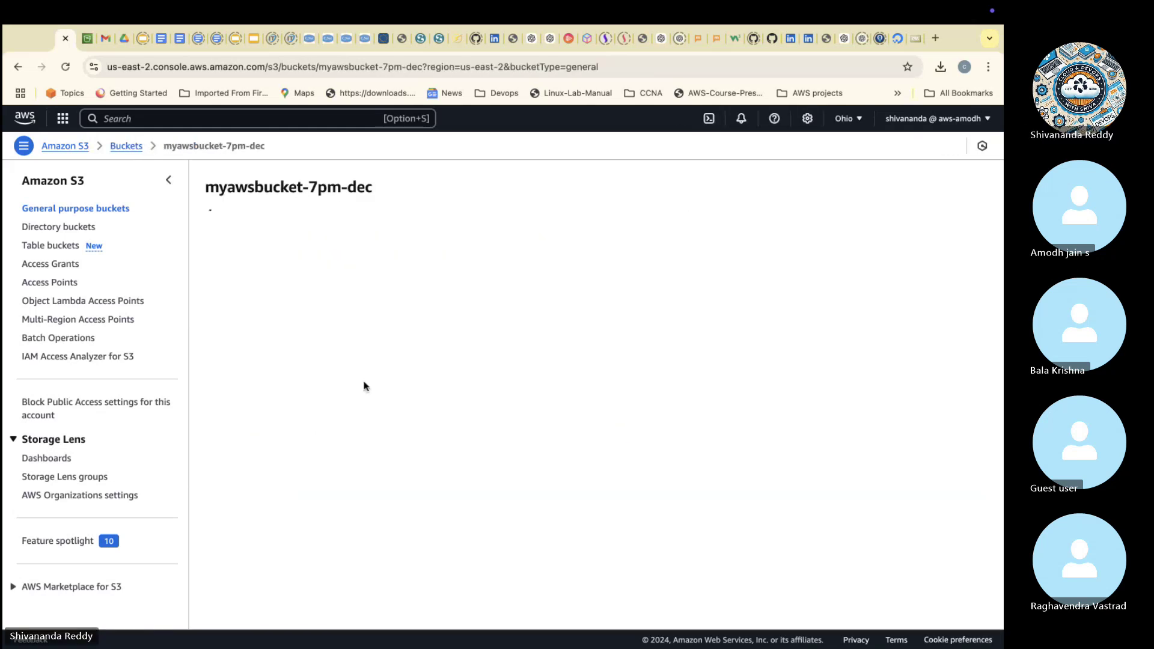
click(232, 401)
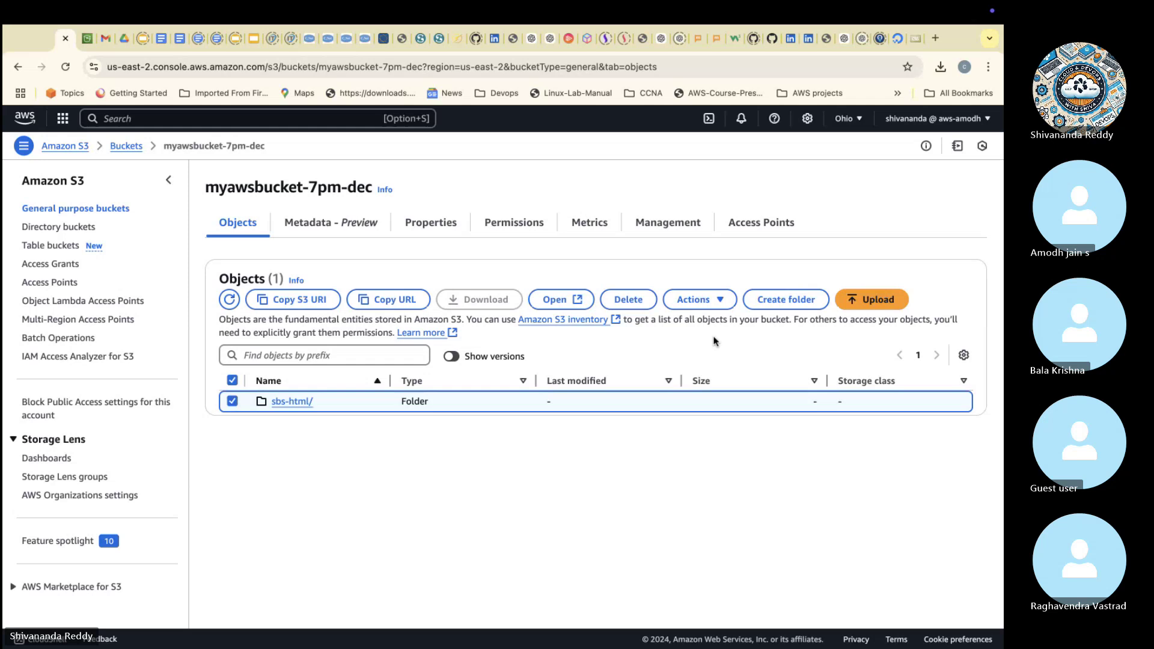
click(699, 300)
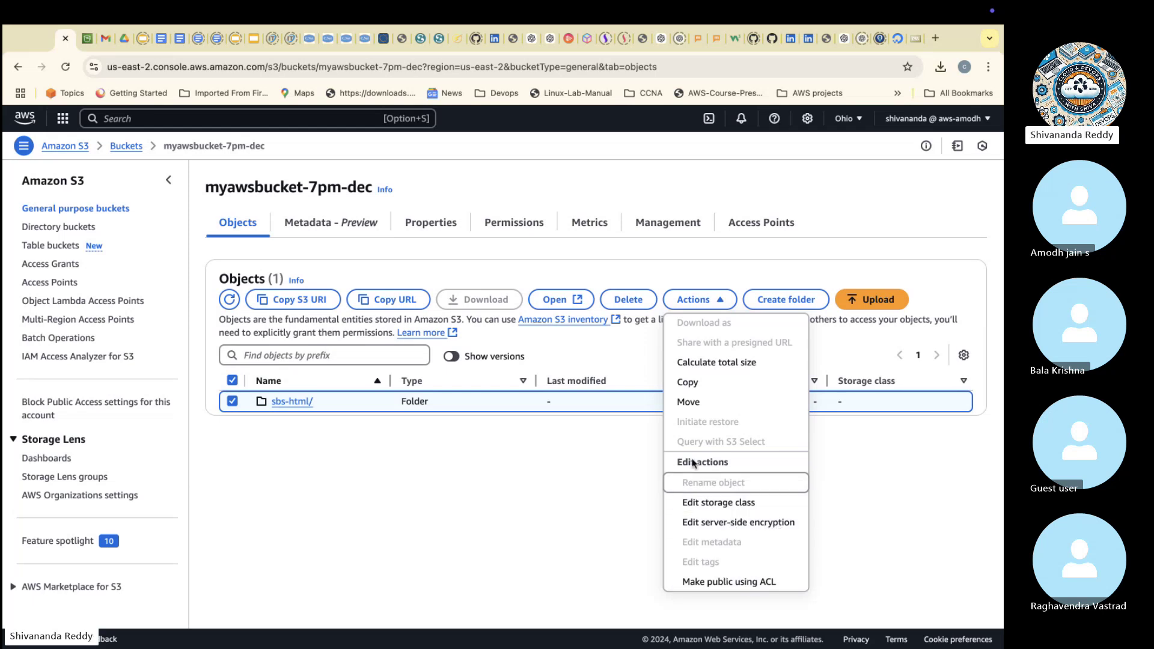
click(304, 402)
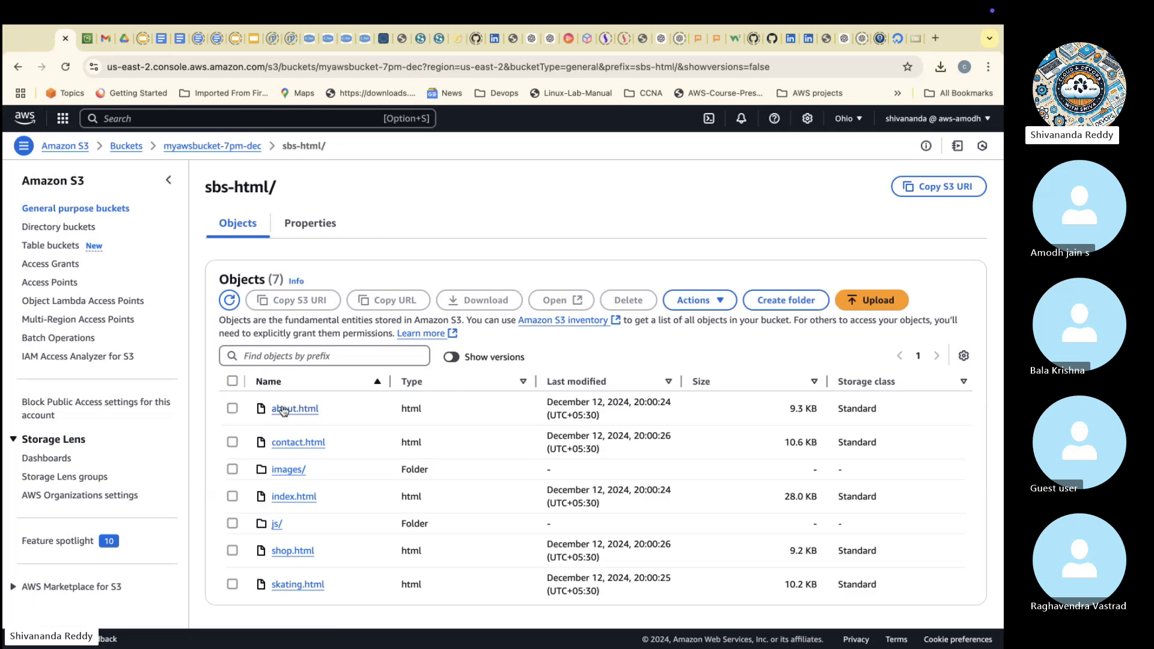
Rename the about.html object to abc.html with Rename object and save
click(232, 408)
double_click(862, 408)
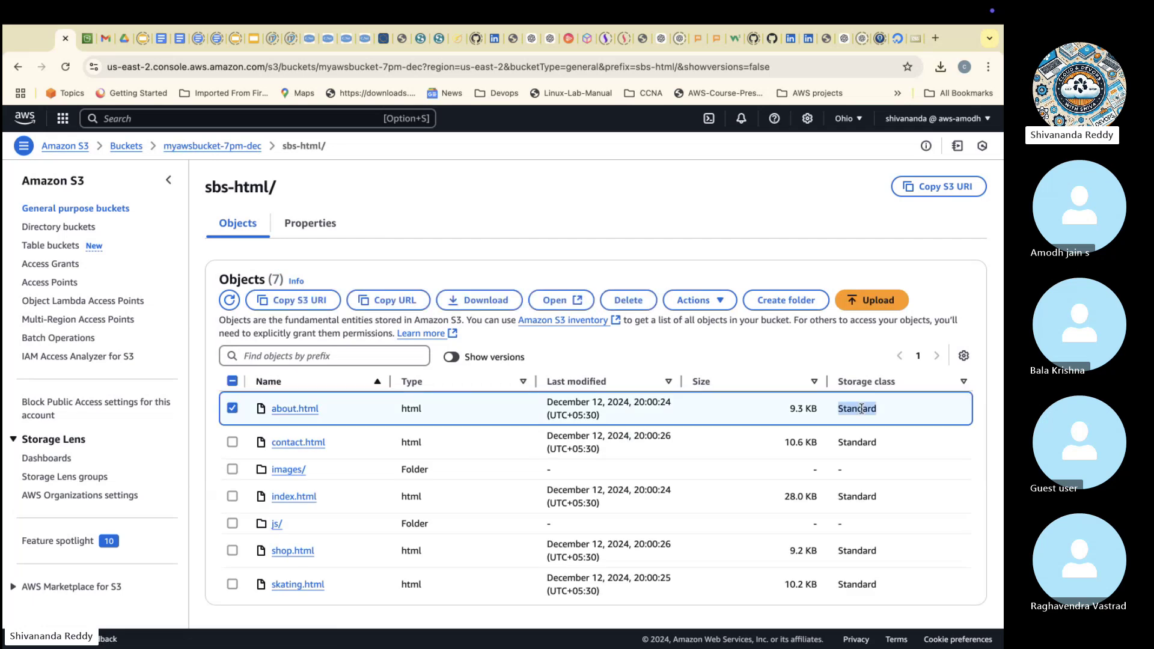
click(709, 299)
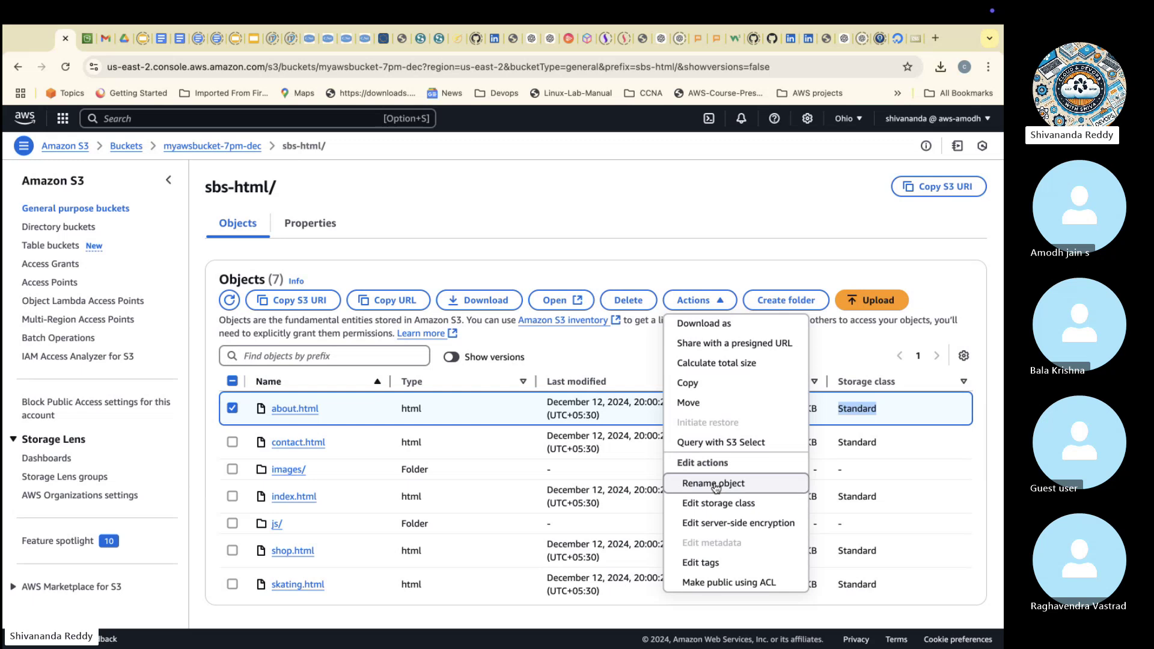
click(714, 484)
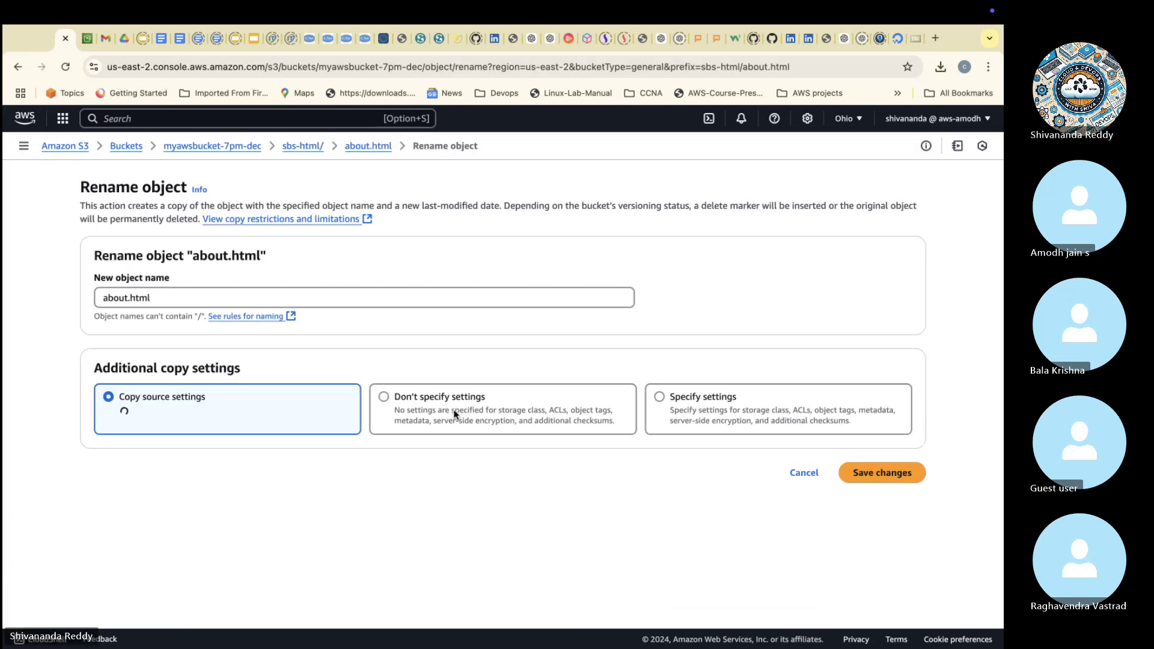
key(BackSpace)
key(BackSpace)
key(BackSpace)
key(BackSpace)
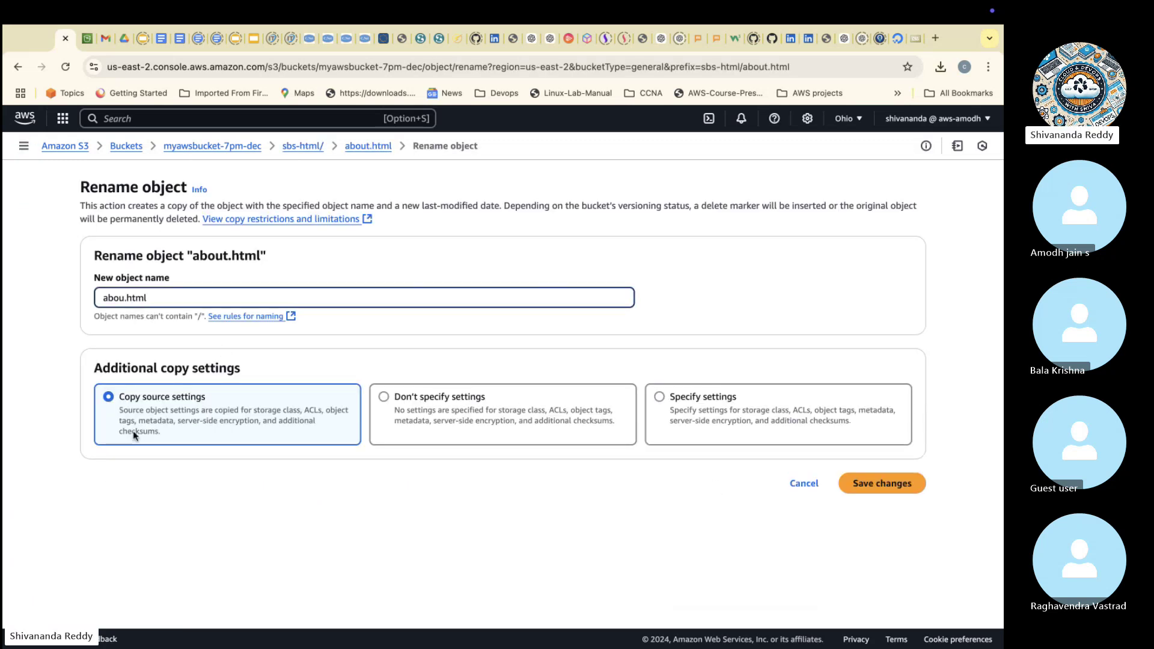
text(bc)
click(890, 482)
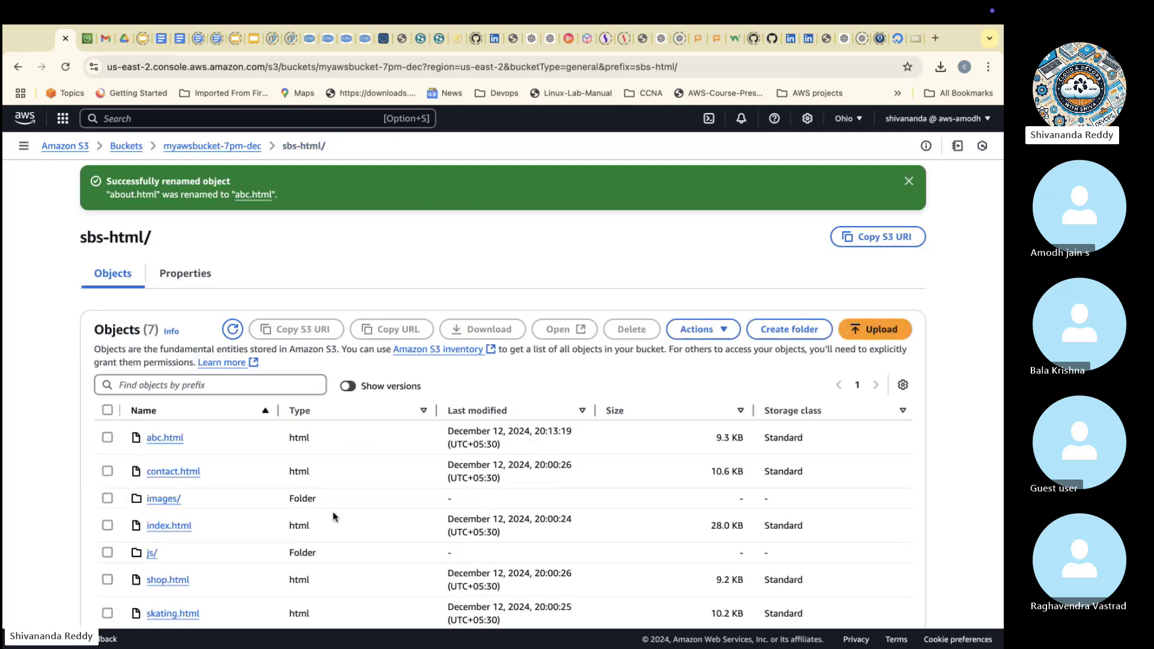
Change contact.html's storage class to Standard-IA and save
click(105, 471)
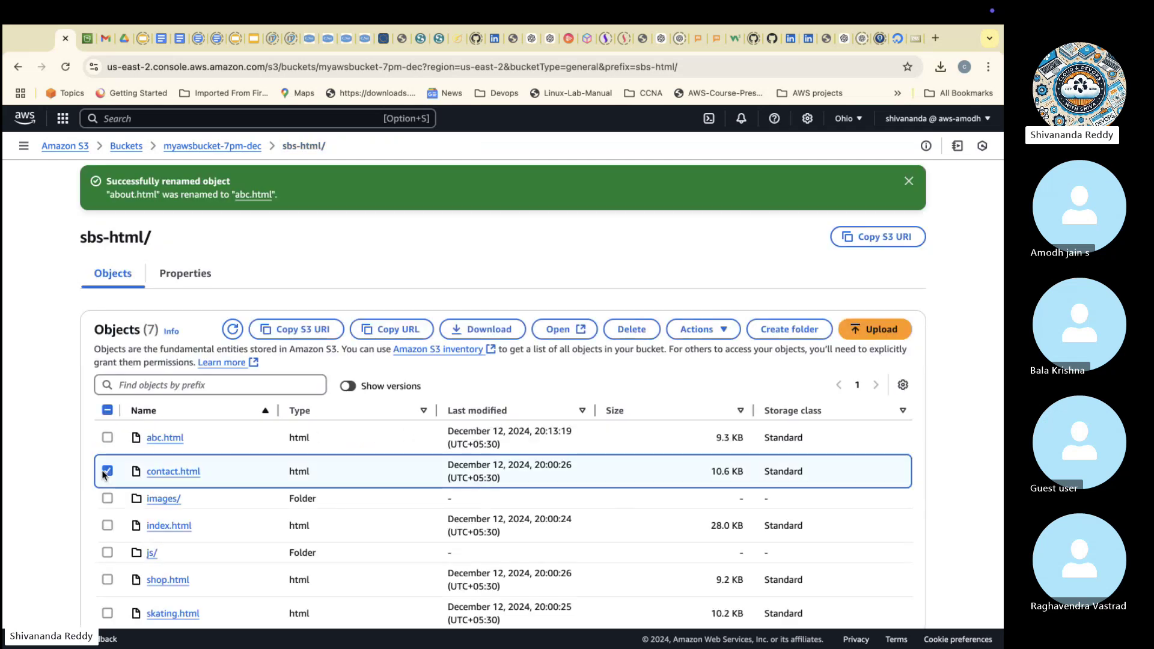
click(720, 333)
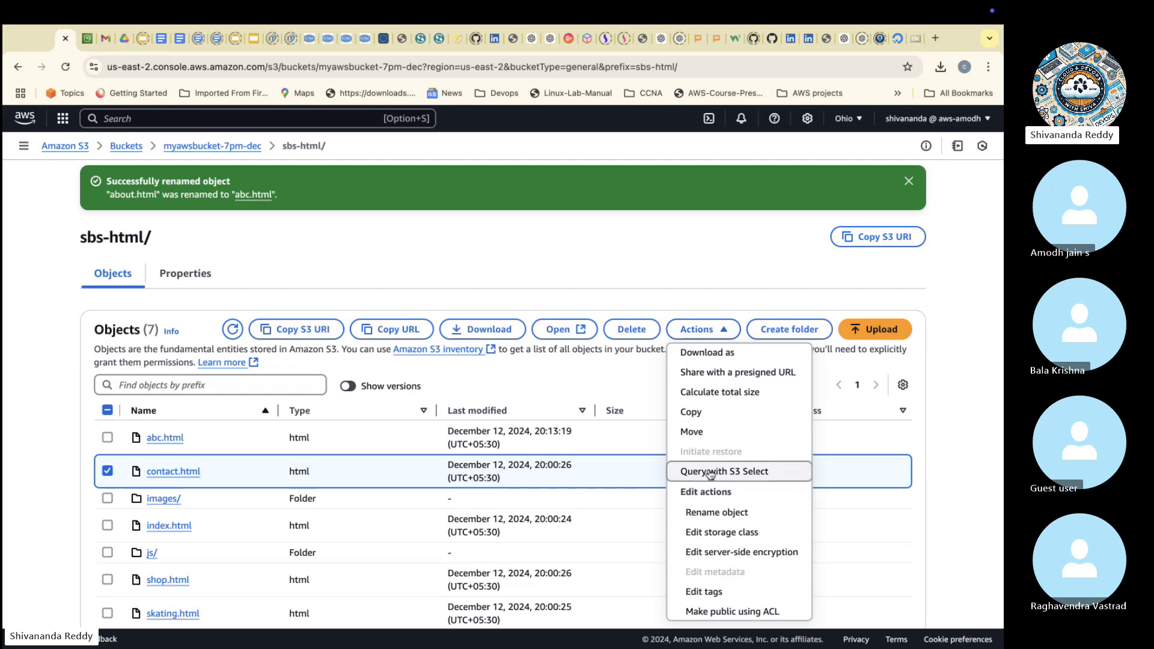
click(713, 535)
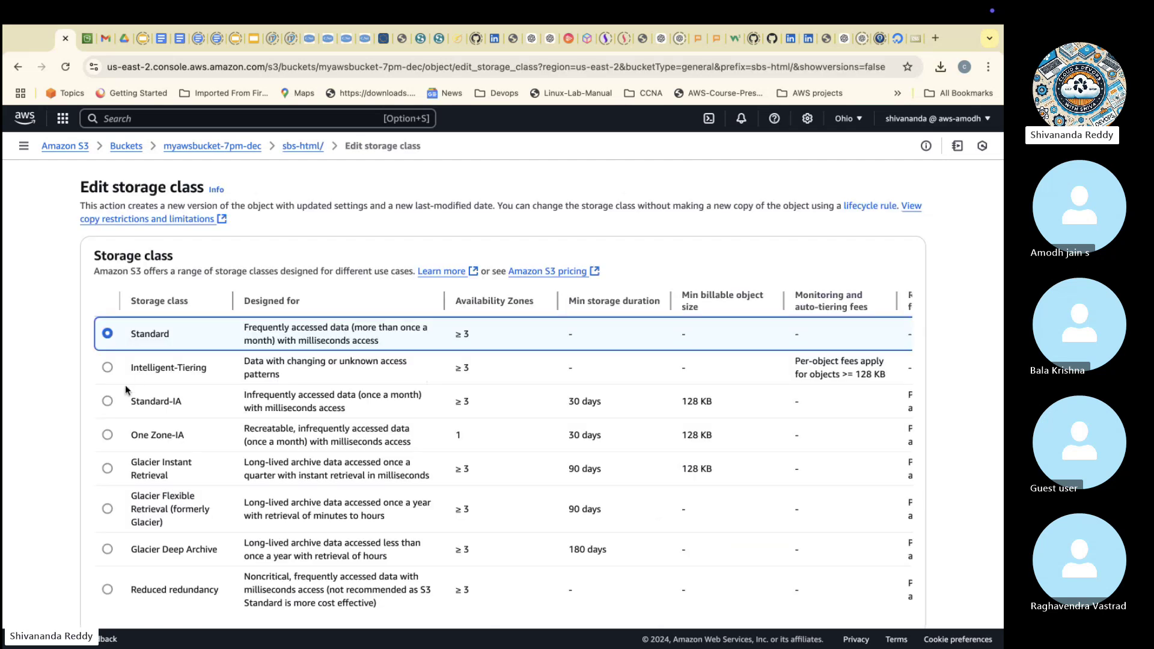
click(108, 401)
scroll(475, 417, down, 5)
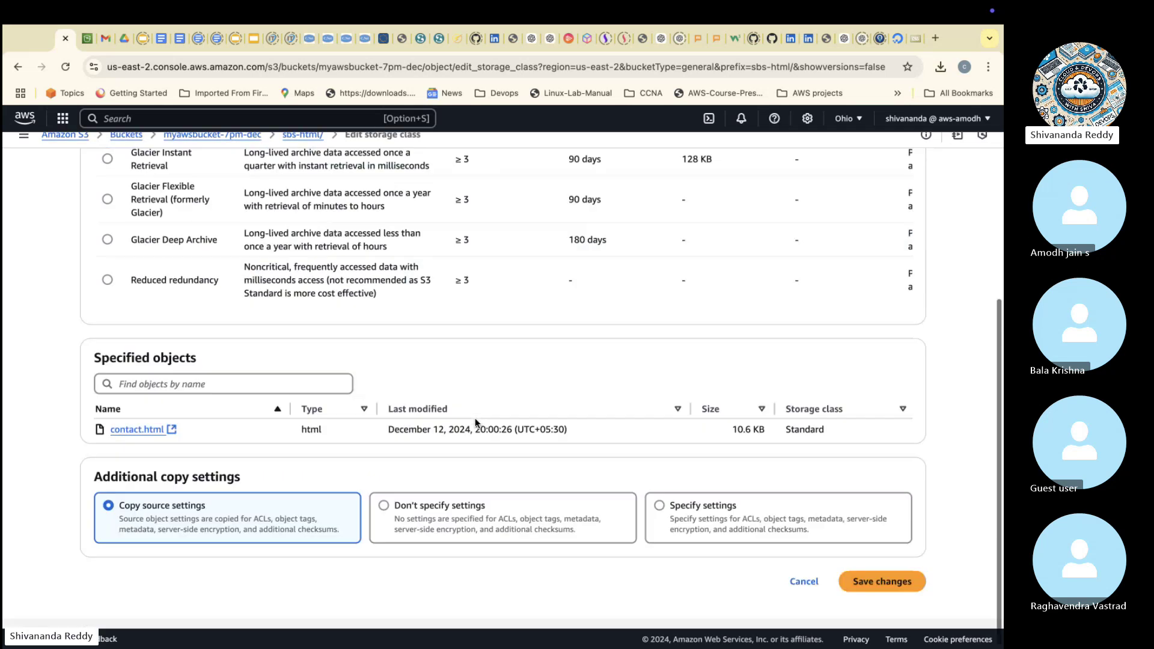
click(876, 591)
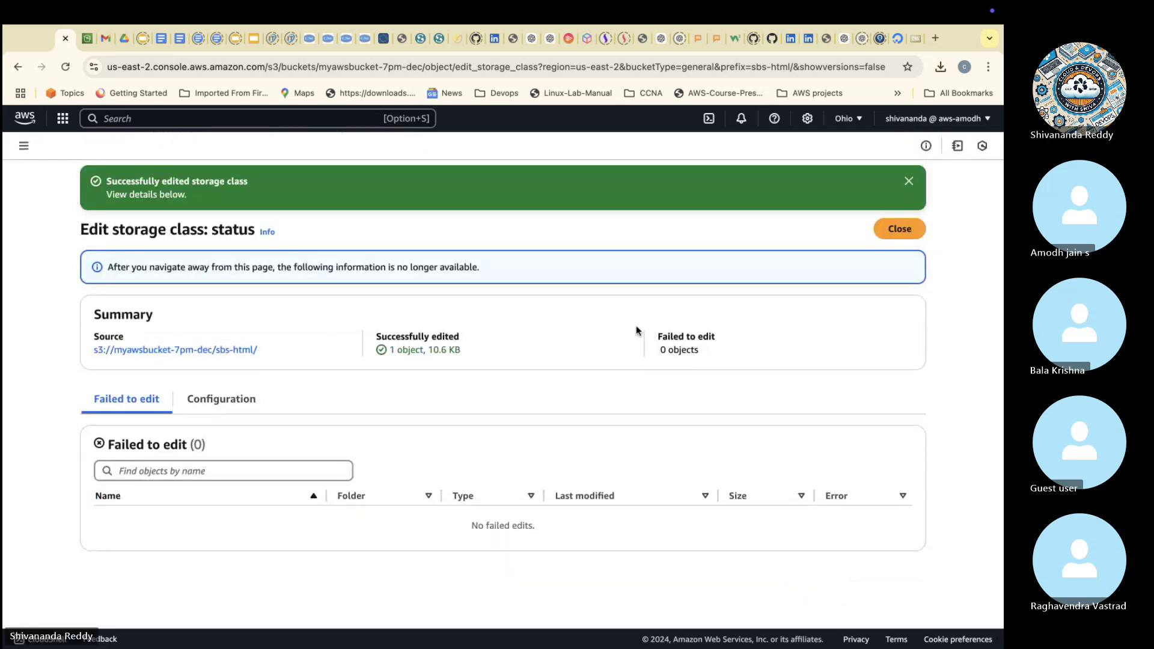
click(900, 228)
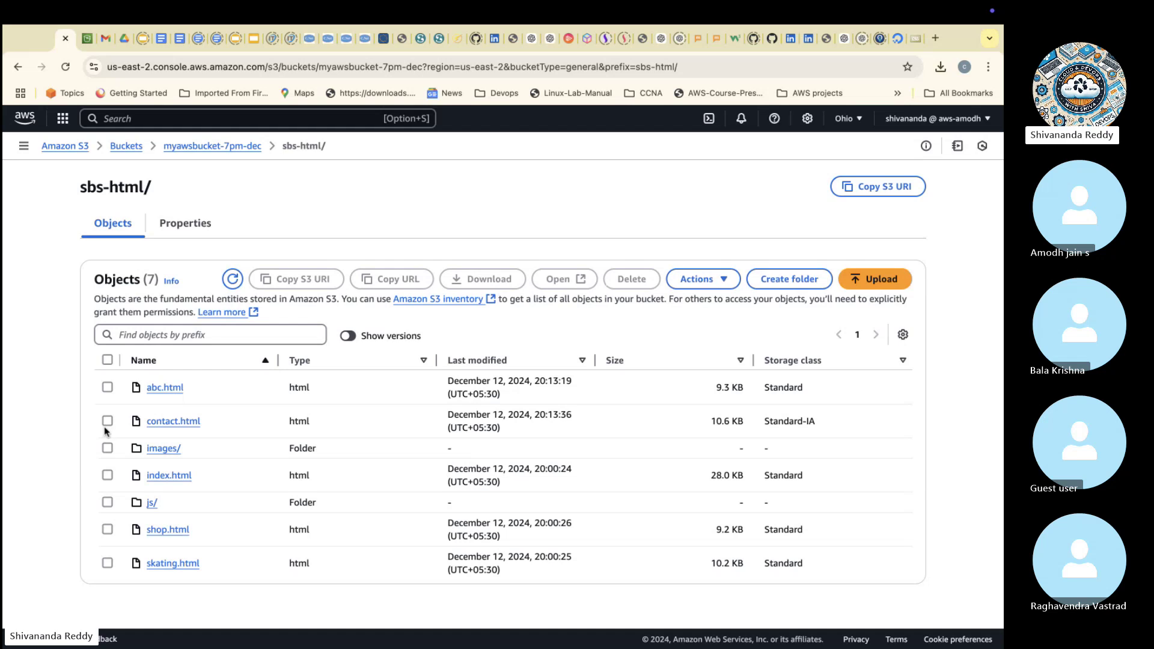
Set contact.html's server-side encryption to use the bucket's default settings and save
click(107, 421)
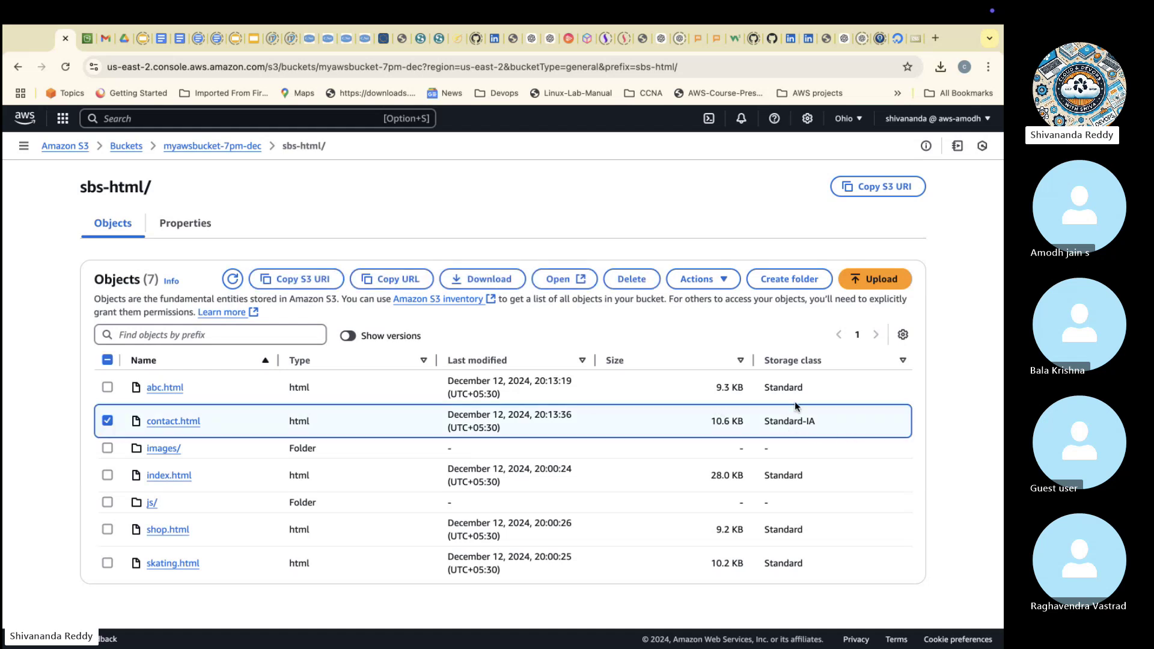
click(725, 279)
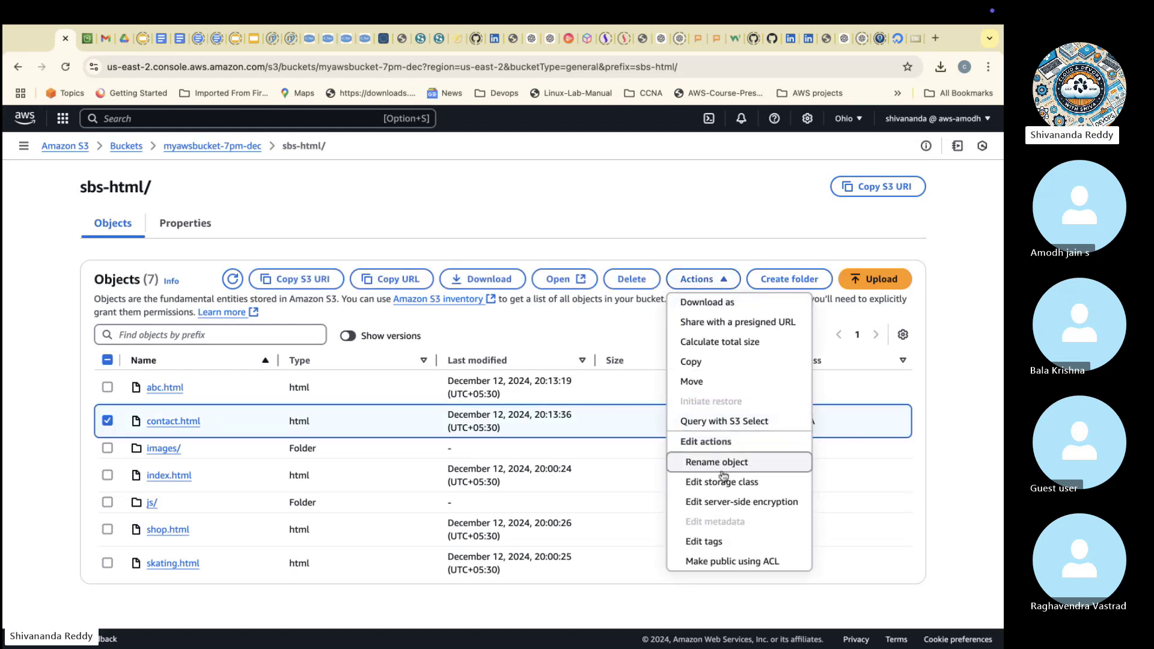
click(721, 508)
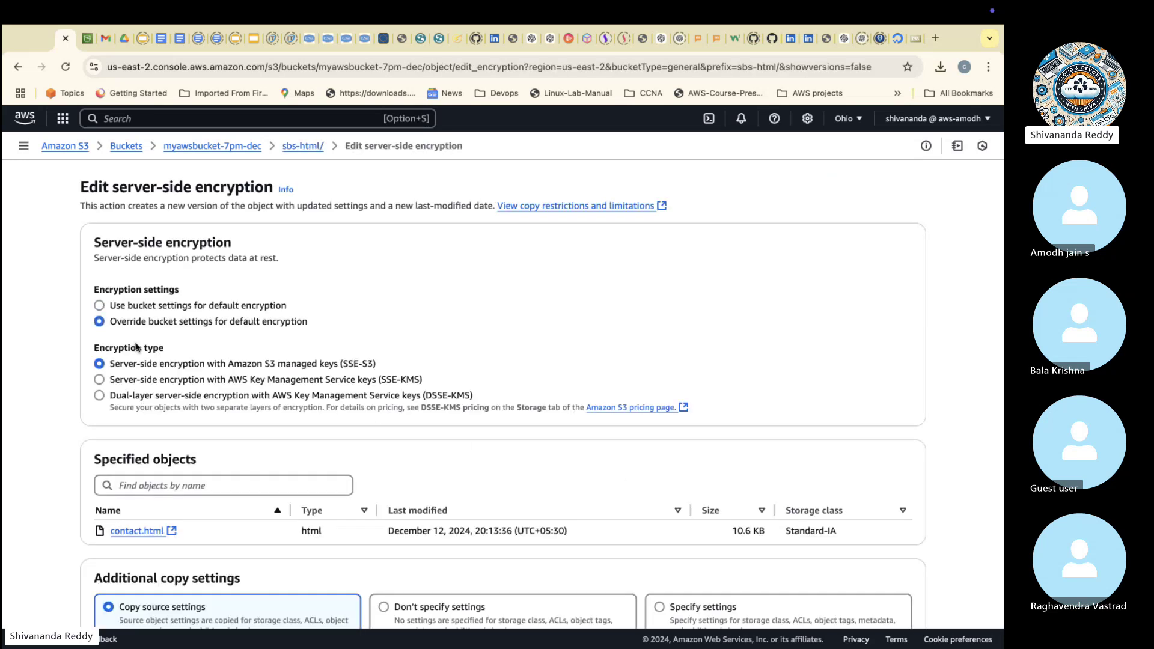
click(129, 308)
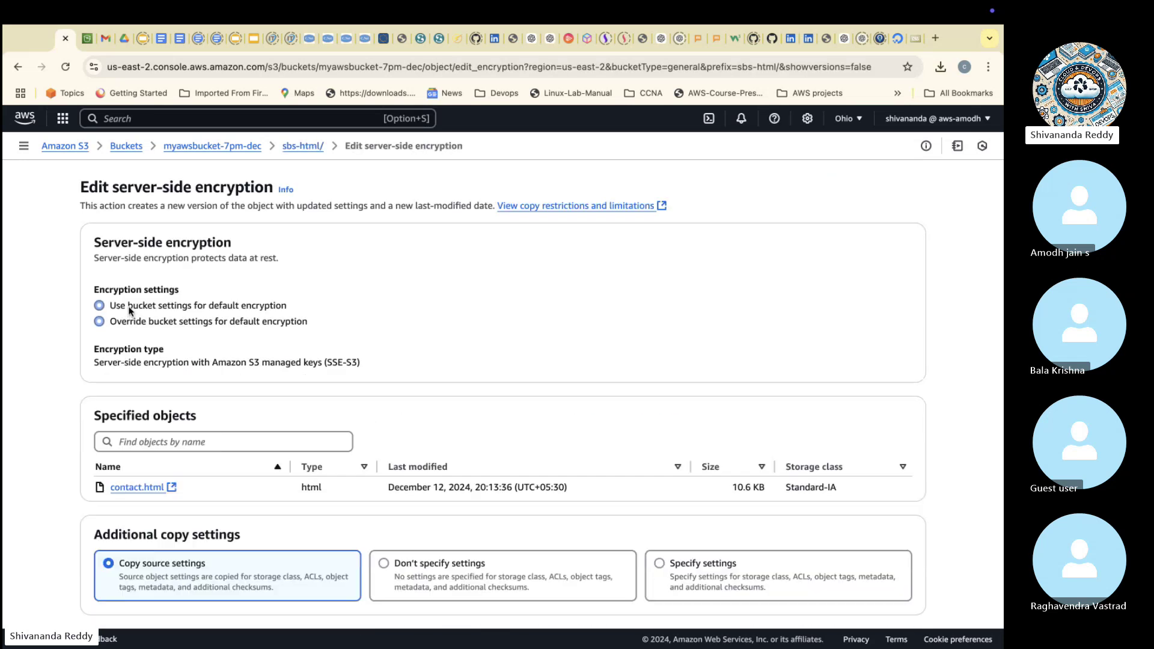
scroll(475, 547, down, 1)
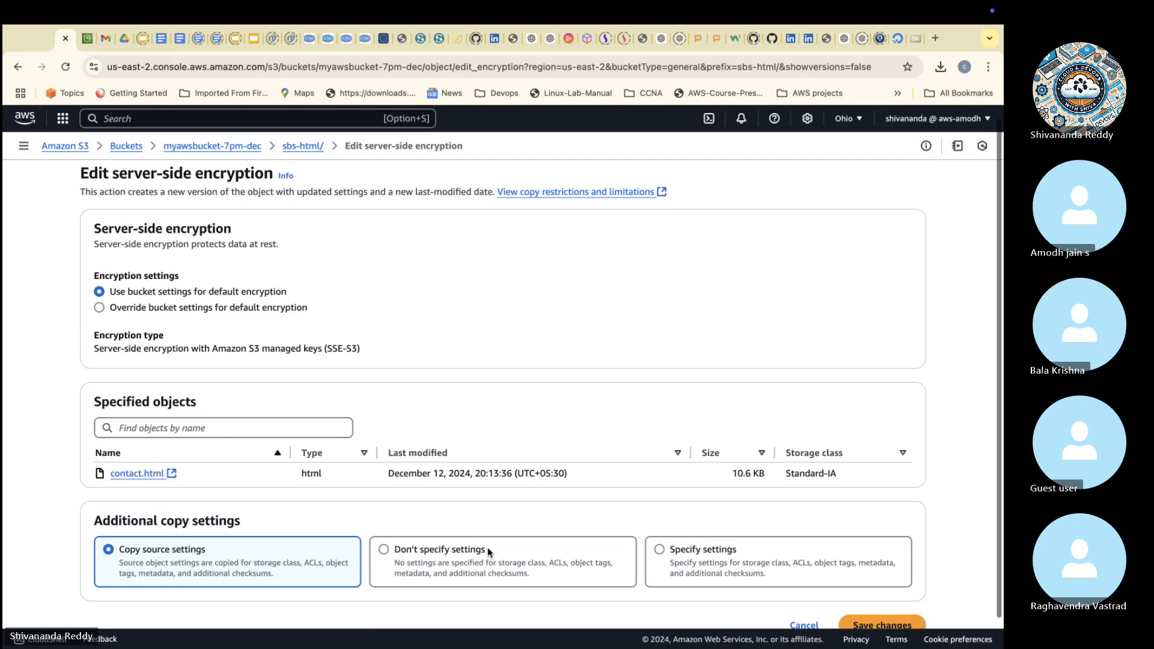
scroll(889, 601, down, 1)
click(914, 596)
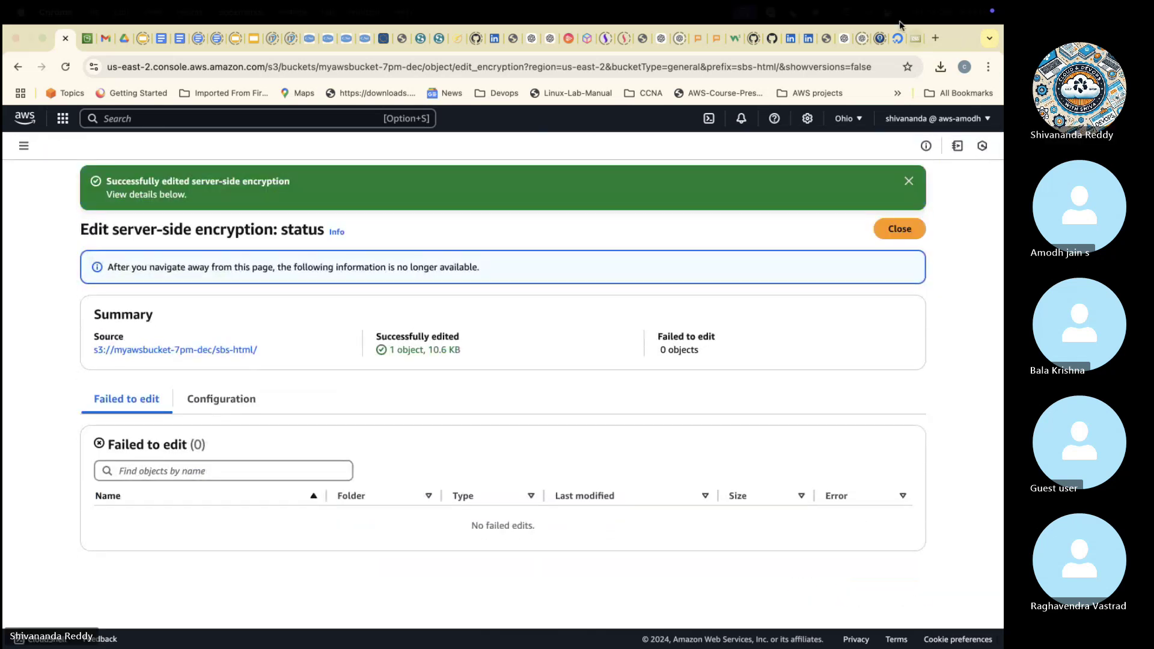
click(907, 235)
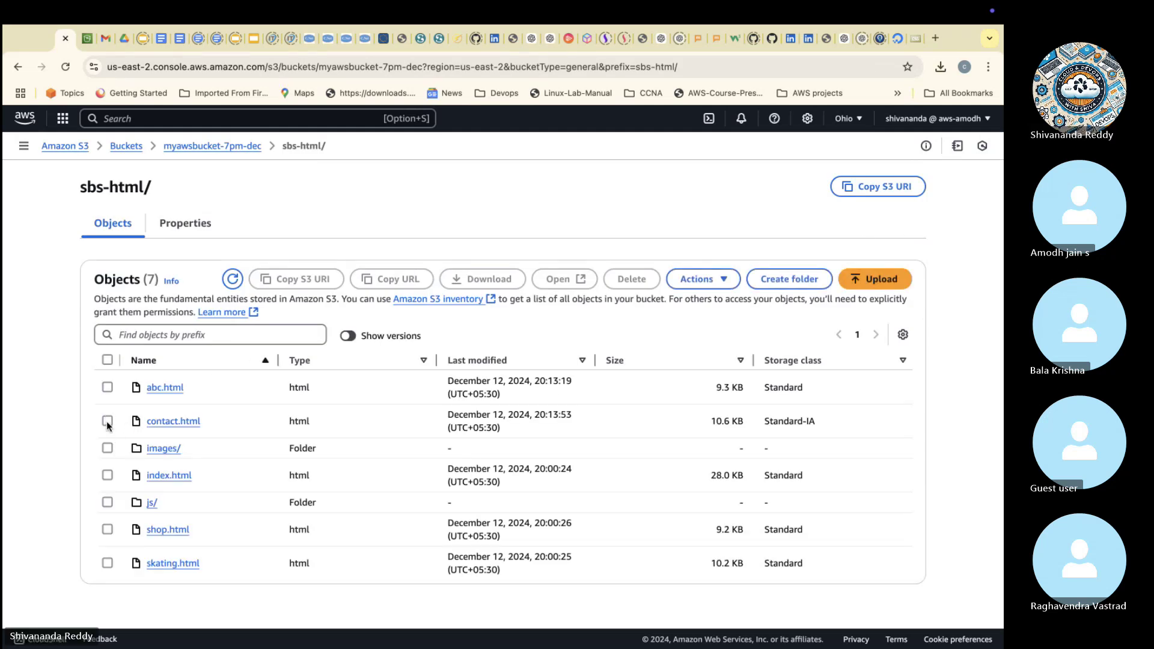
Check that Edit metadata is unavailable for contact.html, then select all objects in sbs-html
click(107, 420)
click(694, 280)
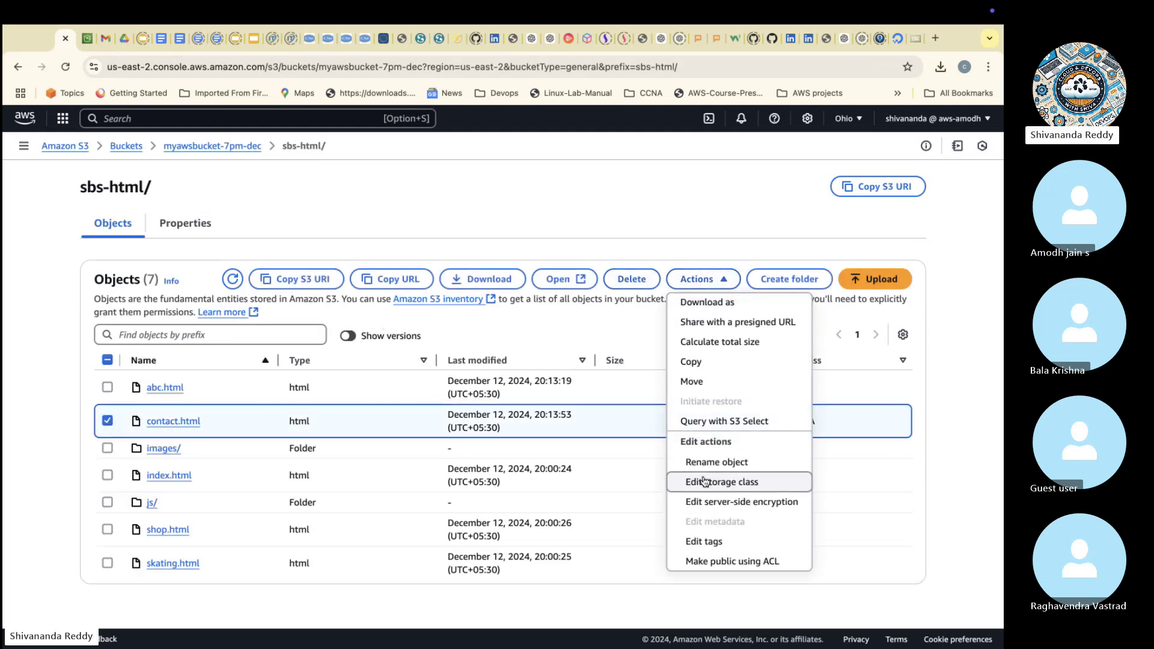
mouse_move(710, 522)
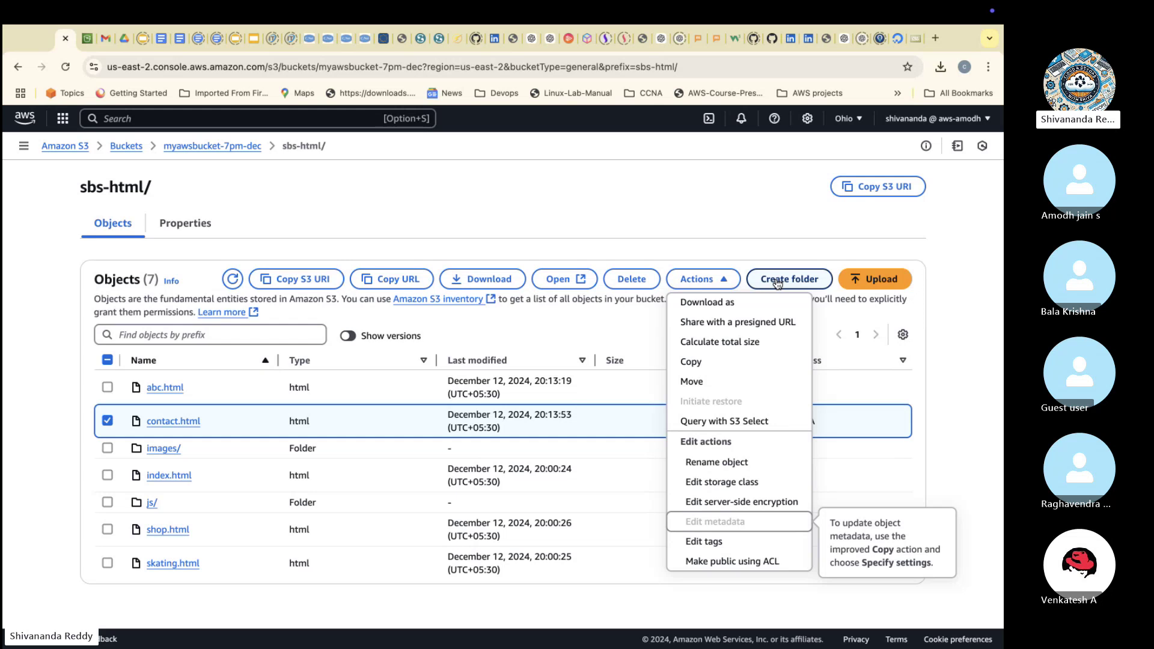
click(543, 210)
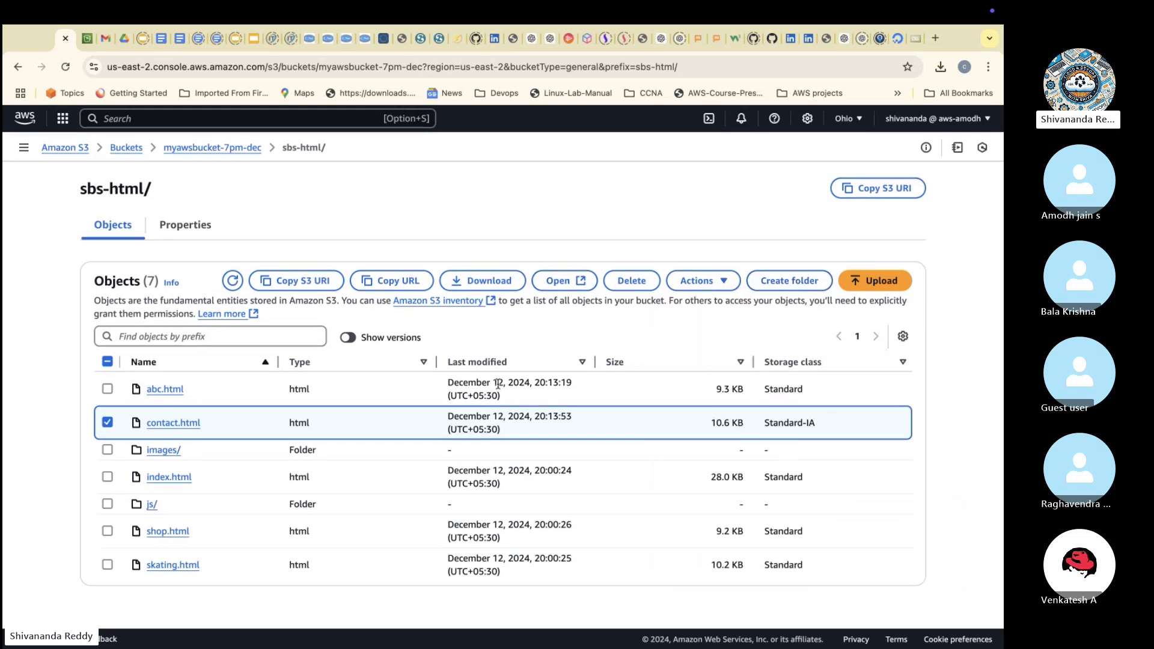
click(107, 360)
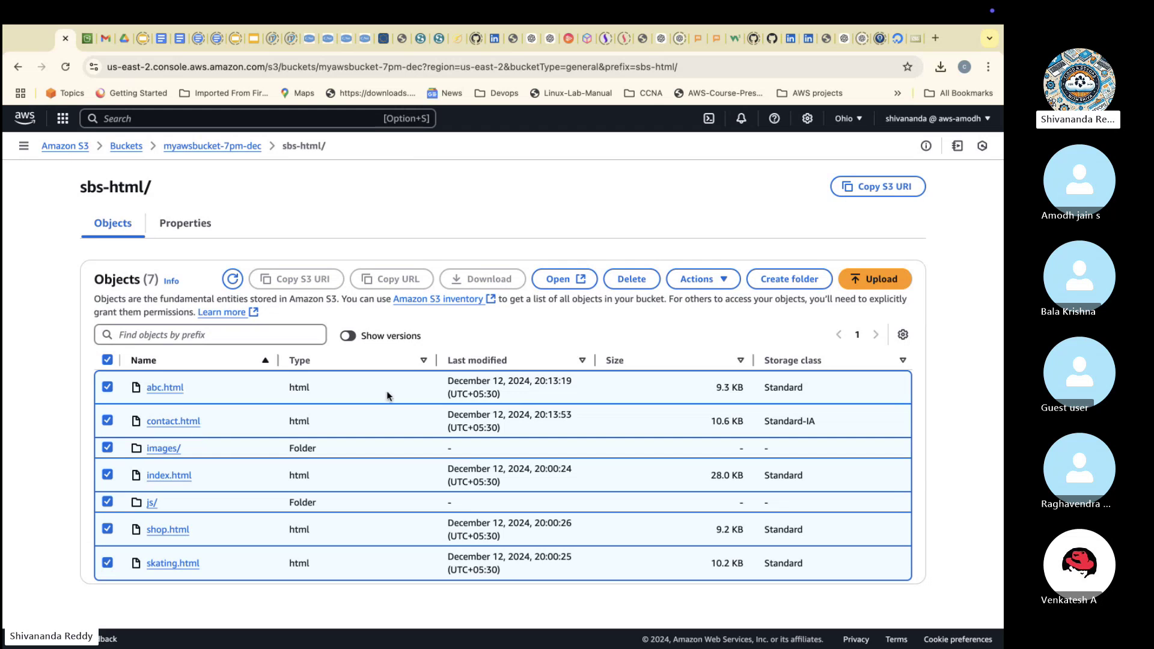
Delete the sbs-html folder from the bucket root, confirming with 'delete'
click(227, 152)
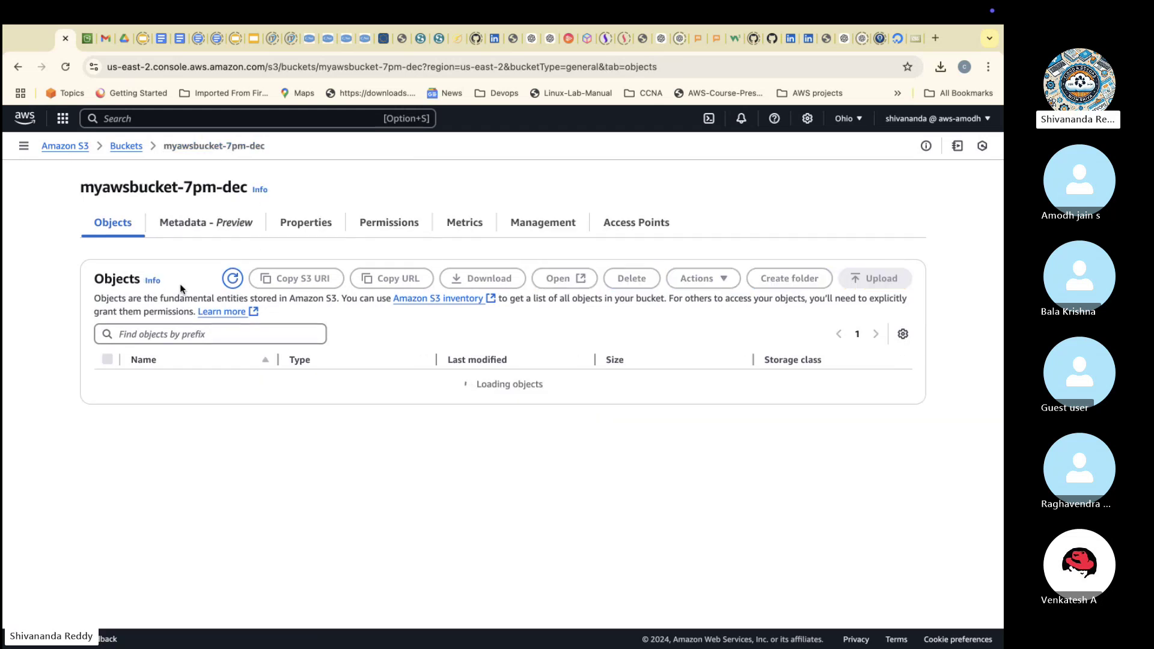
click(108, 359)
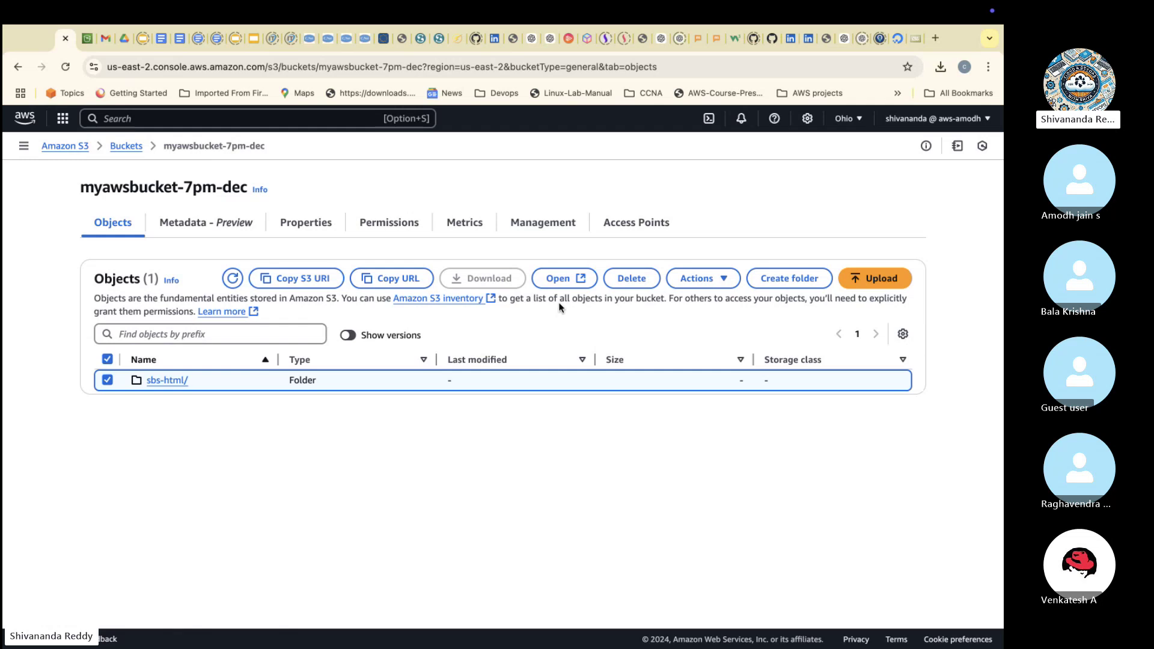
click(631, 278)
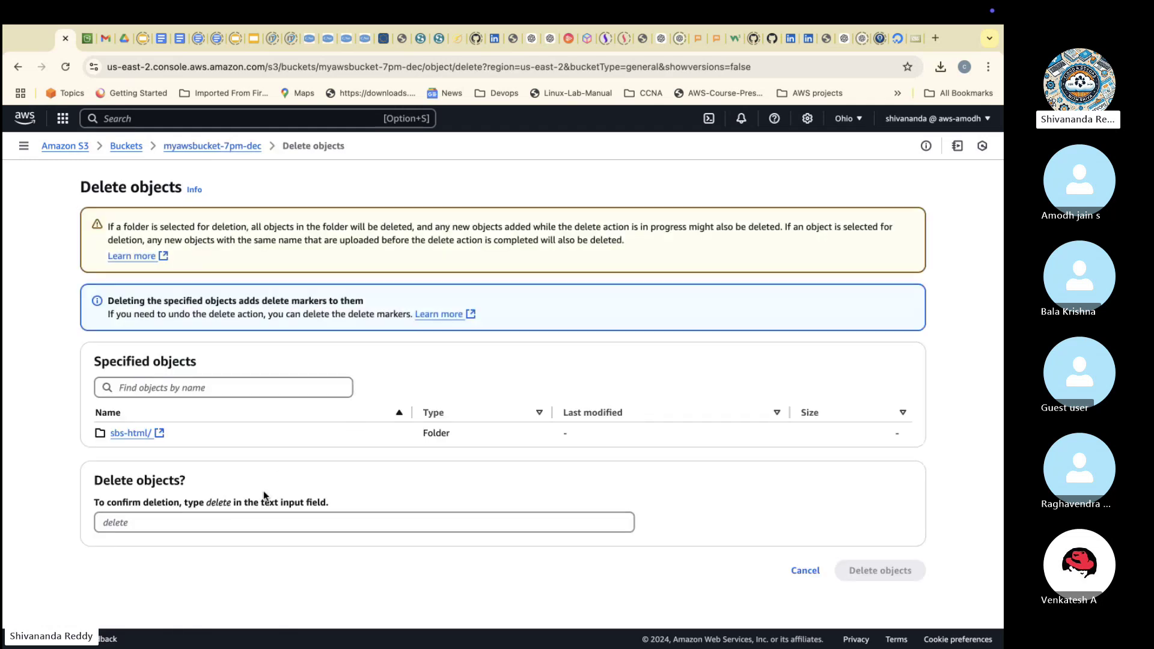
click(244, 525)
text(delete)
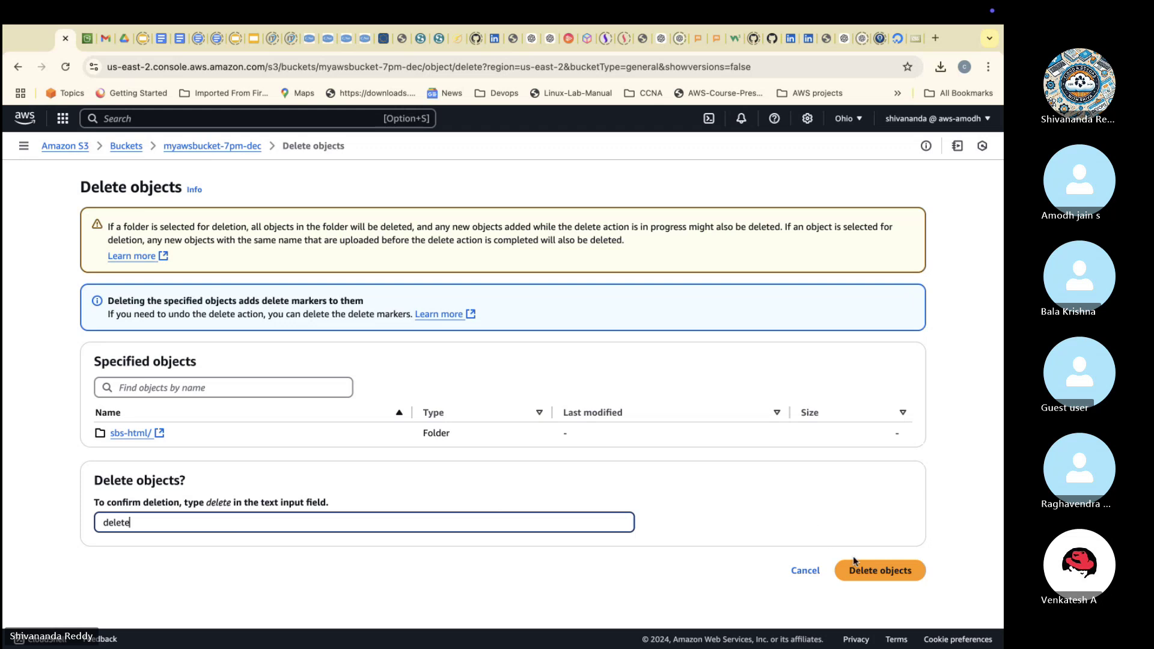
click(877, 568)
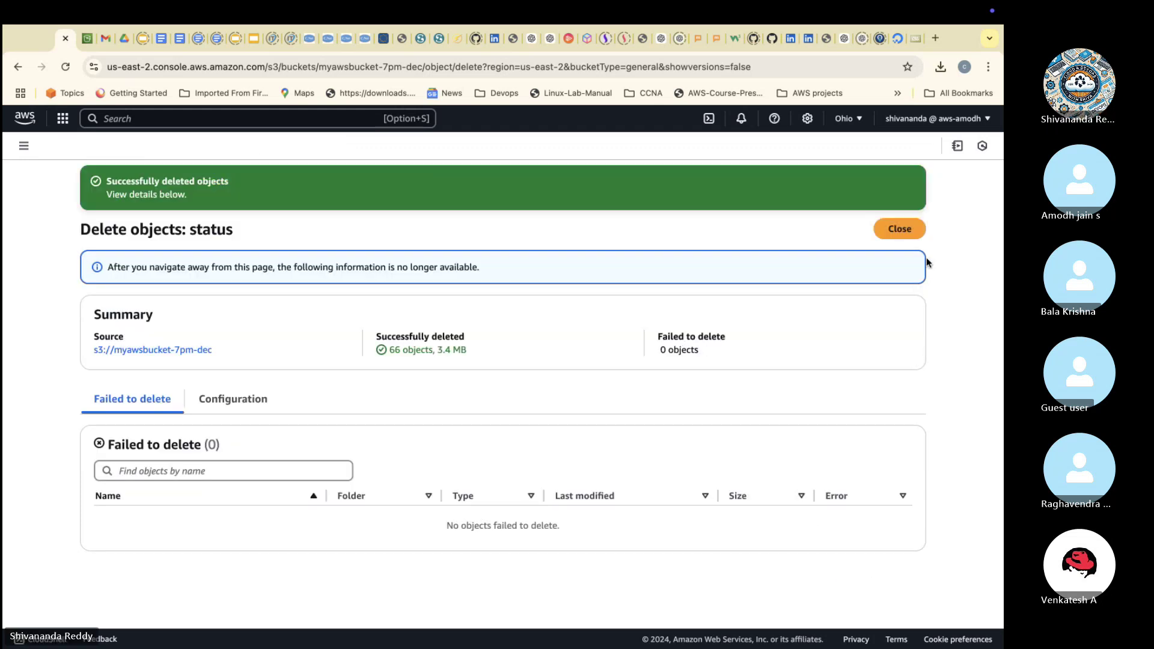
click(915, 230)
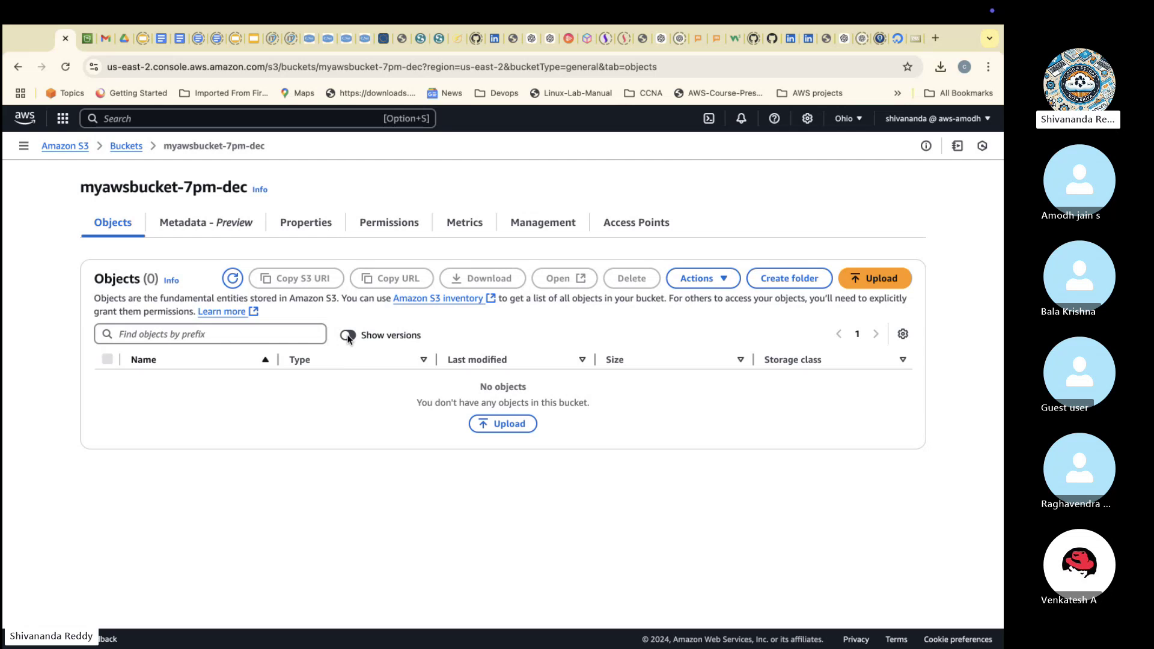
Turn on Show versions, open the sbs-html folder, and sort its entries by name descending
click(348, 336)
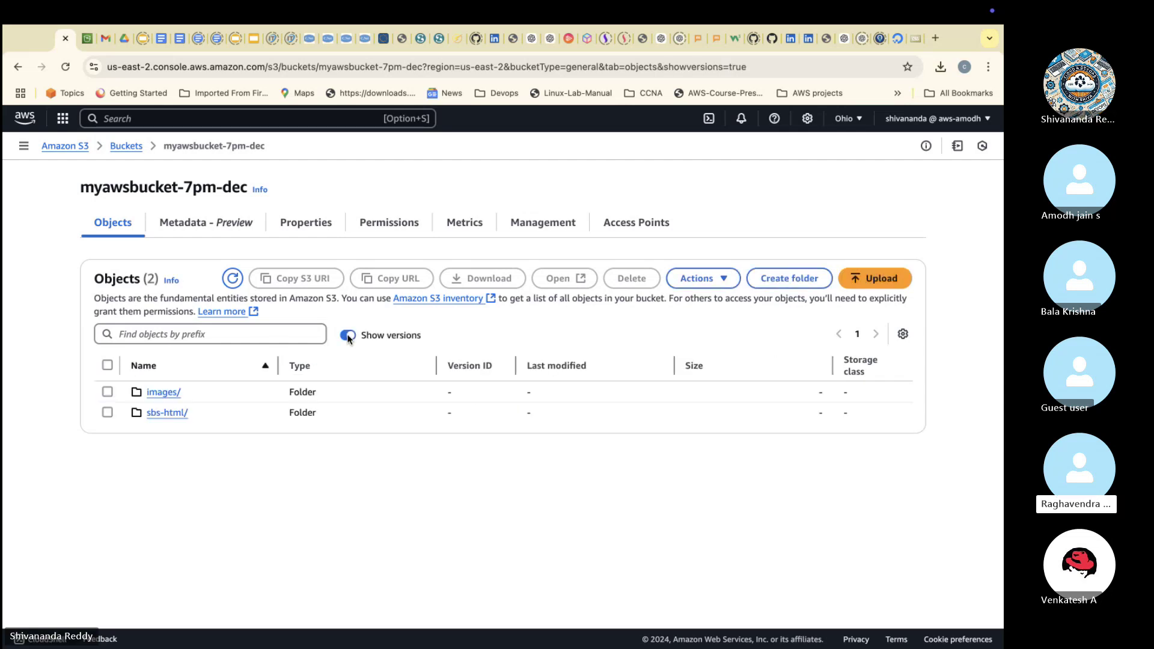
click(107, 413)
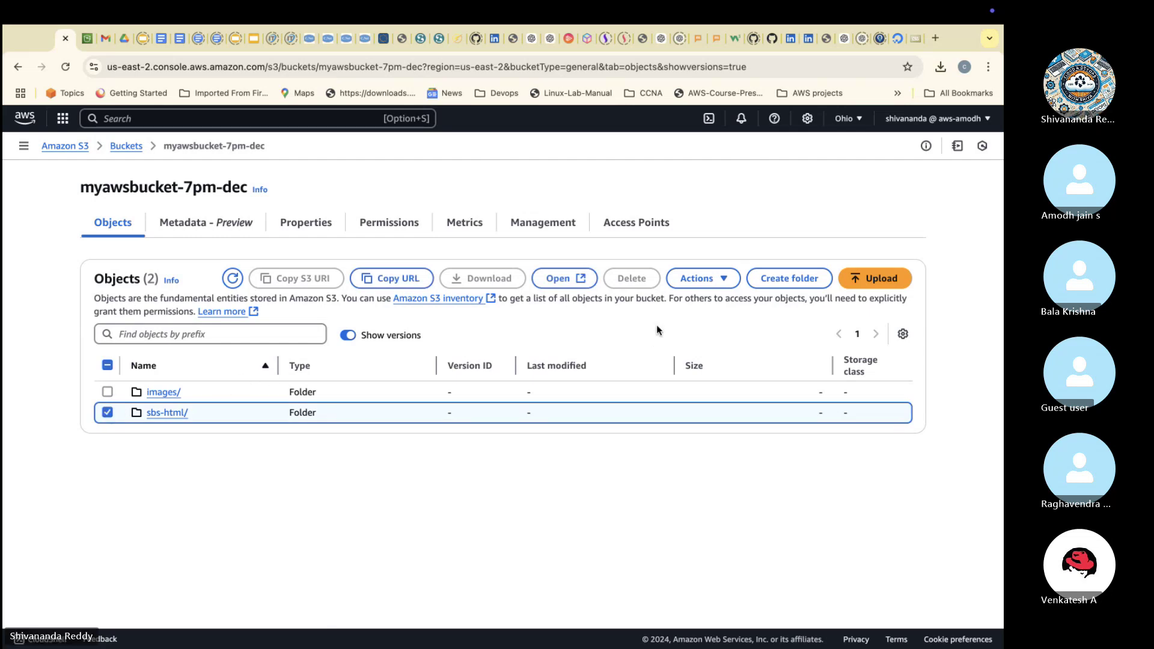
click(691, 282)
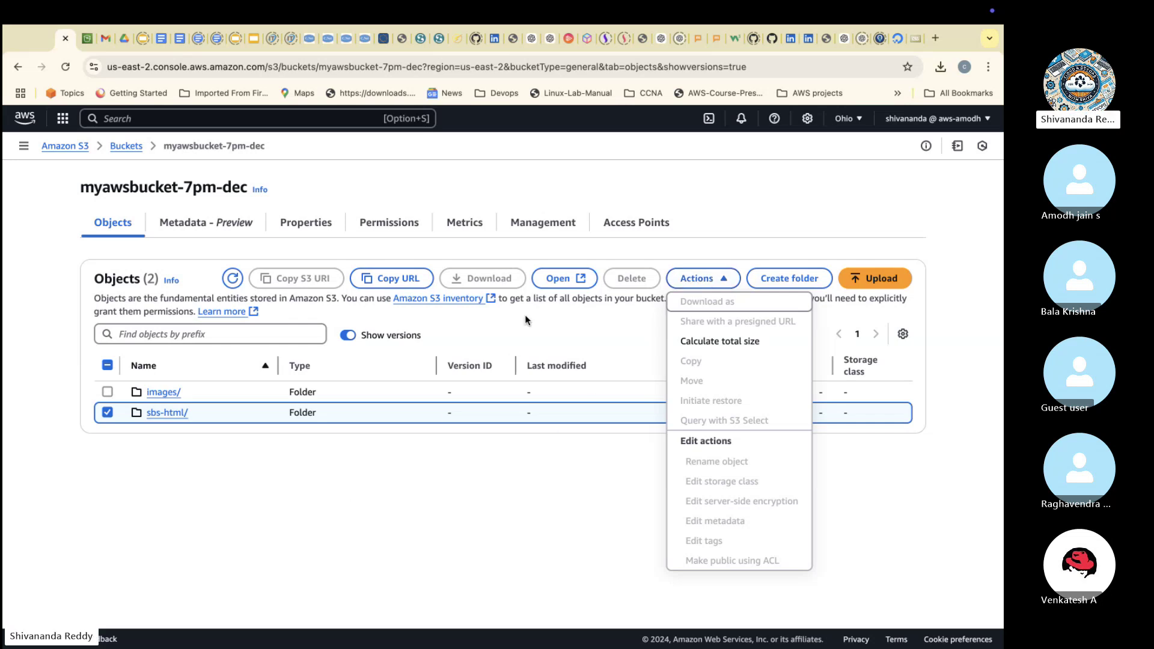
click(507, 335)
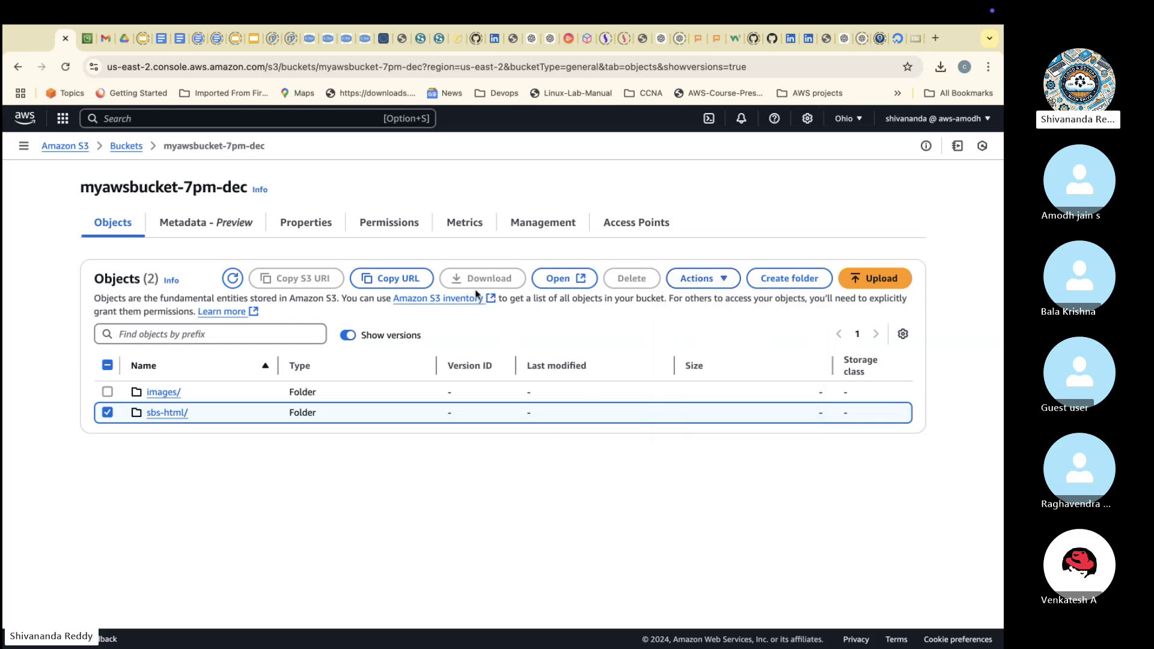
click(107, 413)
click(167, 413)
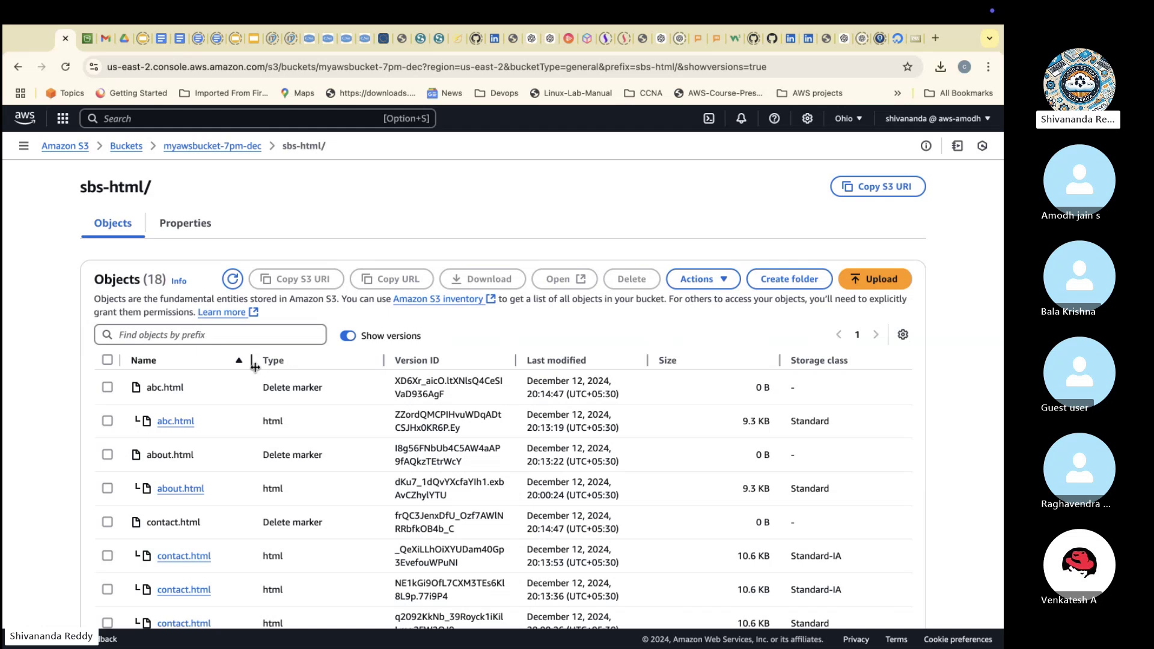
scroll(308, 381, down, 3)
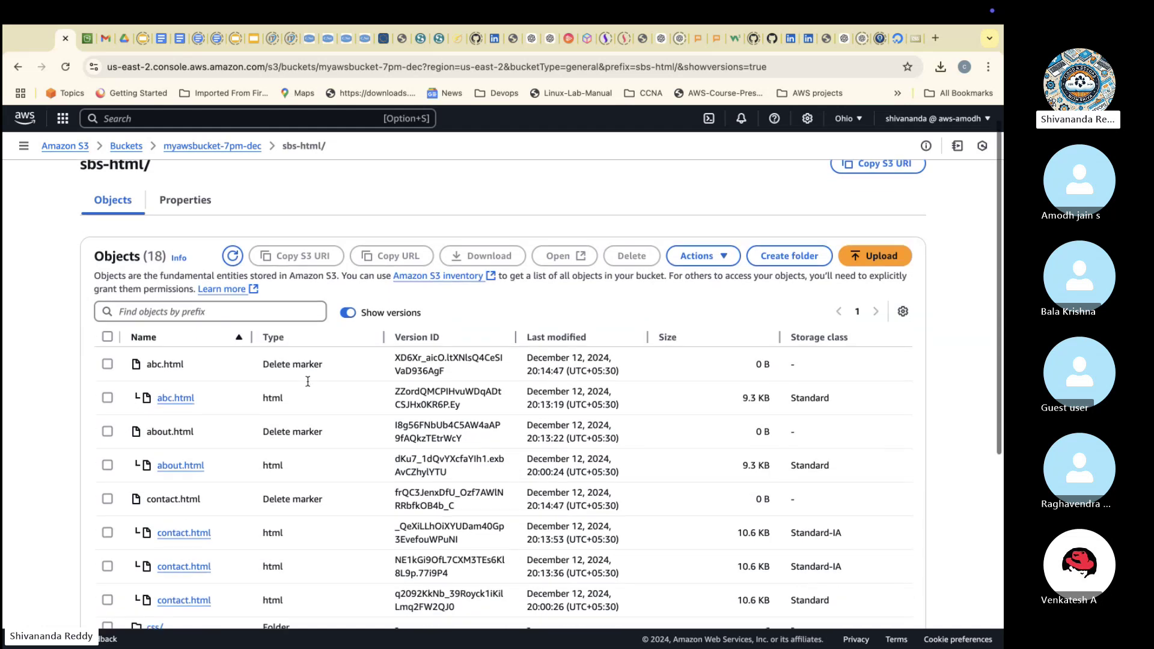
scroll(354, 376, down, 3)
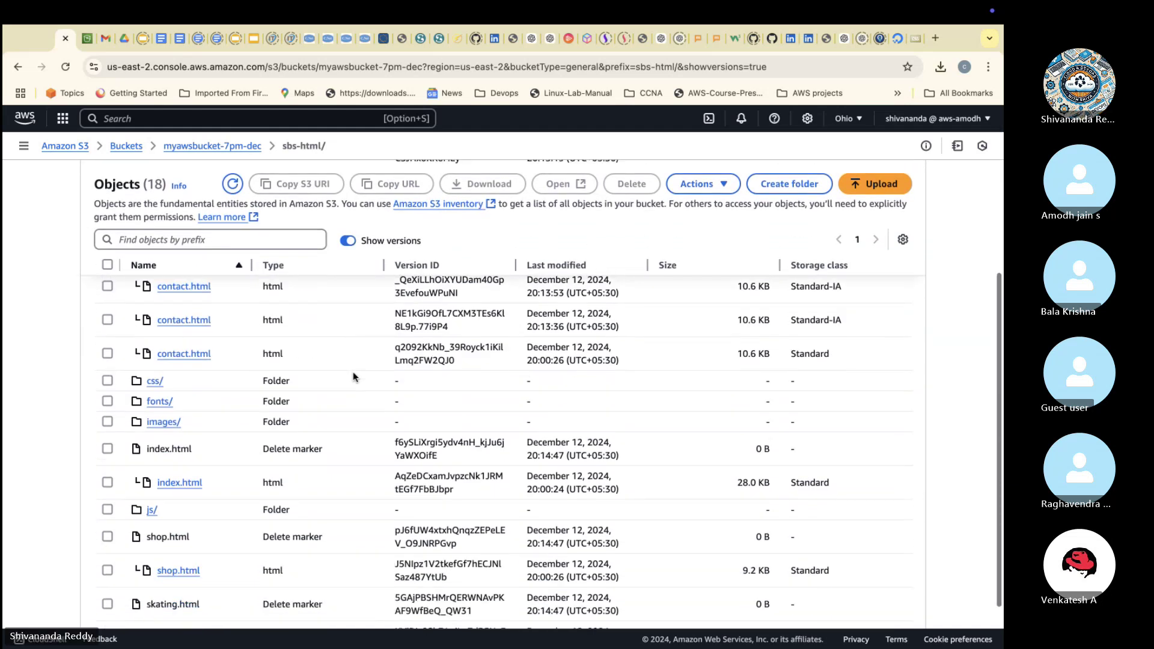
scroll(325, 369, up, 6)
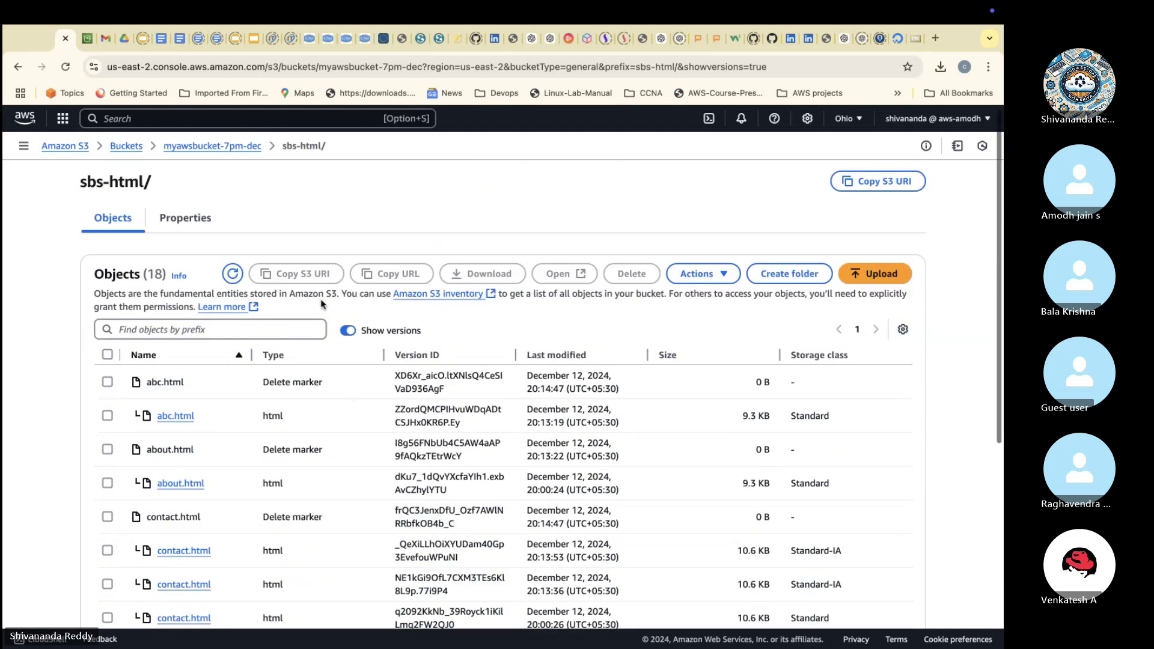
click(223, 363)
click(222, 362)
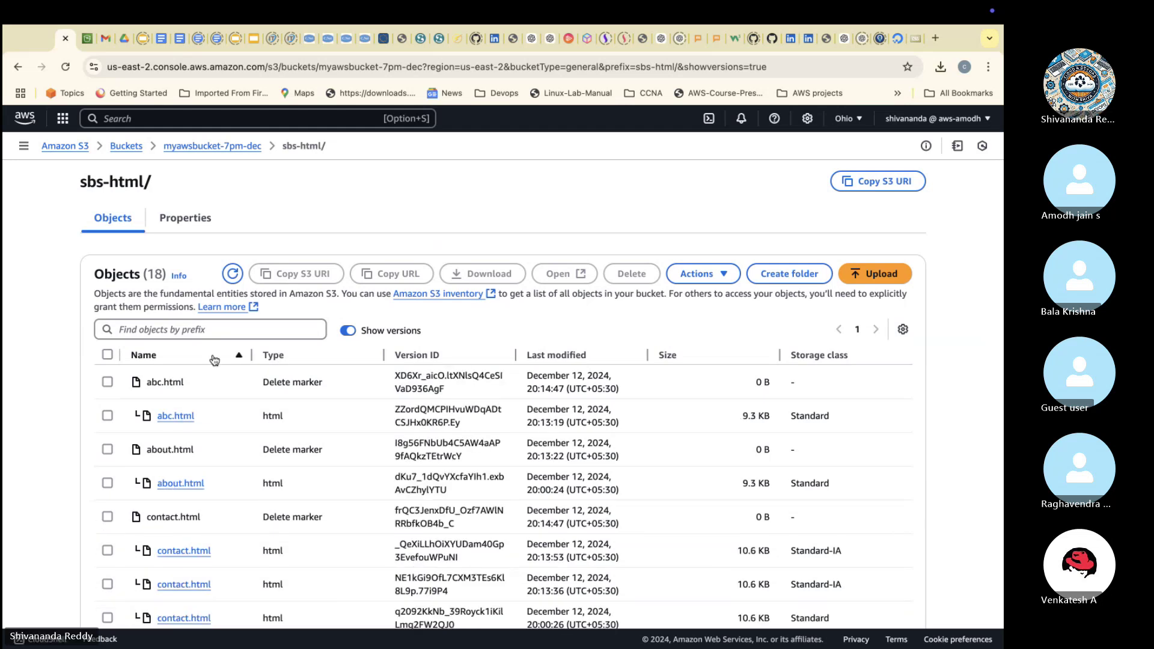
click(215, 359)
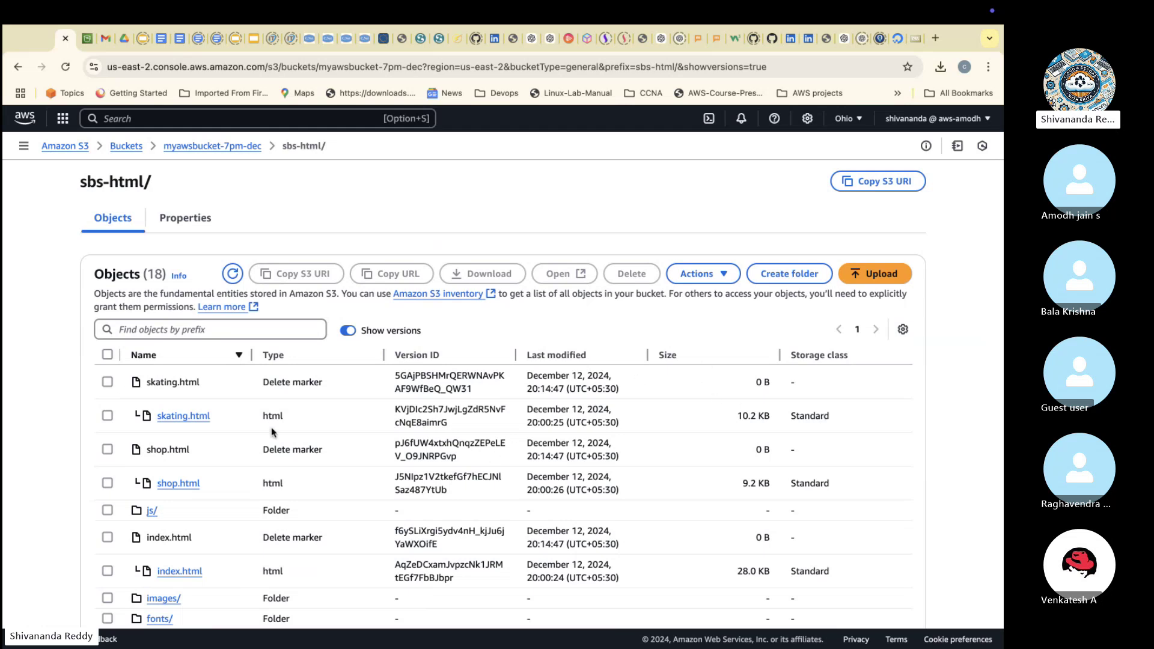
Tick the delete markers for skating, shop, index, contact, about and abc HTML files
click(107, 382)
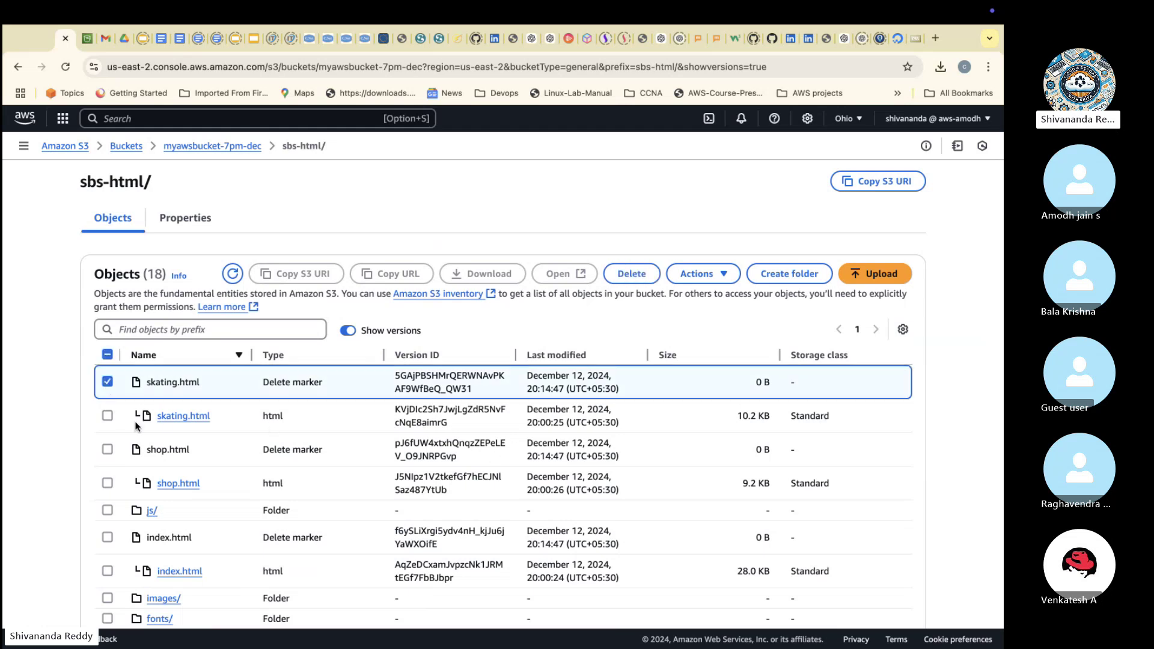
click(109, 449)
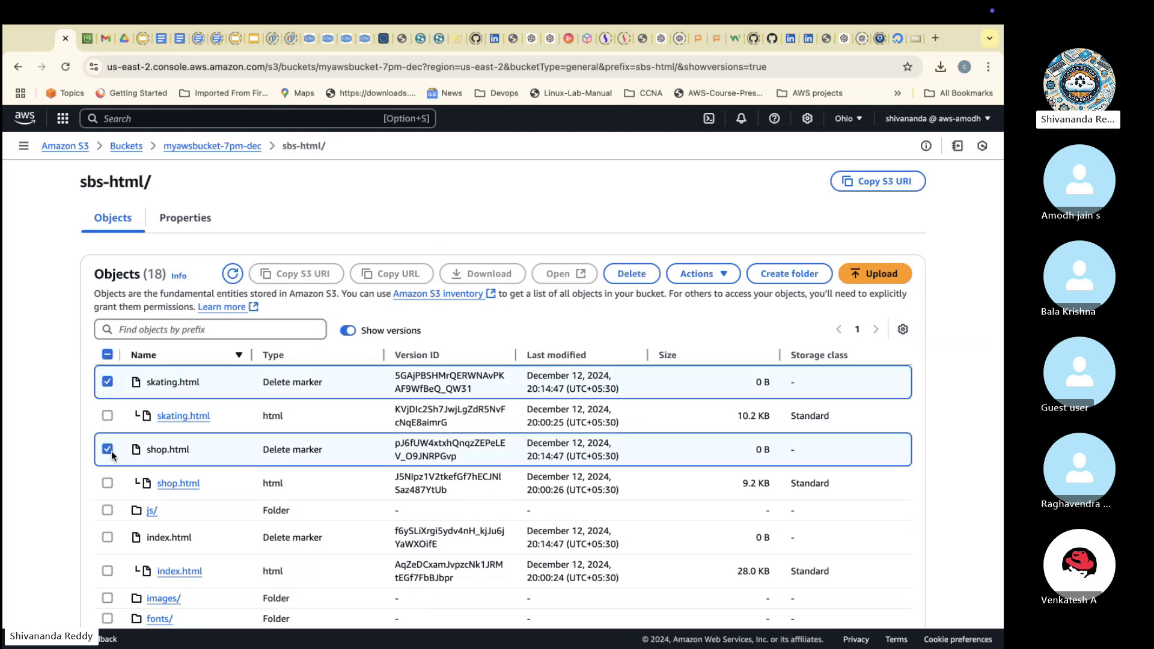
click(107, 538)
scroll(107, 537, down, 2)
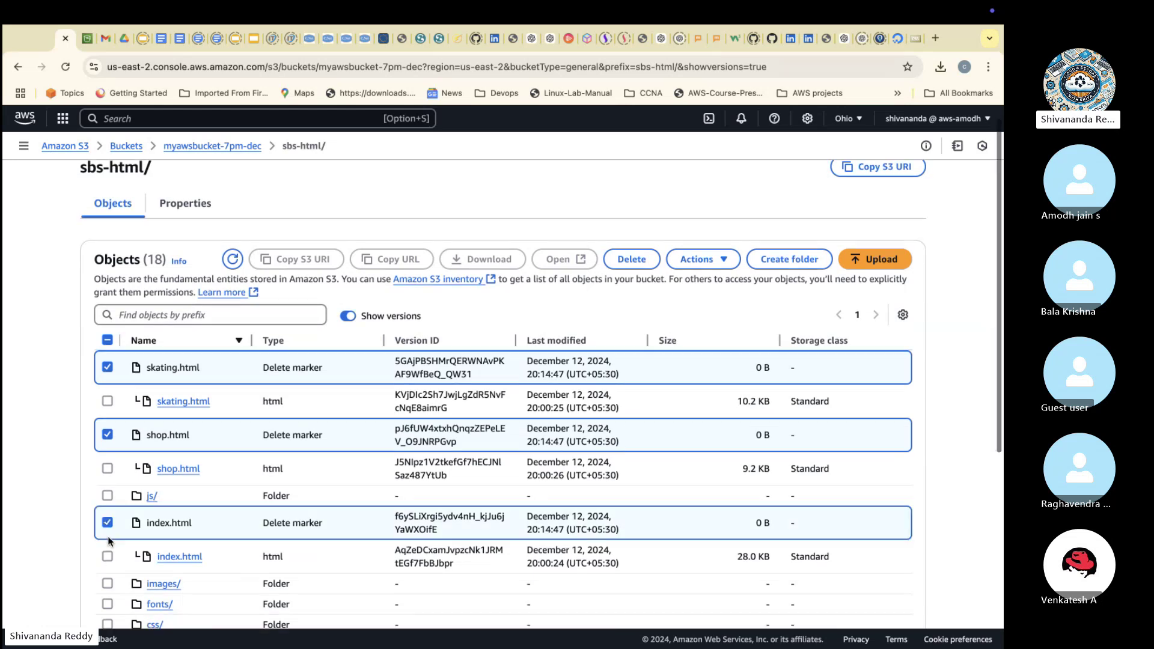
click(107, 538)
scroll(107, 538, down, 3)
click(107, 541)
scroll(107, 539, down, 2)
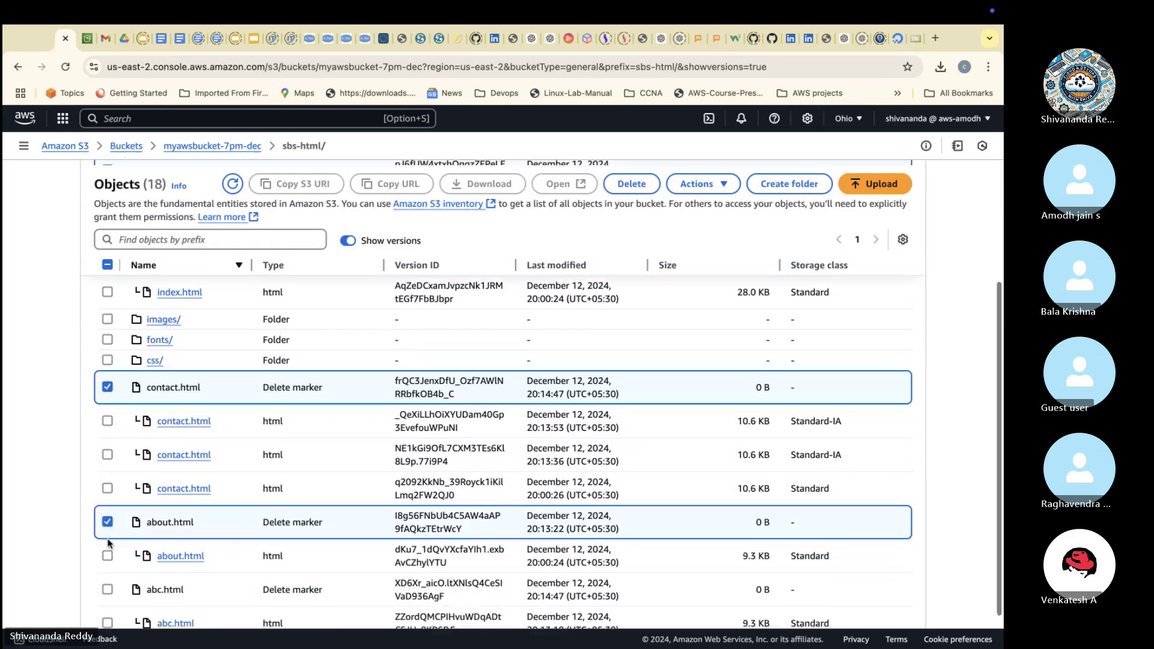
click(107, 538)
Permanently delete the six delete markers by pasting 'permanently delete', then hide versions
scroll(346, 327, up, 8)
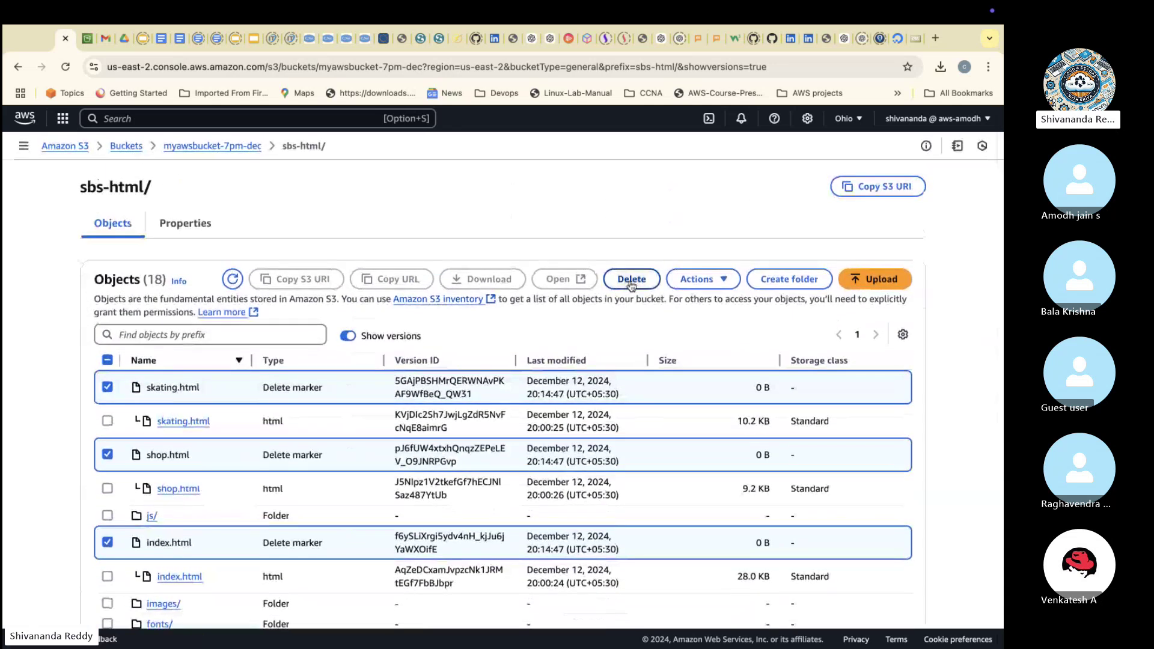
click(630, 280)
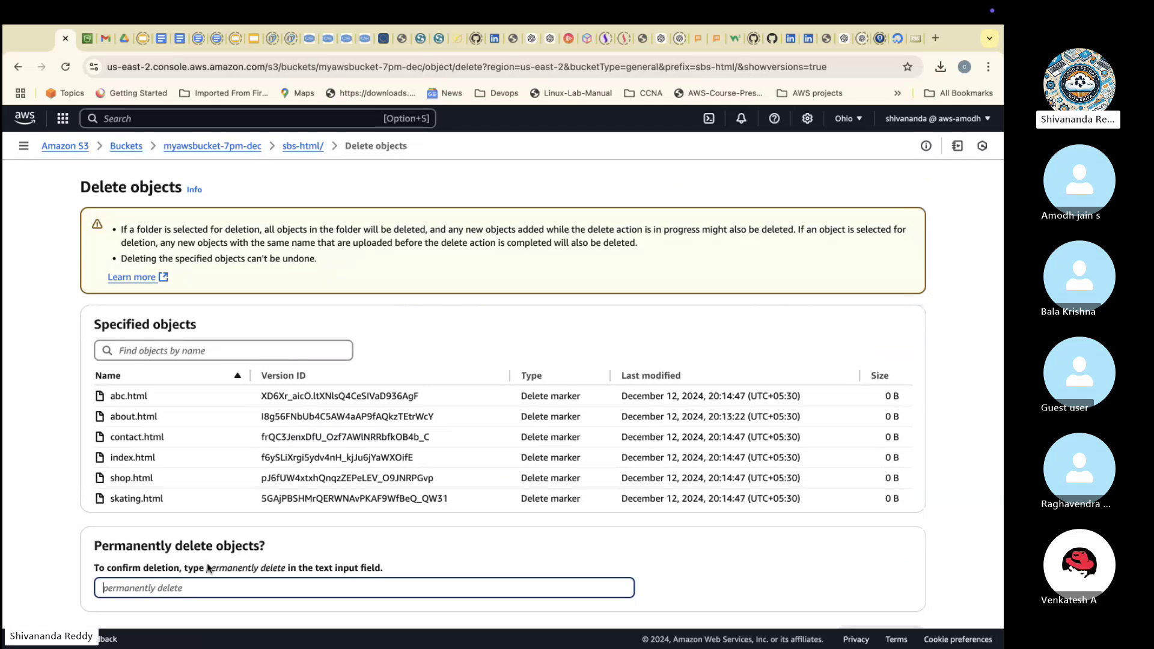
drag(207, 568, 286, 570)
key(ctrl+c)
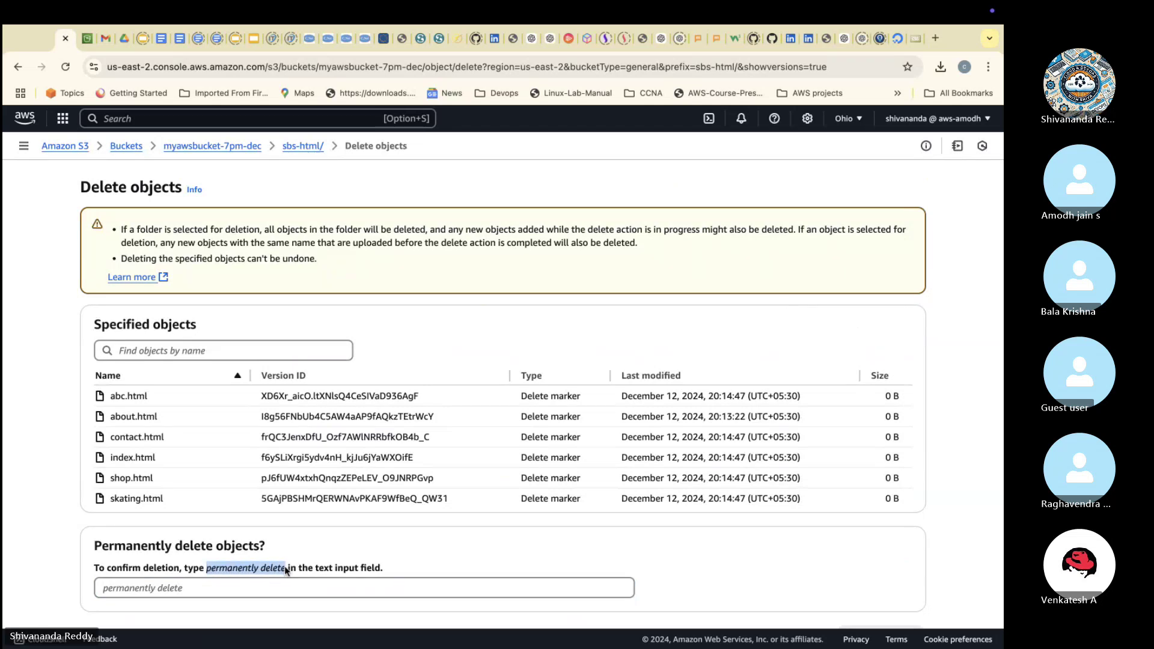
click(286, 589)
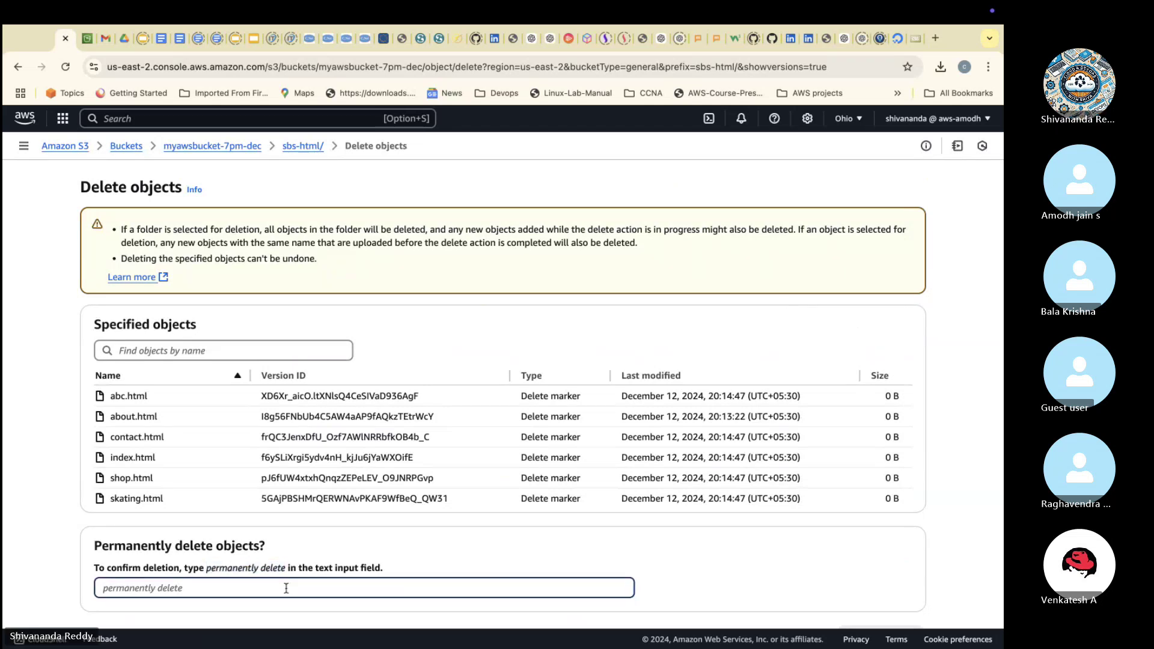
key(ctrl+v)
scroll(601, 541, down, 1)
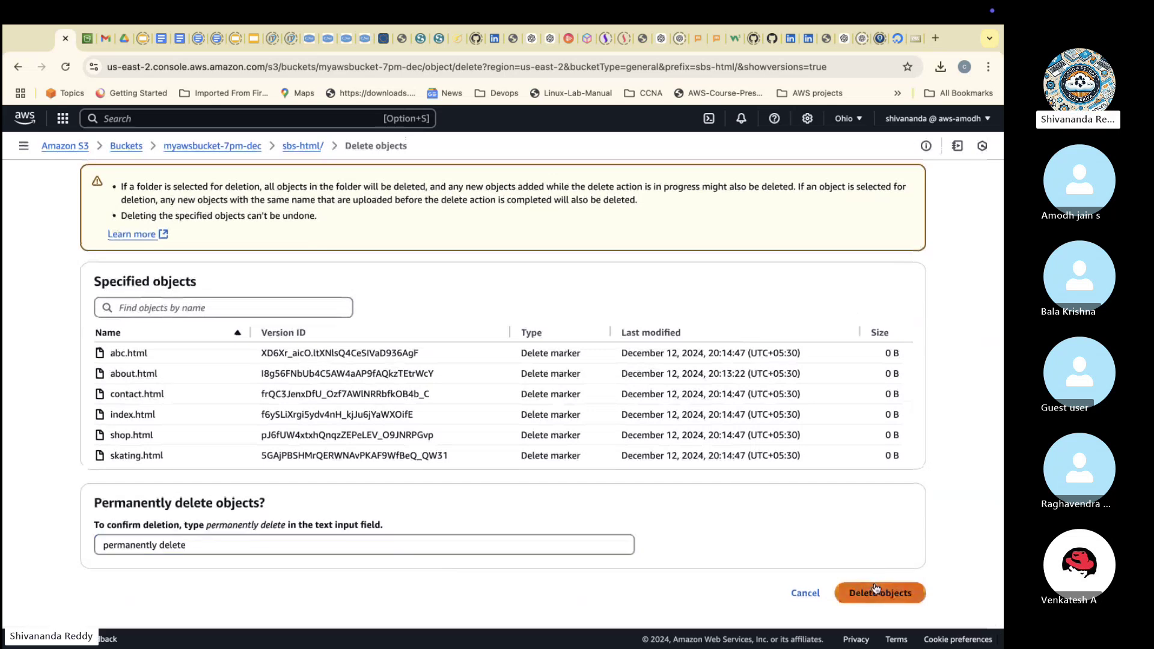
click(875, 589)
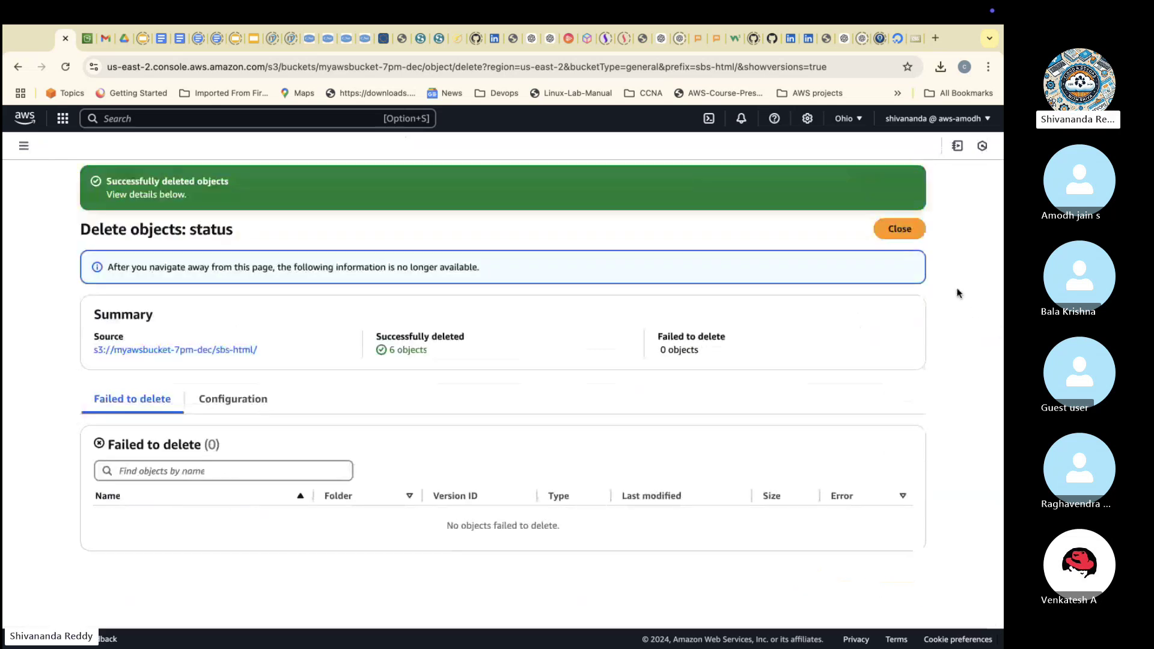
click(898, 229)
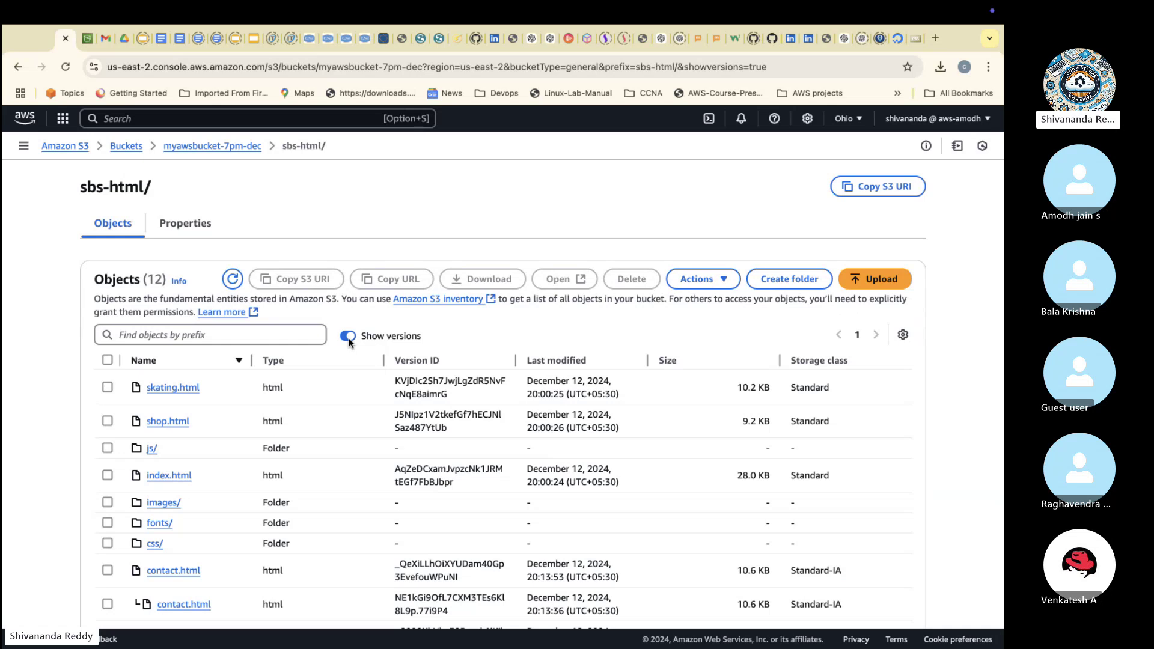
click(348, 336)
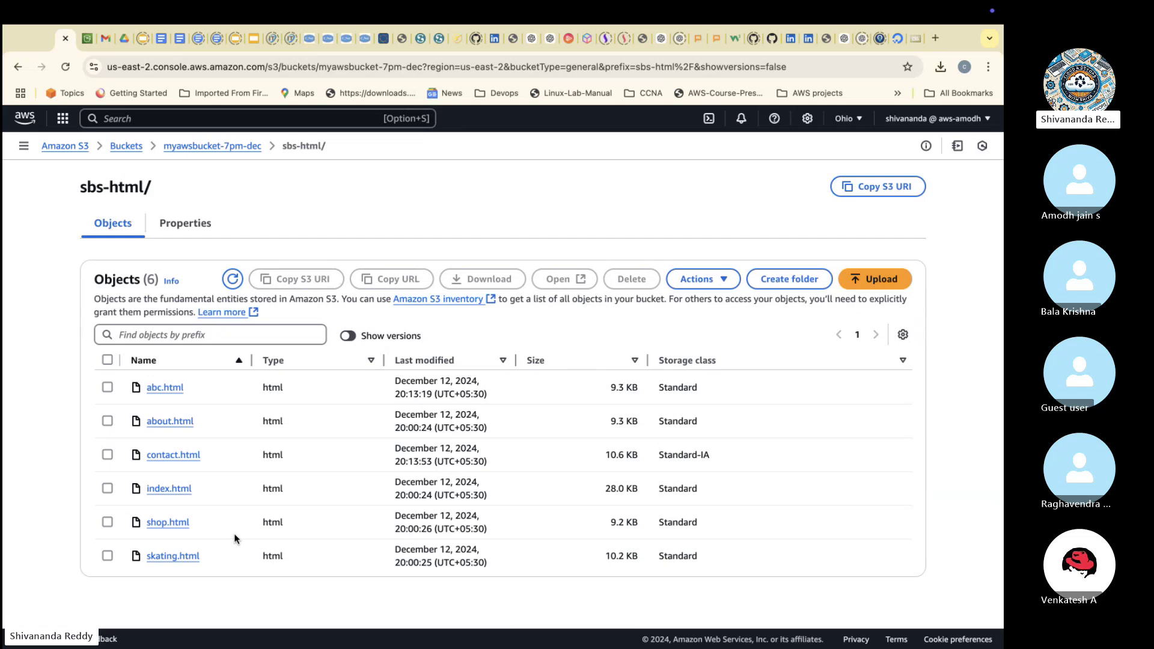
key(ctrl+Left)
key(ctrl+Left)
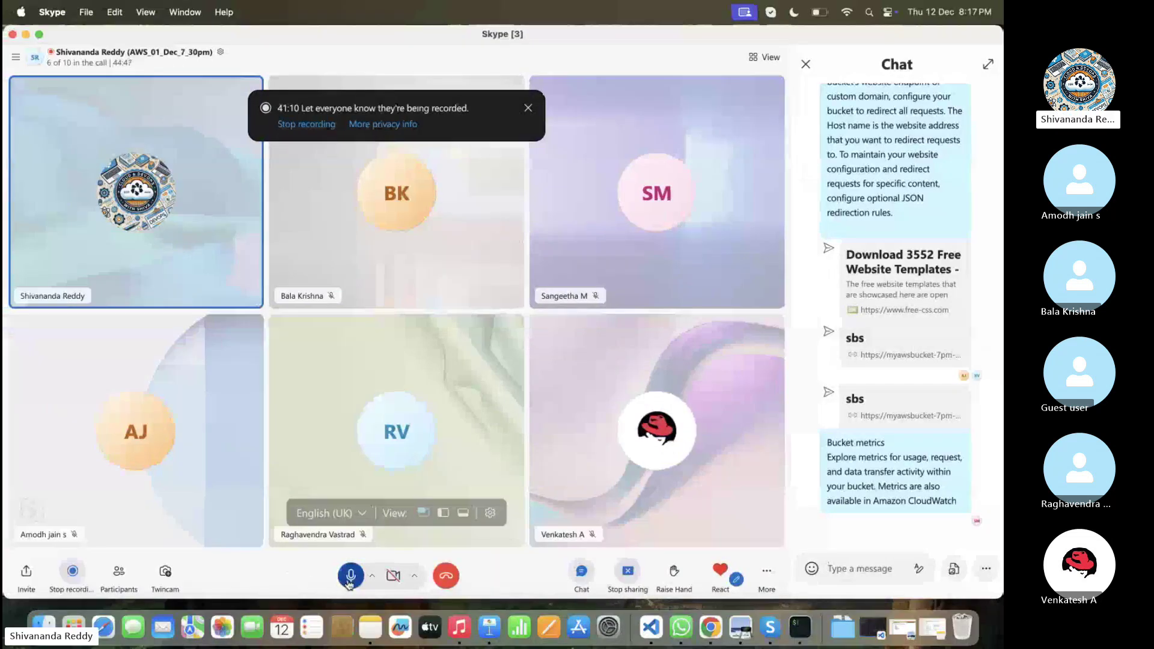
click(349, 578)
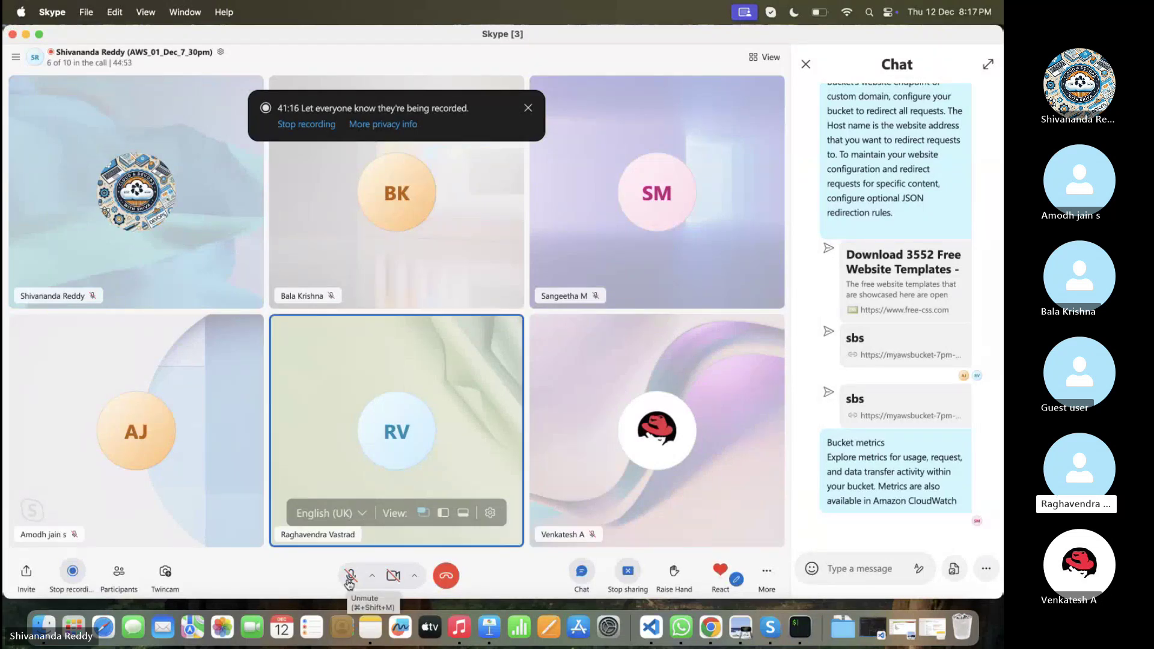
click(349, 578)
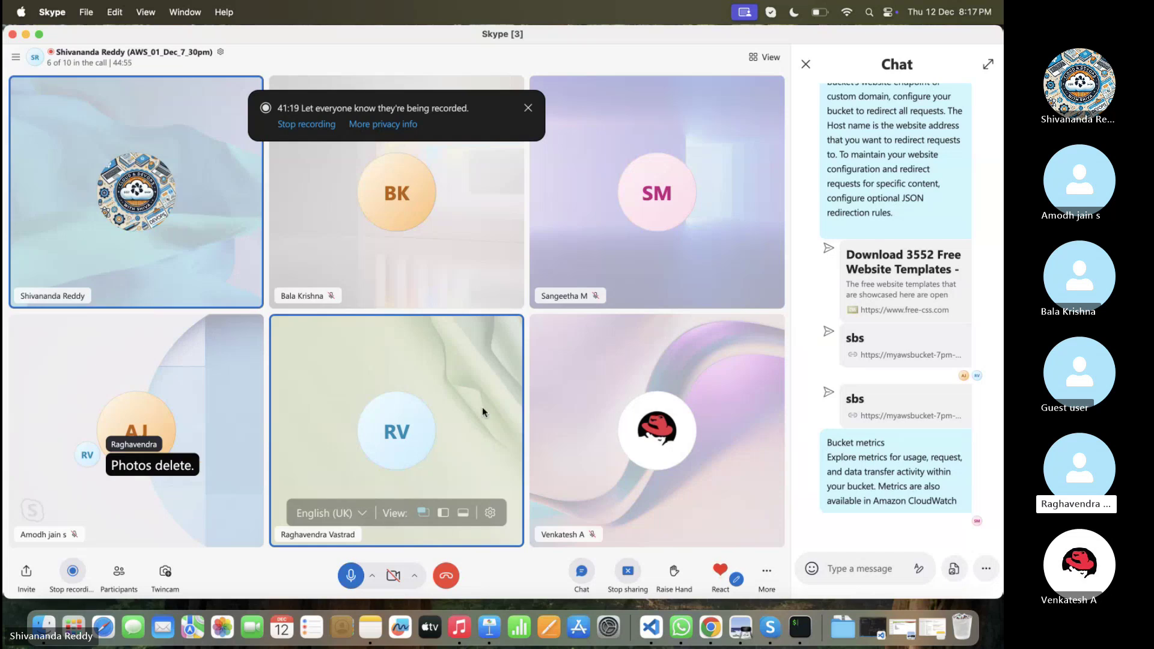
key(ctrl+Right)
key(ctrl+Right)
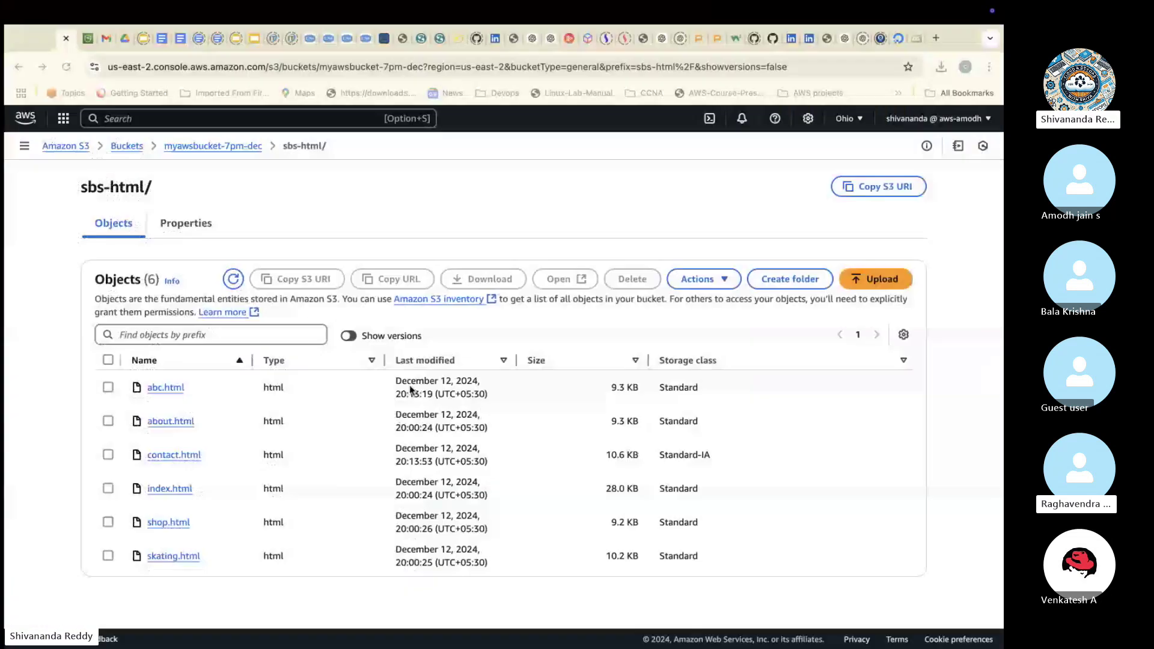
Refresh the myawsbucket-7pm-dec listing and reopen sbs-html, showing its six current HTML files
click(351, 337)
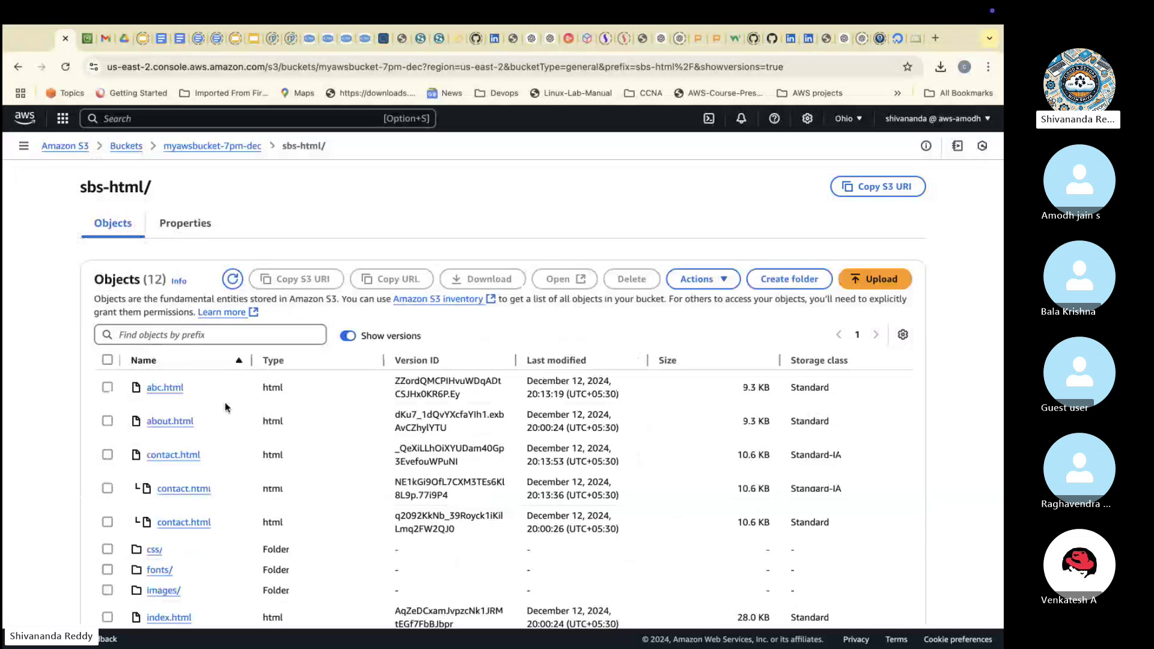
click(212, 146)
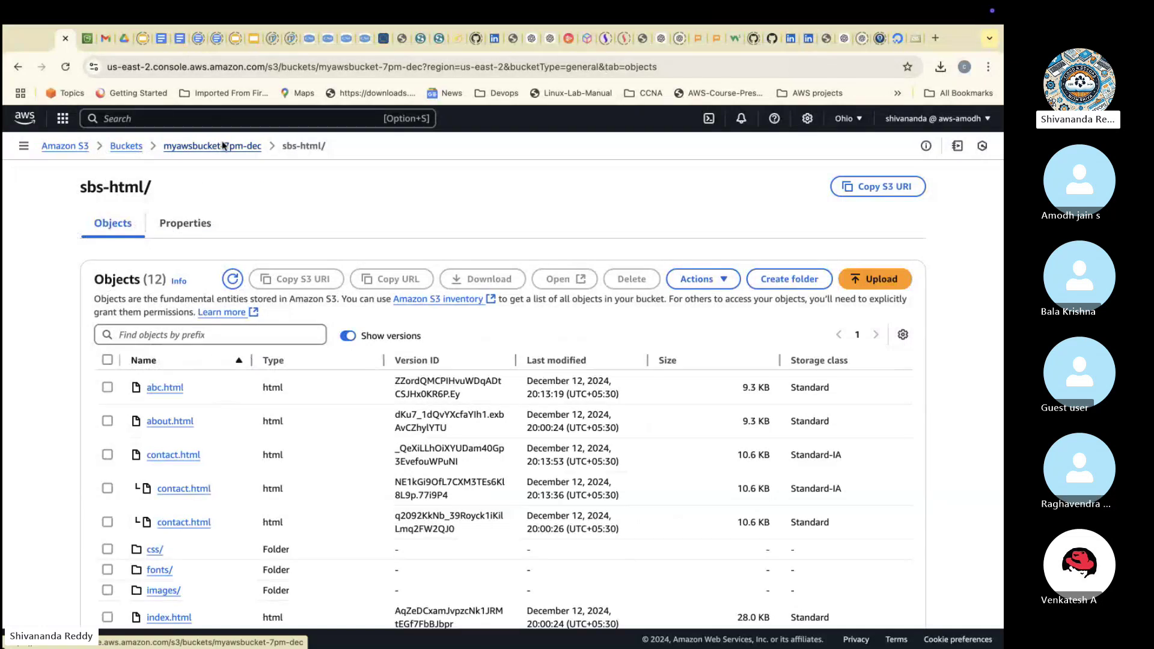
click(348, 335)
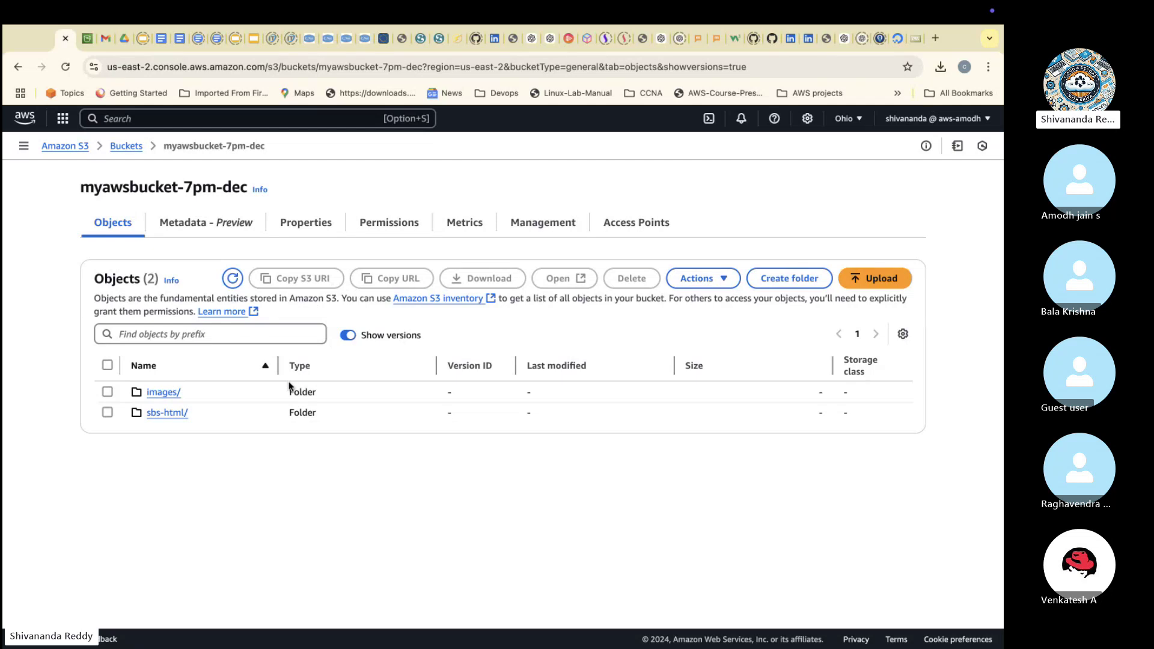
click(108, 412)
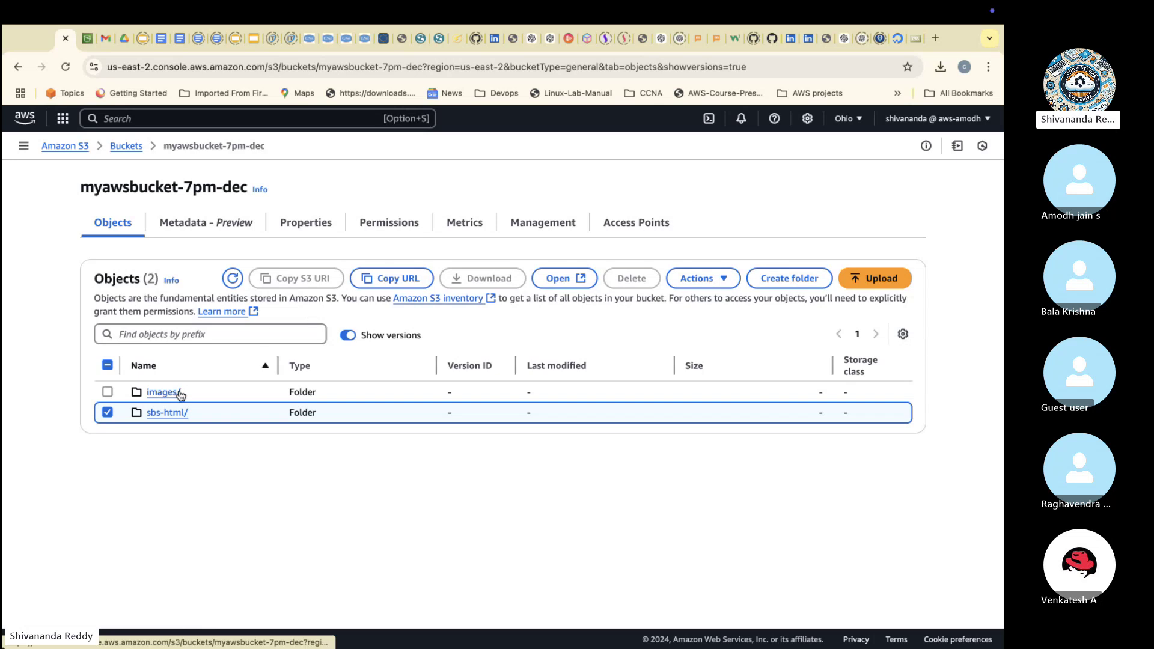
click(167, 412)
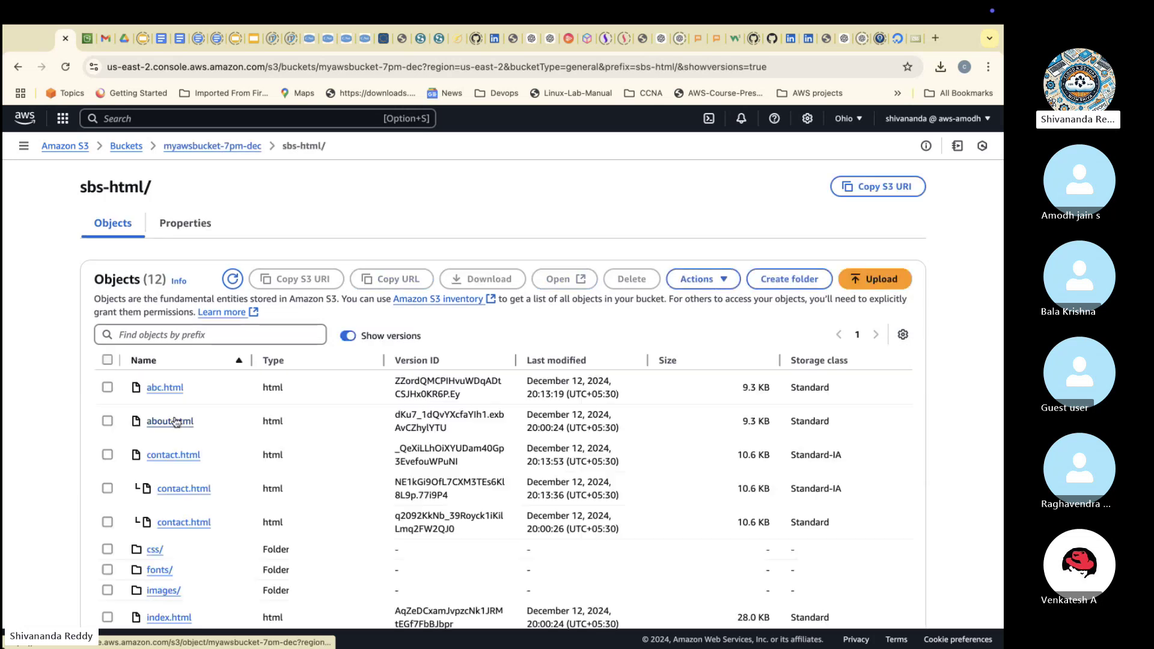
scroll(298, 490, down, 3)
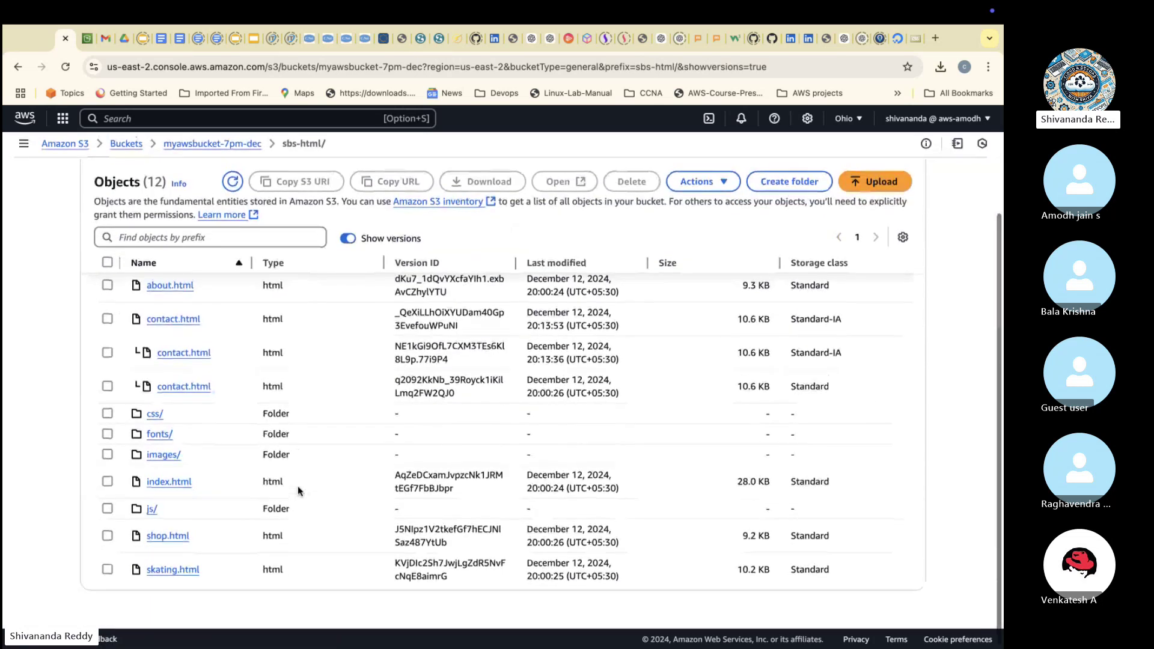
scroll(298, 485, up, 2)
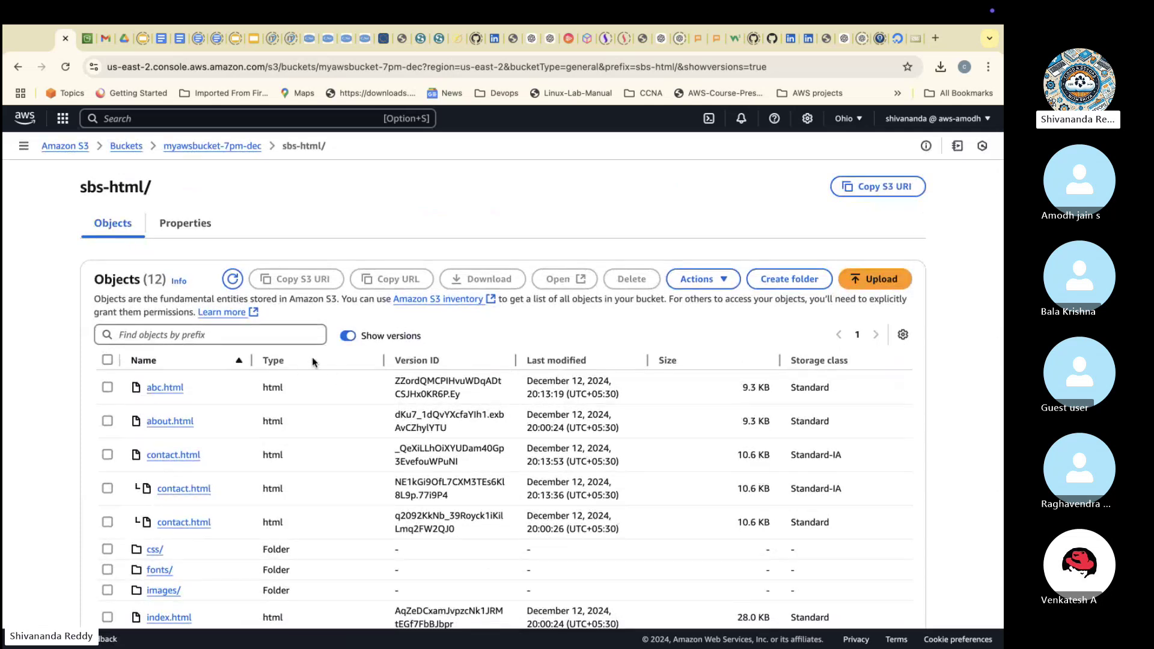
click(234, 146)
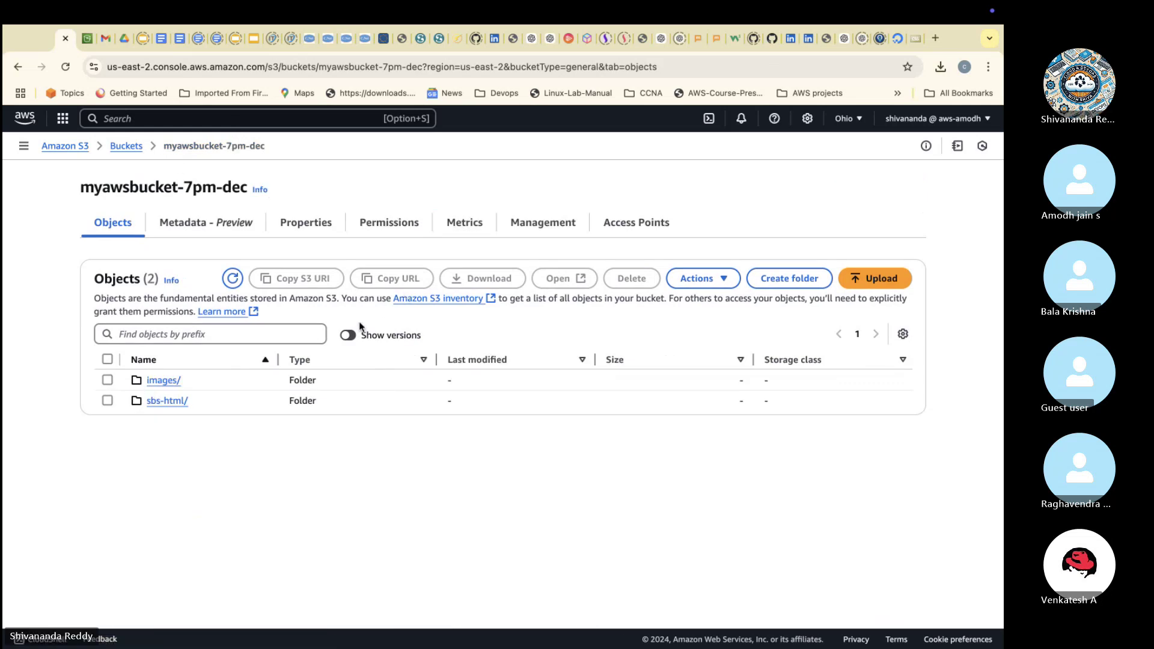
click(233, 279)
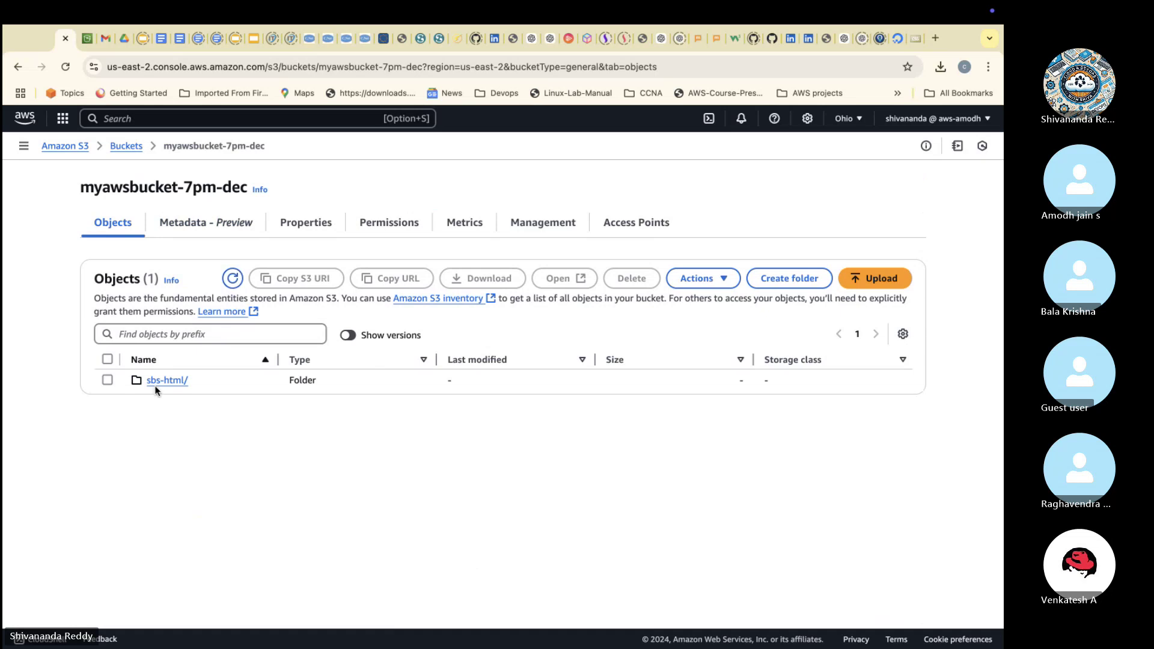
click(161, 385)
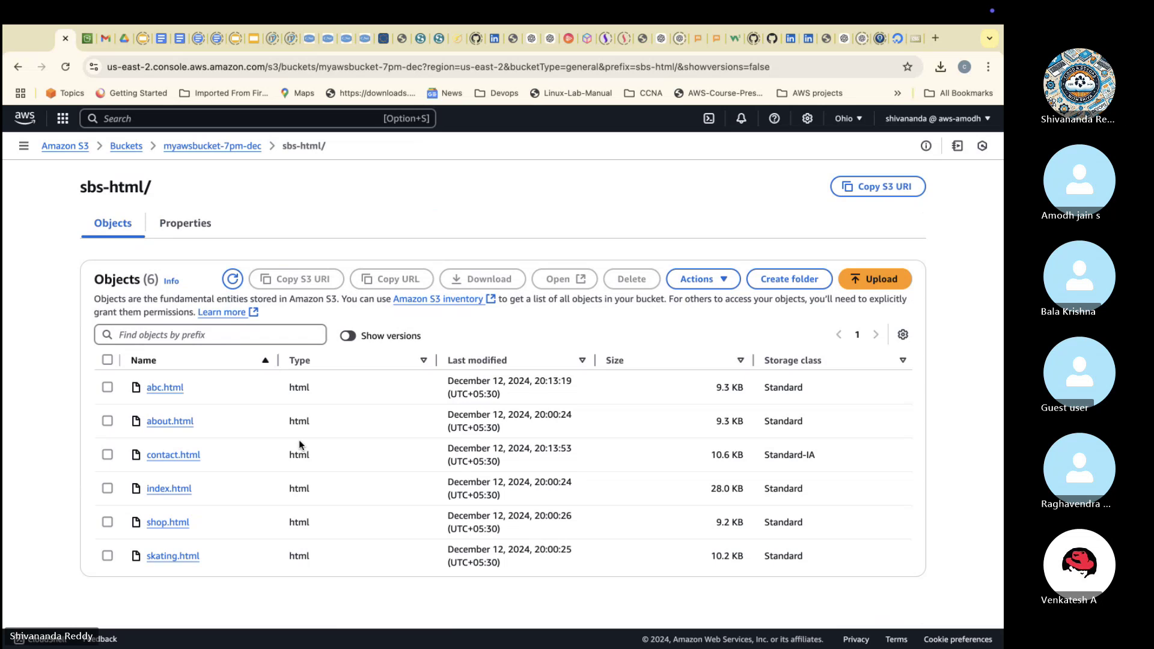
From the bucket root, delete the sbs-html/ folder's six objects, confirming with 'delete'
click(107, 358)
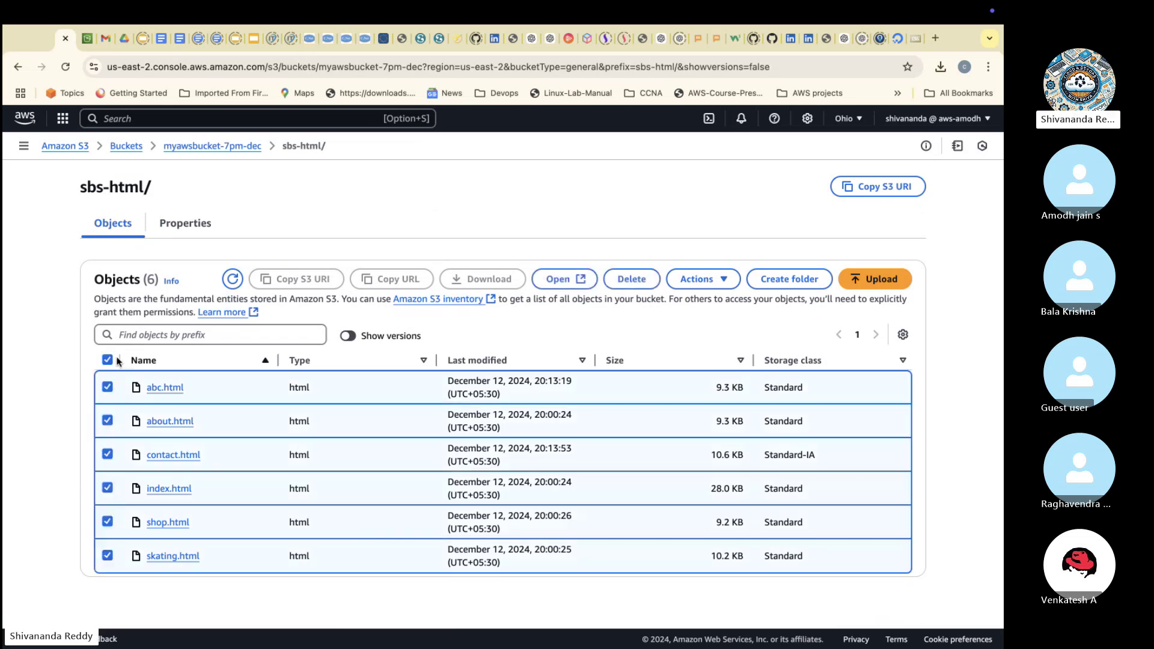
click(212, 146)
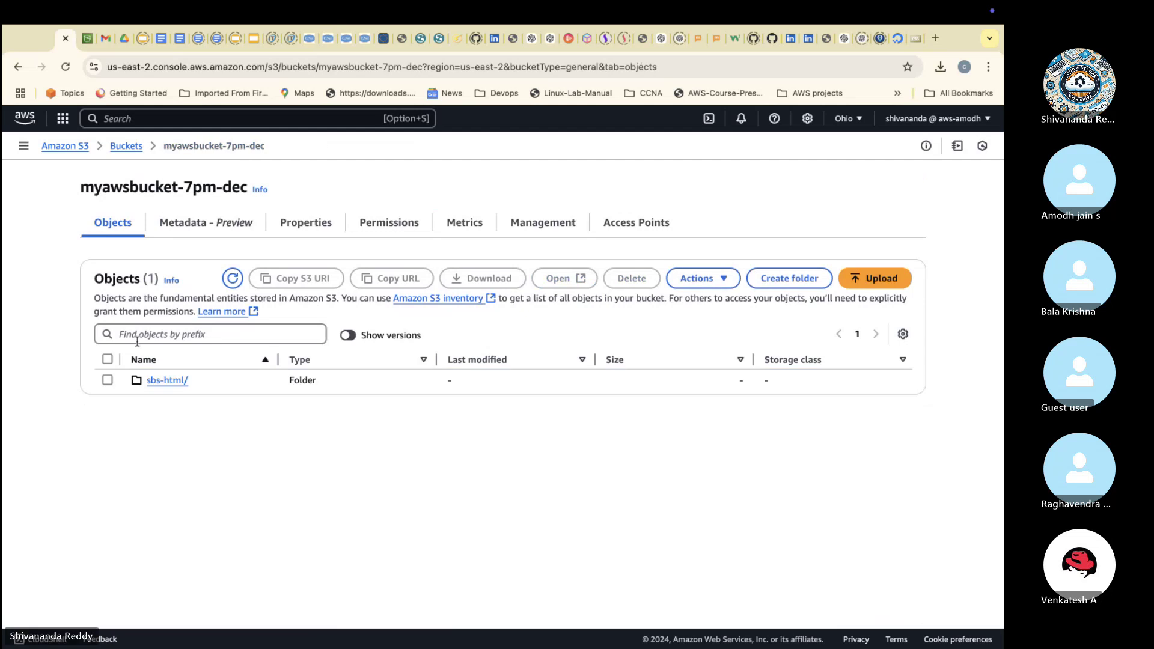
click(107, 359)
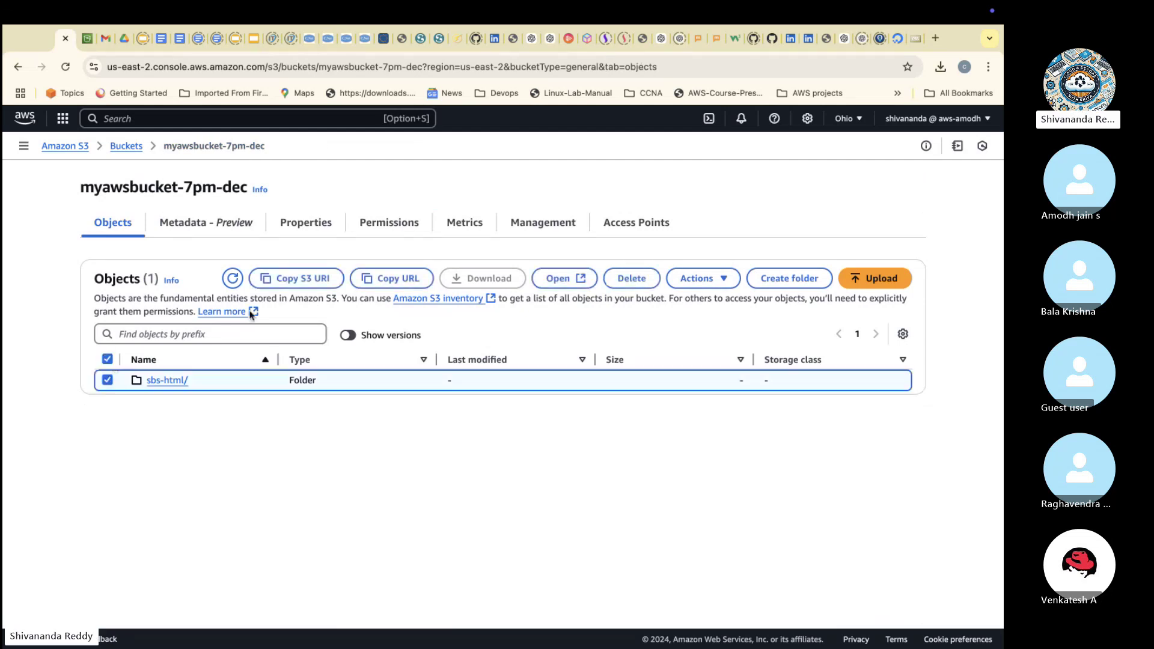
click(631, 278)
click(230, 515)
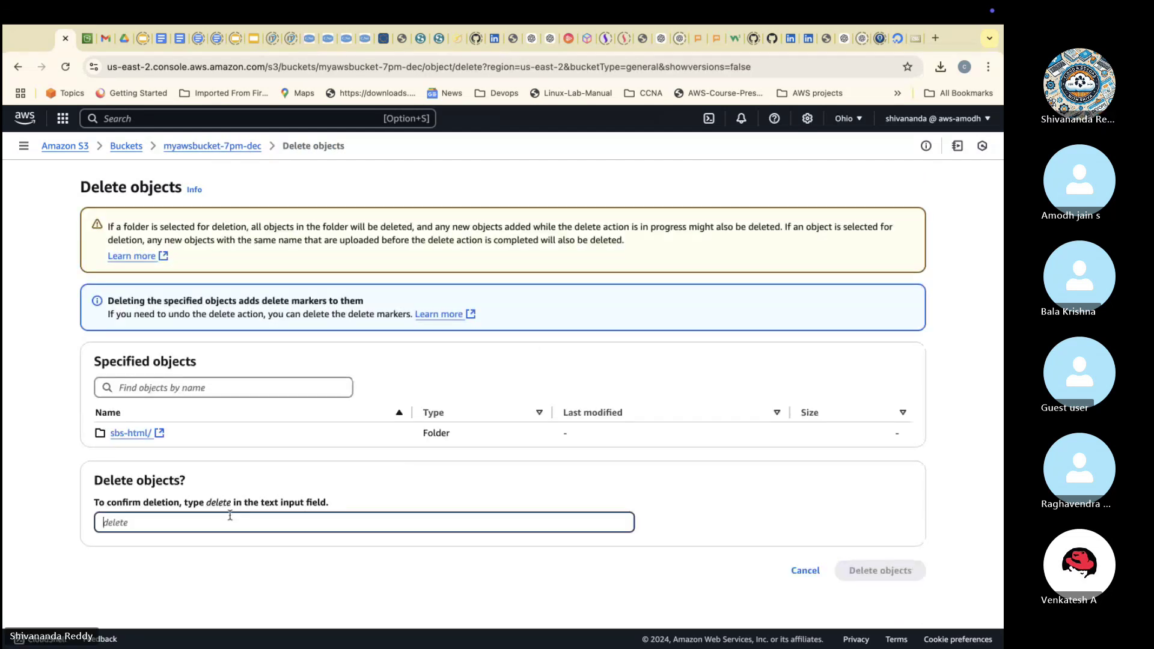
text(delete)
click(884, 569)
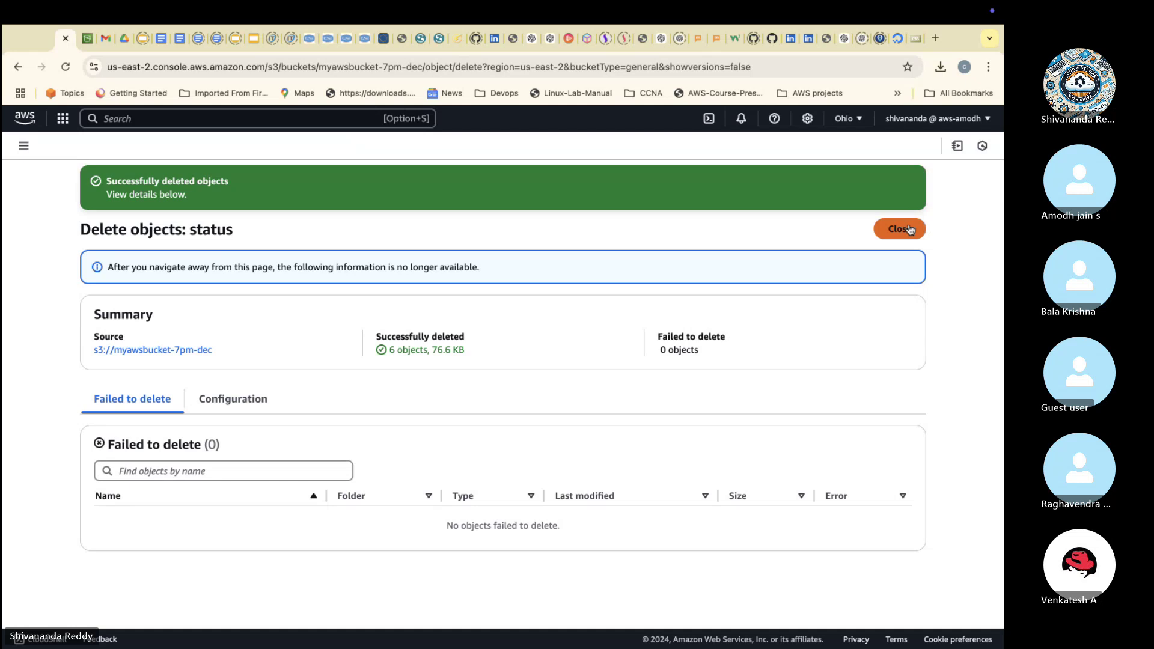
click(911, 230)
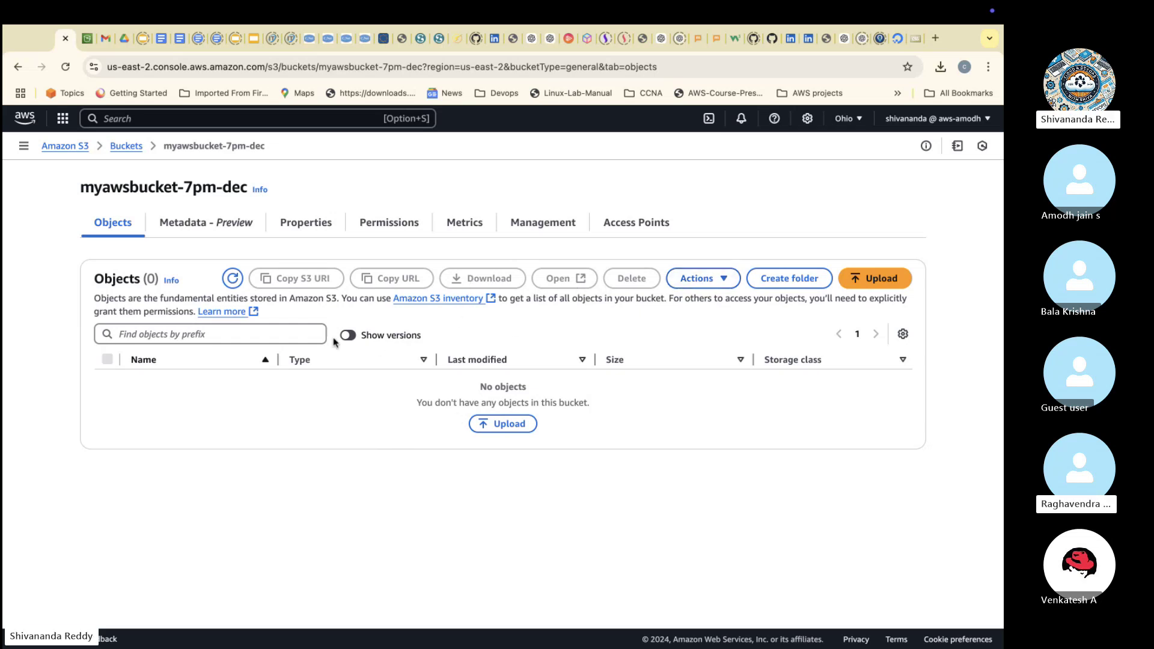
Show versions in sbs-html/ and select the delete markers for abc, about, contact, index, shop and skating.html
click(348, 335)
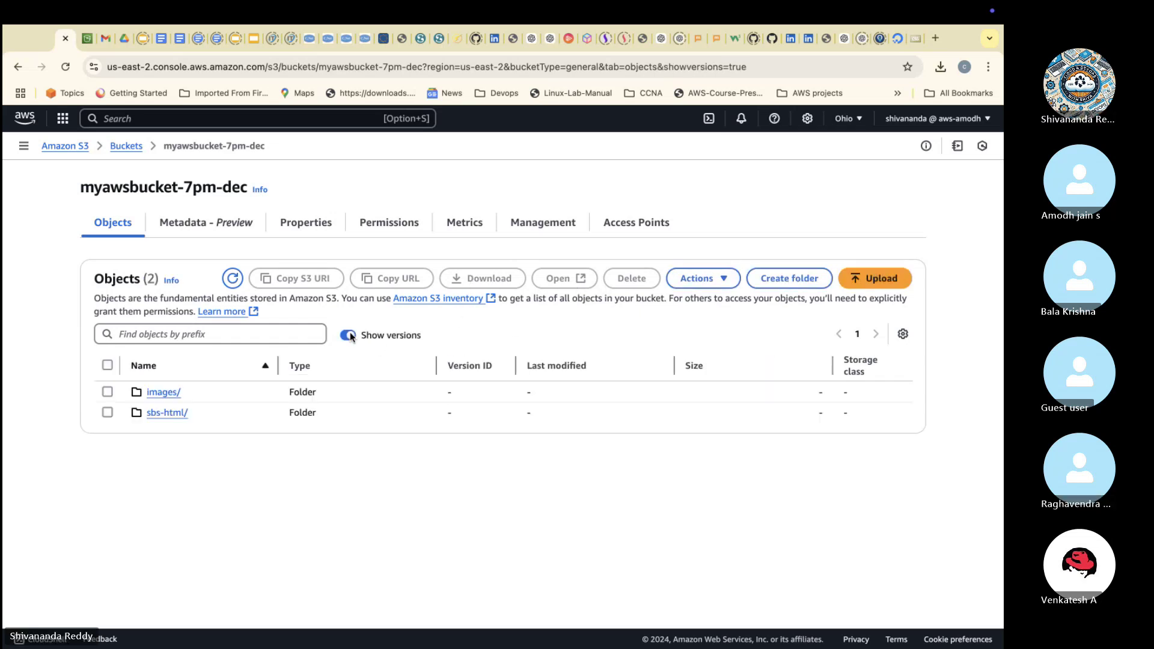
click(159, 414)
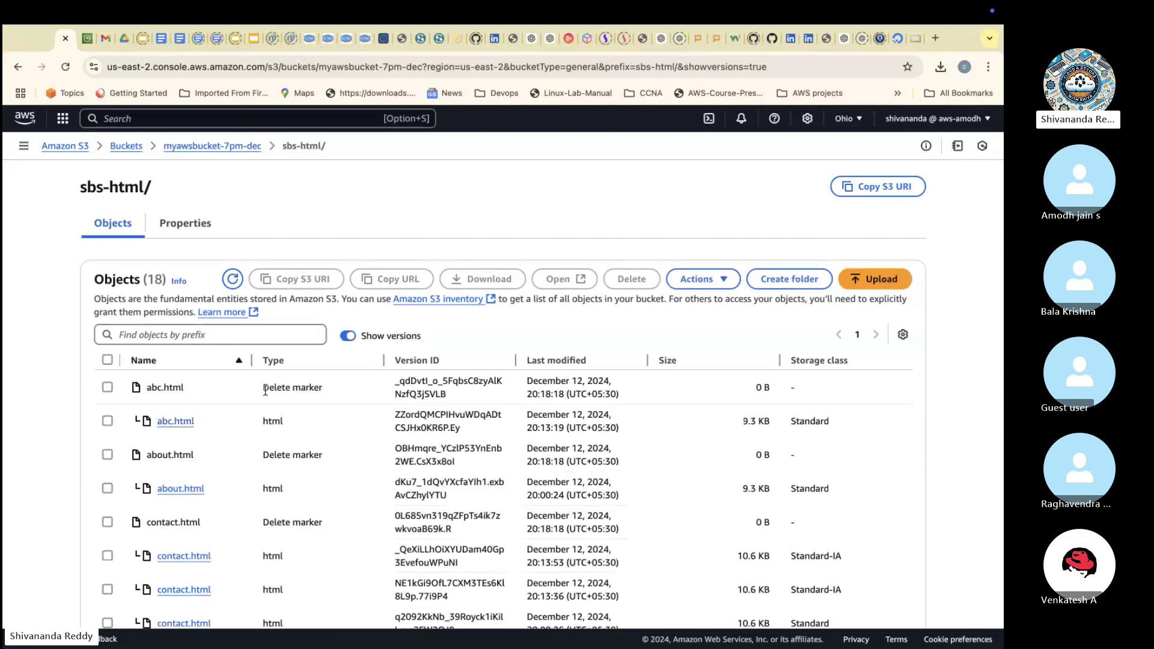
drag(265, 391, 319, 389)
drag(262, 421, 291, 421)
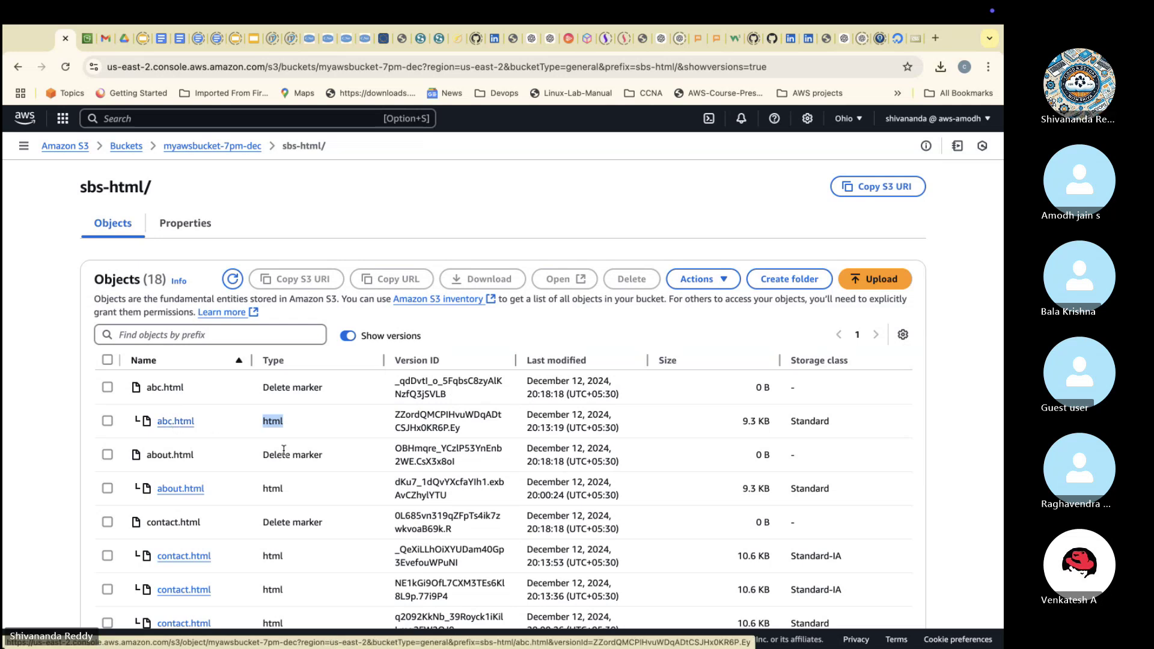
click(108, 388)
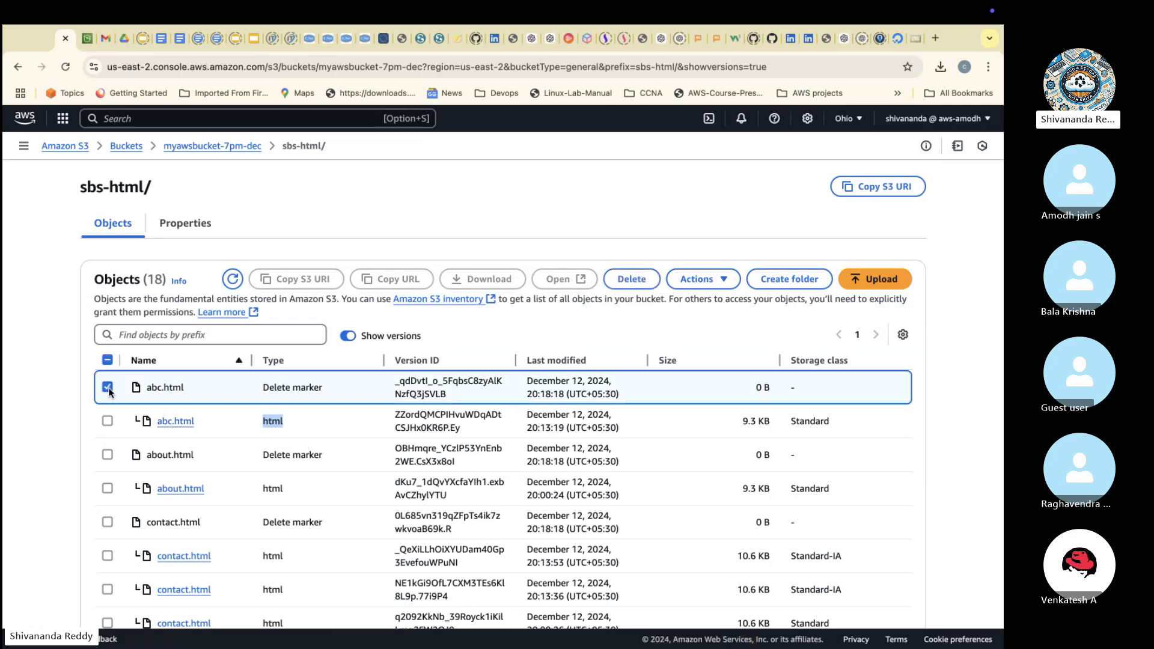
click(107, 455)
click(107, 522)
scroll(105, 524, down, 5)
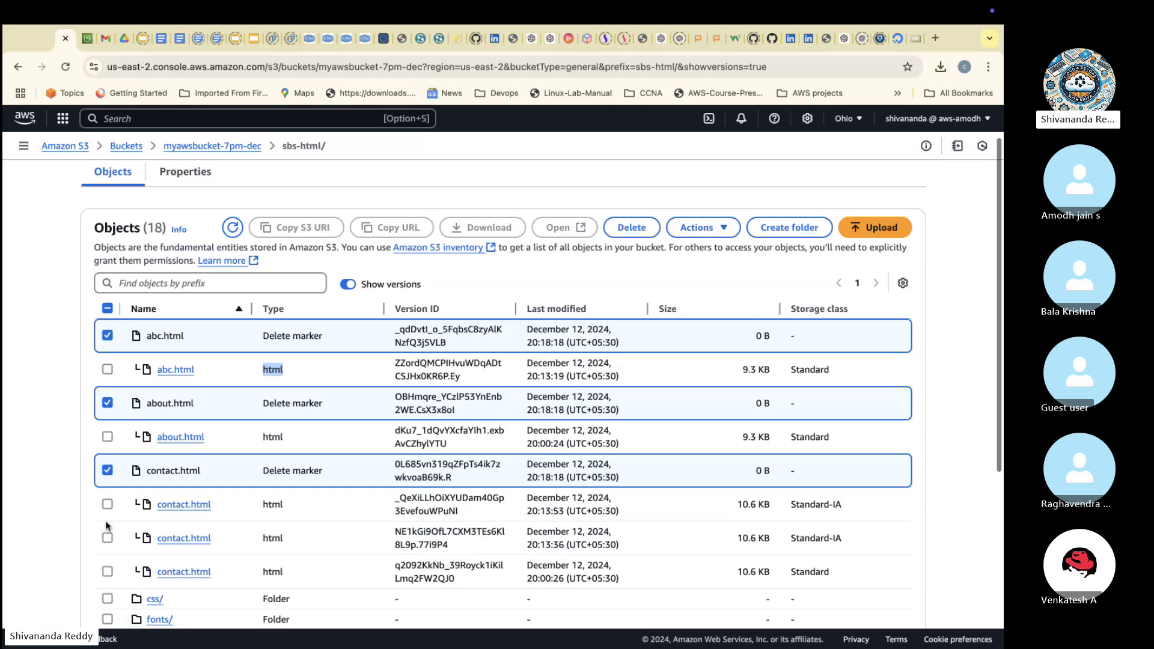
scroll(105, 524, down, 1)
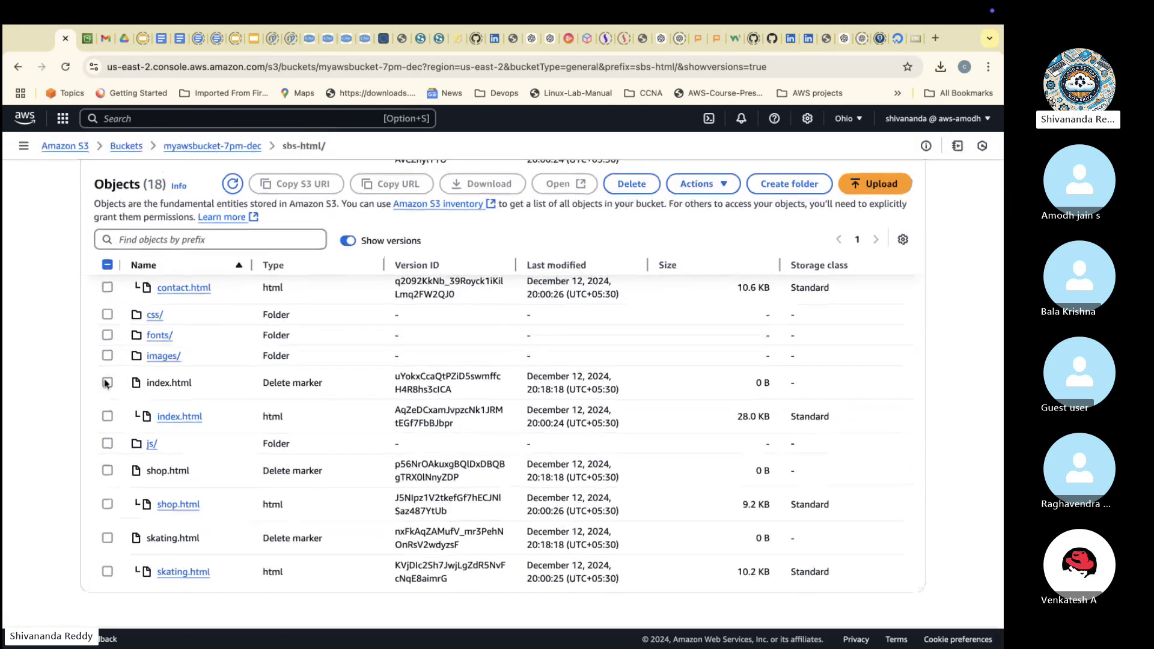
click(107, 383)
click(107, 471)
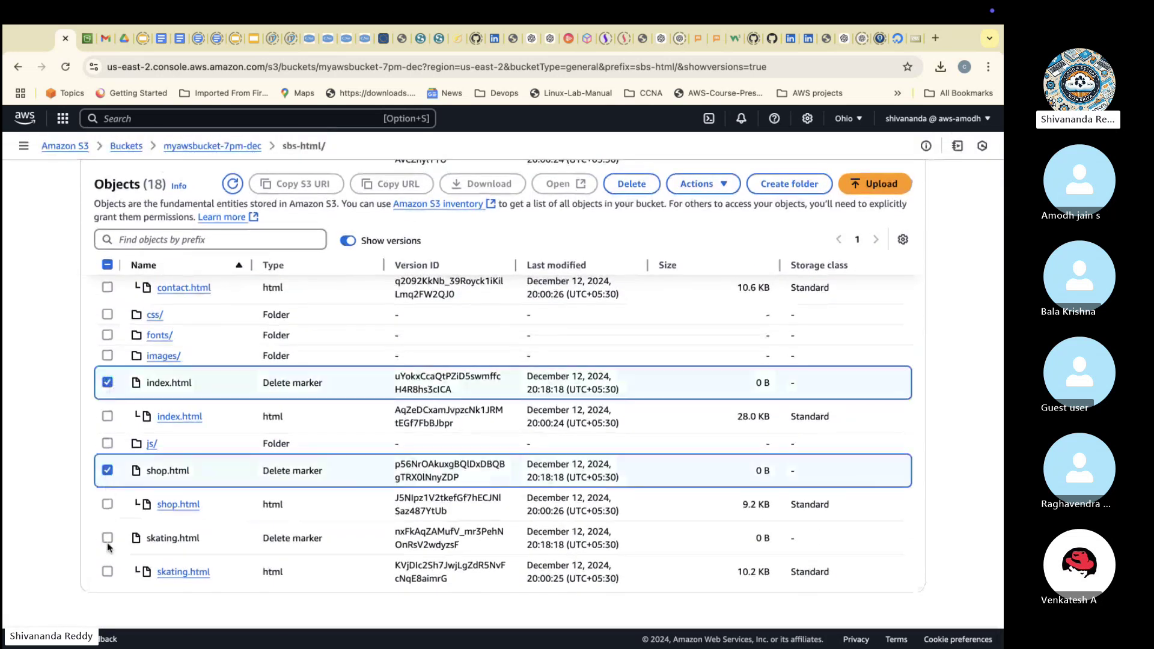
click(107, 538)
scroll(261, 455, up, 10)
double_click(272, 443)
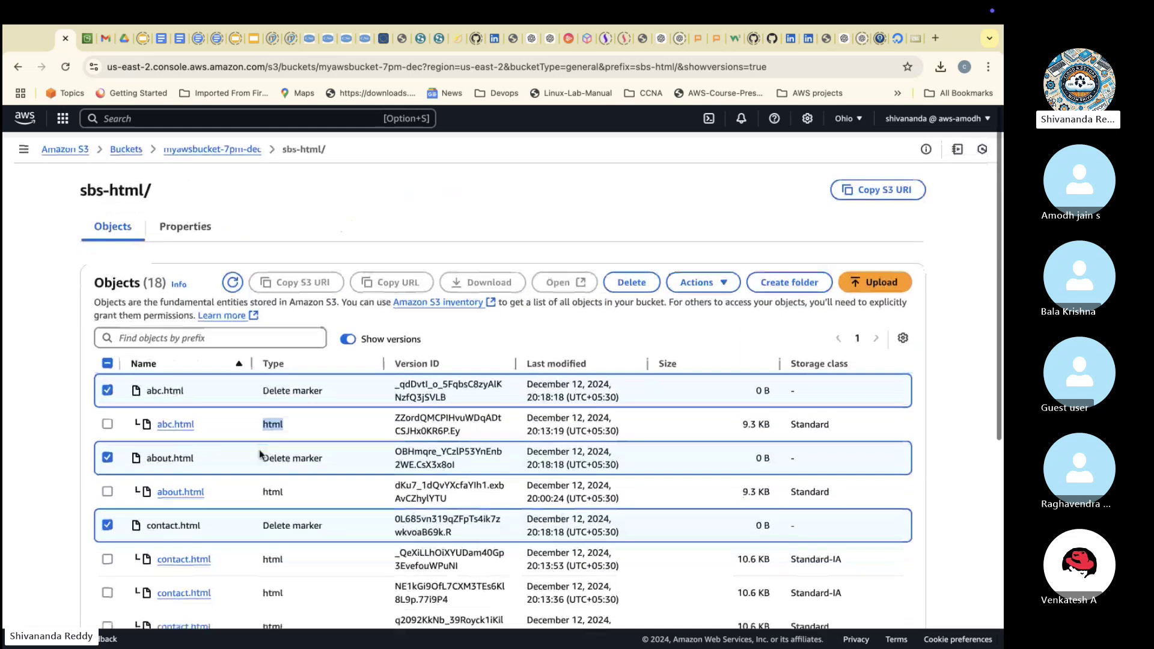
Permanently delete the six delete markers by confirming with 'permanently delete', then hide versions
click(631, 280)
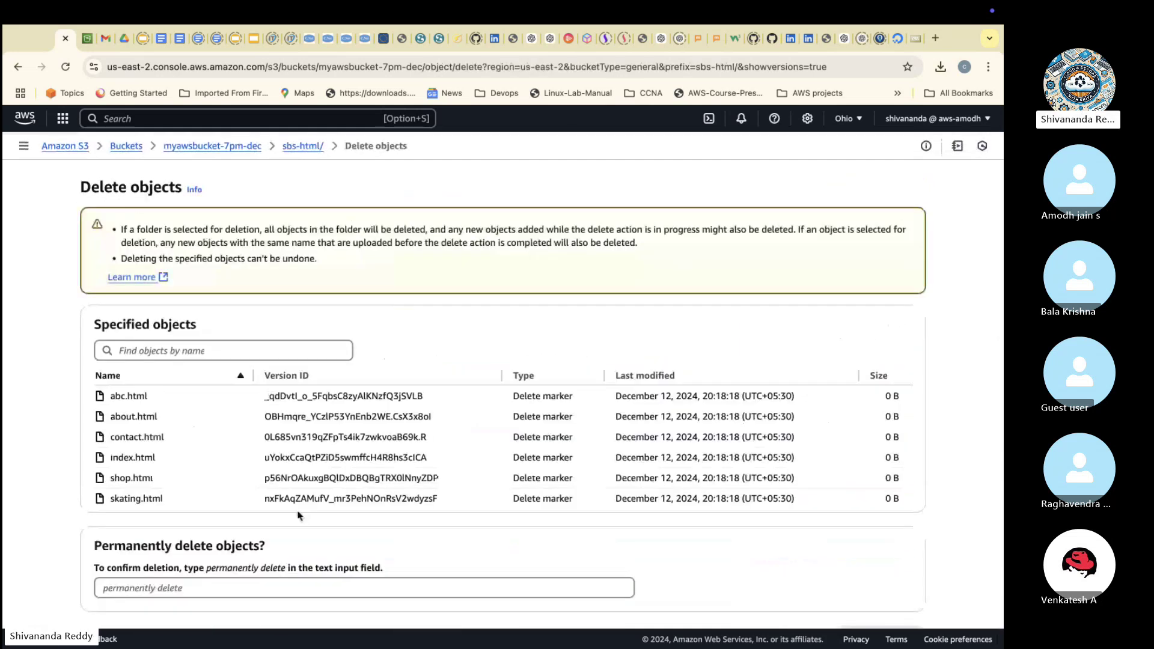
scroll(287, 534, down, 2)
click(287, 535)
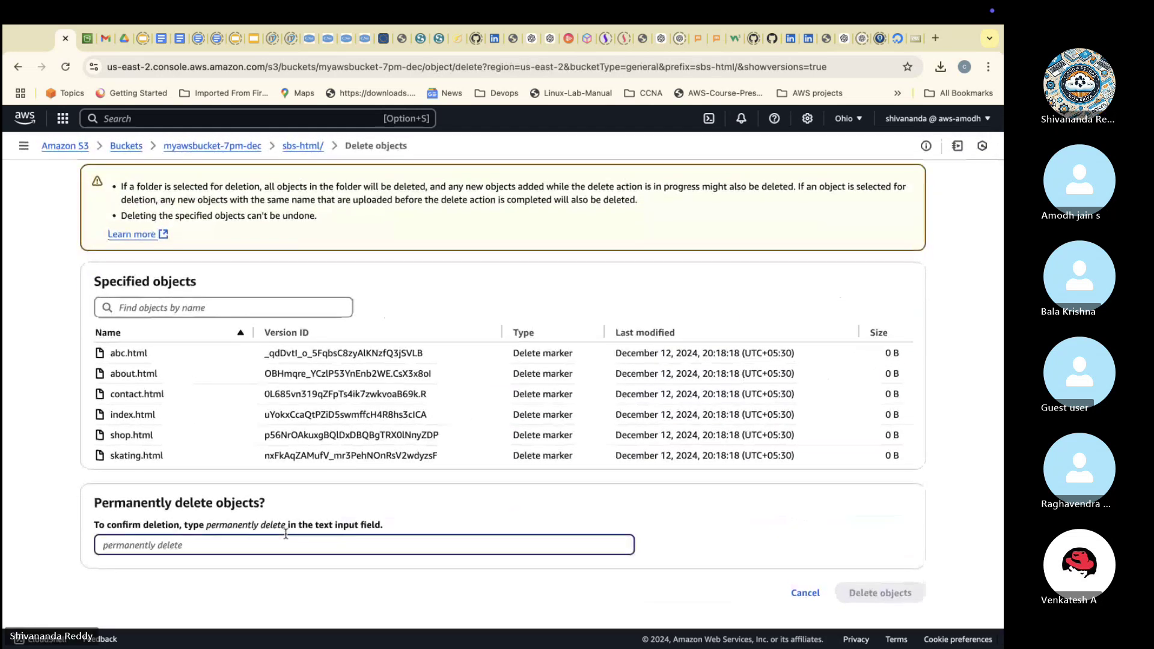
text(permanently delete)
click(849, 592)
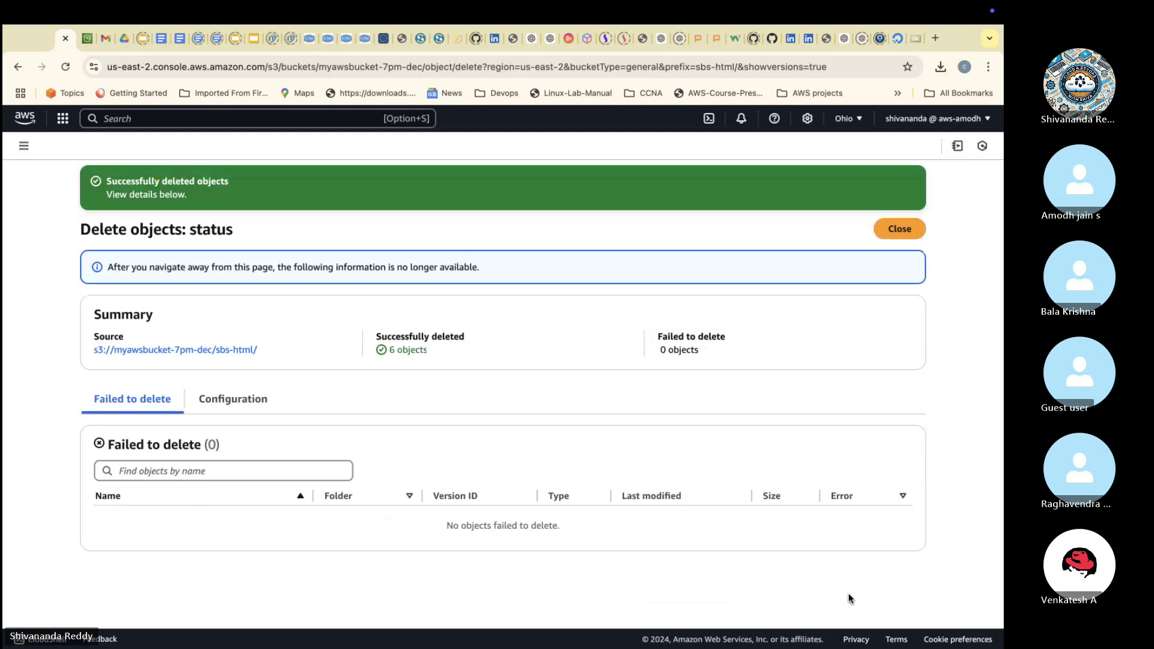
click(900, 228)
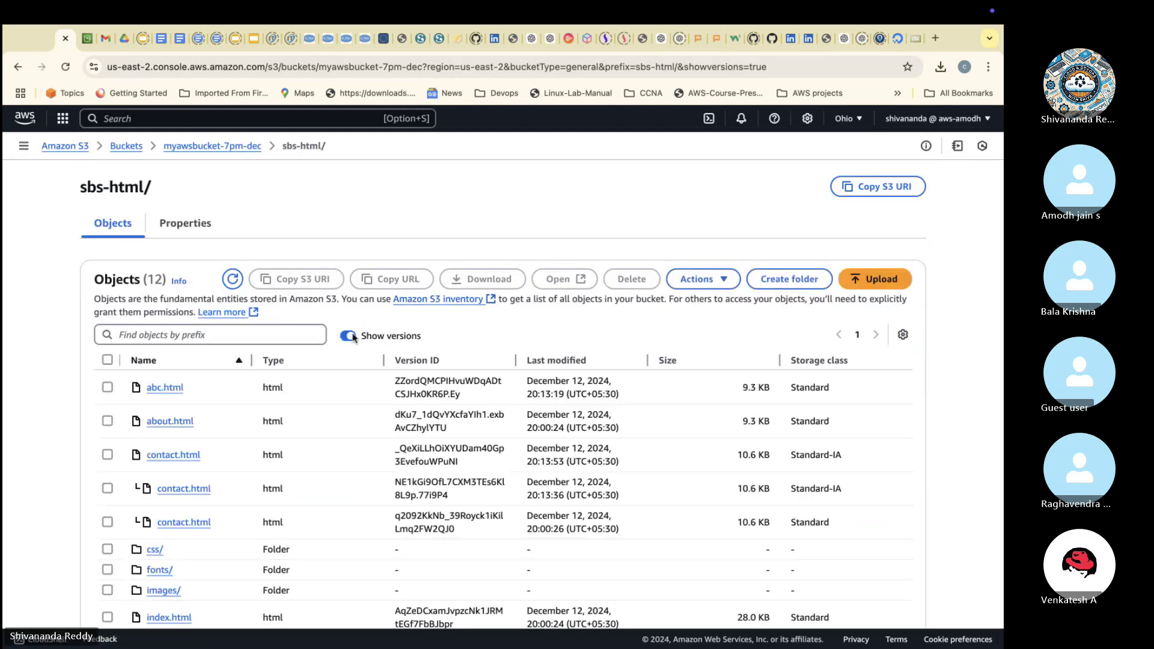
click(348, 336)
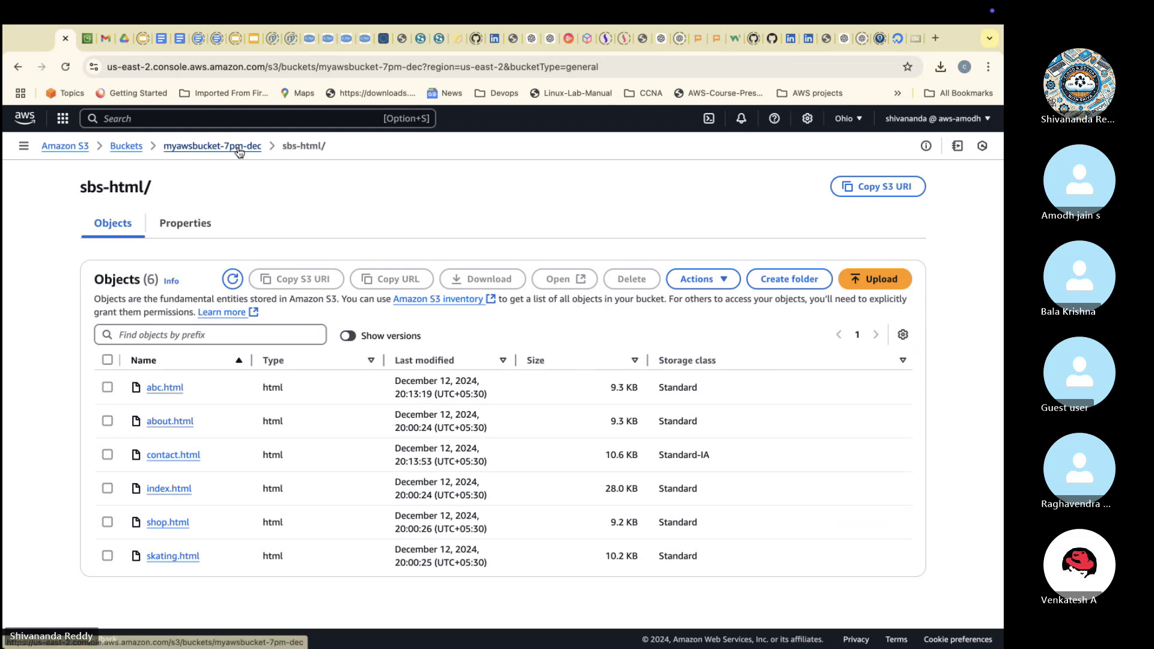
Check the restored files in sbs-html/, then view myawsbucket-7pm-dec's Metrics tab
click(249, 149)
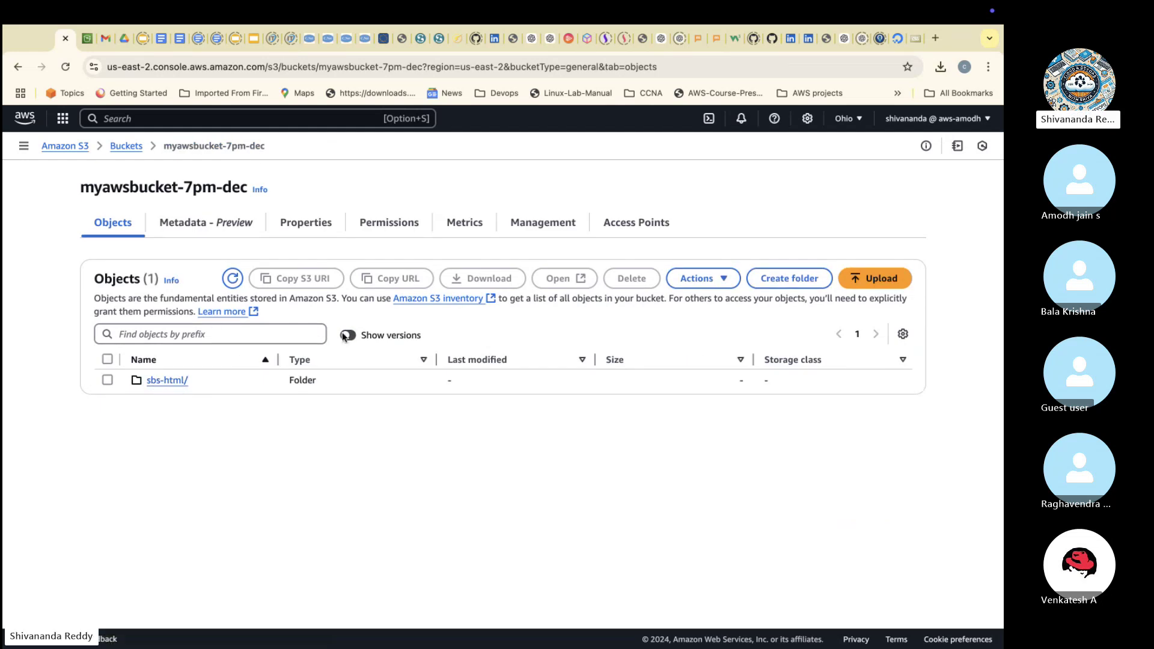
click(166, 380)
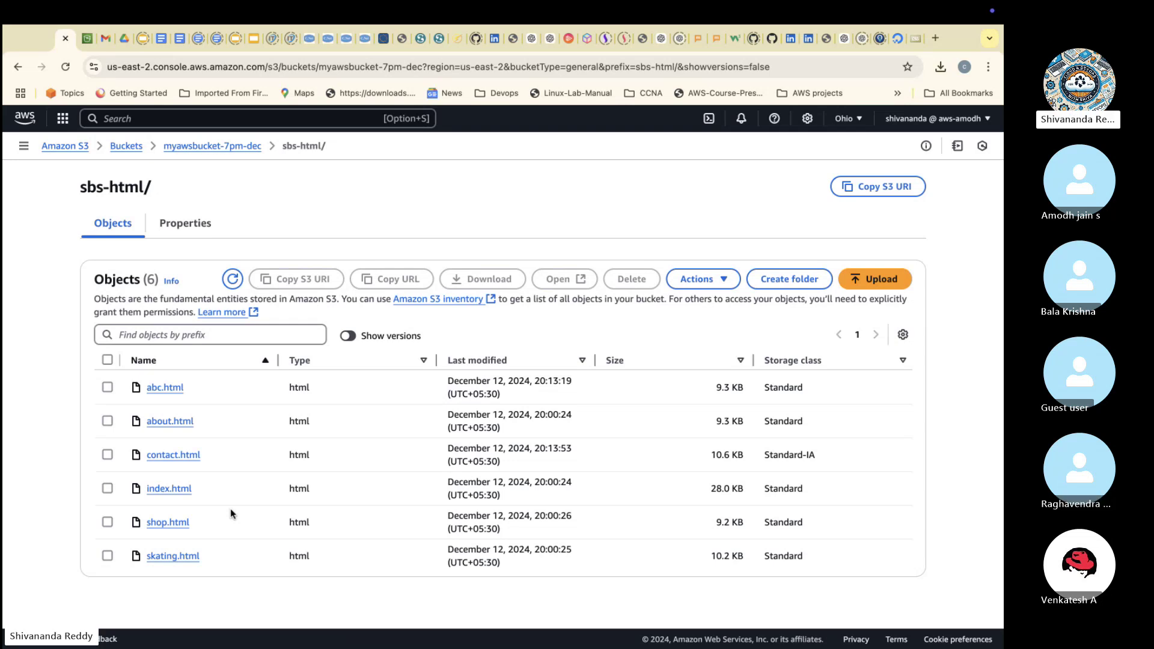
click(251, 149)
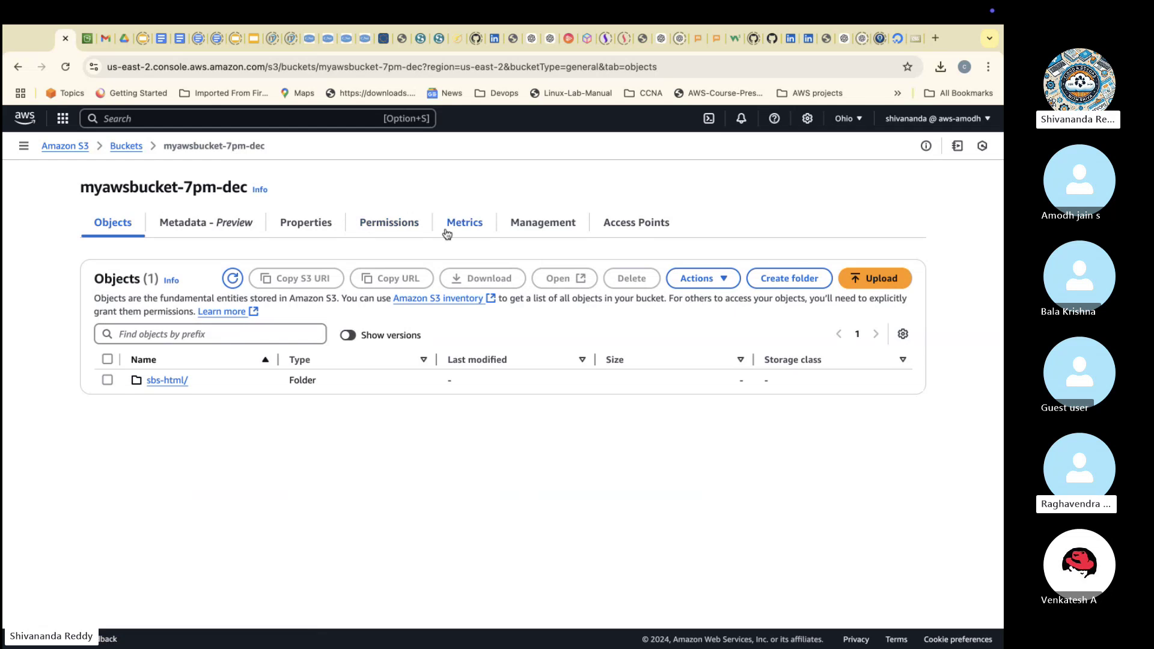
click(464, 227)
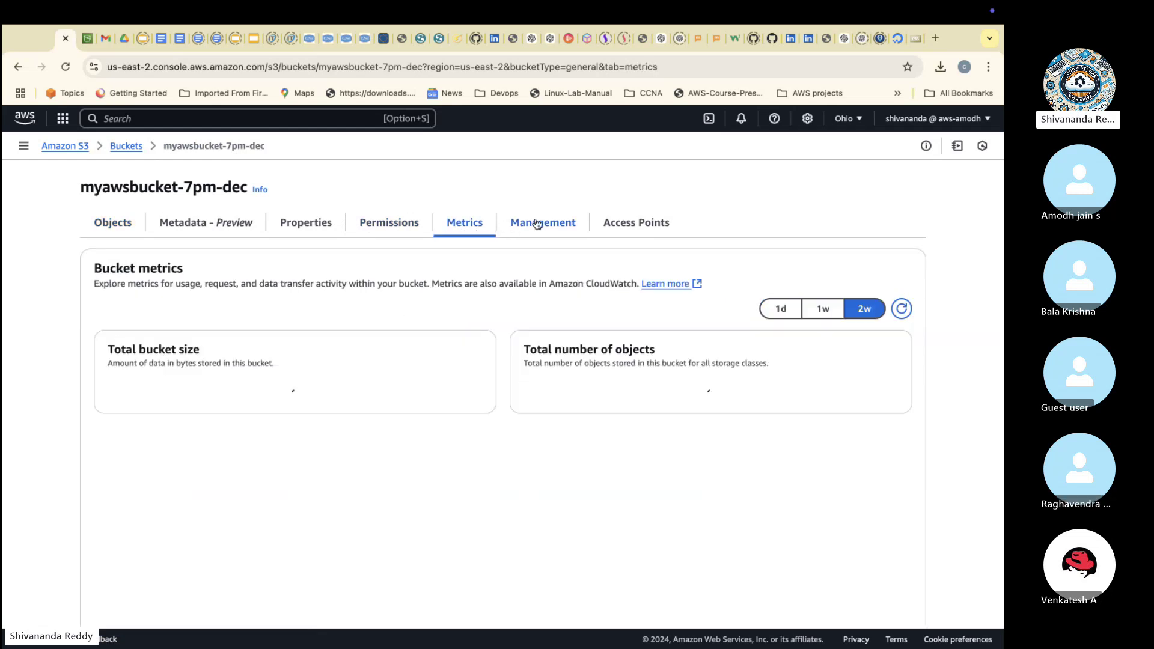
Glance at the Management tab, return to the Buckets list, and switch to another desktop
click(535, 223)
click(477, 232)
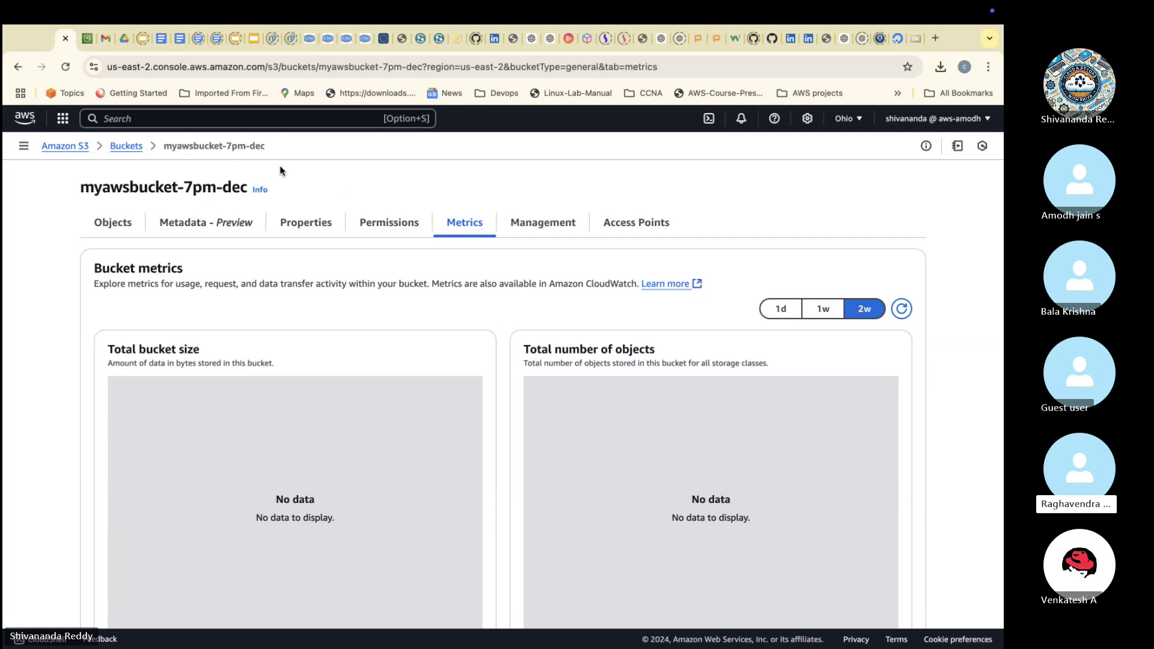
click(126, 146)
key(ctrl+Left)
key(ctrl+Left)
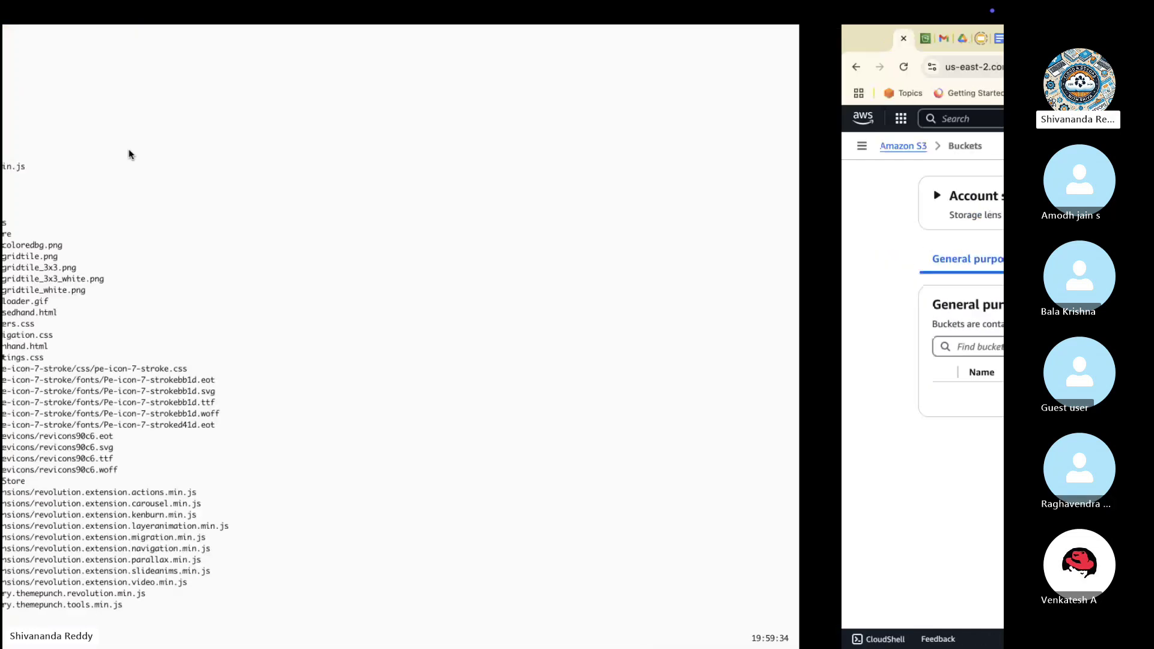